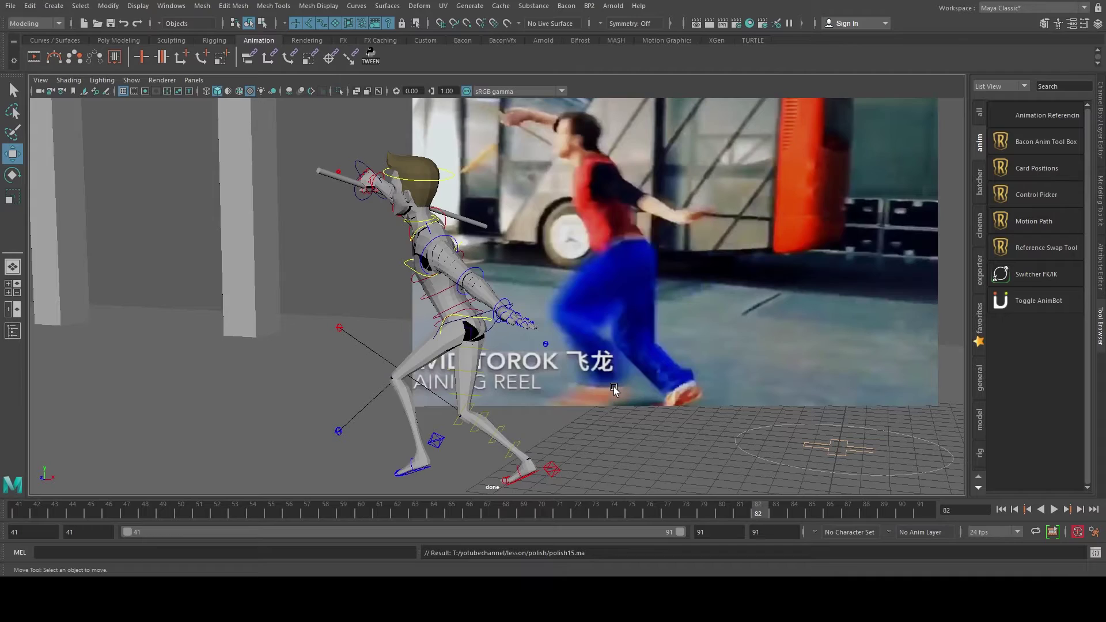
Step: Play the animation from frame 41 to review the character's body movement, stopping at frame 57
click(23, 514)
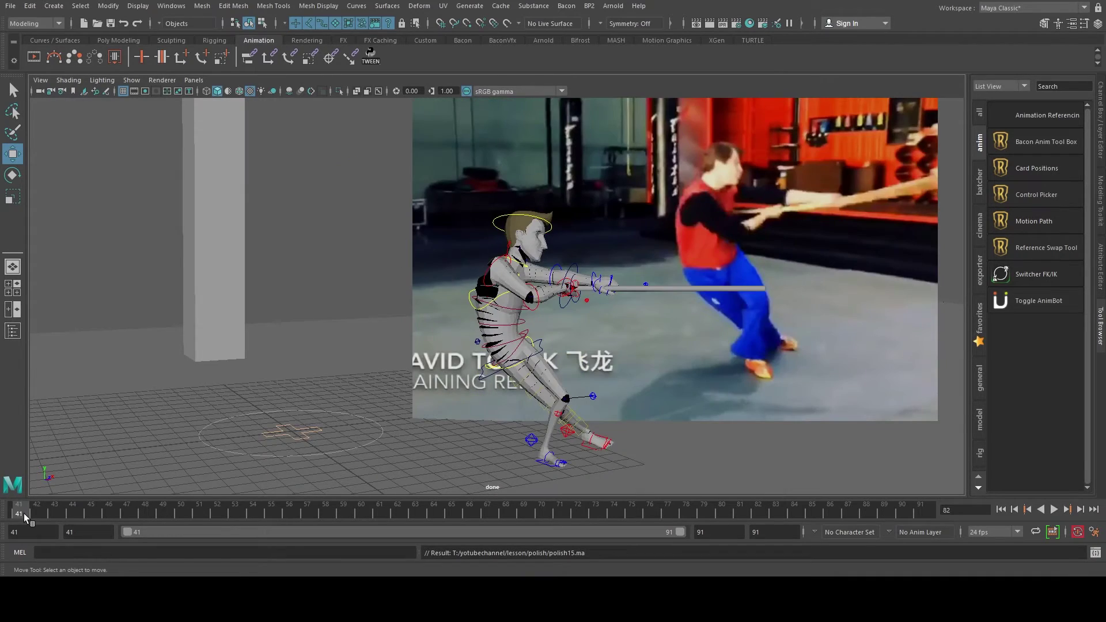
key(alt+v)
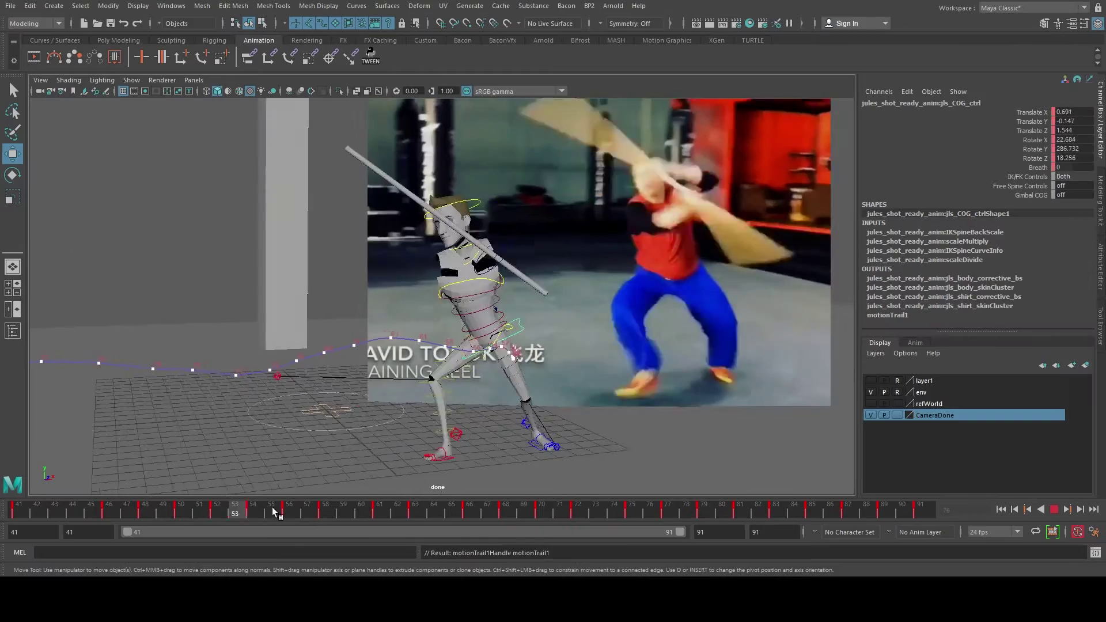
key(alt+v)
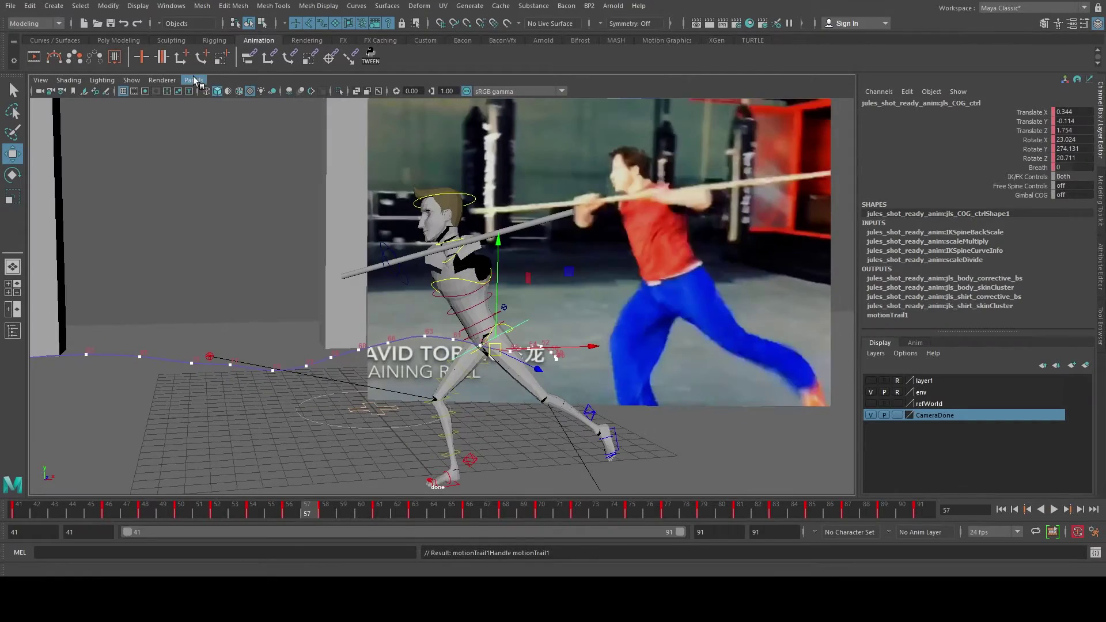
Step: Switch the viewport to the perspective camera and examine the COG control's motion trail from above, scrubbing to frame 62
click(343, 100)
scroll(416, 224, down, 5)
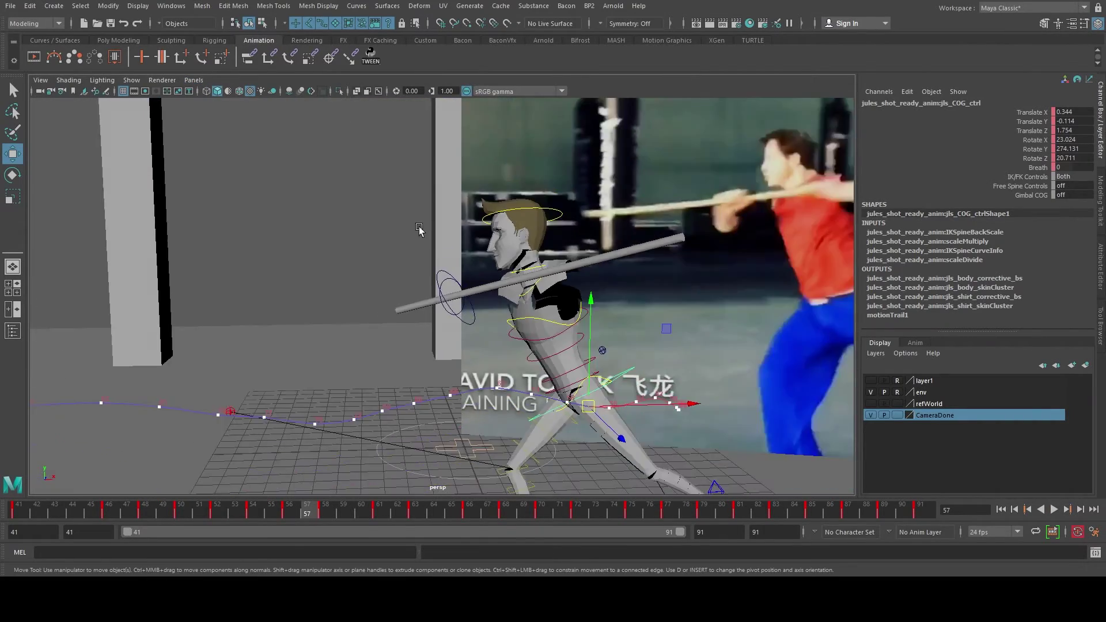
alt+drag(420, 228, 442, 363)
scroll(440, 333, up, 6)
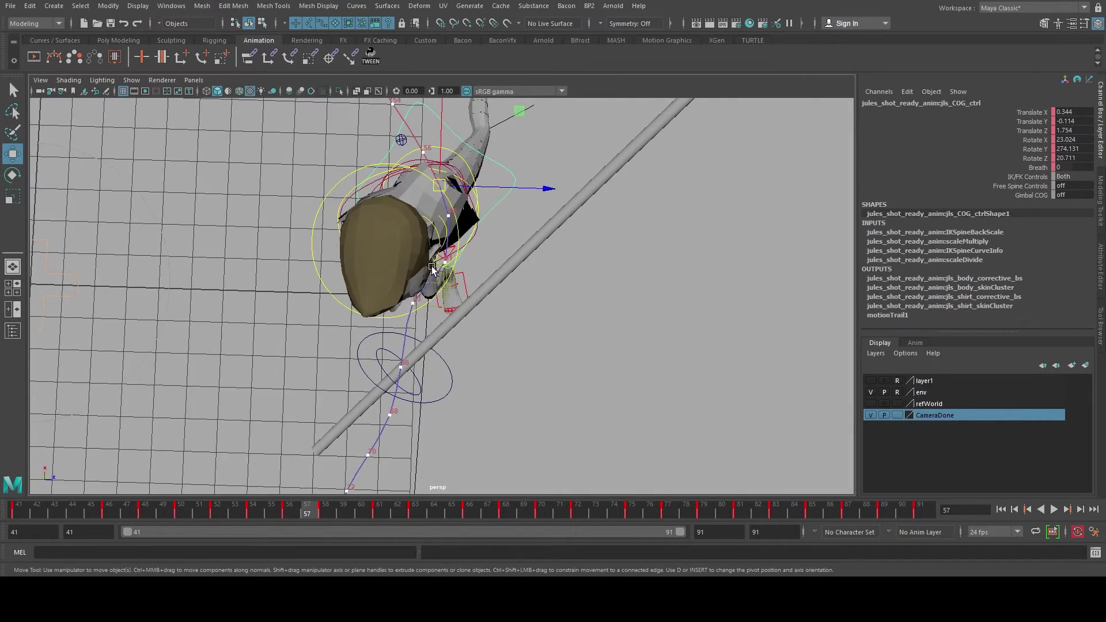
alt+drag(430, 273, 446, 265)
key(alt+v)
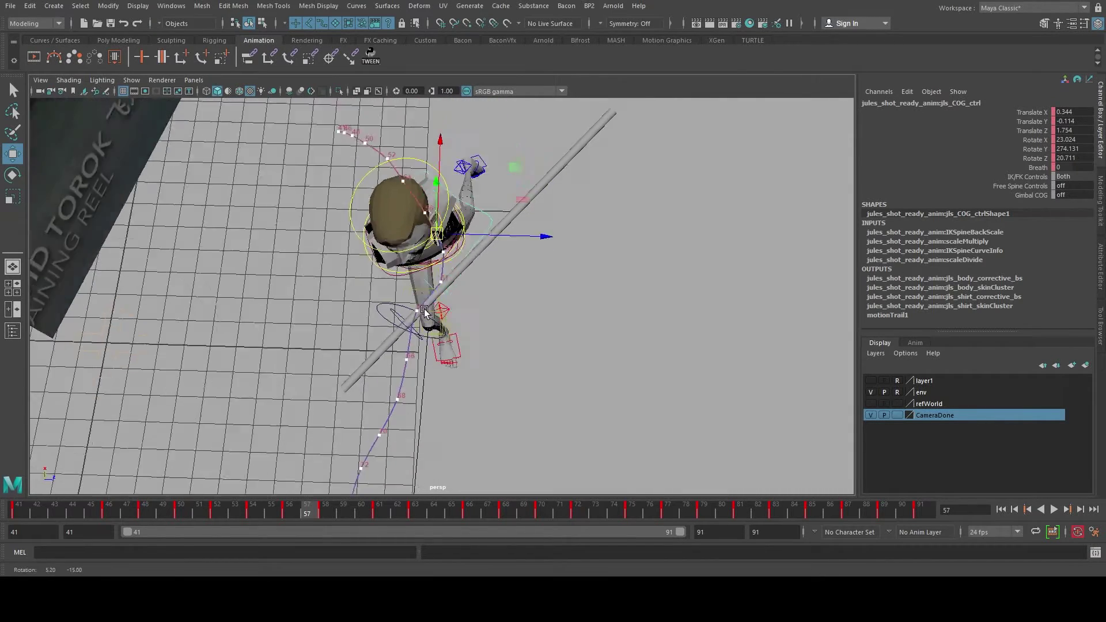
drag(307, 511, 403, 519)
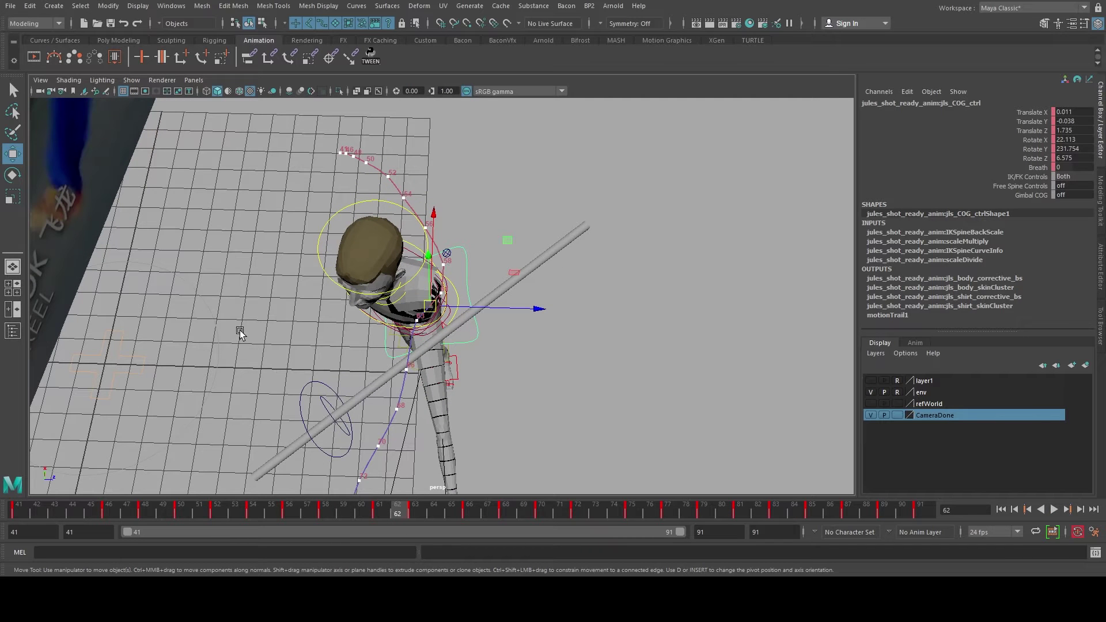
Step: Show the Graph Editor beside the viewport and isolate the COG control's Translate Z curve, framed around its peak
key(space)
click(97, 166)
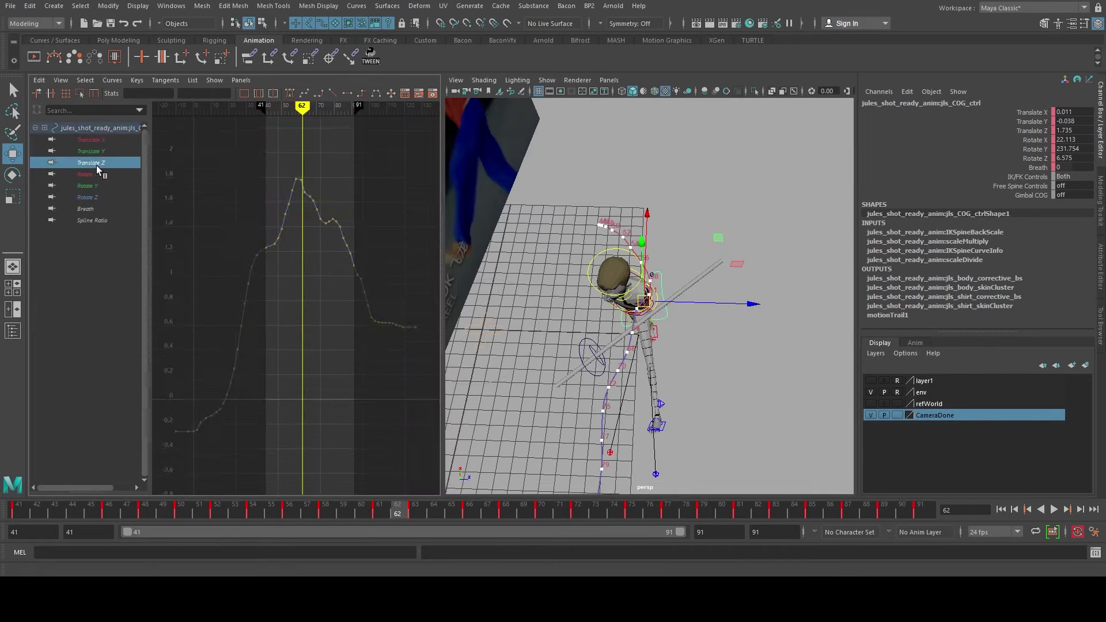
alt+middle_drag(321, 241, 260, 267)
alt+right_drag(260, 267, 199, 257)
alt+middle_drag(198, 257, 274, 334)
alt+shift+right_drag(274, 334, 251, 292)
alt+middle_drag(251, 293, 329, 359)
alt+shift+right_drag(330, 360, 353, 324)
alt+middle_drag(352, 323, 327, 326)
Step: Lower the COG control's Translate Z key at frame 58 to about 1.762
key(comma)
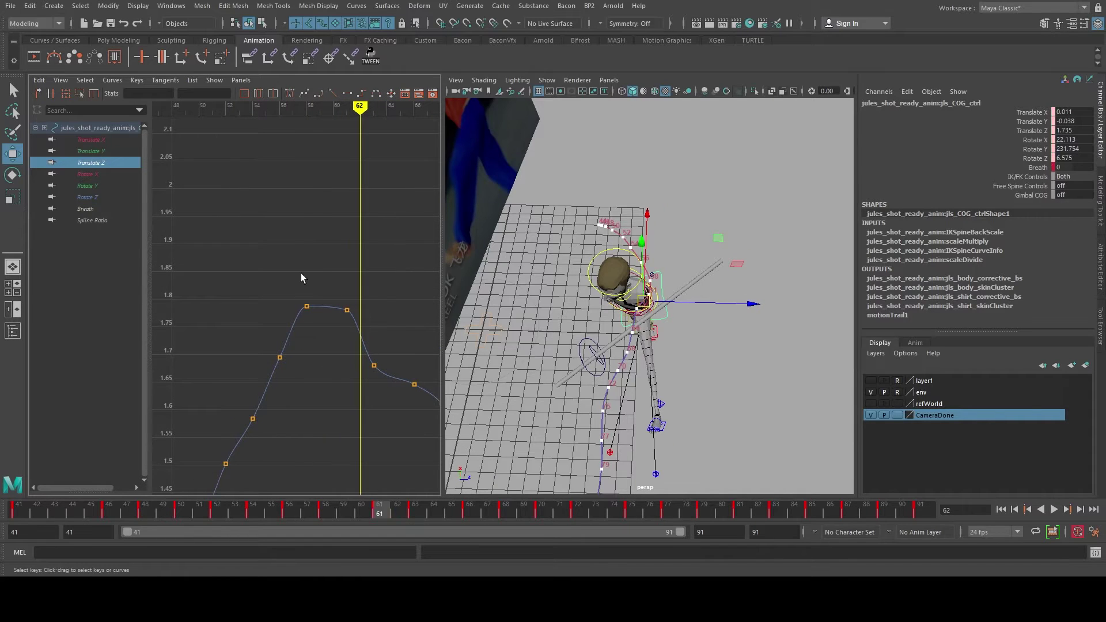
key(comma)
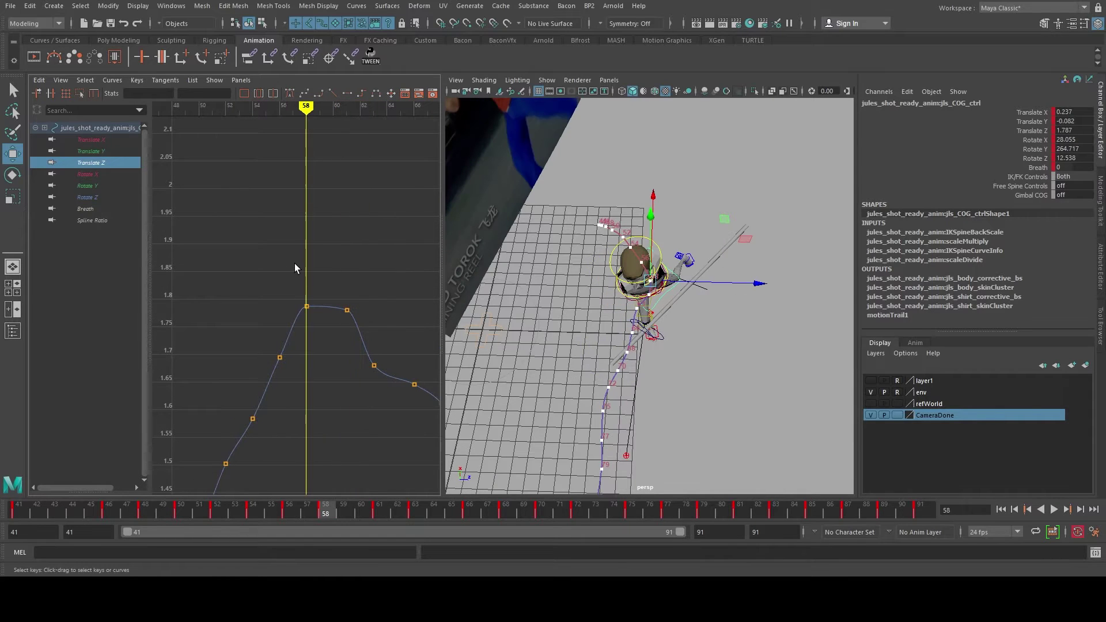
drag(295, 264, 310, 326)
middle_drag(312, 328, 314, 343)
Step: Raise the Translate Z key at frame 63 to about 1.761 to smooth the descent from the peak
key(period)
key(period)
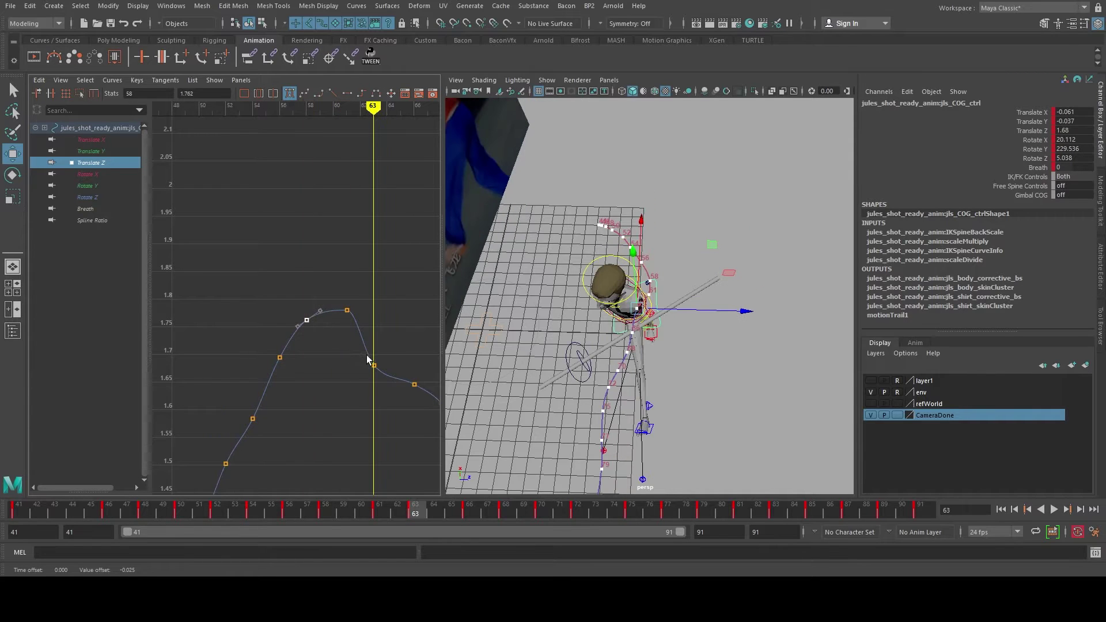
alt+right_drag(348, 341, 309, 337)
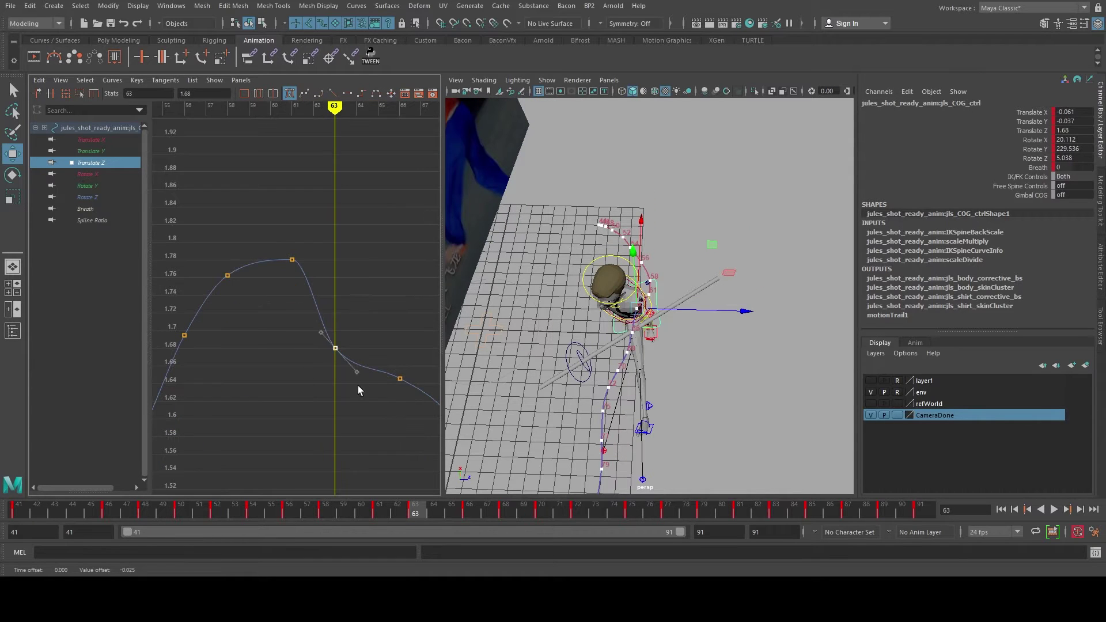
middle_drag(358, 386, 275, 283)
mouse_move(338, 321)
alt+shift+right_down()
mouse_move(352, 336)
mouse_move(330, 334)
alt+shift+right_up()
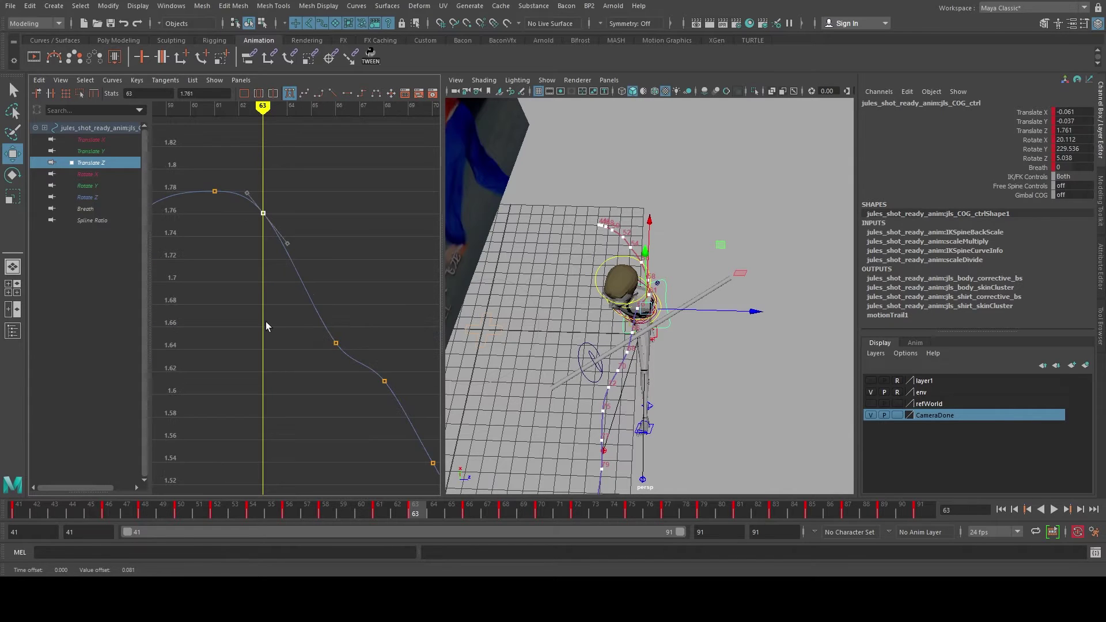
Step: Raise the Translate Z key at frame 66 to about 1.703 and the one at frame 63 to about 1.767
key(period)
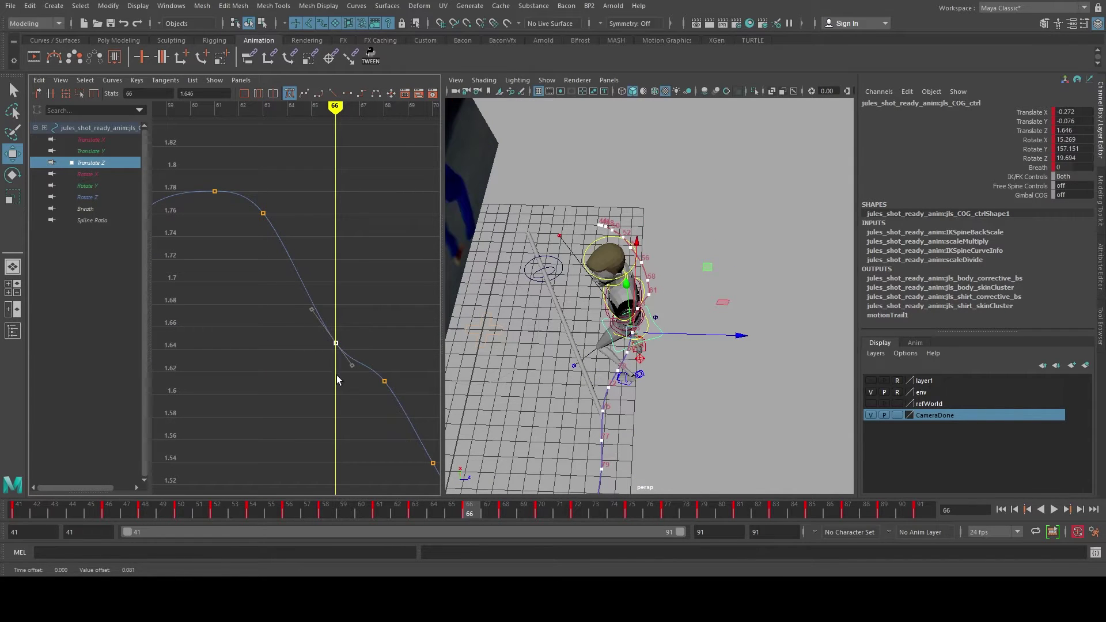
middle_drag(337, 375, 338, 328)
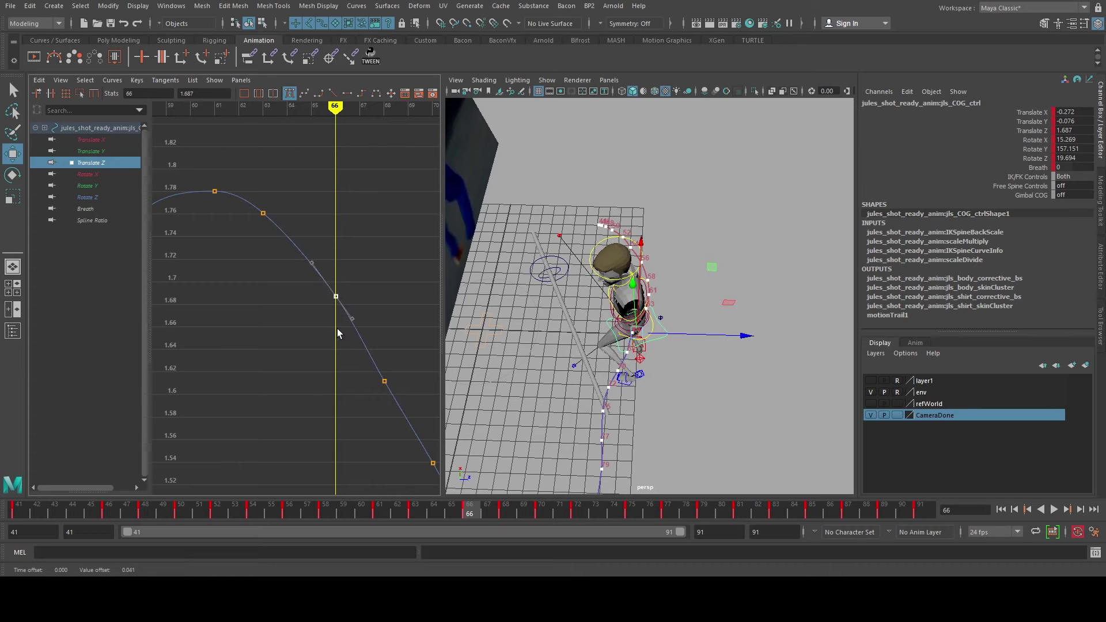
alt+drag(577, 353, 569, 387)
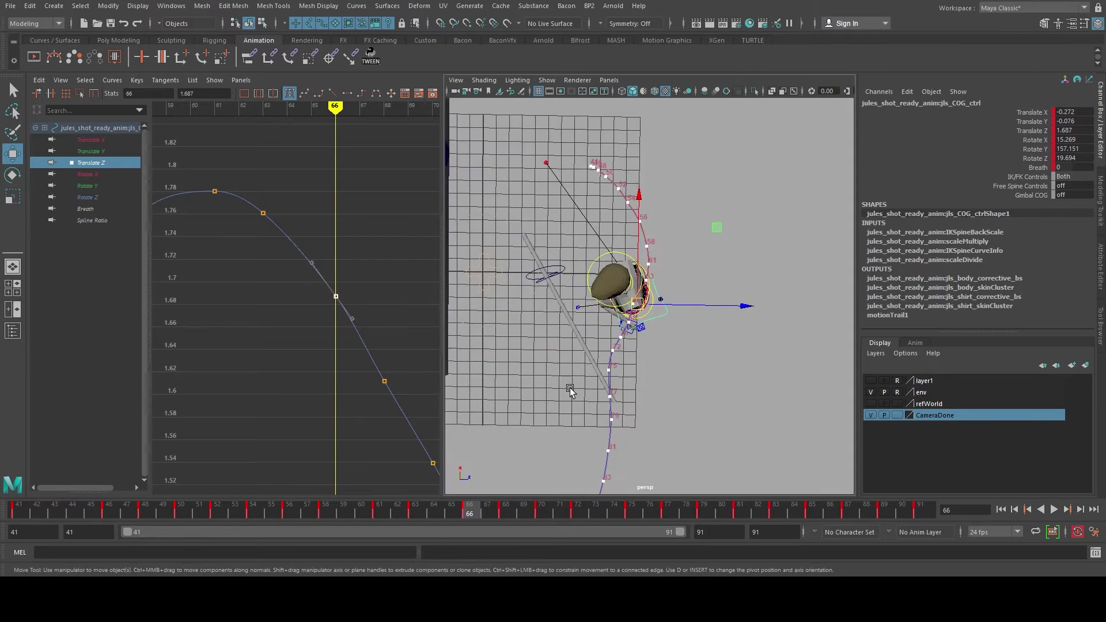
scroll(569, 386, up, 5)
middle_drag(336, 311, 343, 299)
key(ctrl+z)
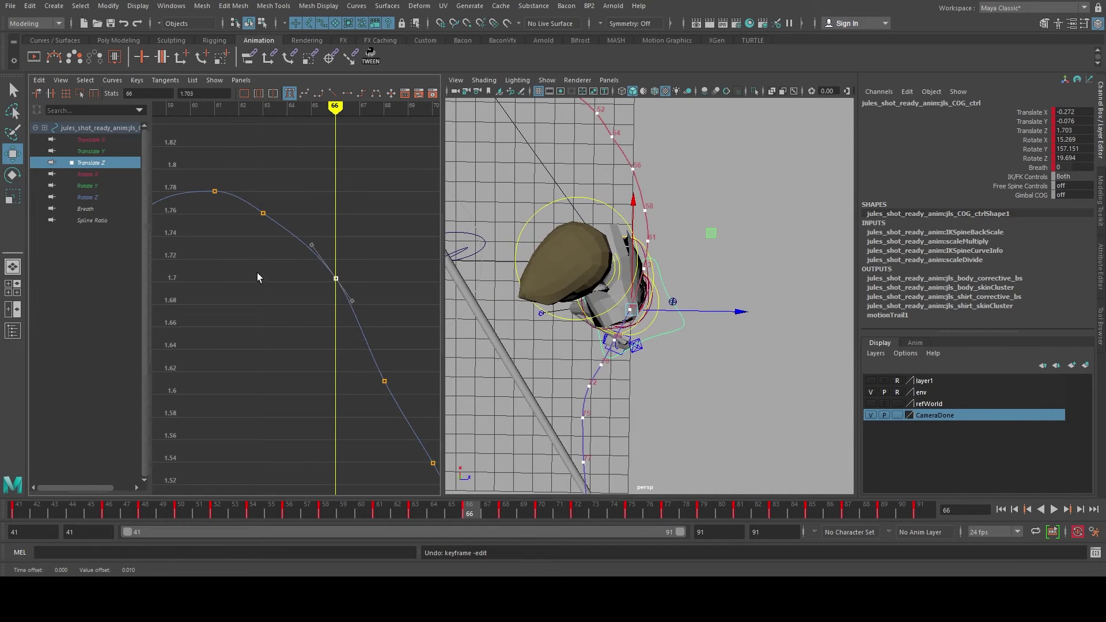
middle_drag(275, 259, 264, 283)
alt+middle_drag(326, 314, 307, 289)
Step: Raise the Translate Z keys at frame 68 to about 1.637 and frame 70 to about 1.549
drag(236, 304, 375, 402)
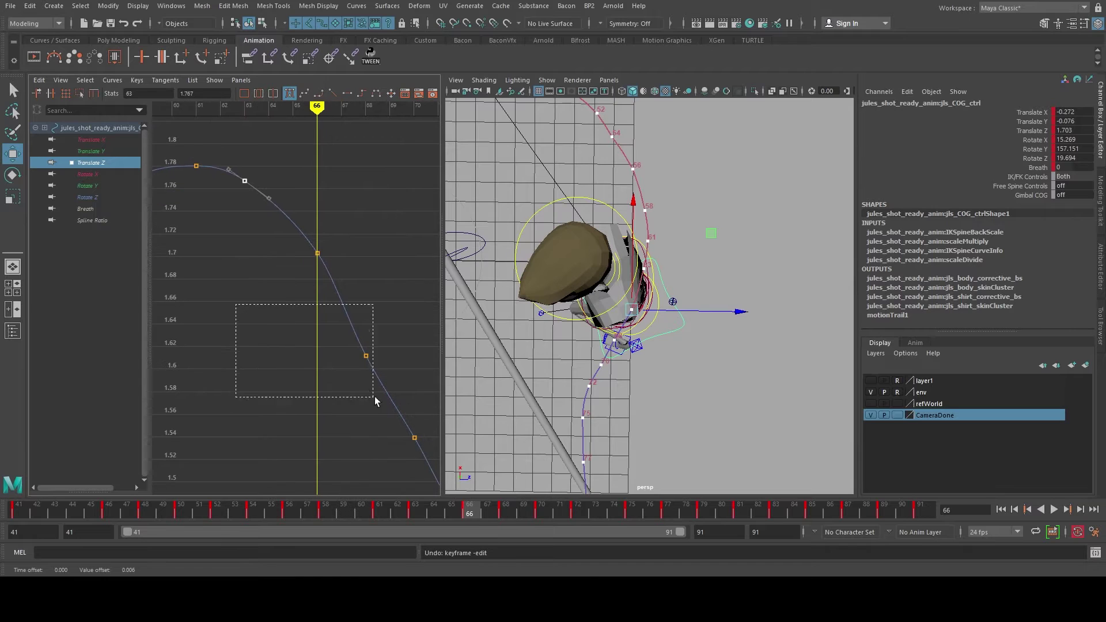
key(.)
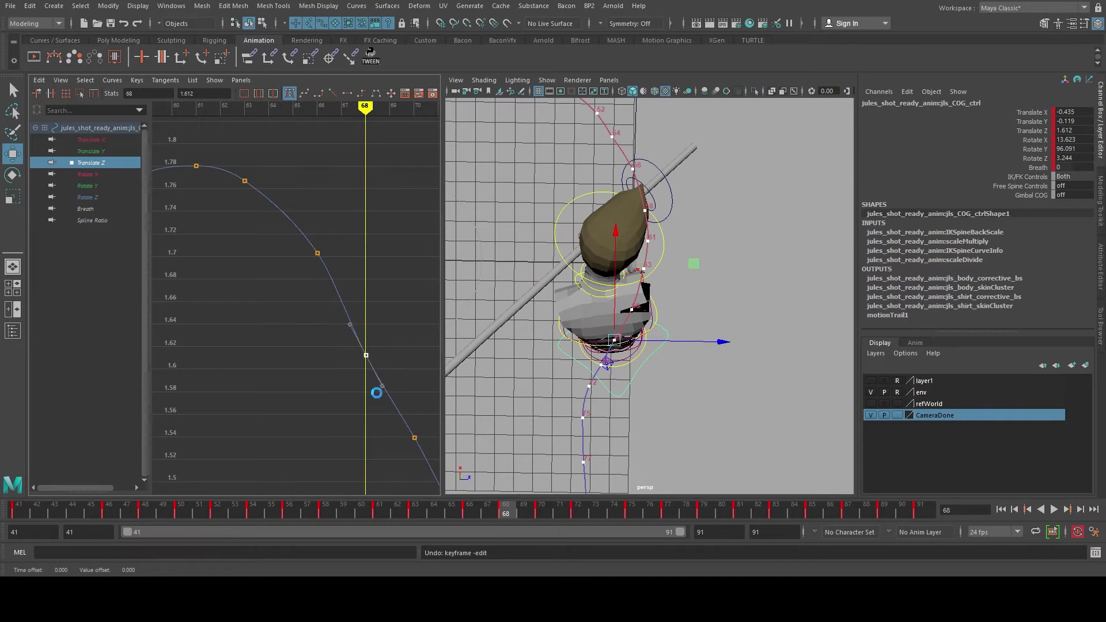
middle_drag(373, 390, 292, 271)
middle_drag(318, 374, 319, 364)
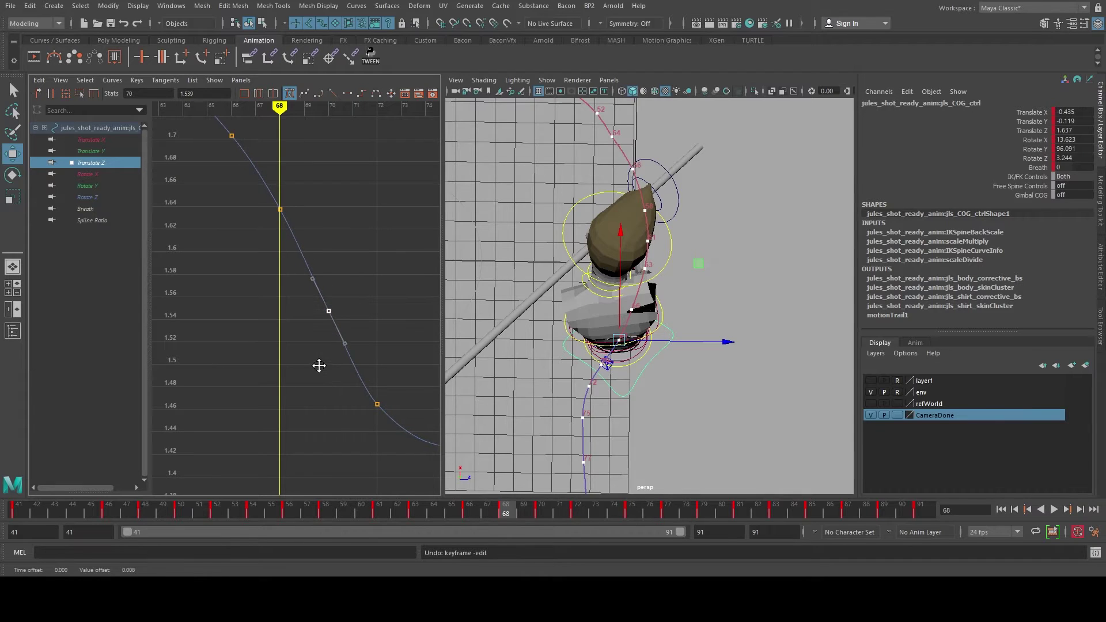
key(a)
alt+right_drag(282, 364, 313, 363)
alt+middle_drag(312, 364, 241, 323)
alt+shift+right_drag(241, 324, 303, 320)
alt+middle_drag(315, 336, 258, 314)
alt+shift+right_drag(259, 315, 265, 317)
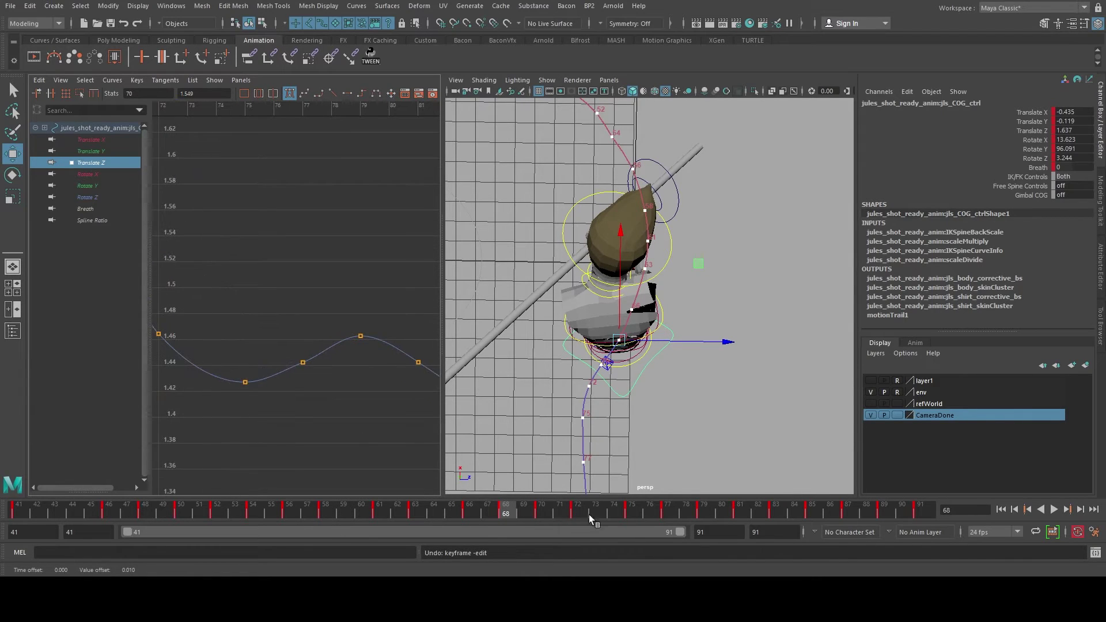
Step: Go to frame 54 and isolate the COG control's Translate X curve, scaled to show its early keys
drag(589, 514, 579, 516)
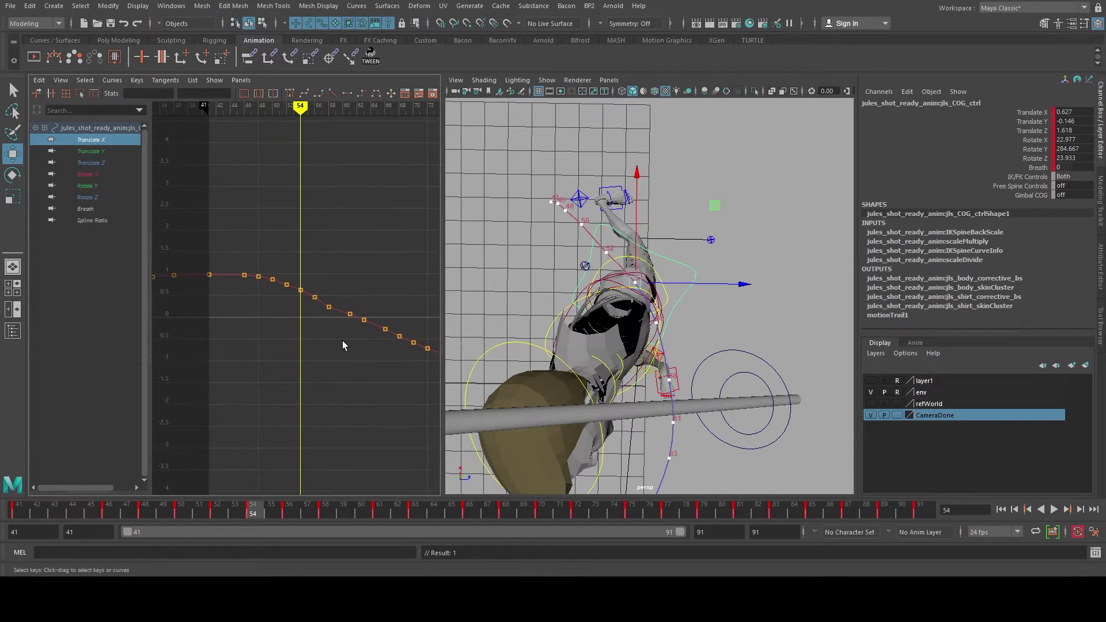
alt+right_drag(342, 340, 331, 286)
alt+middle_drag(331, 285, 333, 323)
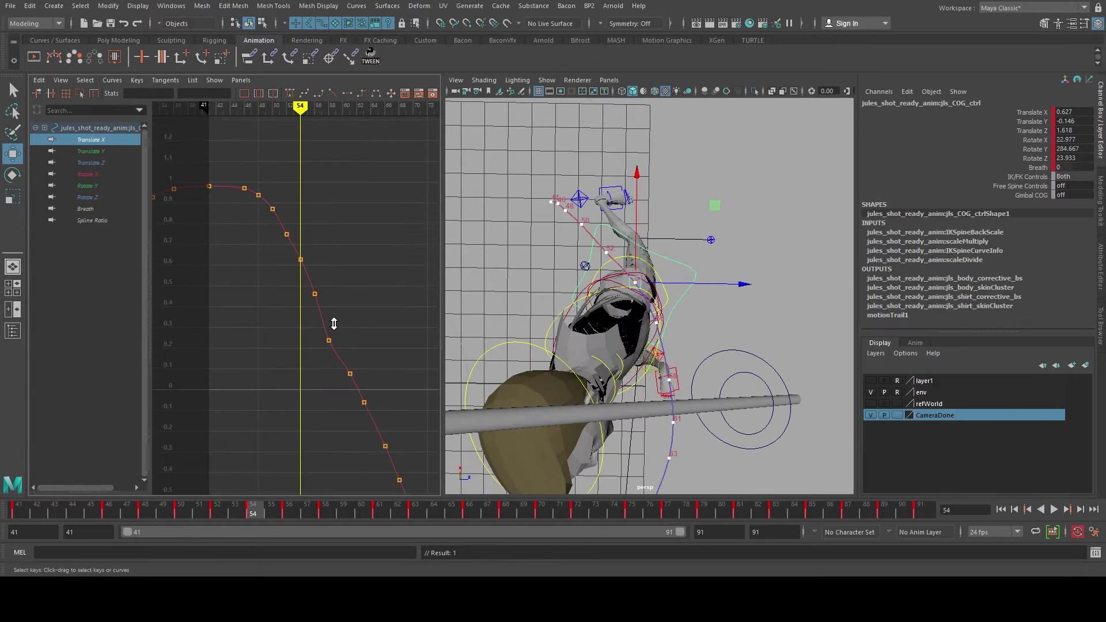
alt+shift+right_drag(333, 324, 351, 326)
alt+middle_drag(273, 296, 377, 353)
Step: Try to shift the COG control slightly along X at frame 54 from a side view
alt+drag(513, 343, 380, 288)
alt+drag(672, 363, 424, 348)
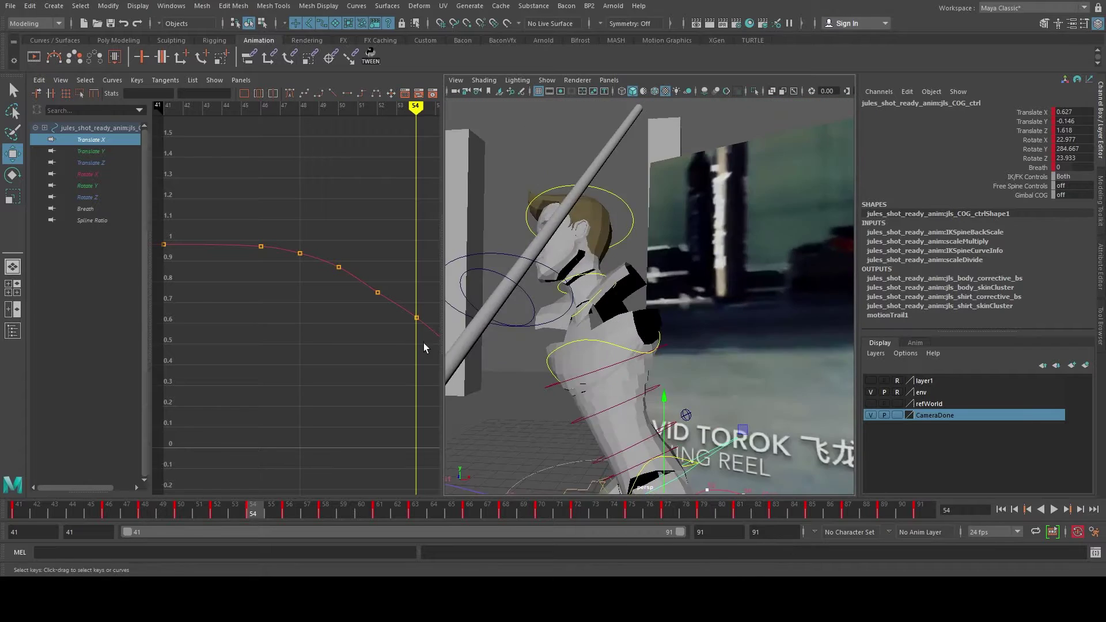
alt+right_drag(634, 392, 575, 399)
alt+drag(576, 400, 615, 386)
drag(741, 409, 744, 409)
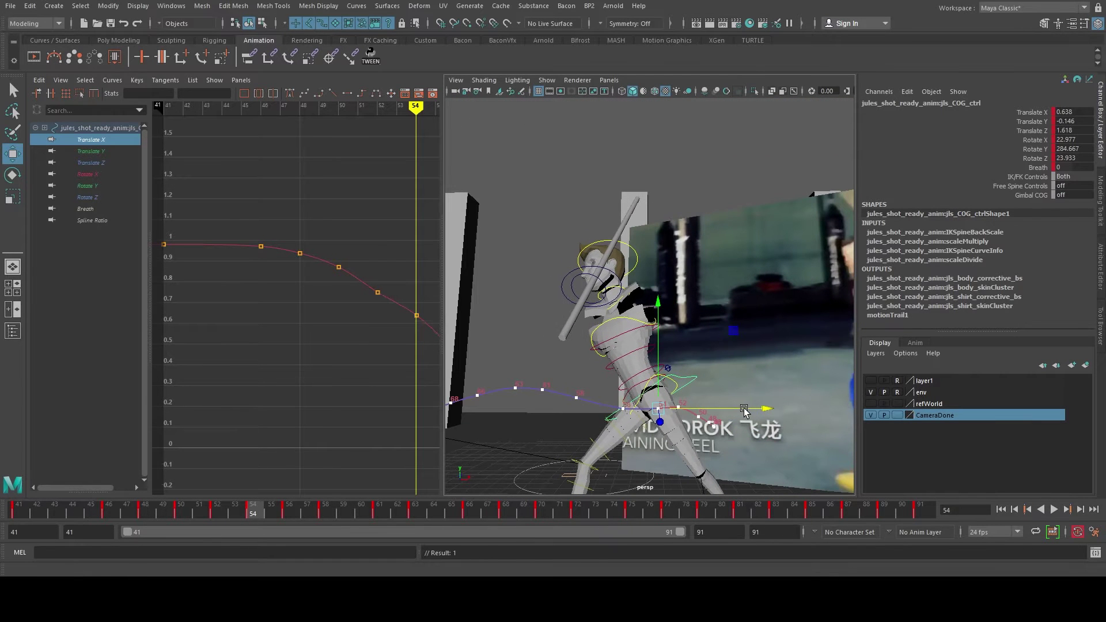
key(ctrl+z)
Step: Raise the COG control's Translate X key at frame 52 to about 0.77
alt+middle_drag(349, 309, 309, 316)
alt+right_drag(309, 317, 351, 260)
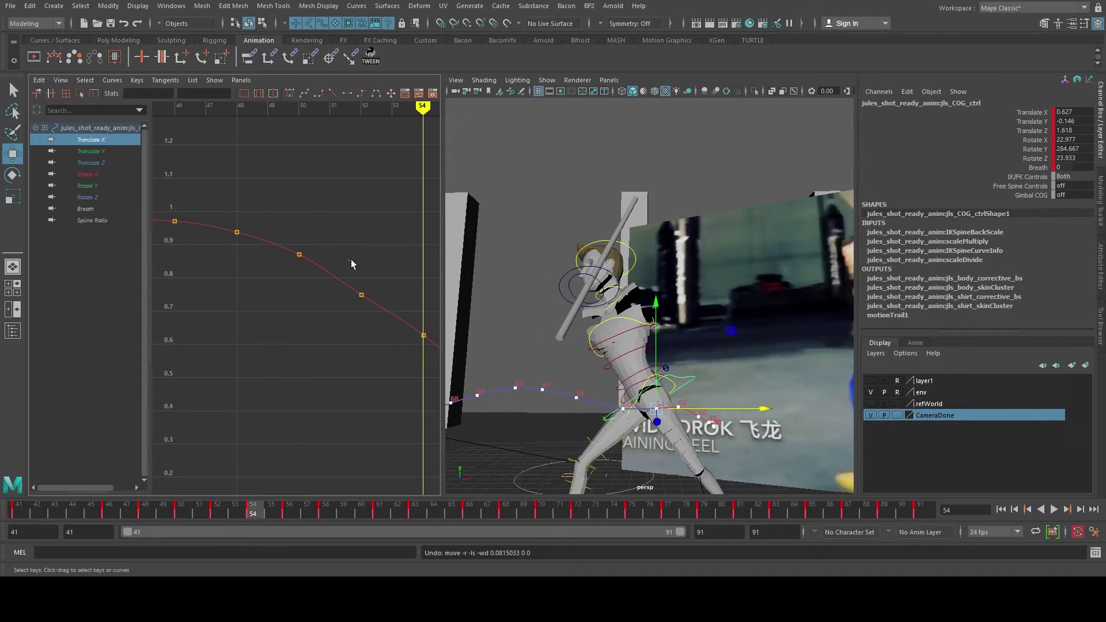
key(comma)
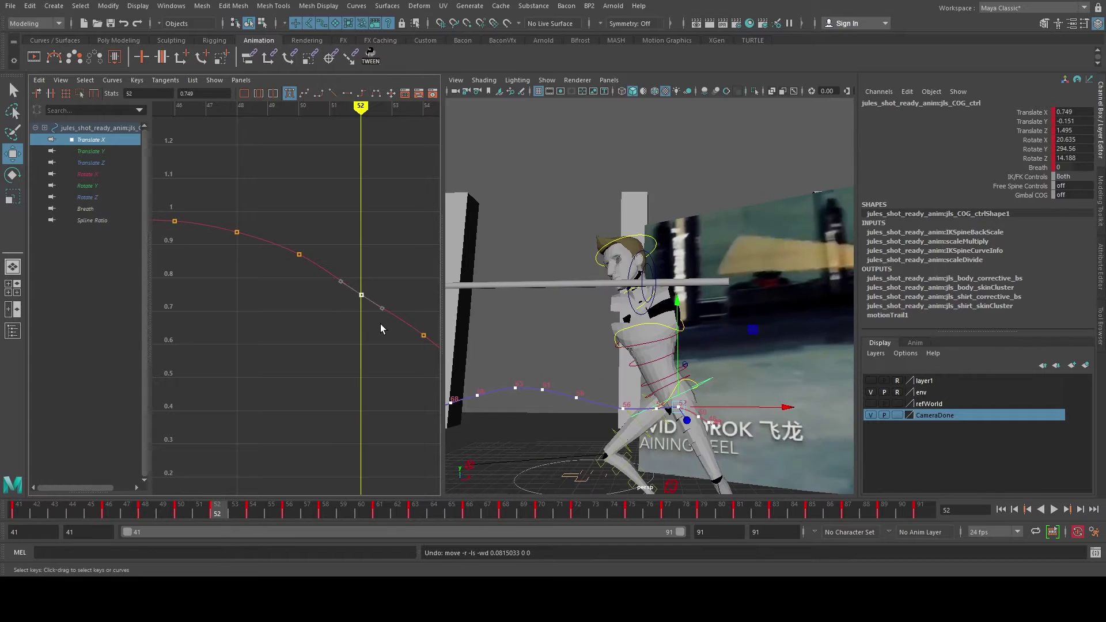
middle_drag(381, 324, 377, 318)
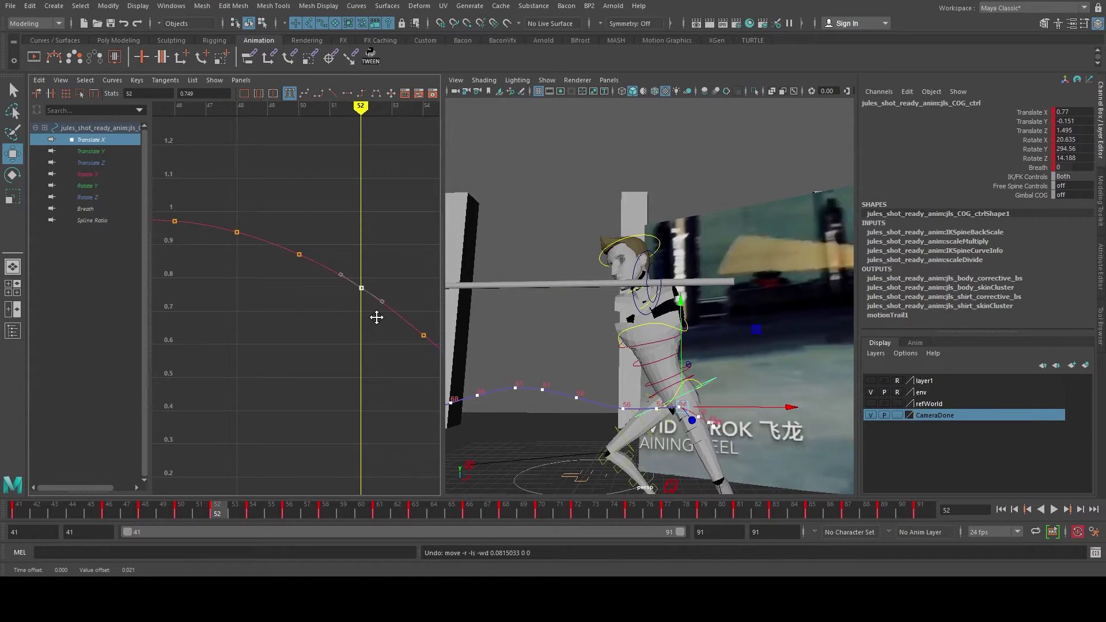
Step: Raise the Translate X key at frame 58 to about 0.293 and nudge the keys at frames 56 and 58 up together by about 0.012
alt+right_drag(376, 318, 322, 294)
alt+middle_drag(320, 291, 285, 256)
key(period)
key(period)
key(period)
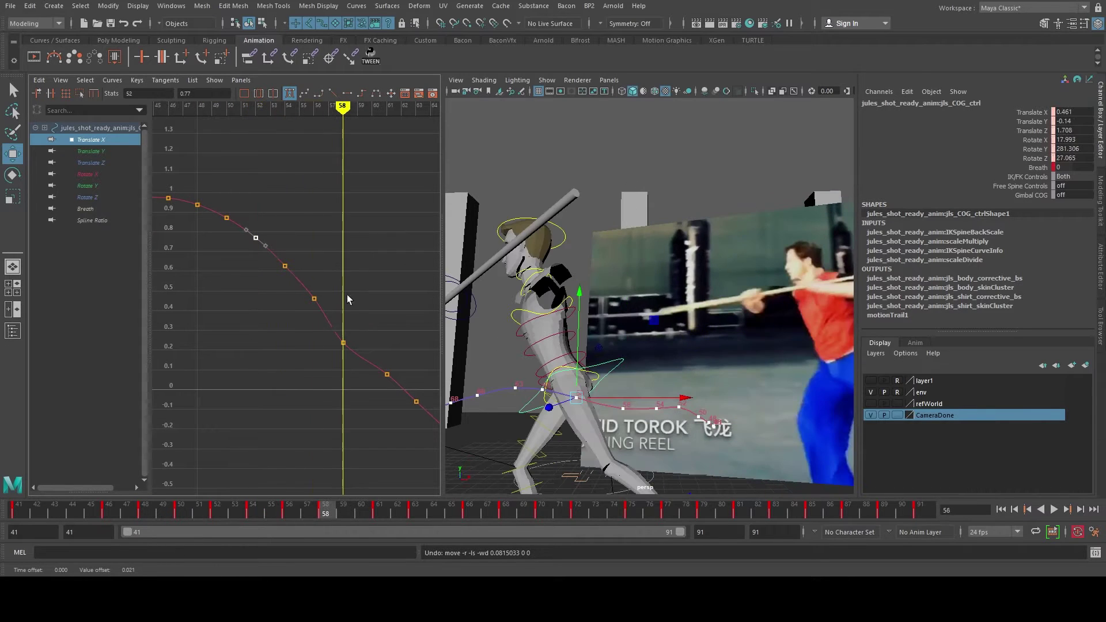
drag(286, 325, 322, 343)
middle_drag(347, 375, 353, 366)
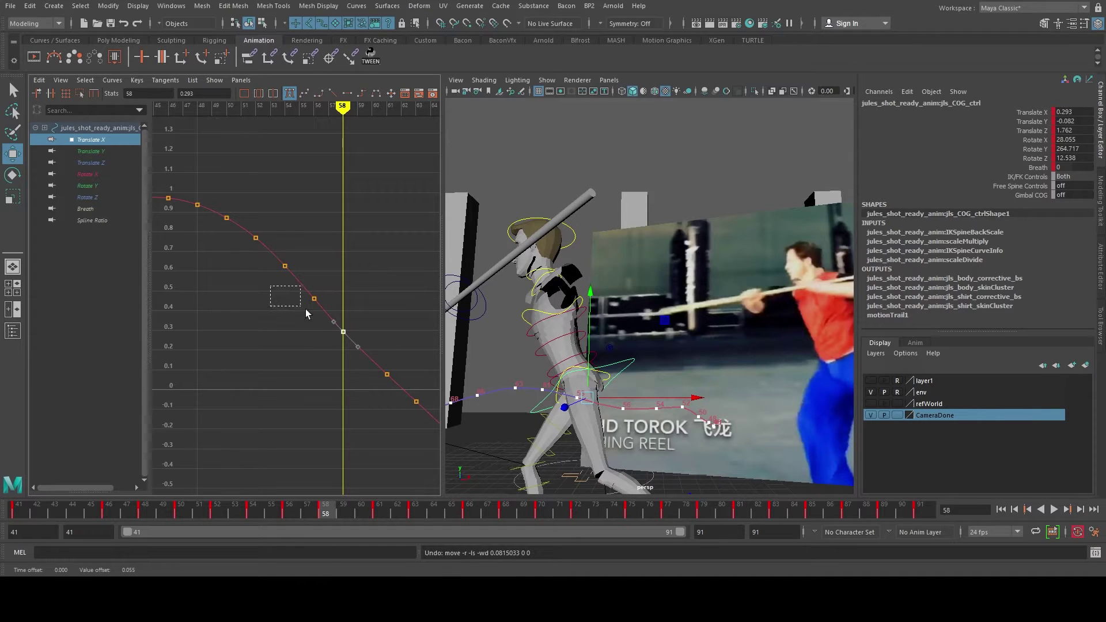
shift+drag(306, 314, 336, 370)
middle_drag(335, 367, 334, 364)
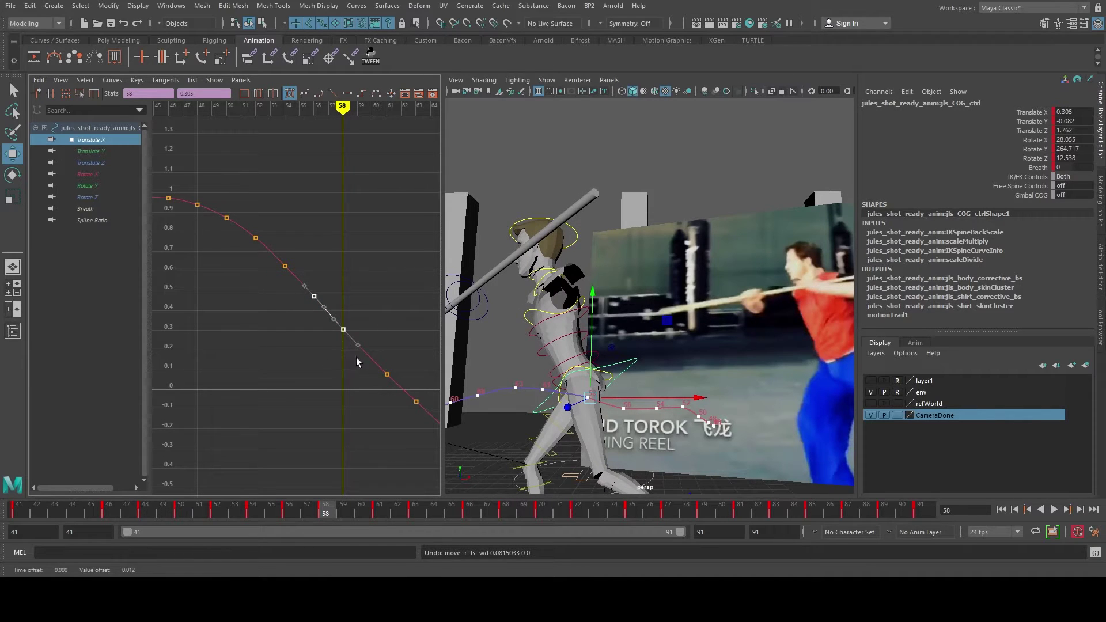
Step: Lower the Translate X keys at frames 63 and 66 together by about 0.023
alt+middle_drag(392, 336, 306, 240)
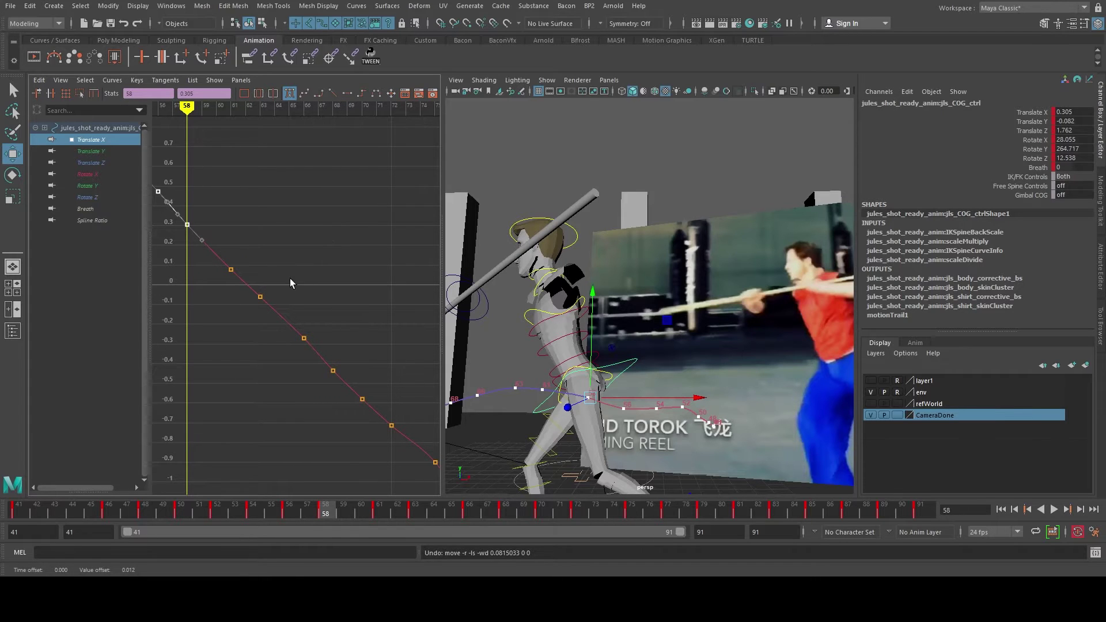
alt+middle_drag(289, 279, 362, 300)
key(.)
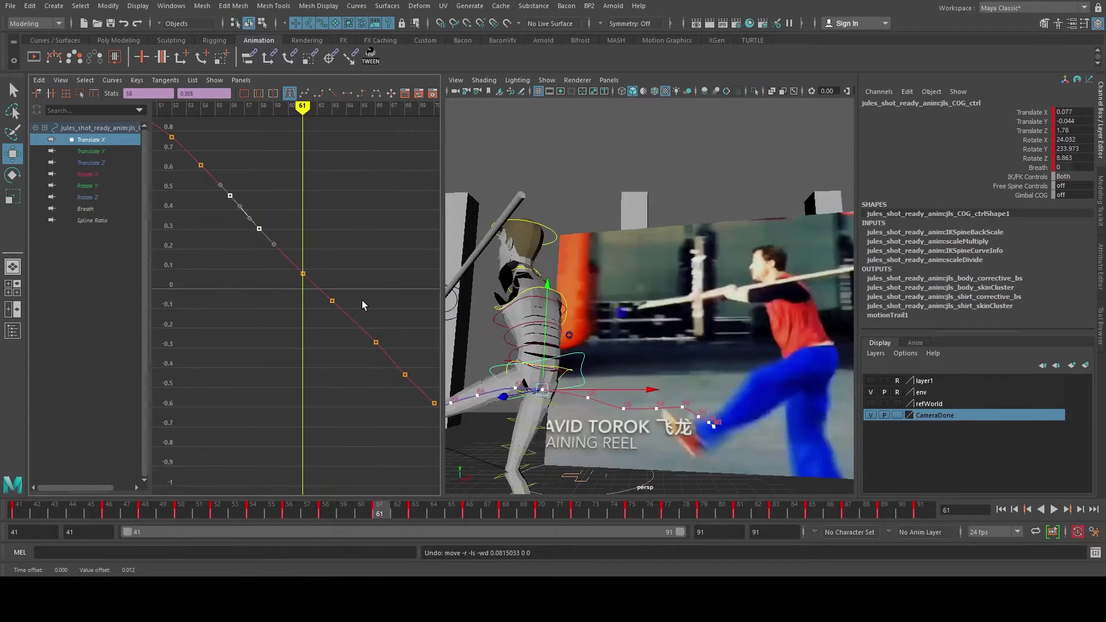
key(.)
key(.)
drag(323, 276, 393, 360)
alt+right_drag(393, 363, 355, 371)
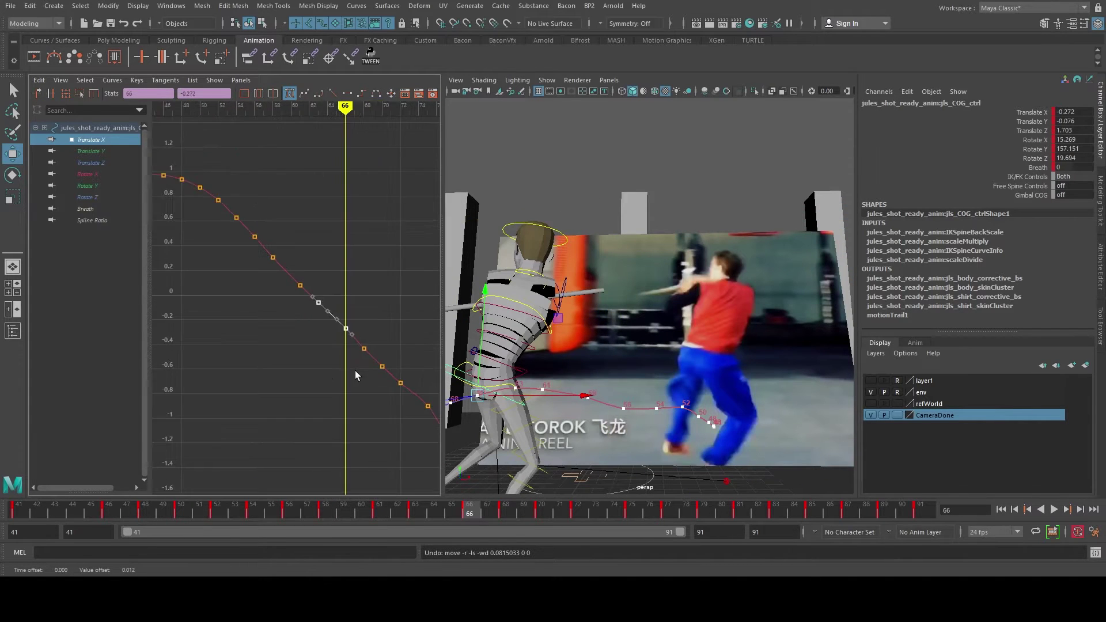
middle_drag(355, 371, 356, 374)
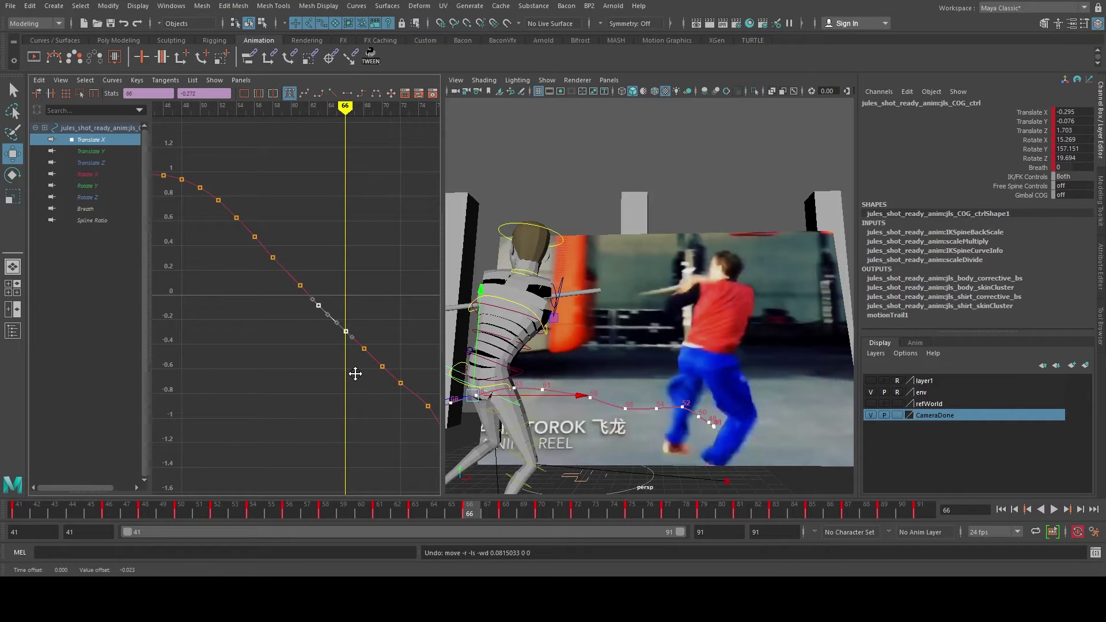
Step: Play back and scrub the animation through the done camera to review the COG control's motion
click(380, 324)
scroll(298, 272, up, 5)
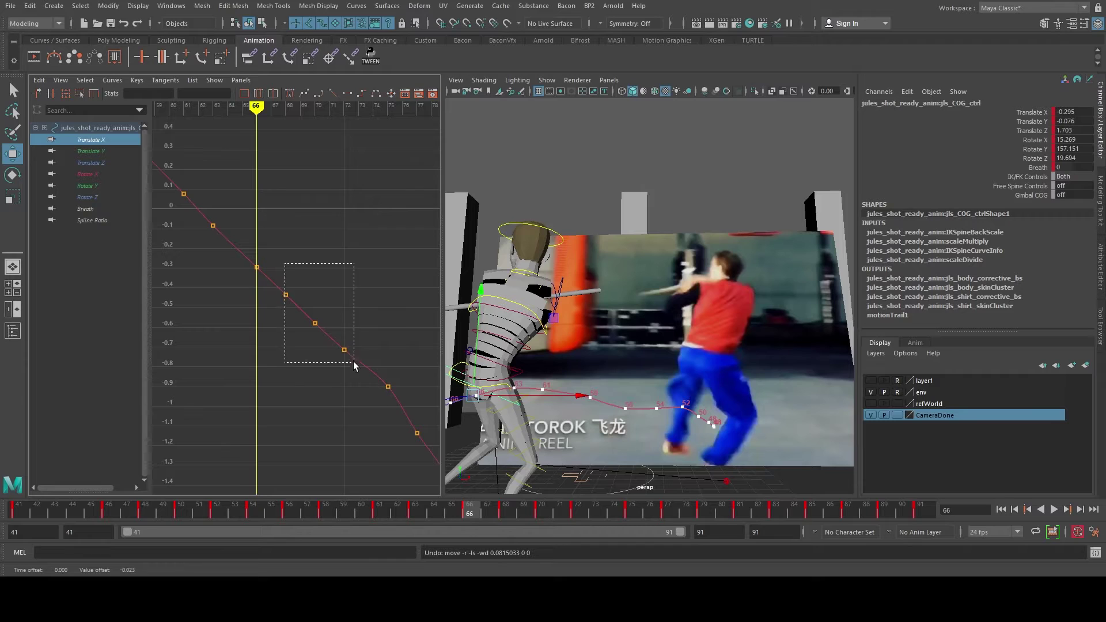
drag(354, 363, 353, 363)
click(1055, 509)
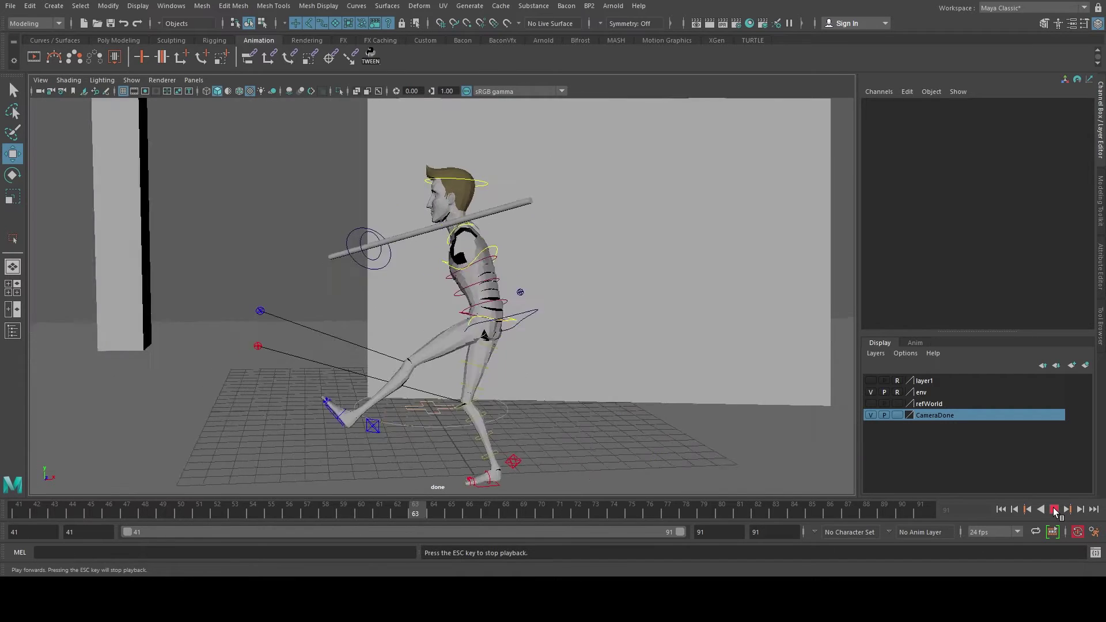
click(1054, 510)
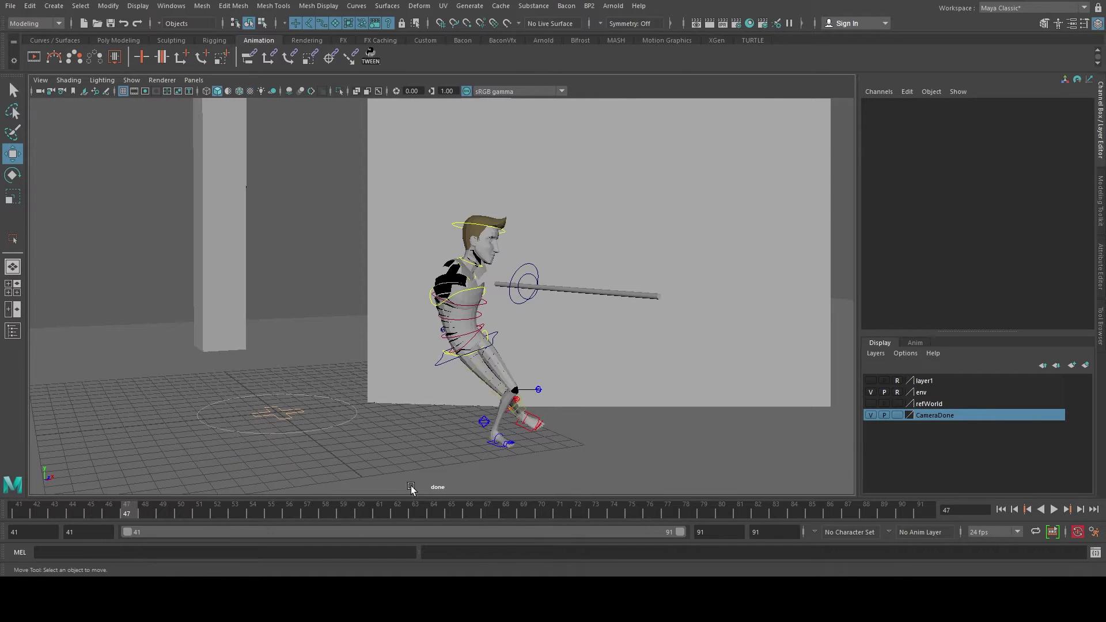
mouse_move(368, 510)
mouse_down()
mouse_move(358, 509)
mouse_move(698, 562)
mouse_move(28, 429)
mouse_up()
Step: Create a motion trail for the small cube pCube10 on the character's head and scrub through it
click(466, 184)
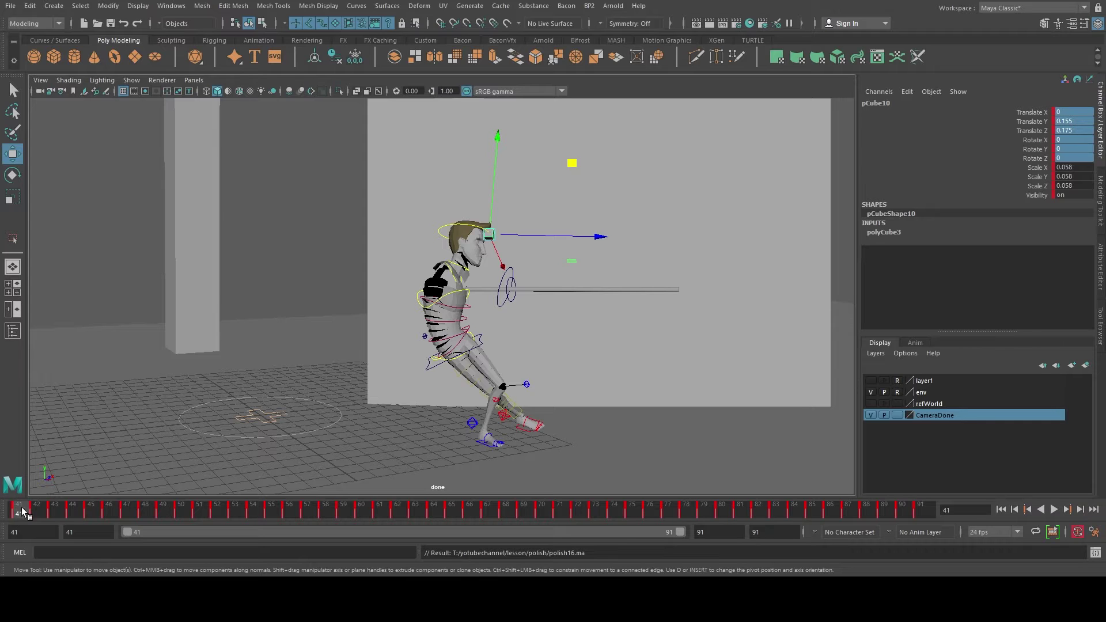
drag(22, 512, 258, 524)
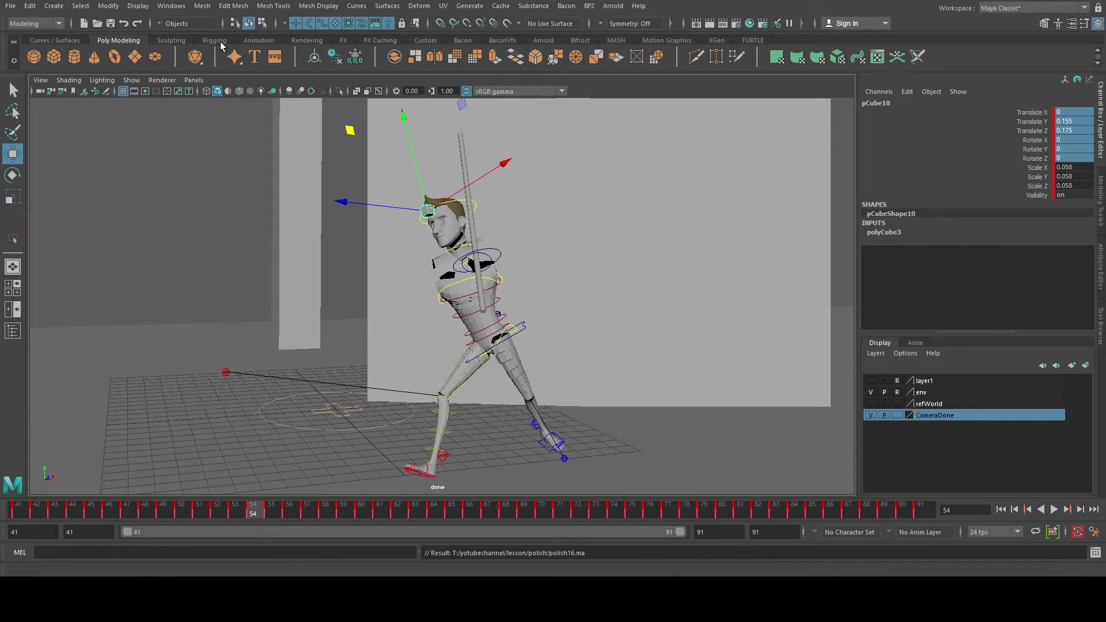
click(259, 40)
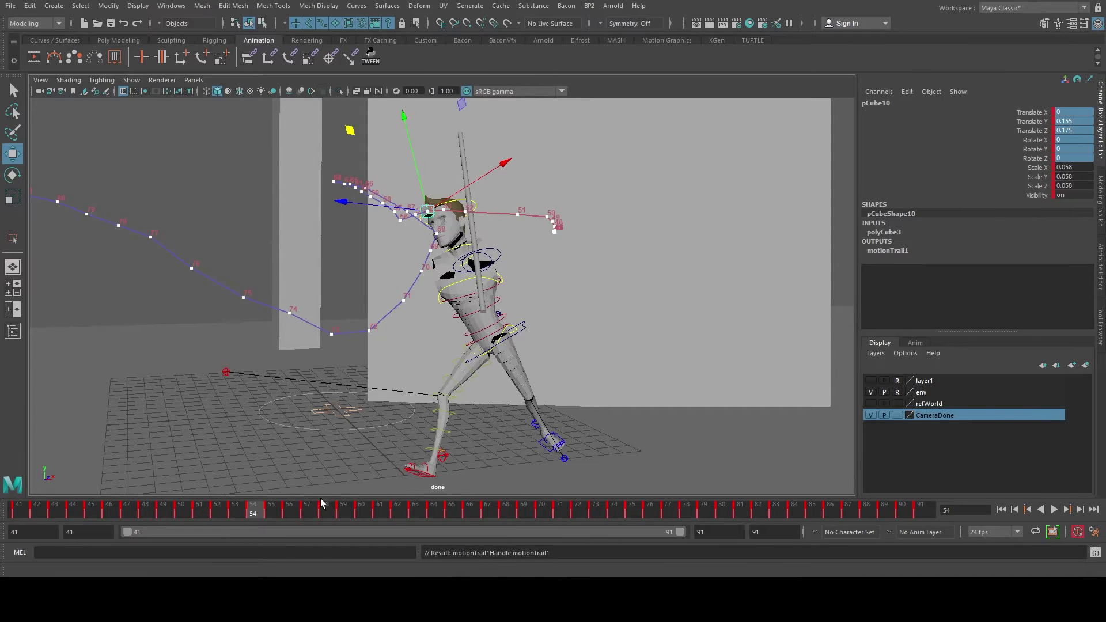
drag(256, 504, 60, 442)
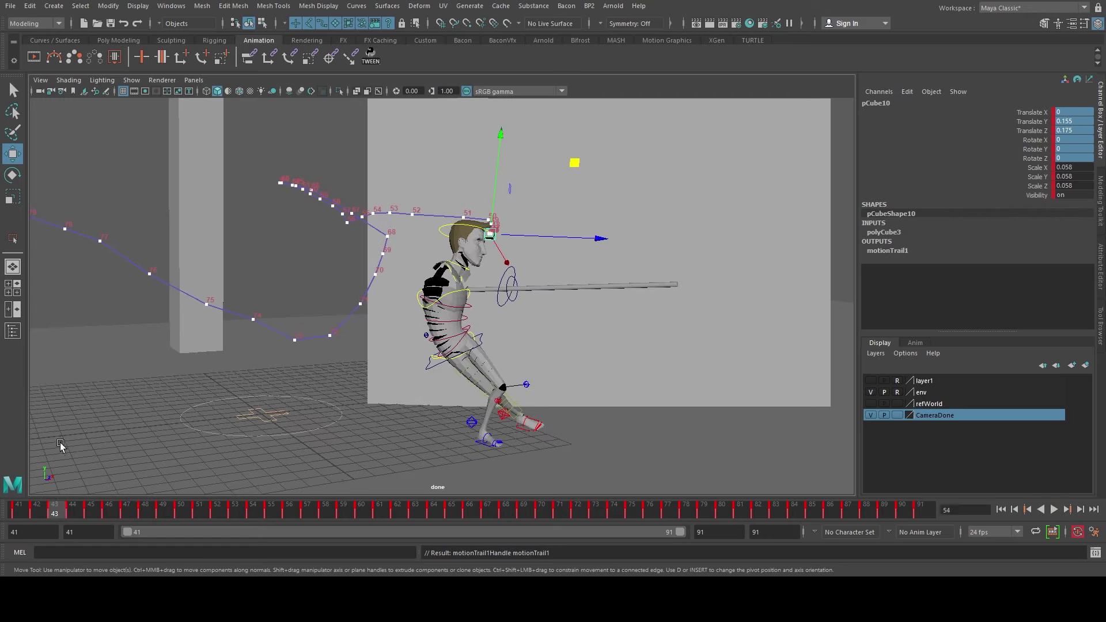
Step: Rotate the COG control at frame 52 to about 13.8° in X and 6° in Z
click(485, 343)
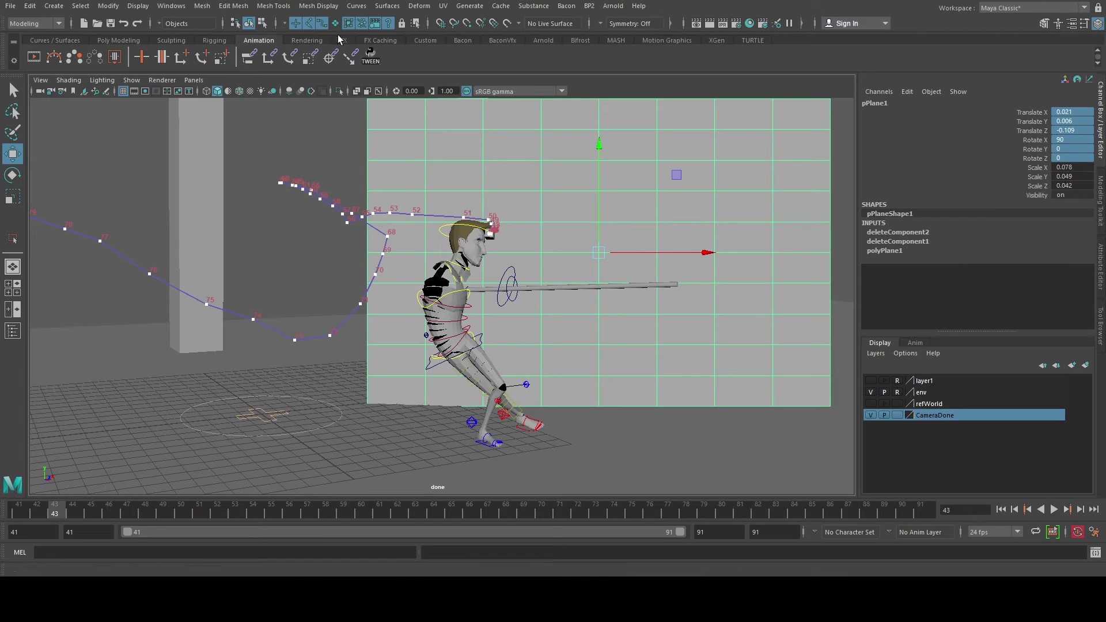
click(481, 338)
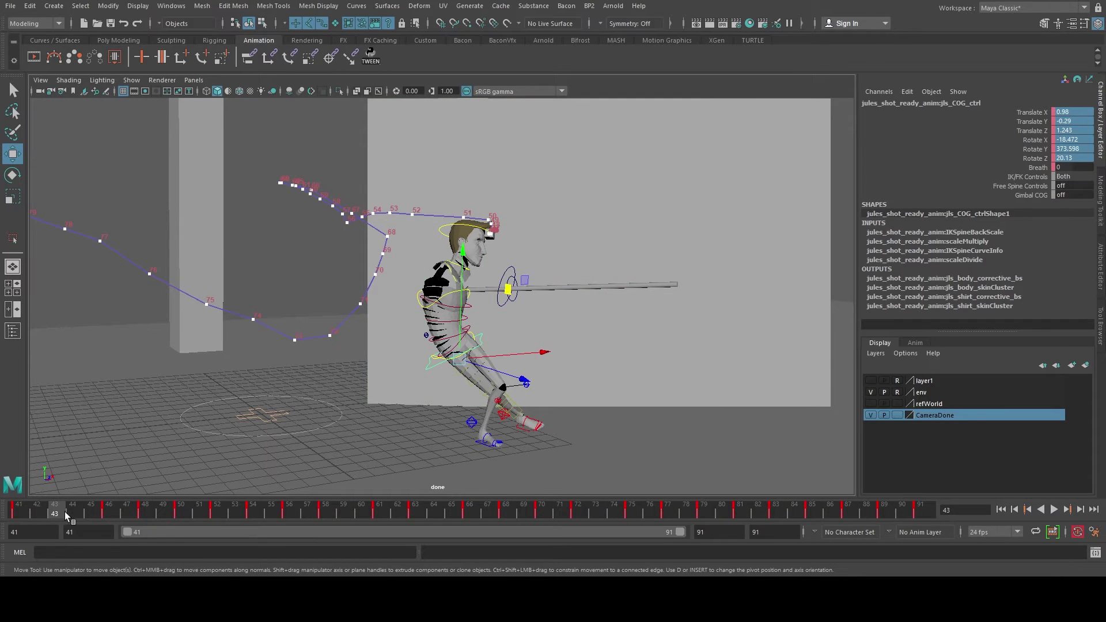
key(alt+v)
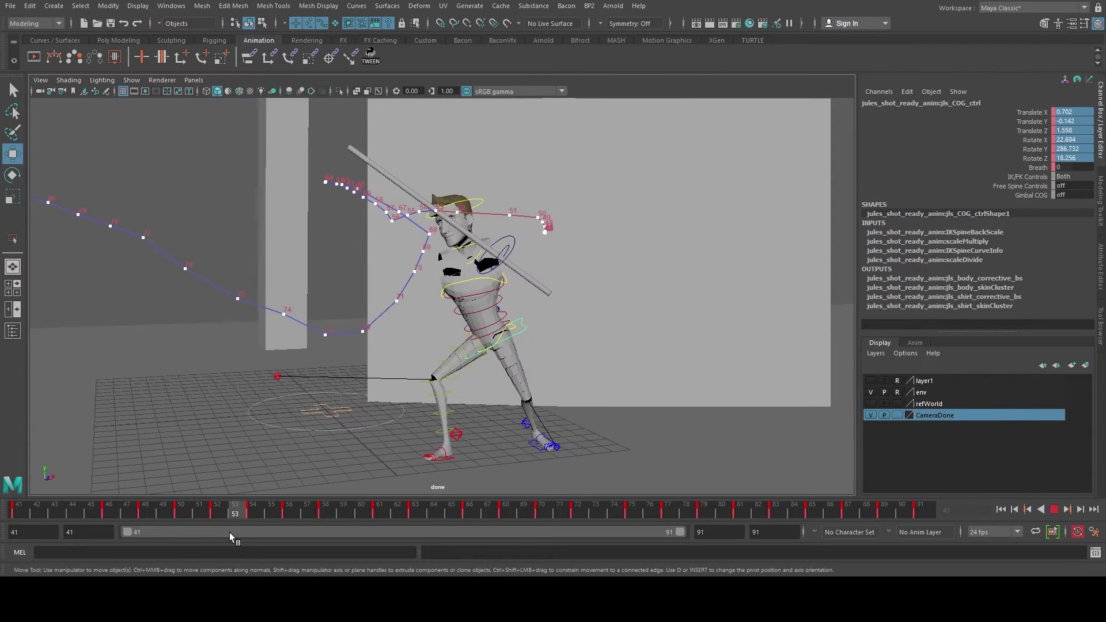
key(alt+v)
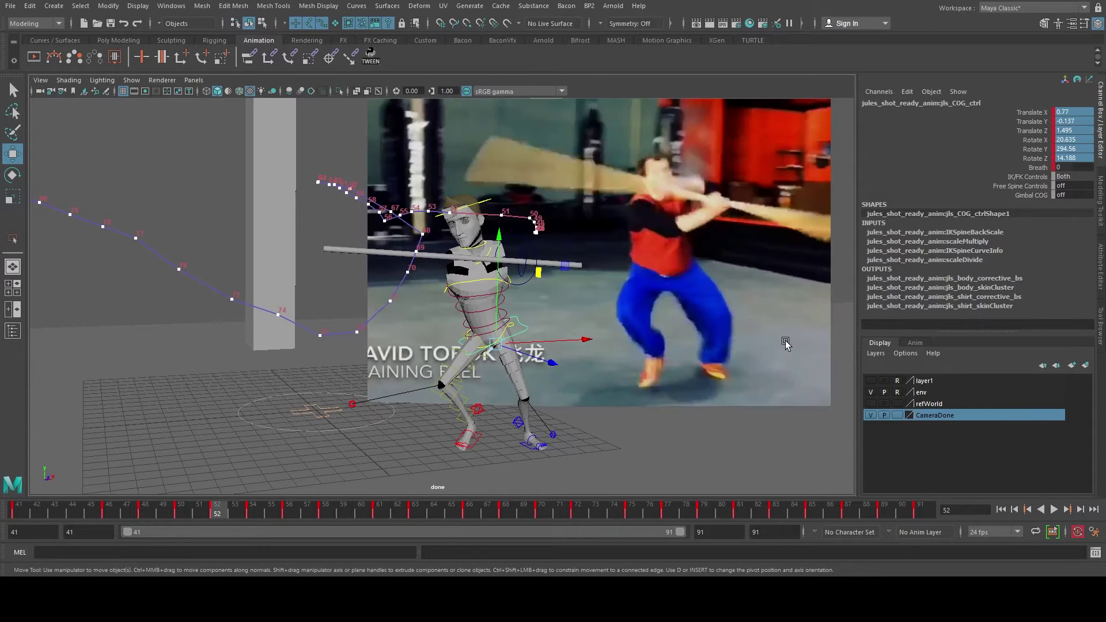
mouse_move(213, 519)
mouse_down()
mouse_move(165, 510)
mouse_move(221, 520)
mouse_up()
key(e)
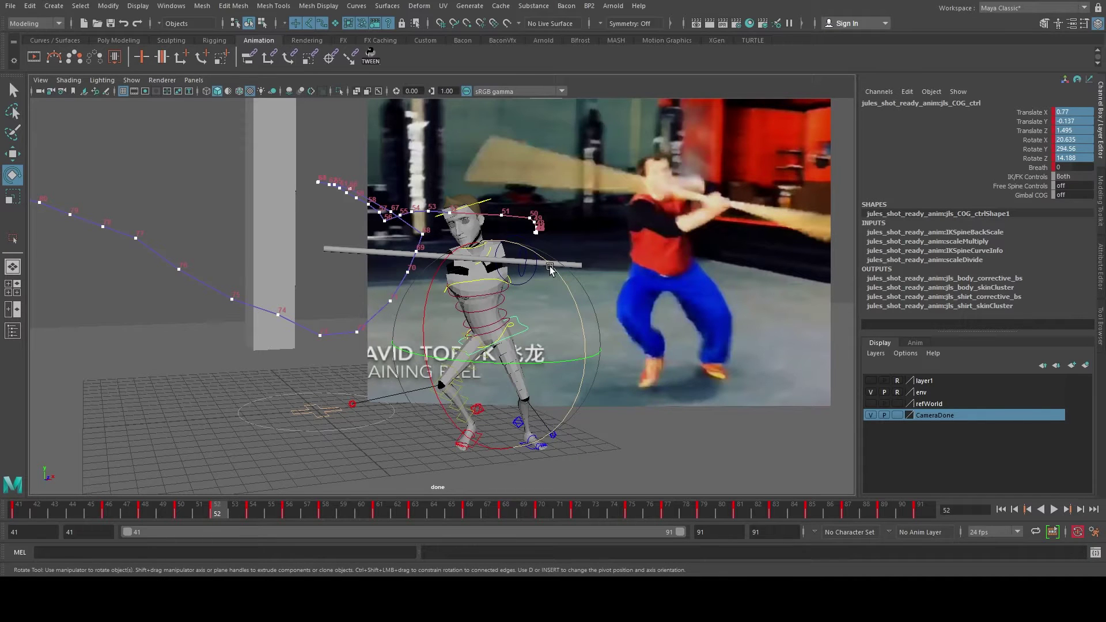
drag(550, 269, 433, 300)
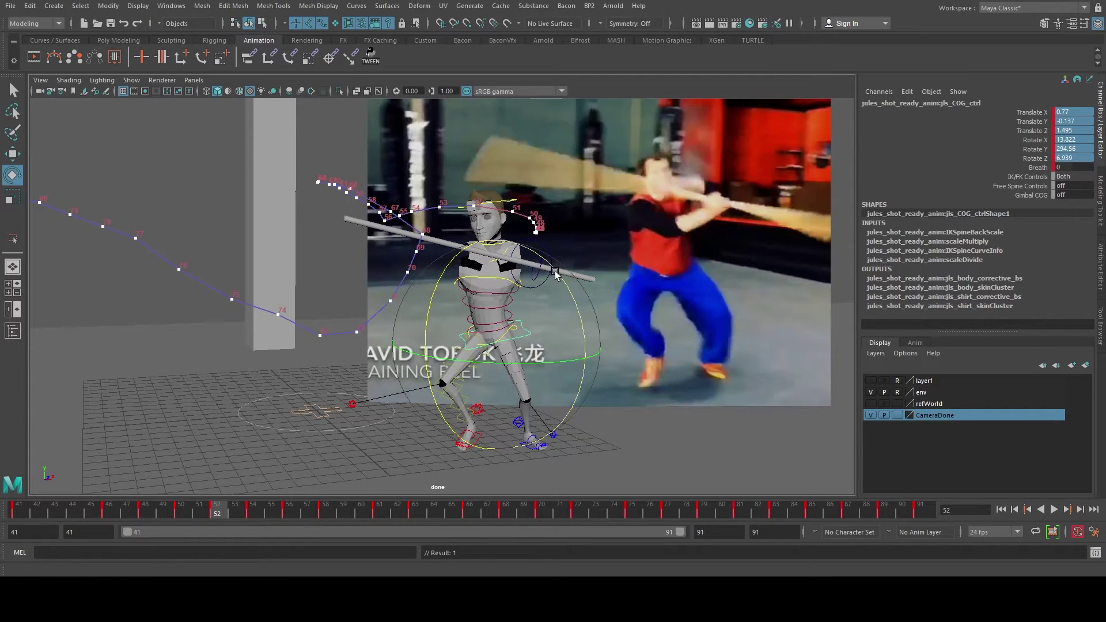
drag(556, 270, 556, 271)
key(alt+v)
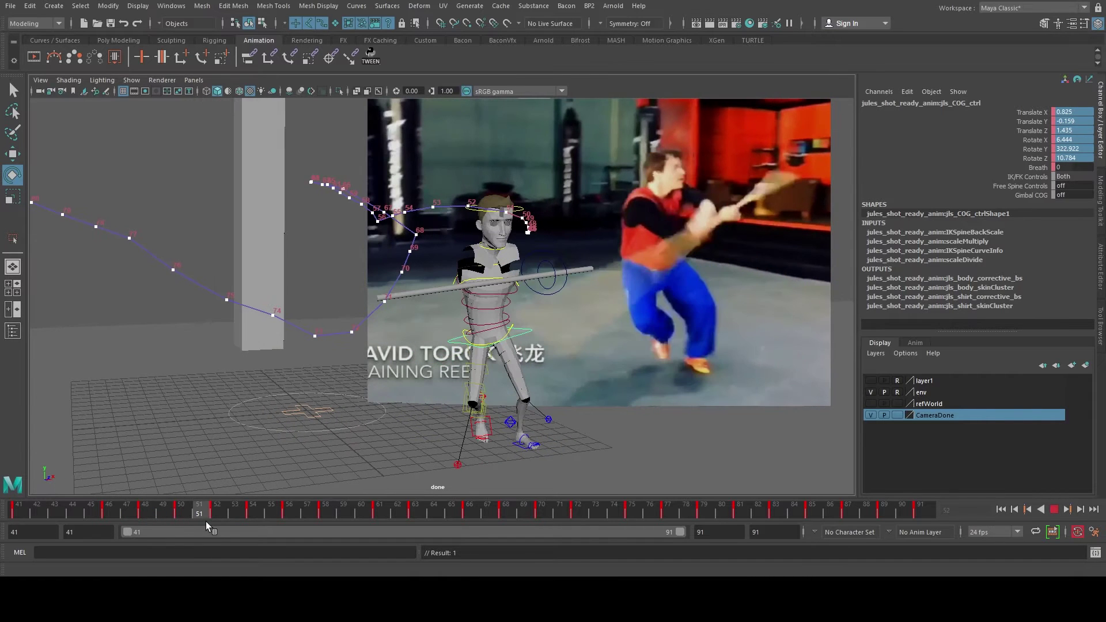
key(alt+v)
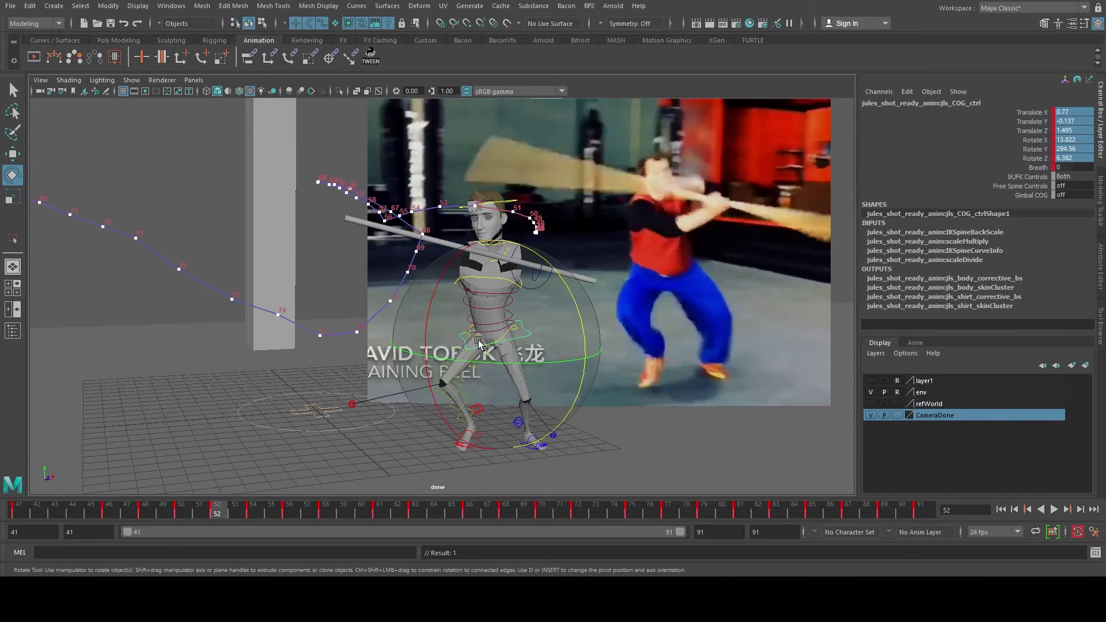
drag(553, 264, 556, 265)
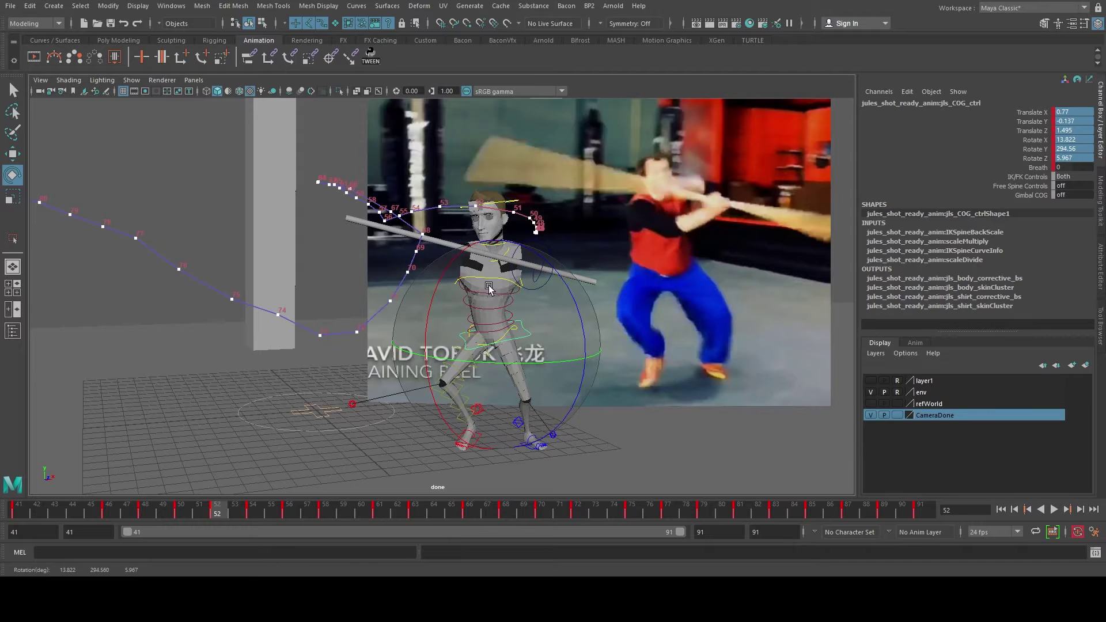
Step: Rotate the COG control to about 21.4° in X and 15.3° in Z at frame 54, and about 21.5° in Z at frame 56
click(251, 511)
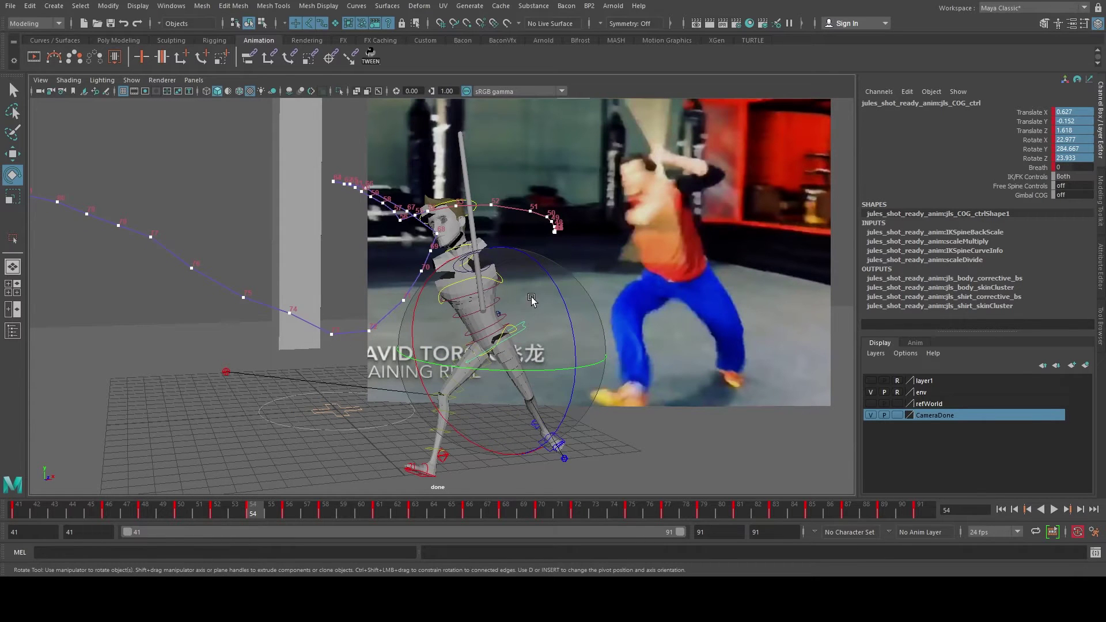
drag(543, 266, 552, 276)
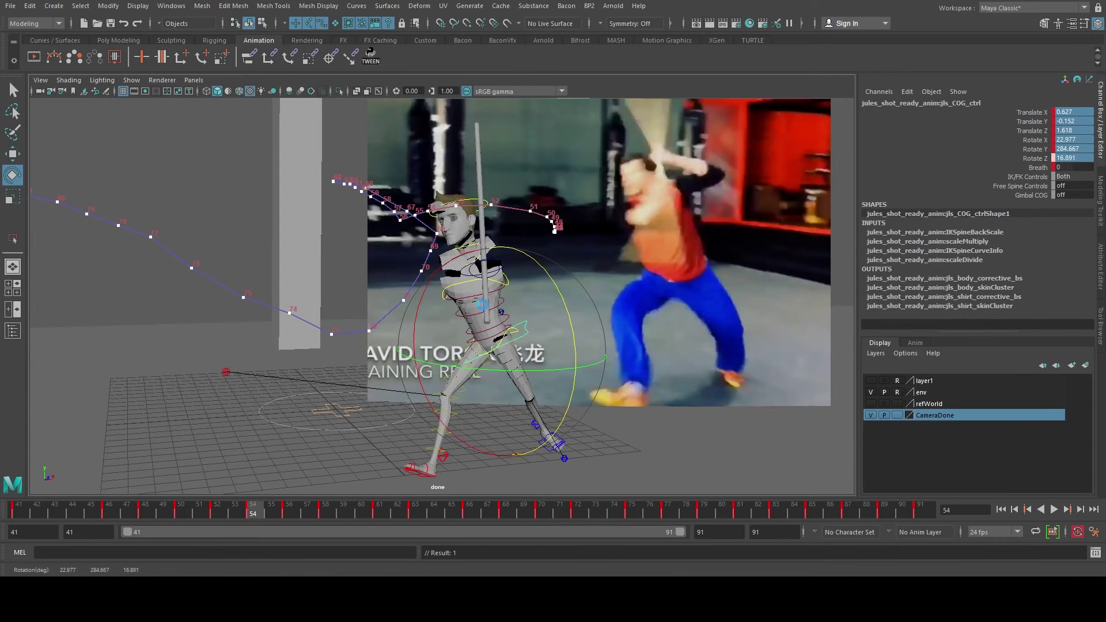
drag(482, 305, 471, 300)
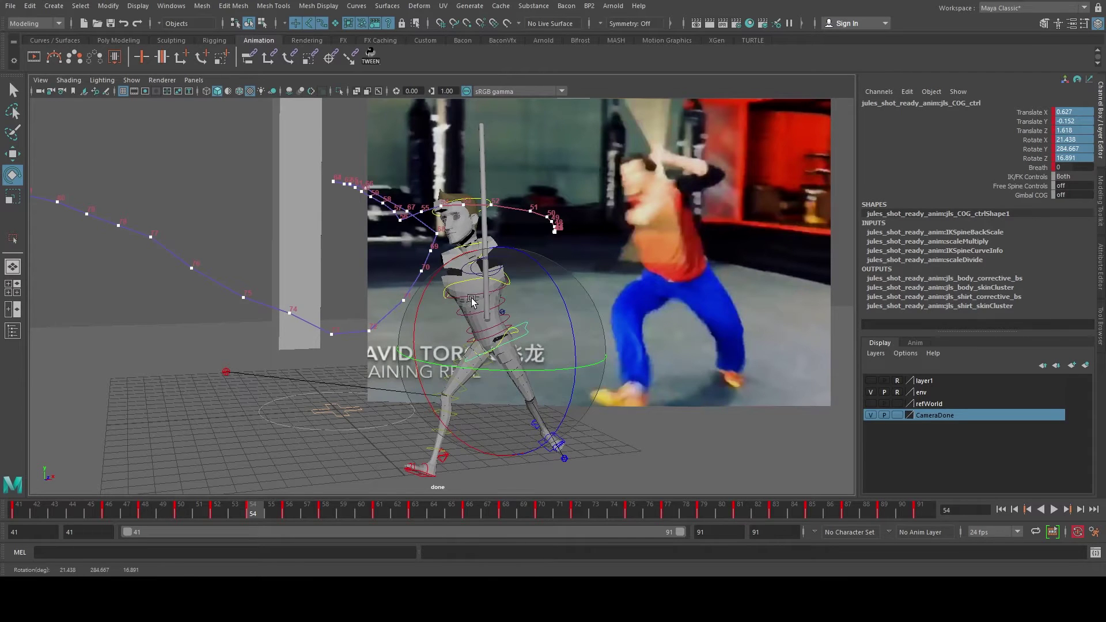
drag(541, 269, 546, 272)
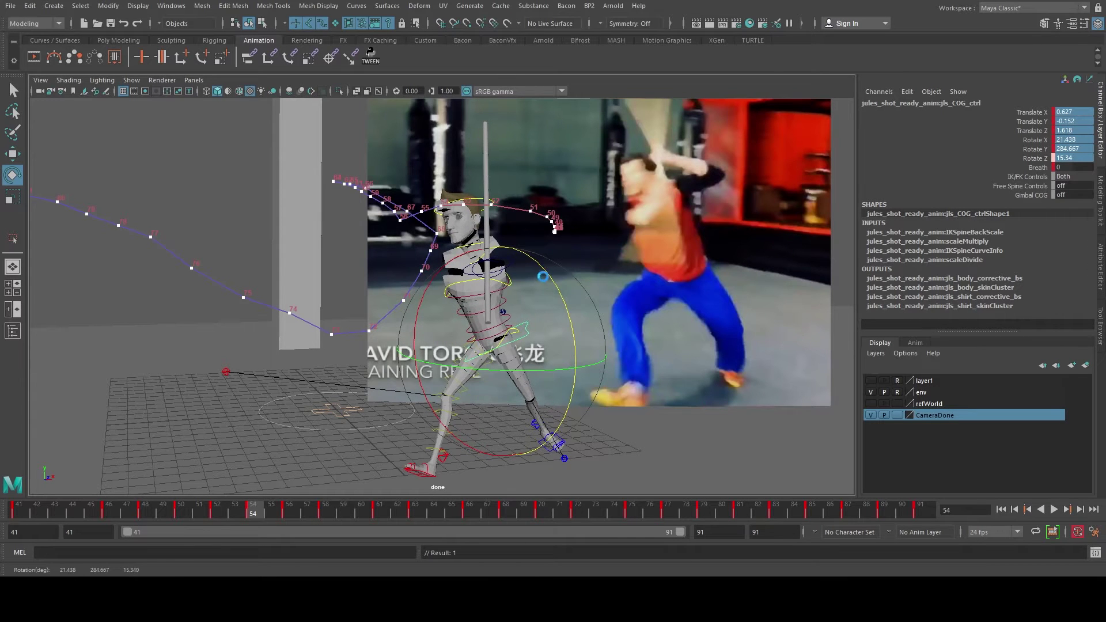
drag(274, 510, 299, 506)
mouse_move(540, 281)
mouse_down()
mouse_move(530, 291)
mouse_move(548, 286)
mouse_up()
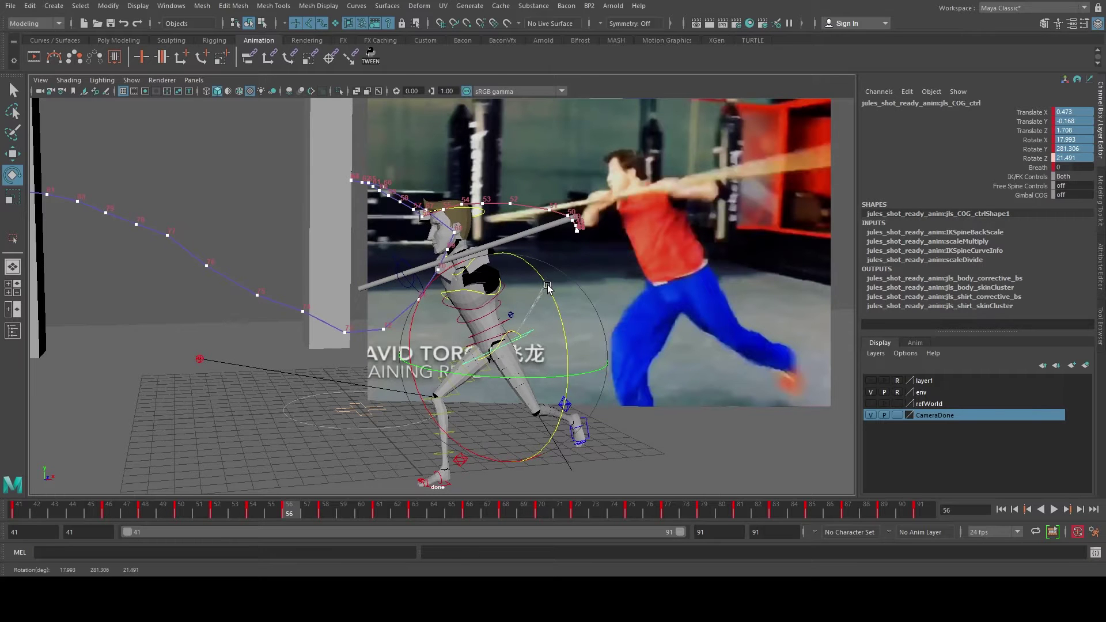
Step: Rotate the COG control in X to about 29.6° at frame 58 and about 24.5° at frame 57
click(321, 513)
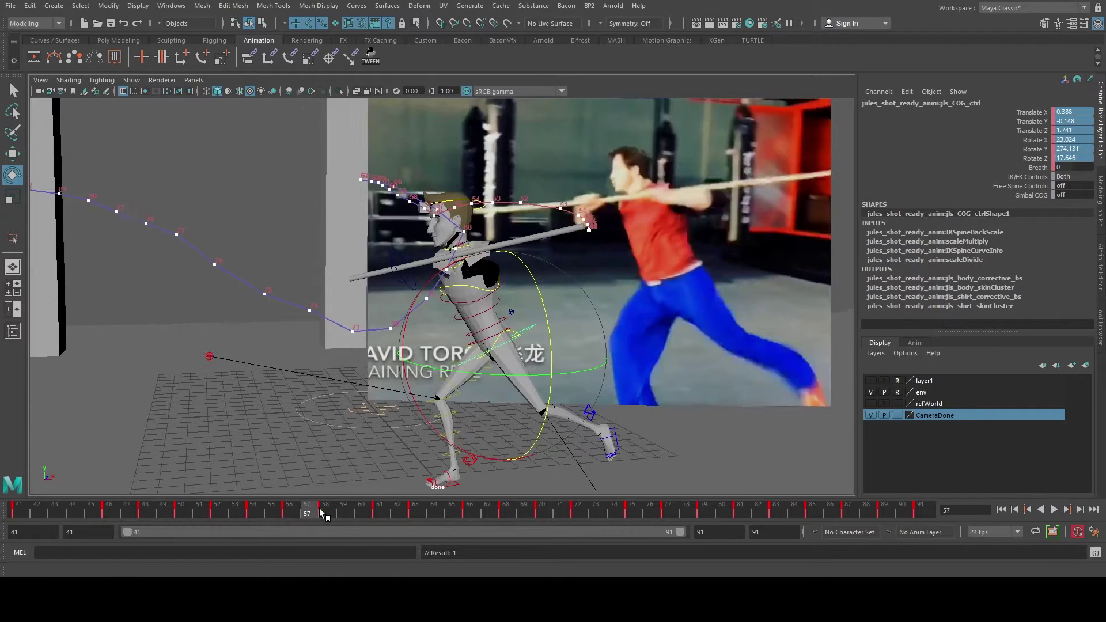
click(337, 510)
drag(411, 316, 403, 314)
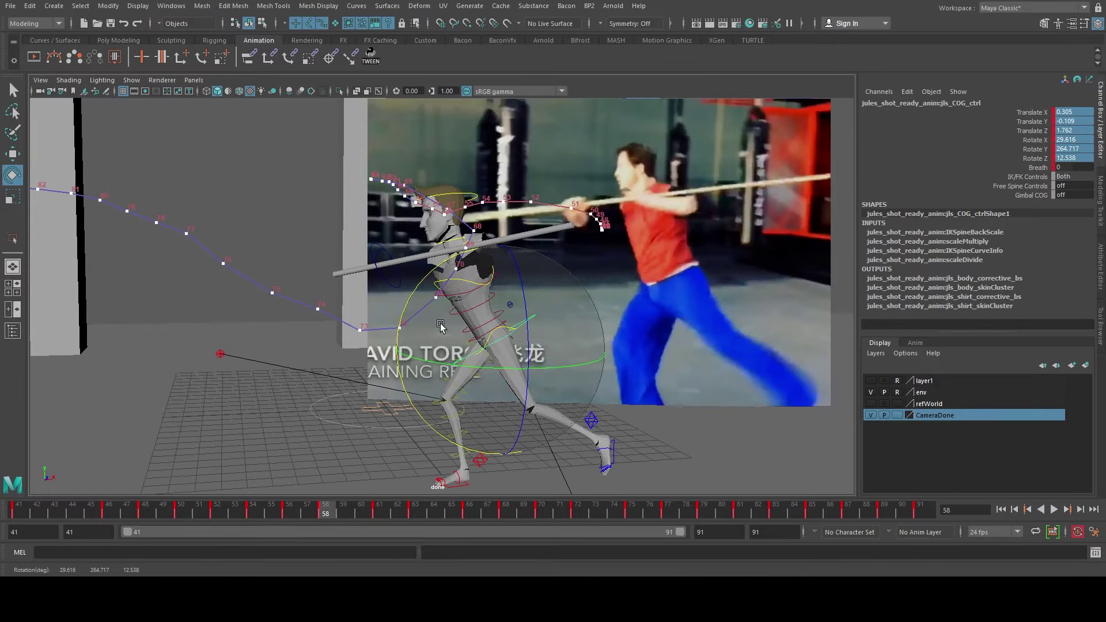
click(286, 509)
drag(432, 298, 415, 294)
key(alt+period)
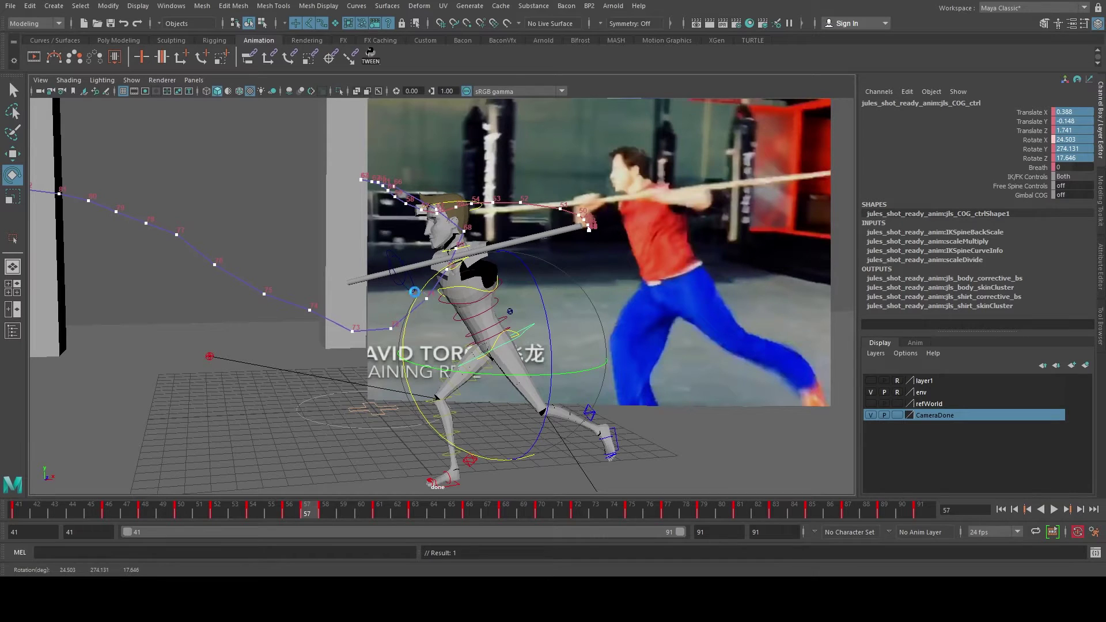
Step: Rotate the COG control in X to about 43° at frame 74
drag(331, 513, 610, 511)
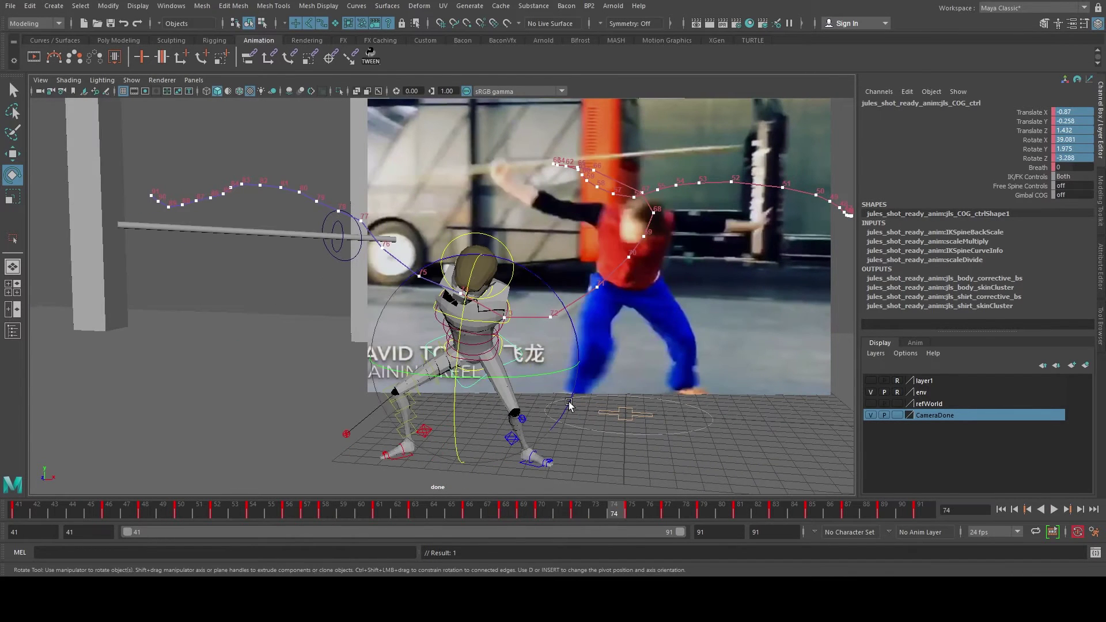
click(600, 514)
click(613, 513)
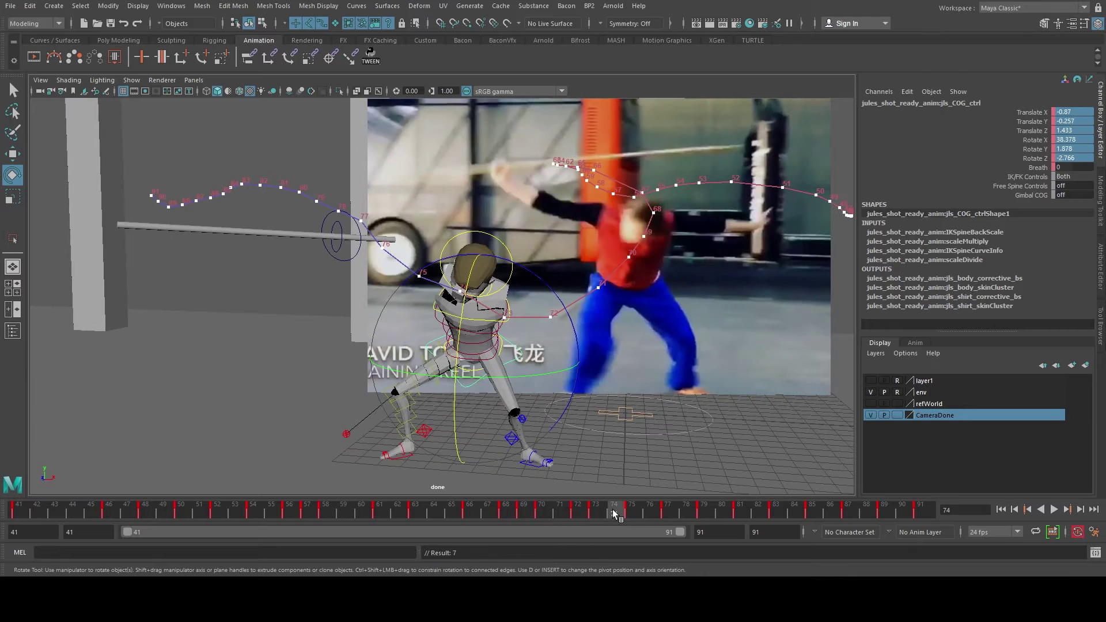
drag(461, 339, 476, 357)
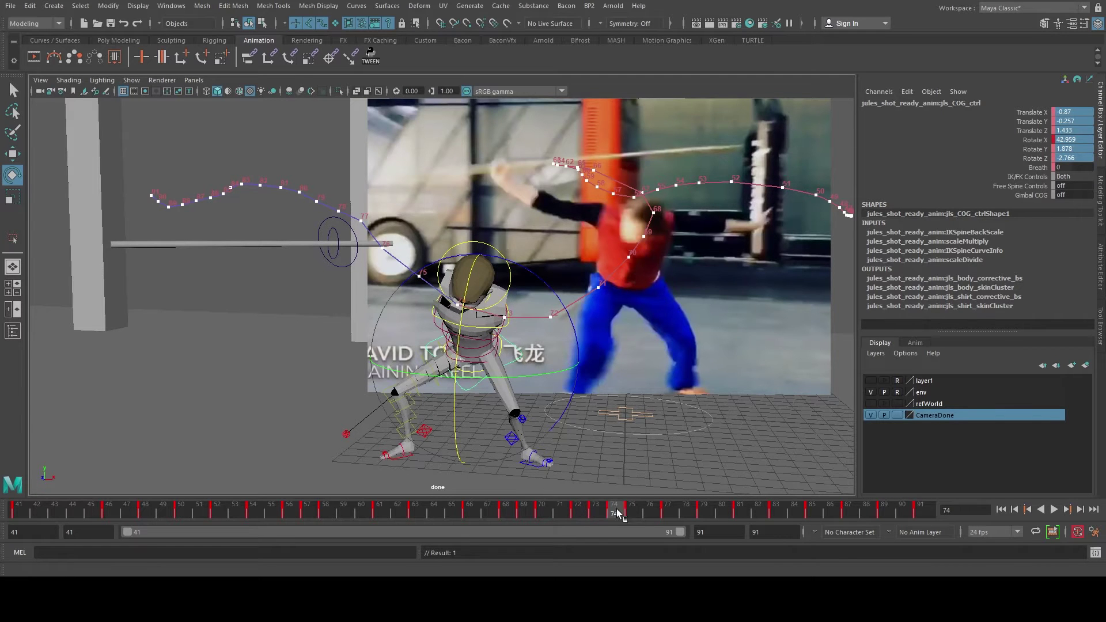
Step: Try to adjust the COG control's X rotation at frame 77
drag(616, 509, 655, 510)
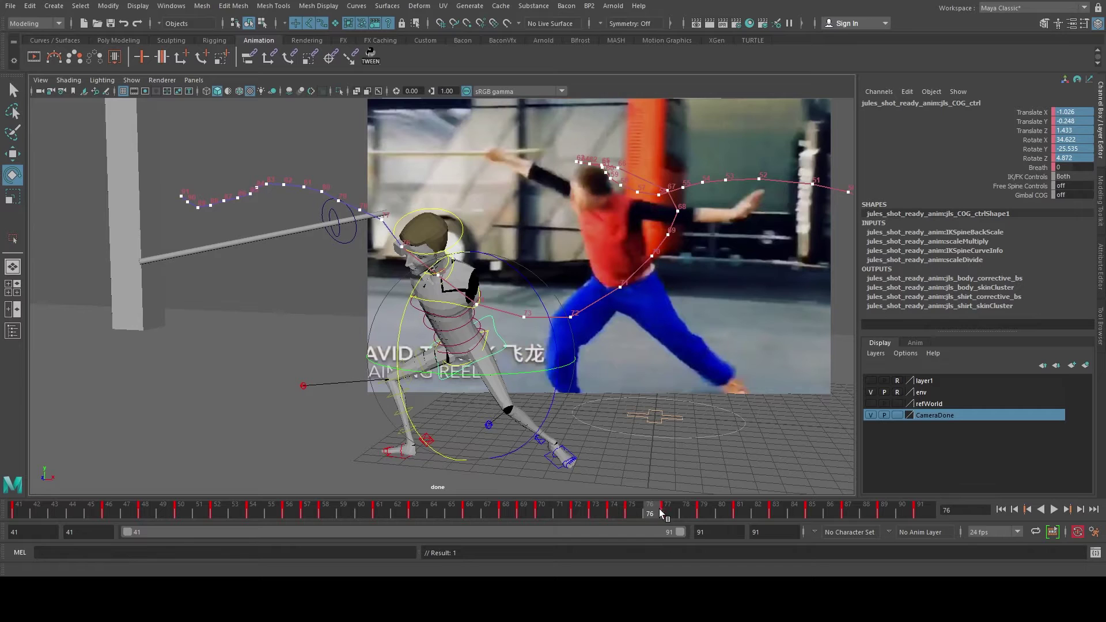
click(678, 511)
click(662, 502)
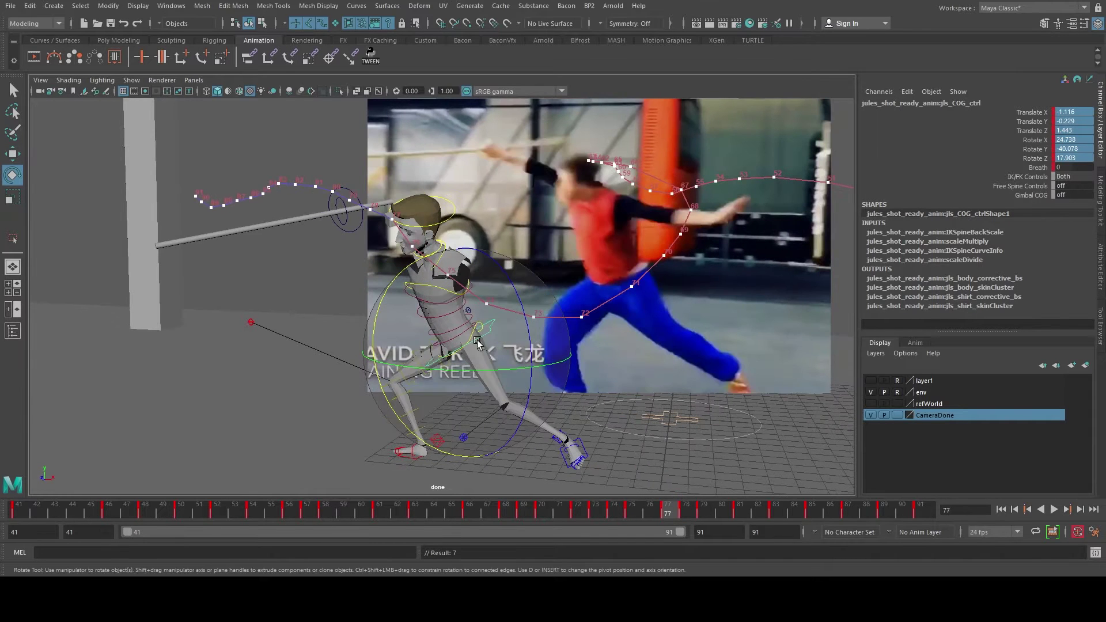
drag(410, 293, 385, 291)
key(ctrl+z)
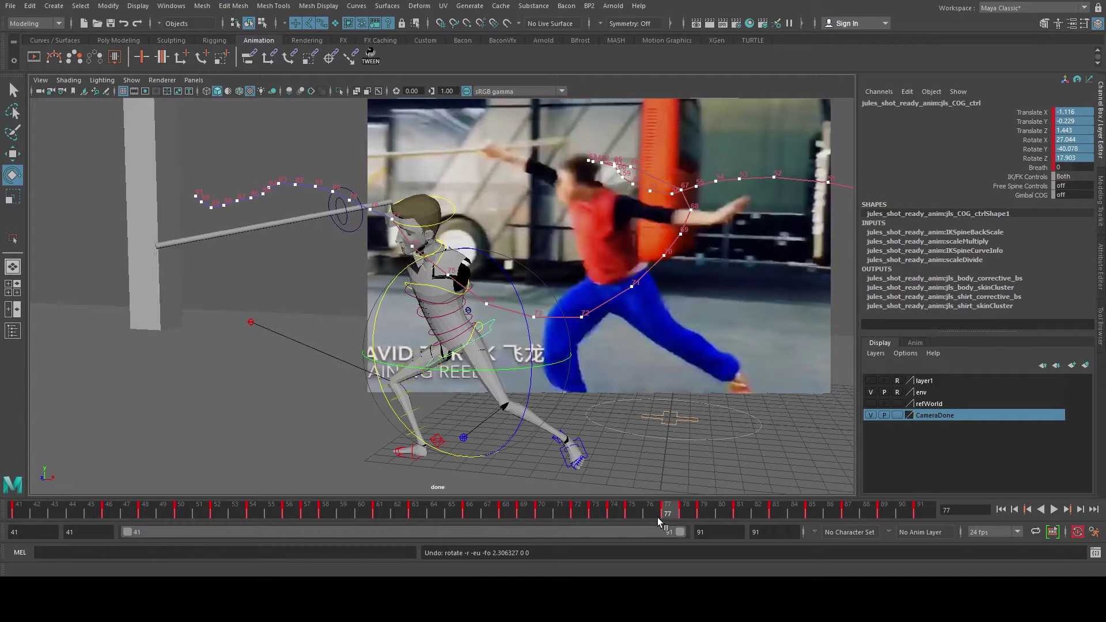
click(662, 509)
click(667, 510)
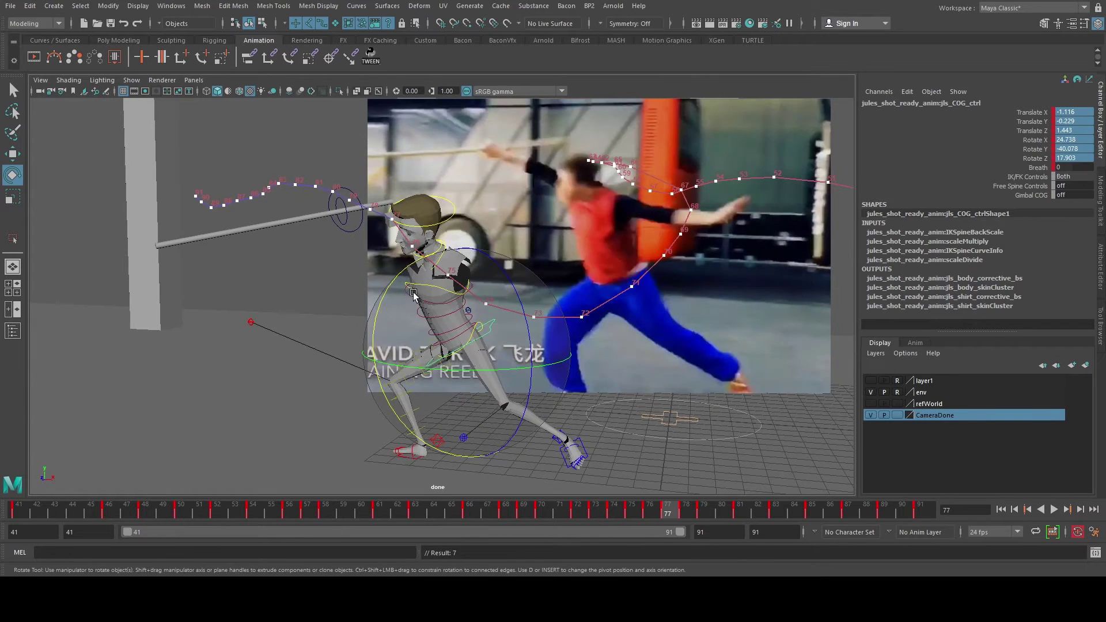
mouse_move(390, 284)
mouse_down()
mouse_move(407, 283)
mouse_move(404, 269)
mouse_up()
key(ctrl+z)
key(alt+v)
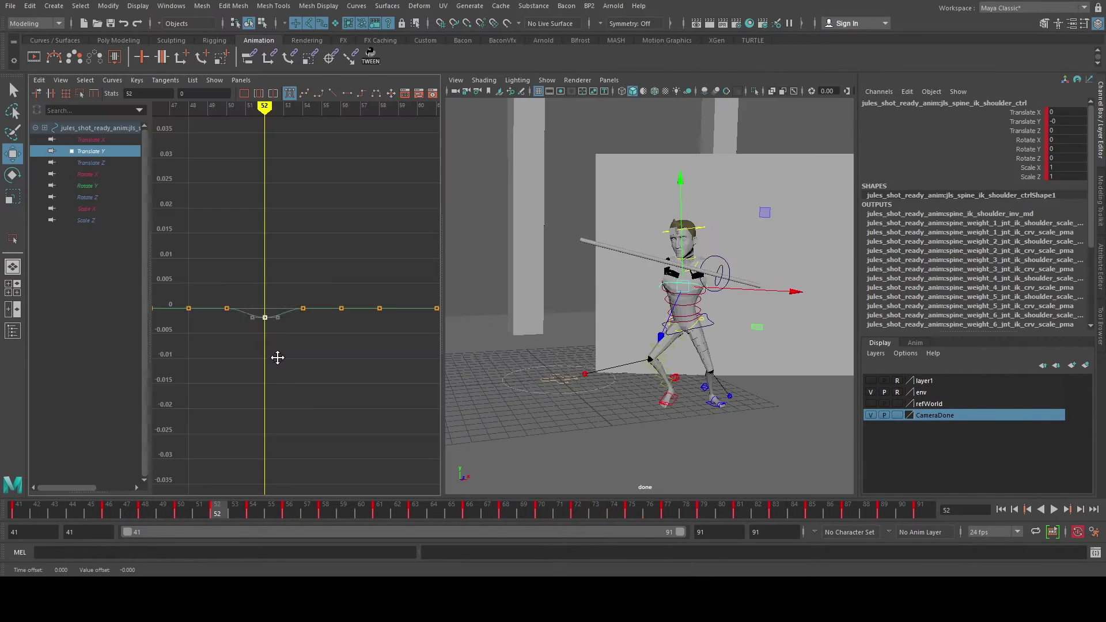
Step: Lower the spine IK shoulder control's Translate Y keys to about -0.021 at frame 52 and about -0.0086 at frames 50 and 54
middle_drag(279, 358, 276, 446)
drag(195, 274, 303, 340)
middle_drag(303, 339, 306, 391)
Step: Raise the shoulder control's Translate Y keys to about 0.006 at frame 58 and about 0.0018 at frame 56
drag(236, 503, 320, 515)
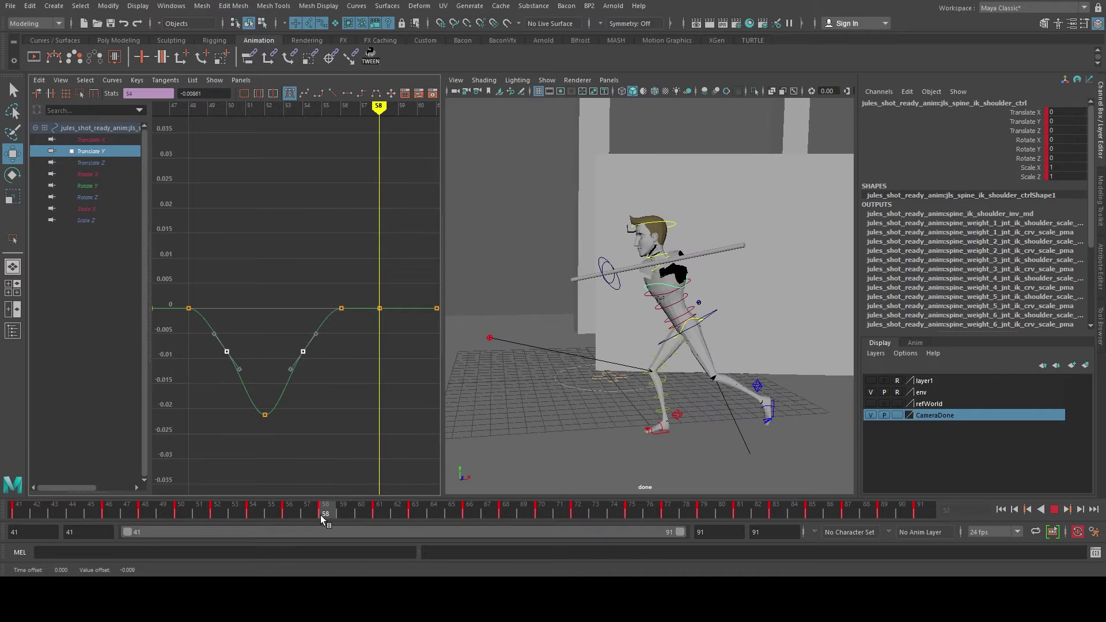
drag(338, 263, 380, 319)
drag(358, 280, 355, 278)
drag(362, 283, 390, 327)
middle_drag(382, 342, 208, 299)
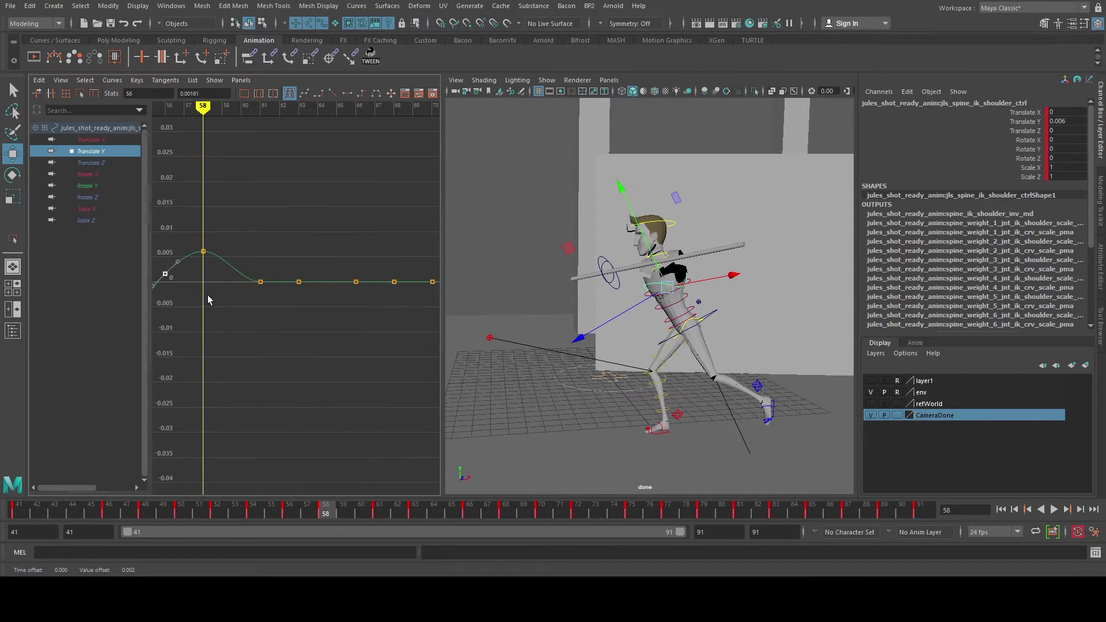
Step: Lower the shoulder control's Translate Y key at frame 72 to about -0.109
drag(348, 512, 579, 538)
scroll(248, 340, down, 5)
alt+right_drag(357, 307, 355, 275)
click(337, 276)
middle_drag(348, 317, 348, 469)
alt+right_drag(348, 469, 341, 380)
middle_drag(342, 381, 341, 423)
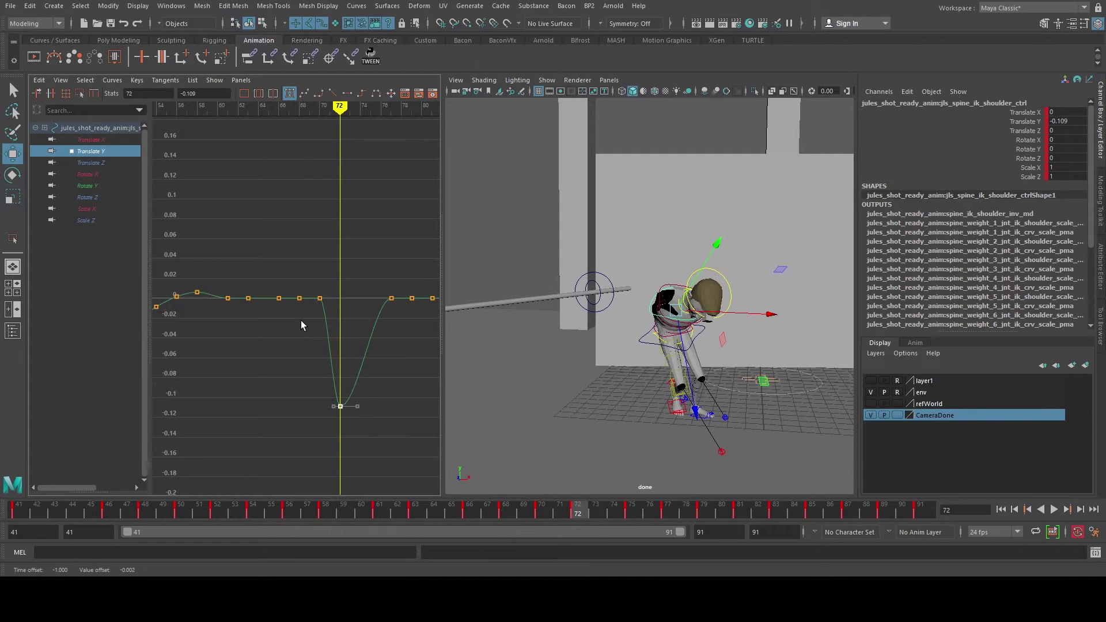
Step: Lower the spine IK shoulder control's Translate Y keys to about -0.035 at frame 68 and about -0.09 at frame 70
click(301, 320)
drag(291, 310, 302, 326)
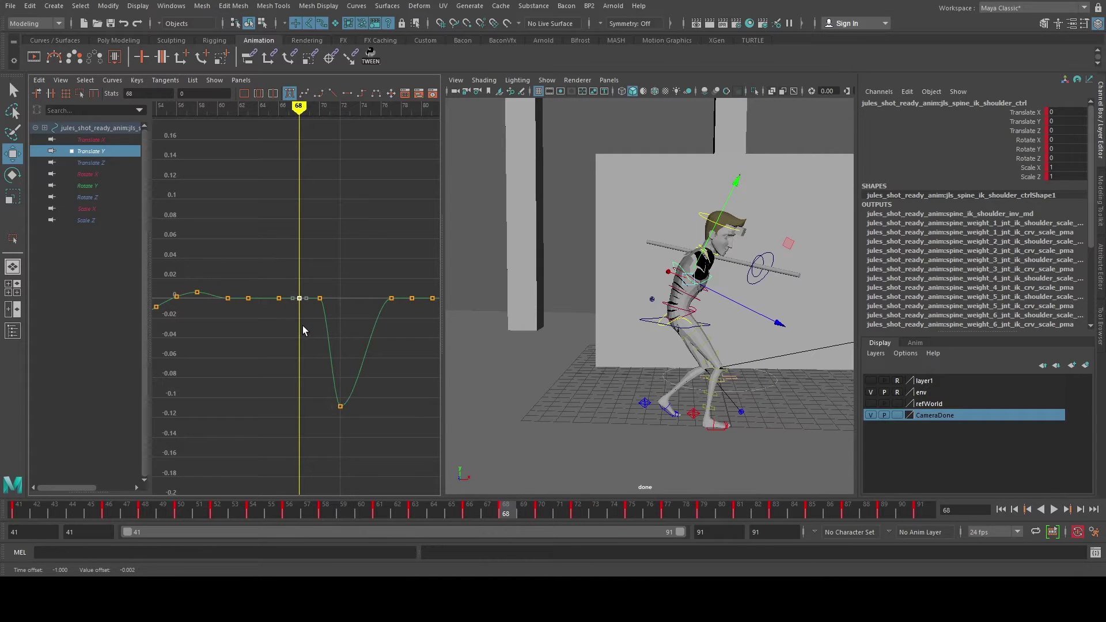
middle_drag(302, 326, 334, 419)
key(period)
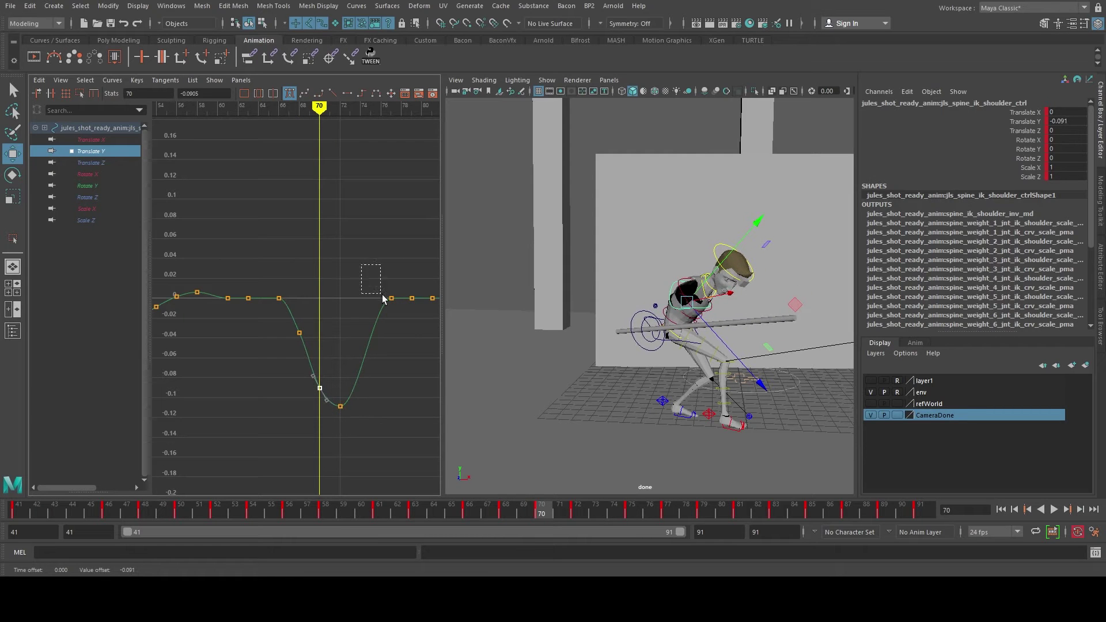
Step: Lower the shoulder control's Translate Y key at frame 77 to about -0.0325
drag(384, 299, 398, 305)
key(period)
key(period)
key(period)
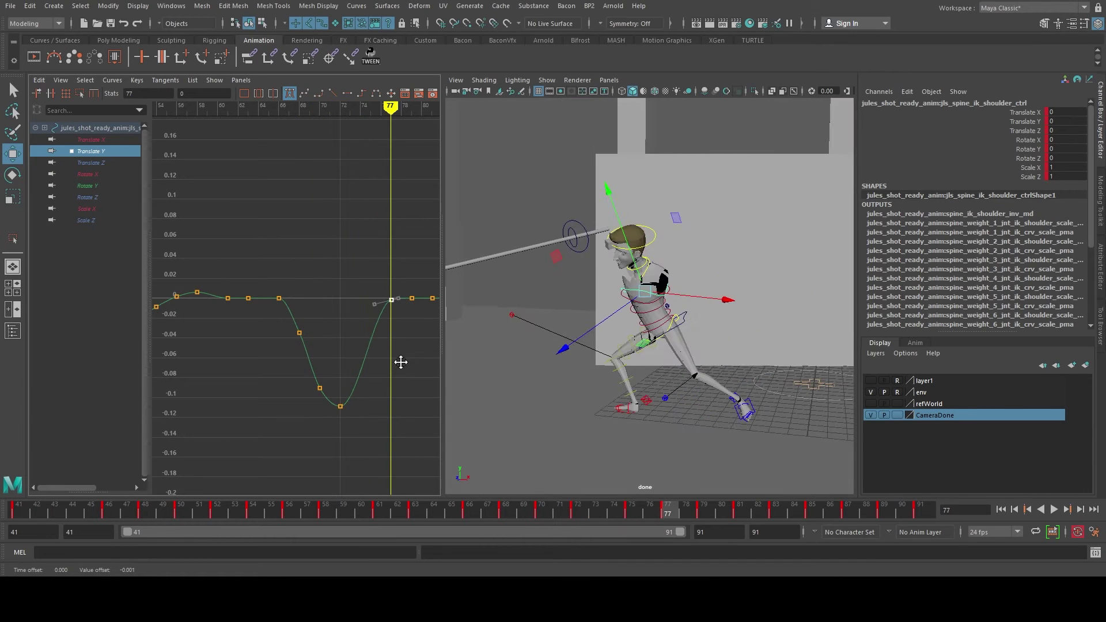
middle_drag(401, 362, 397, 366)
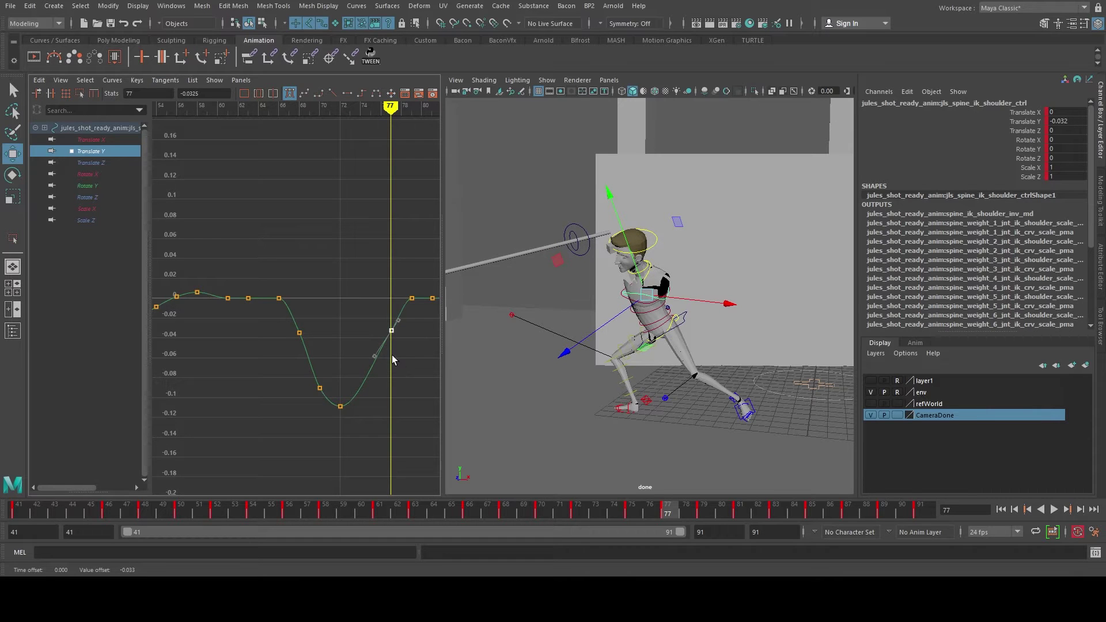
Step: Raise the shoulder control's Translate Y keys to about 0.03 at frame 81 and 0.01 at frame 79, and nudge the frame 77 key slightly upward
alt+middle_drag(354, 333, 282, 334)
key(period)
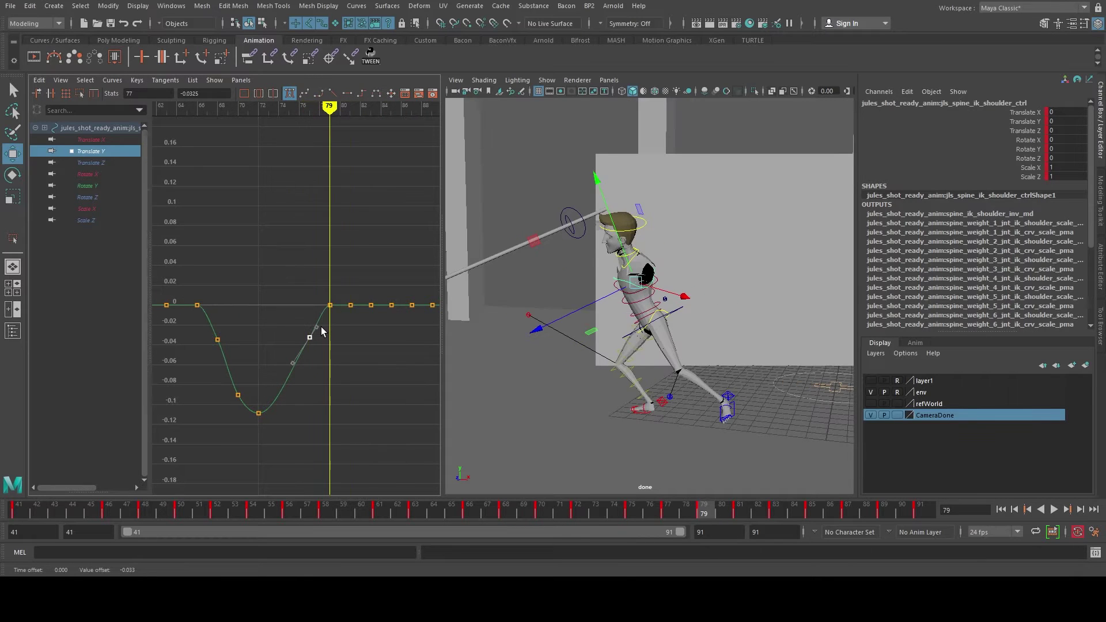
key(period)
drag(354, 306, 355, 311)
mouse_move(356, 311)
middle_down()
mouse_move(358, 282)
mouse_move(337, 309)
middle_up()
drag(304, 332, 324, 349)
middle_drag(324, 349, 323, 345)
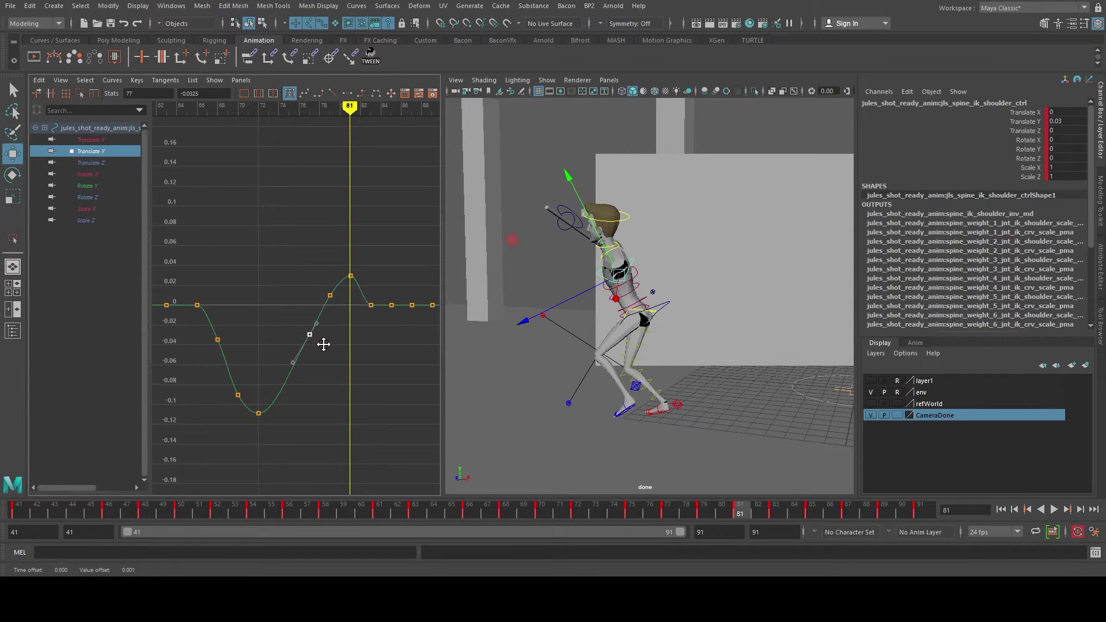
Step: Raise the shoulder control's Translate Y key at frame 83 to about 0.0174
key(period)
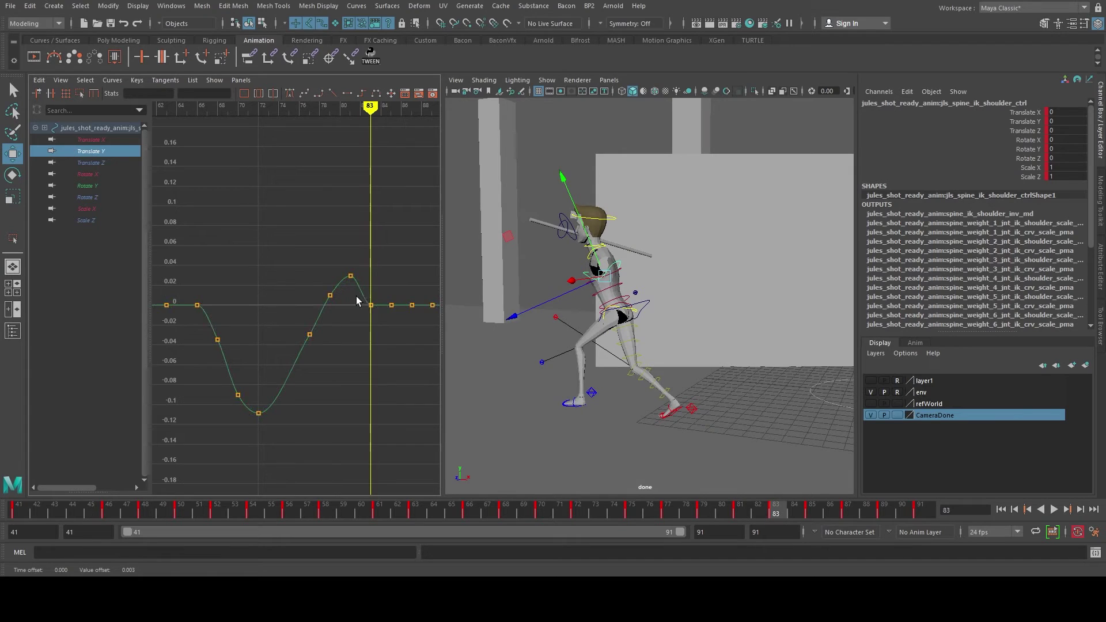
click(352, 340)
drag(346, 347, 378, 294)
middle_drag(369, 337, 371, 325)
key(period)
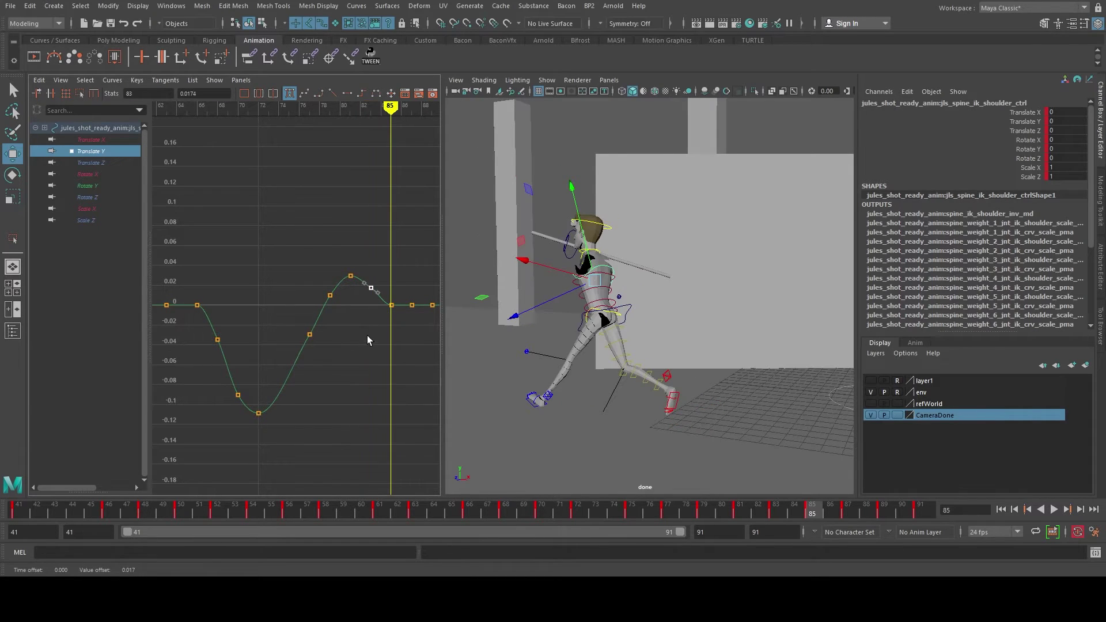
Step: Lower the shoulder control's Translate Y keys around frames 85 and 87
drag(367, 338, 399, 296)
key(period)
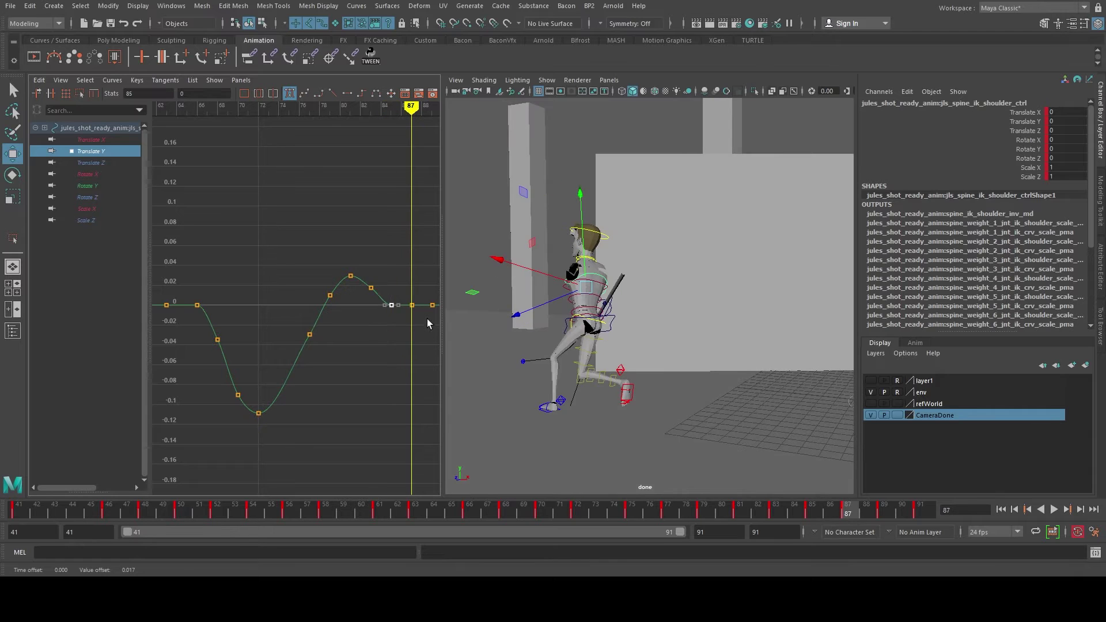
middle_drag(416, 335, 419, 365)
drag(423, 296, 423, 296)
middle_drag(388, 326, 387, 339)
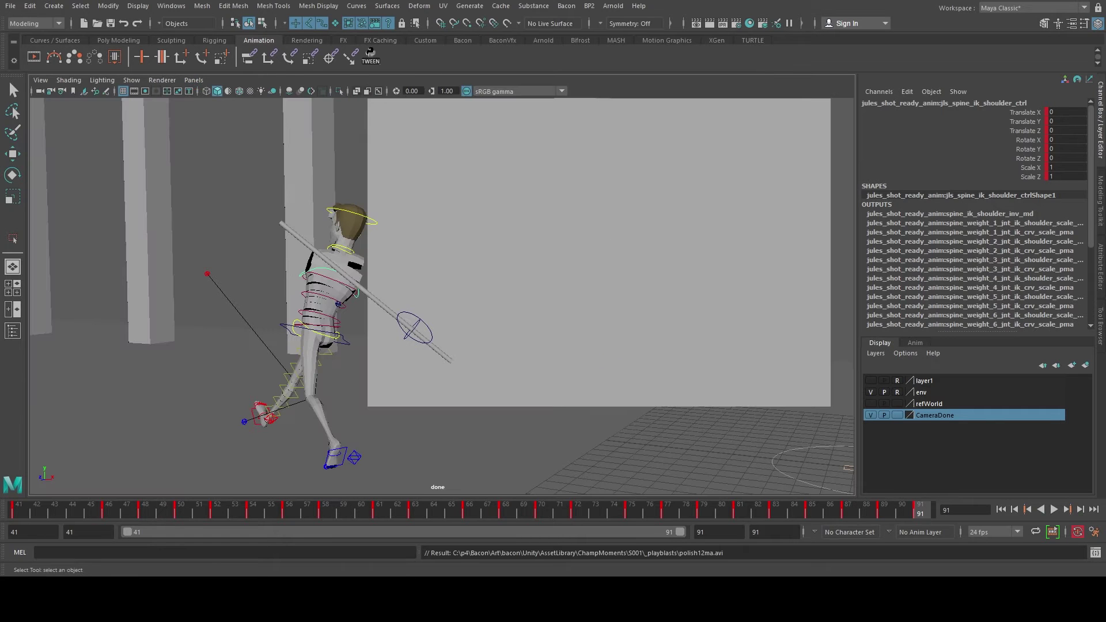
Step: Select the head control and both neck controls at frame 50 and display the textured reference video behind the character
drag(85, 515, 181, 514)
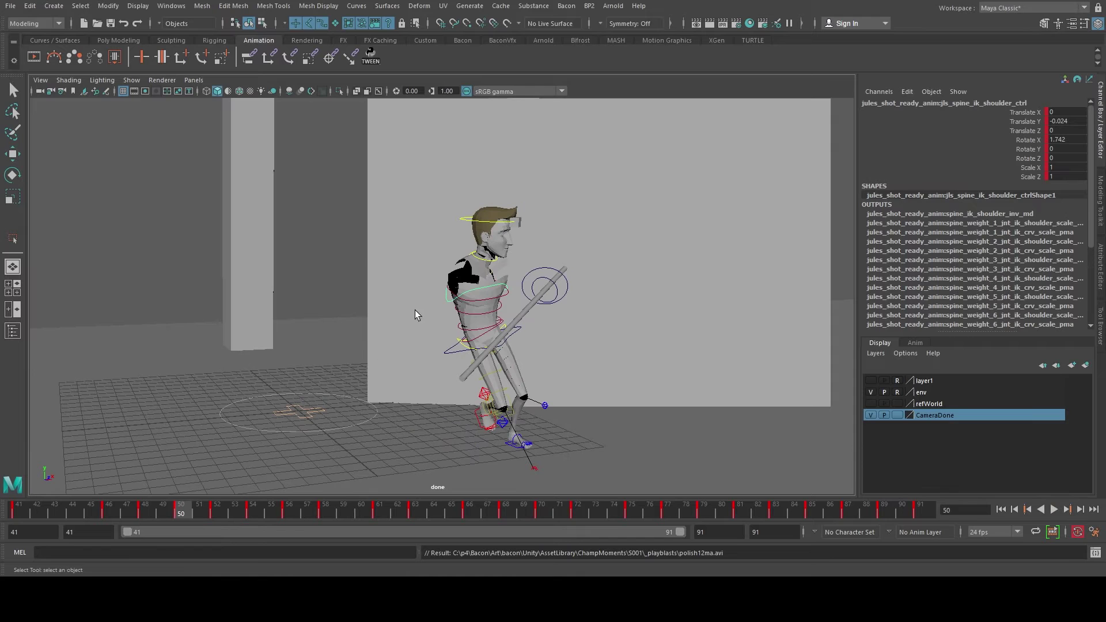
key(q)
click(490, 265)
key(4)
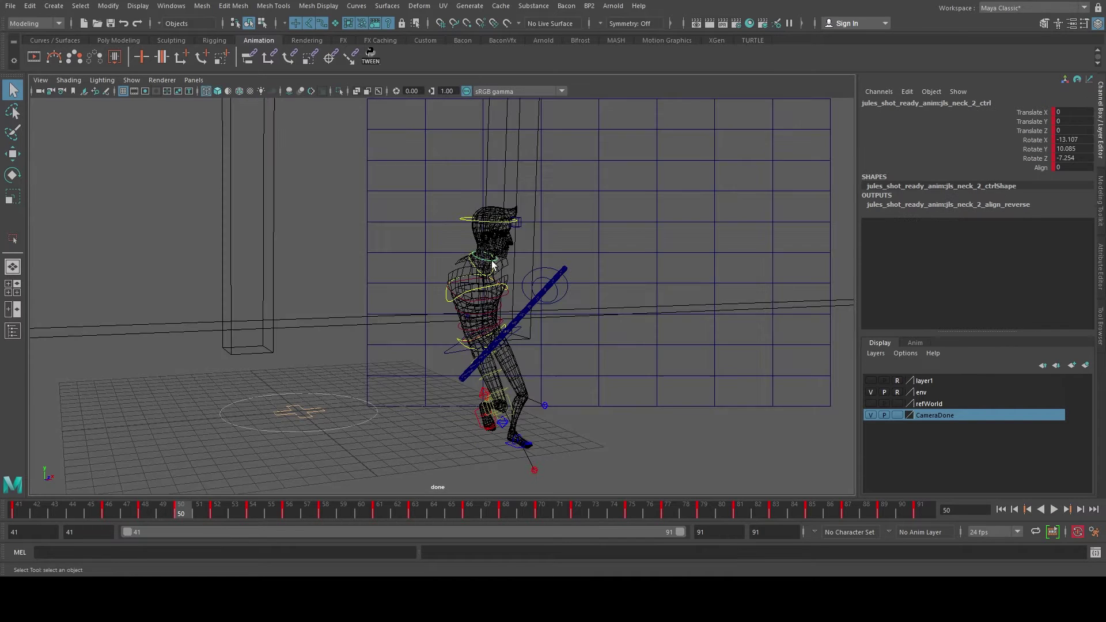
click(471, 230)
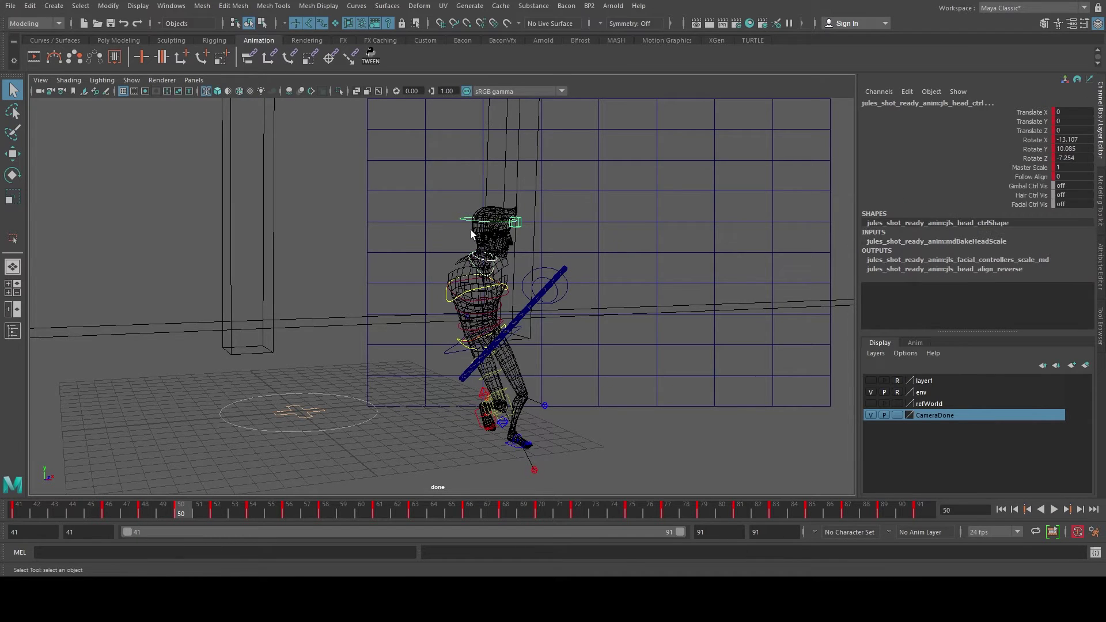
click(452, 199)
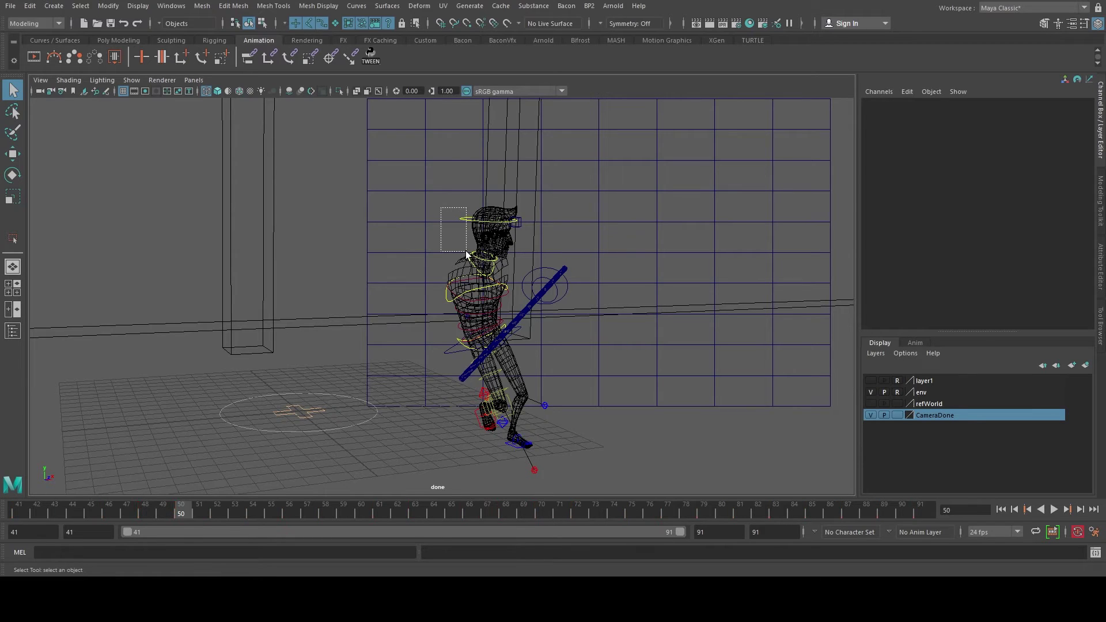
drag(467, 253, 476, 267)
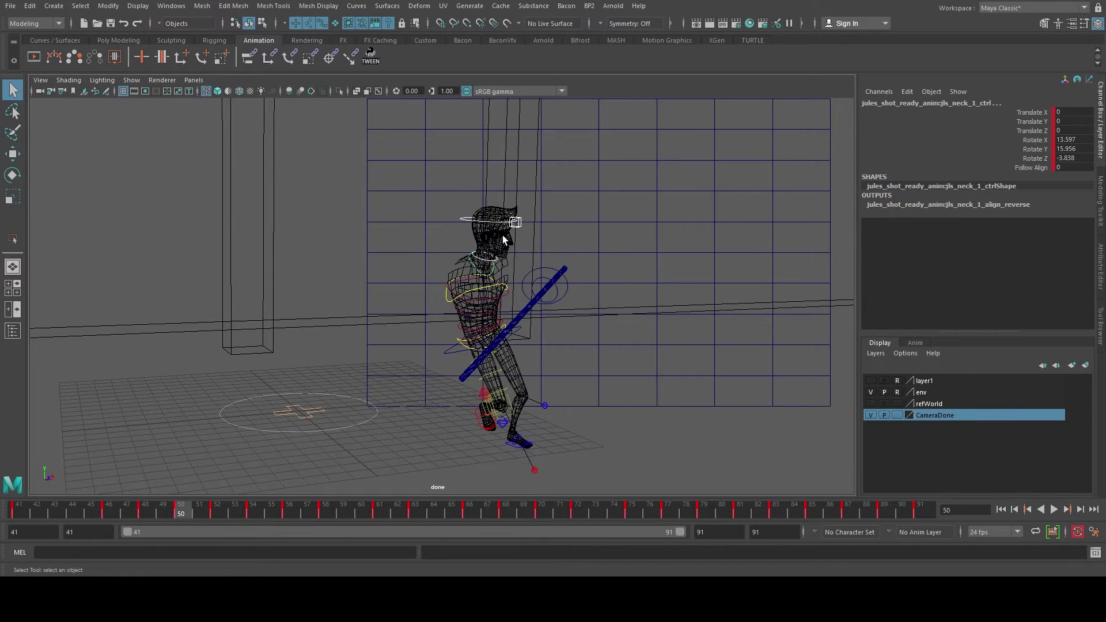
key(6)
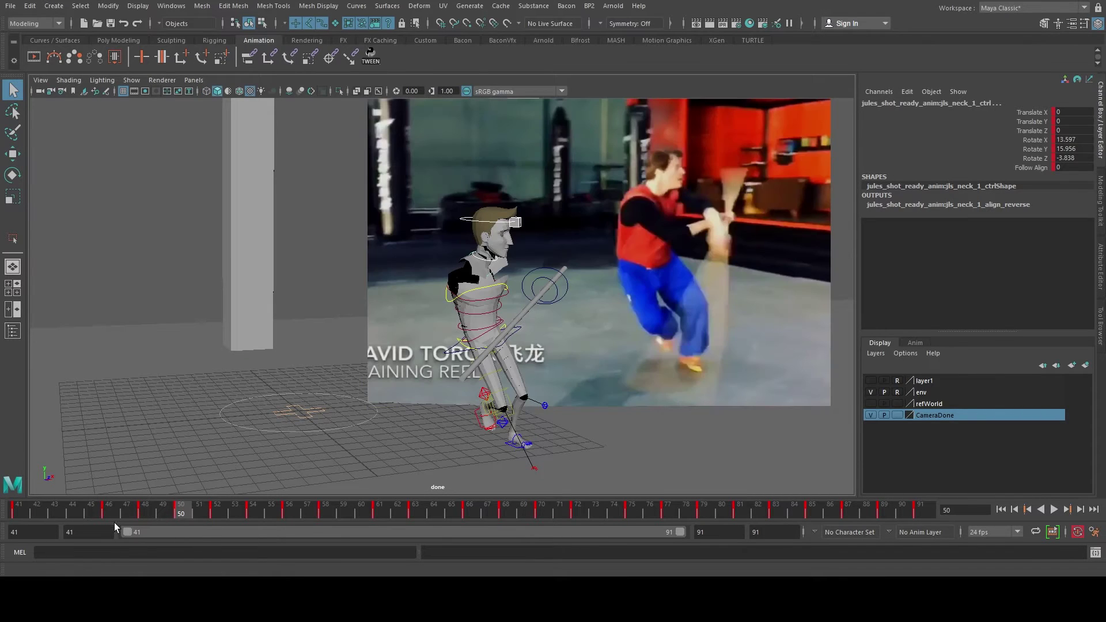
Step: Try to delete the head and neck controls' keys from frame 47 to frame 50, checking the motion around them
key(alt+v)
key(alt+v)
shift+drag(136, 511, 174, 510)
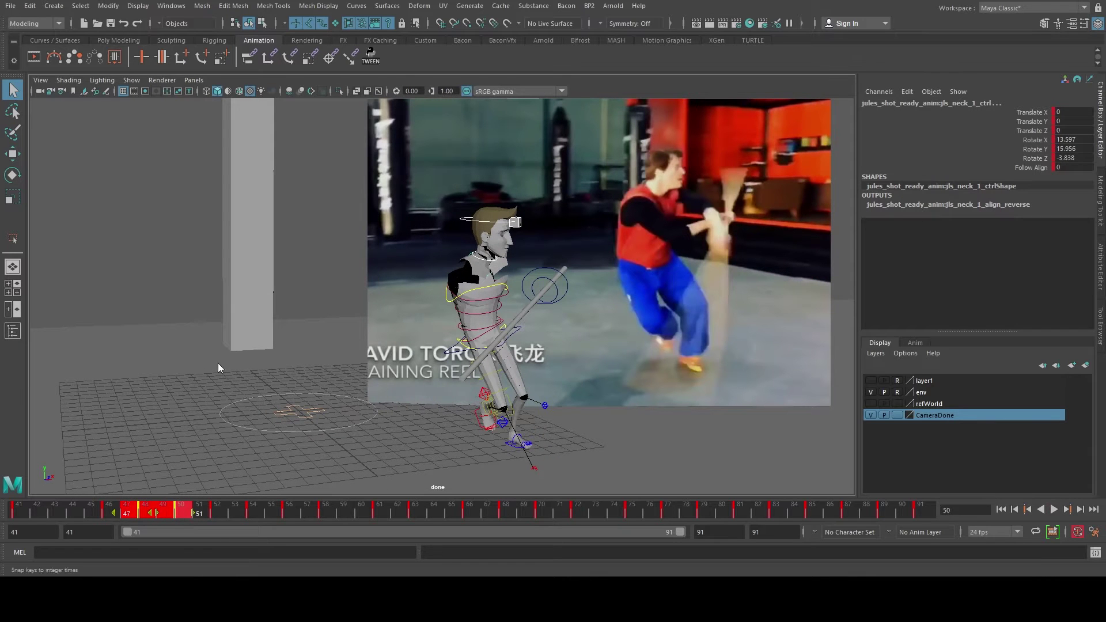
click(209, 354)
drag(112, 510, 131, 506)
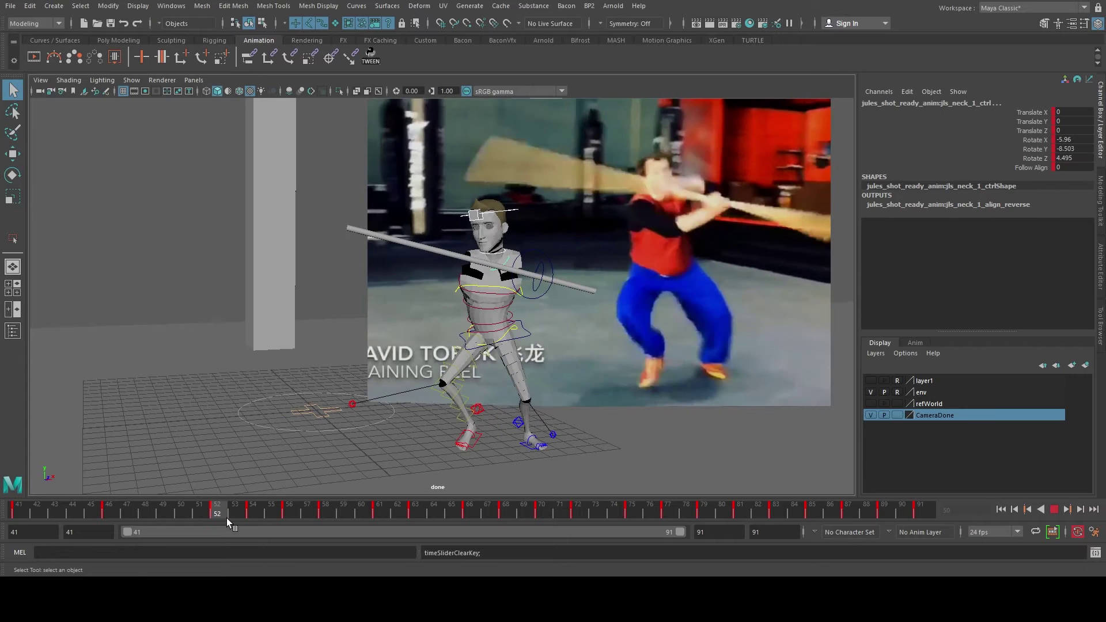
Step: Review the head turn up to frame 52 and undo the last head and neck key changes
drag(226, 517, 122, 509)
key(ctrl+z)
key(ctrl+z)
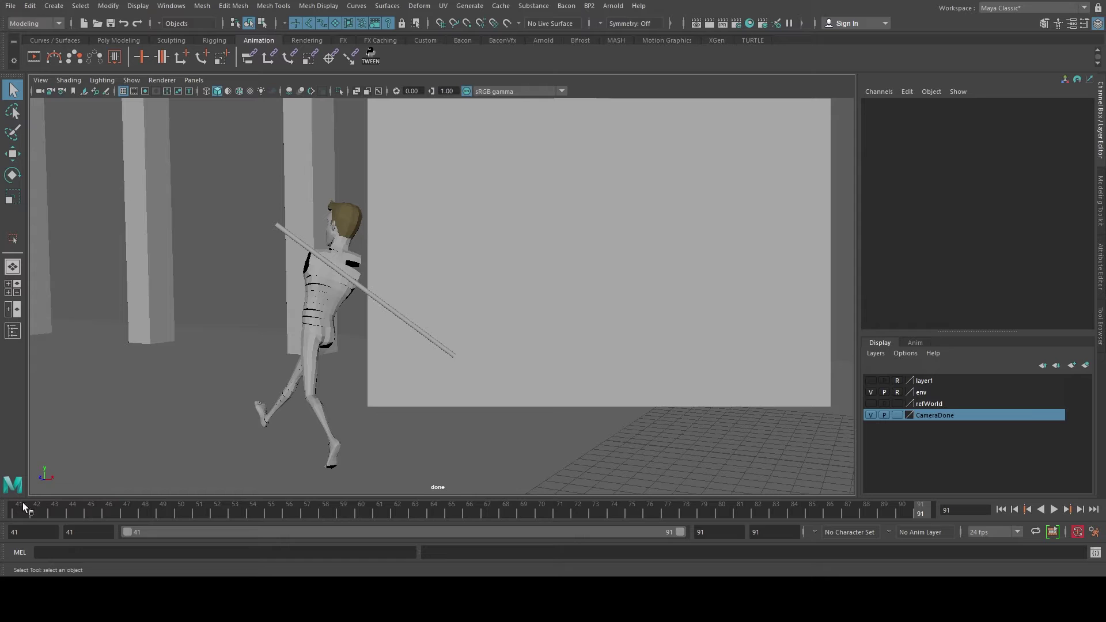
Step: Try to move the right knee pole vector control at frame 52
drag(25, 504, 206, 521)
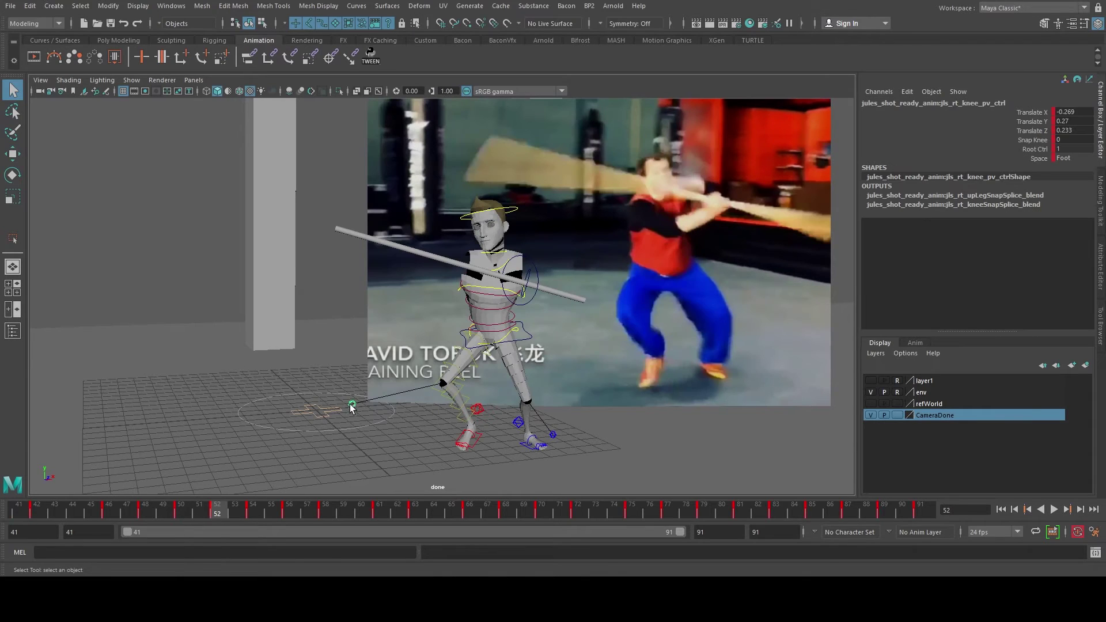
key(w)
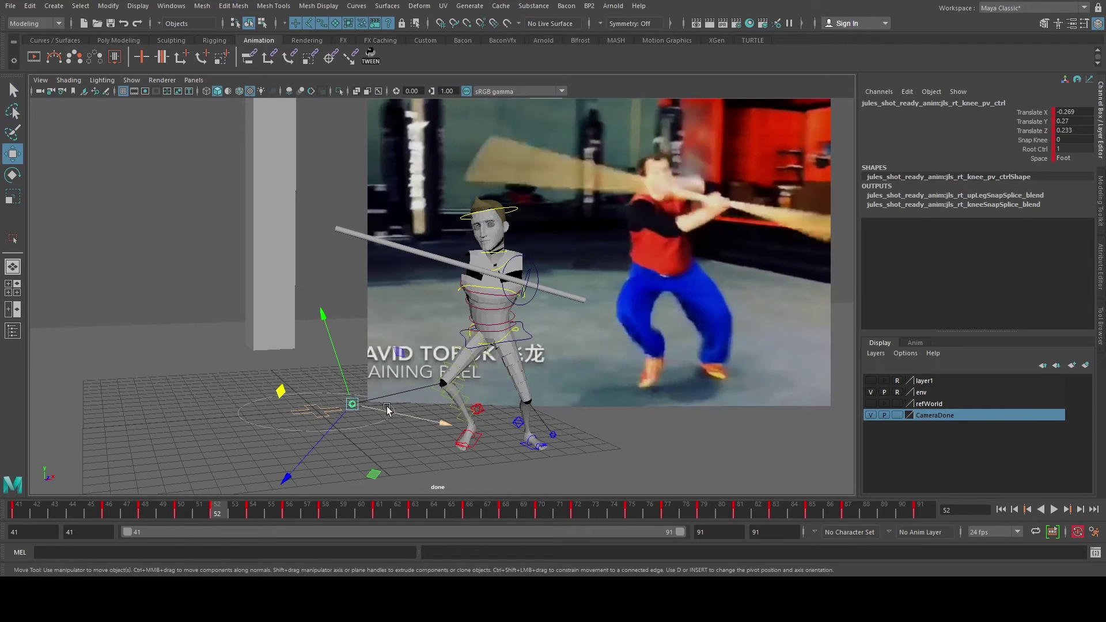
drag(441, 435, 483, 443)
key(ctrl+z)
Step: Rotate the right foot IK control at frame 52 to about 30, 305, -2 degrees and key its rotation
key(q)
click(479, 410)
key(e)
drag(432, 403, 431, 403)
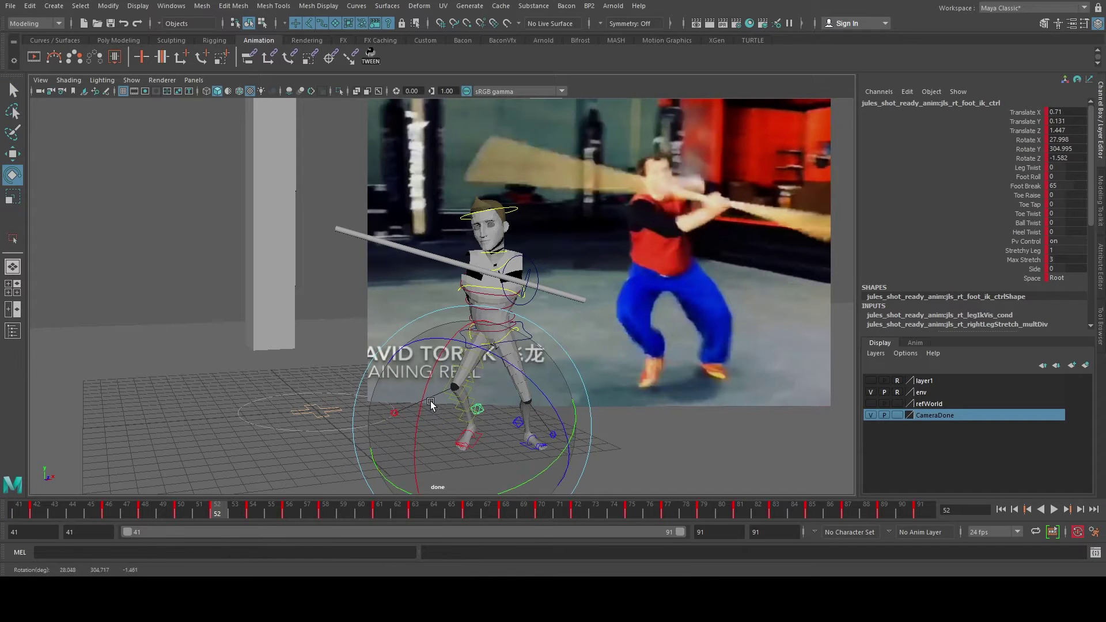
key(shift+e)
Step: Set the right foot IK control's Foot Roll to 5.5 at frame 58
click(236, 513)
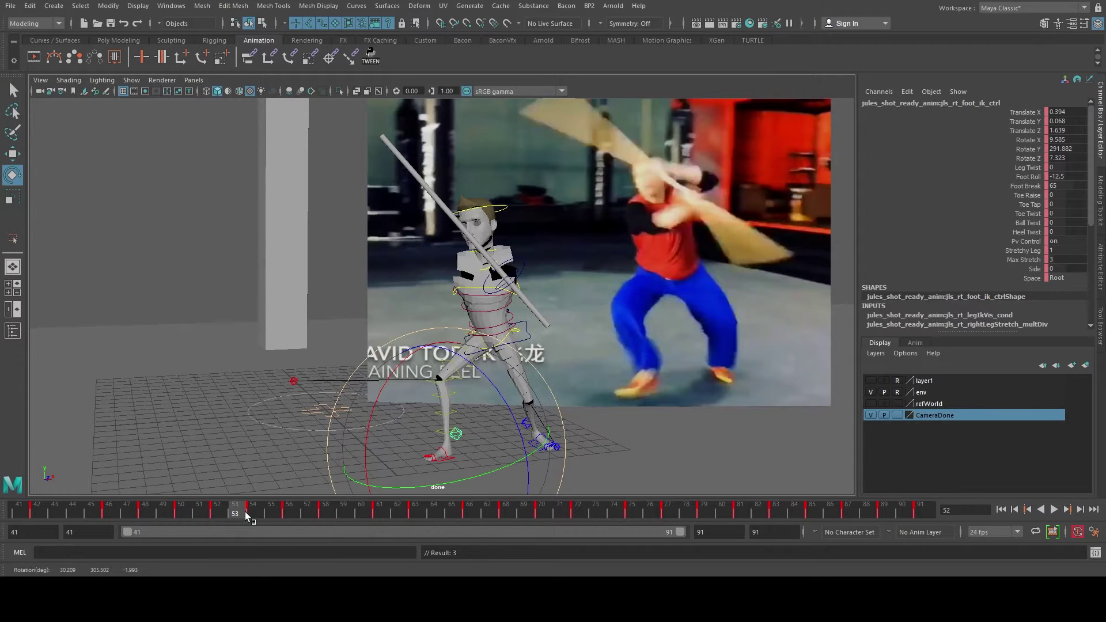
drag(245, 512, 330, 526)
shift+click(288, 515)
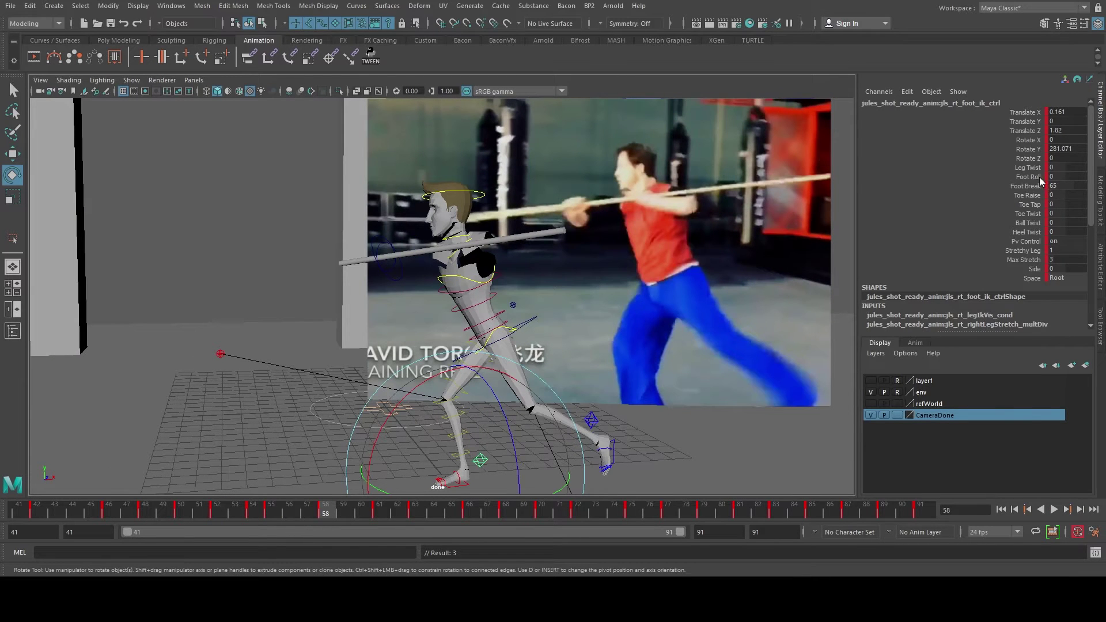
click(1029, 177)
middle_drag(533, 313, 554, 313)
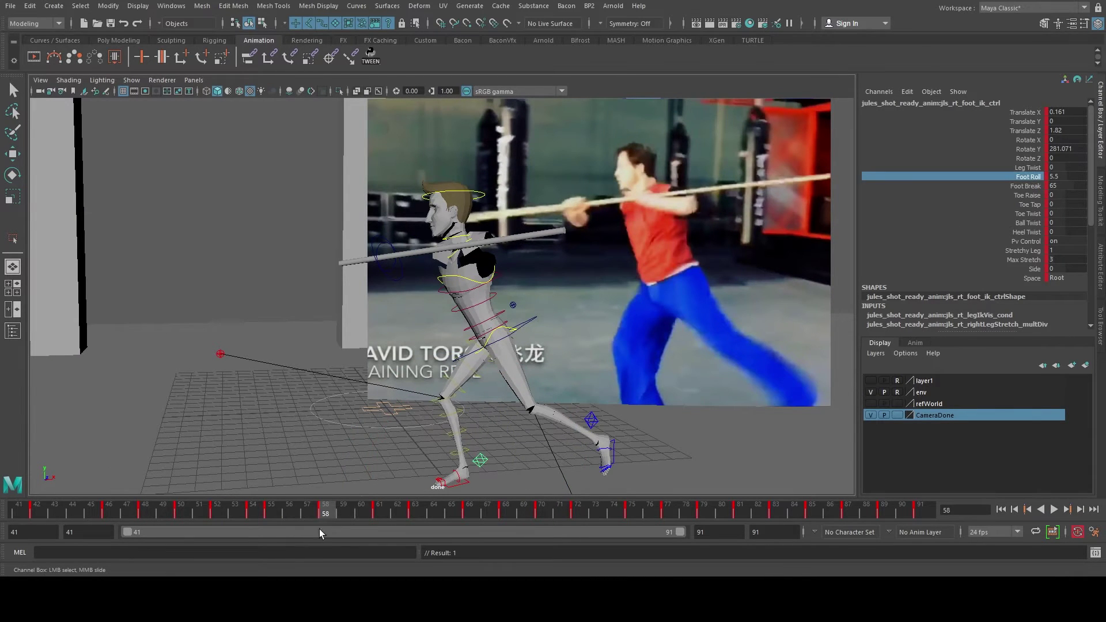
Step: Try a Foot Roll of about 18.98 on the right foot IK control at frame 64
drag(326, 514, 434, 514)
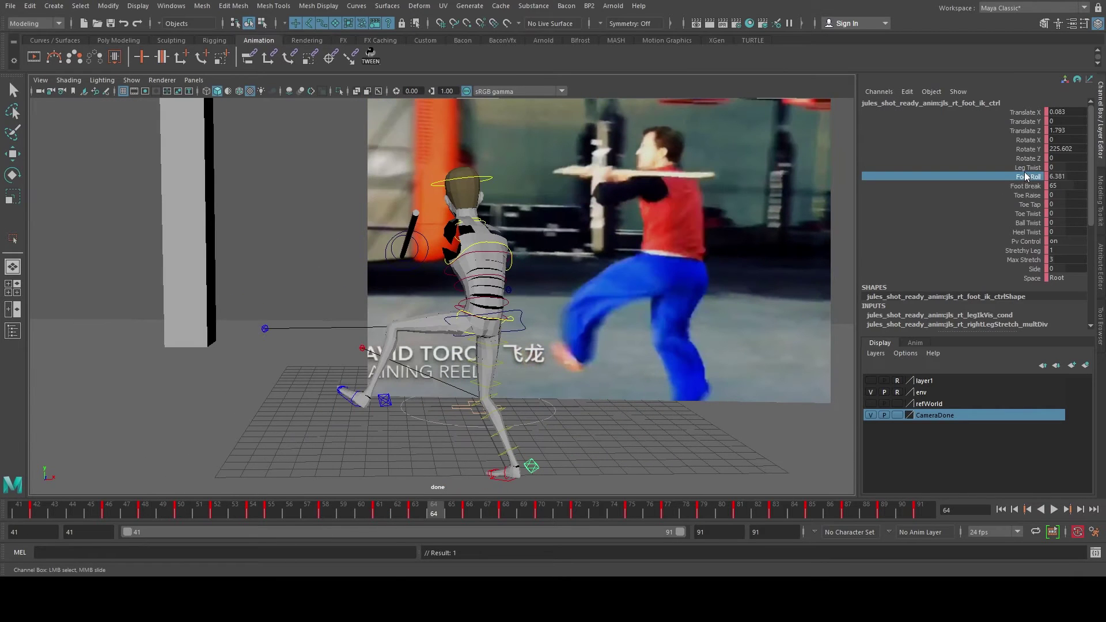
middle_drag(671, 310, 709, 312)
key(w)
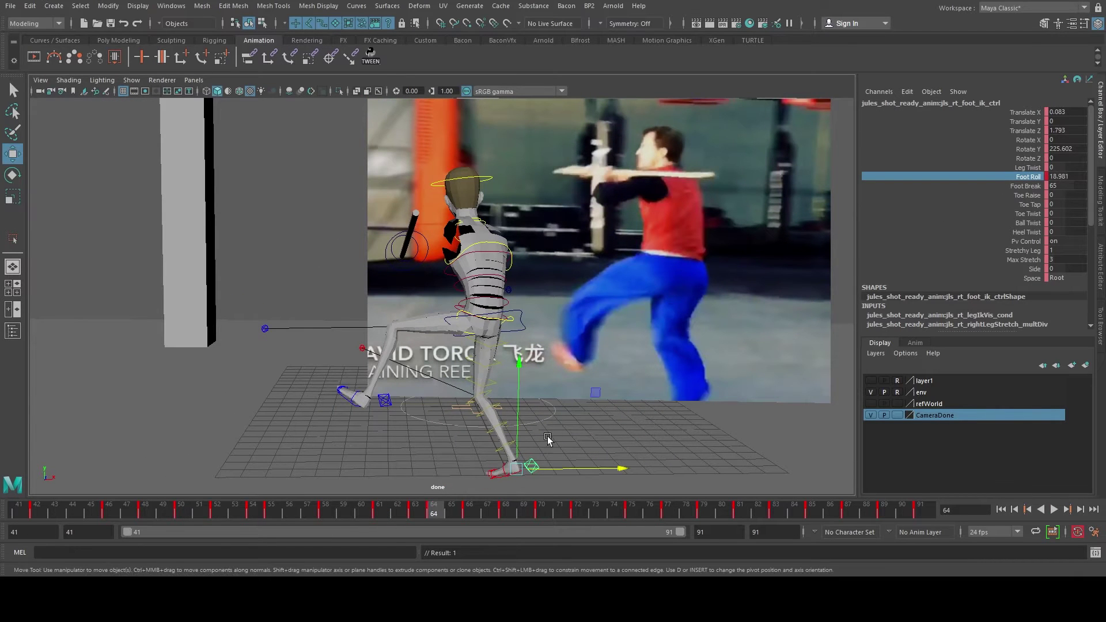
Step: Compare the right foot at frames 63 and 64 in the perspective view and set Foot Roll to 6.4 at frame 64
key(space)
key(space)
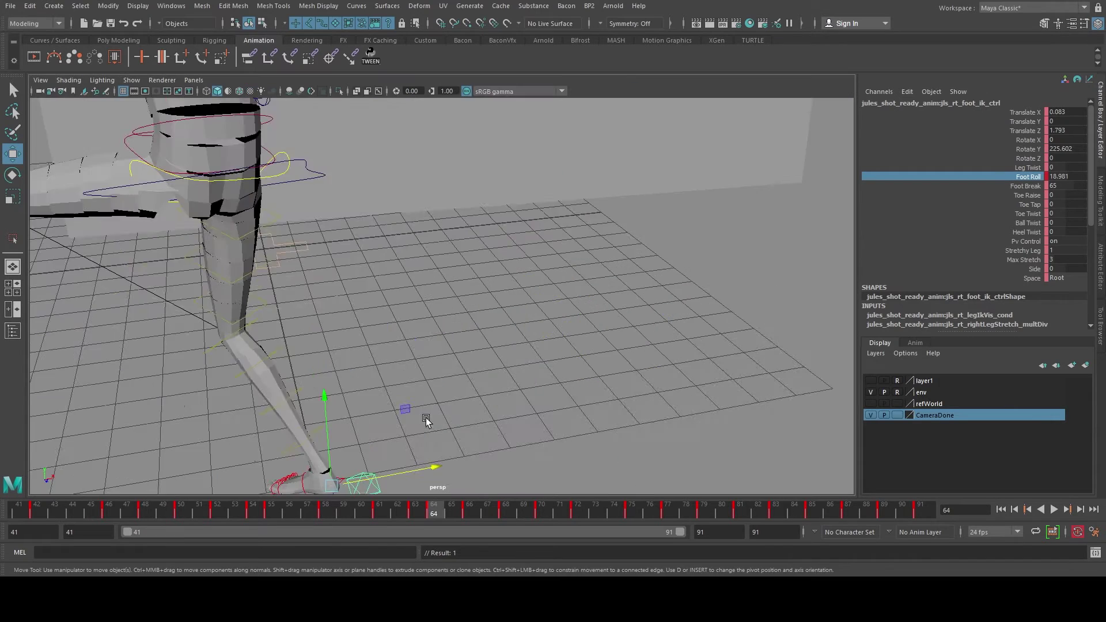
alt+drag(424, 420, 398, 441)
key(comma)
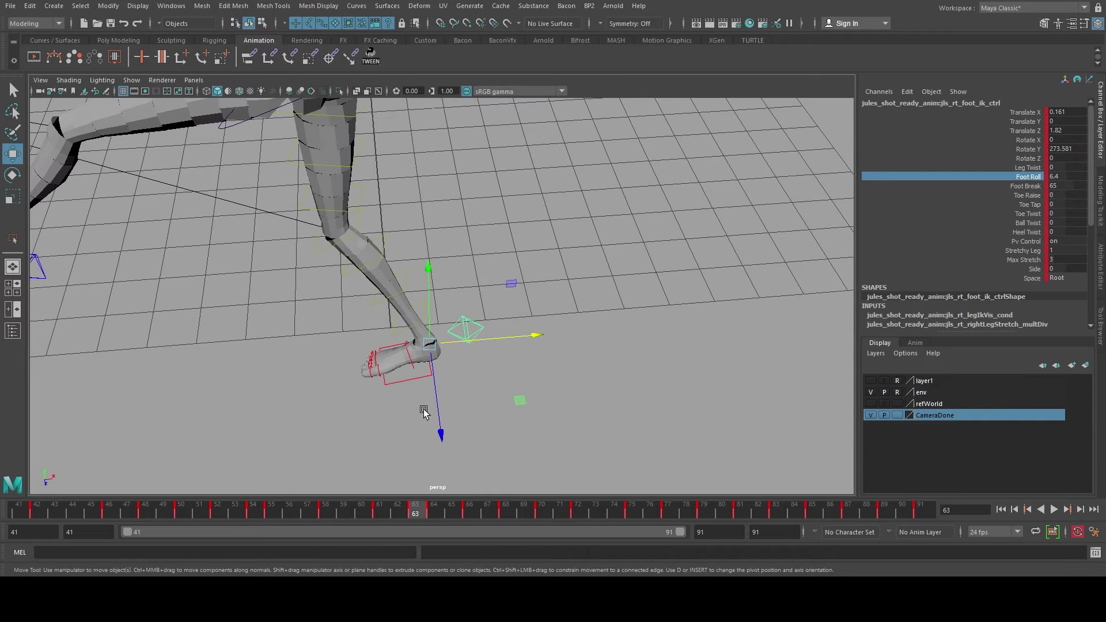
key(period)
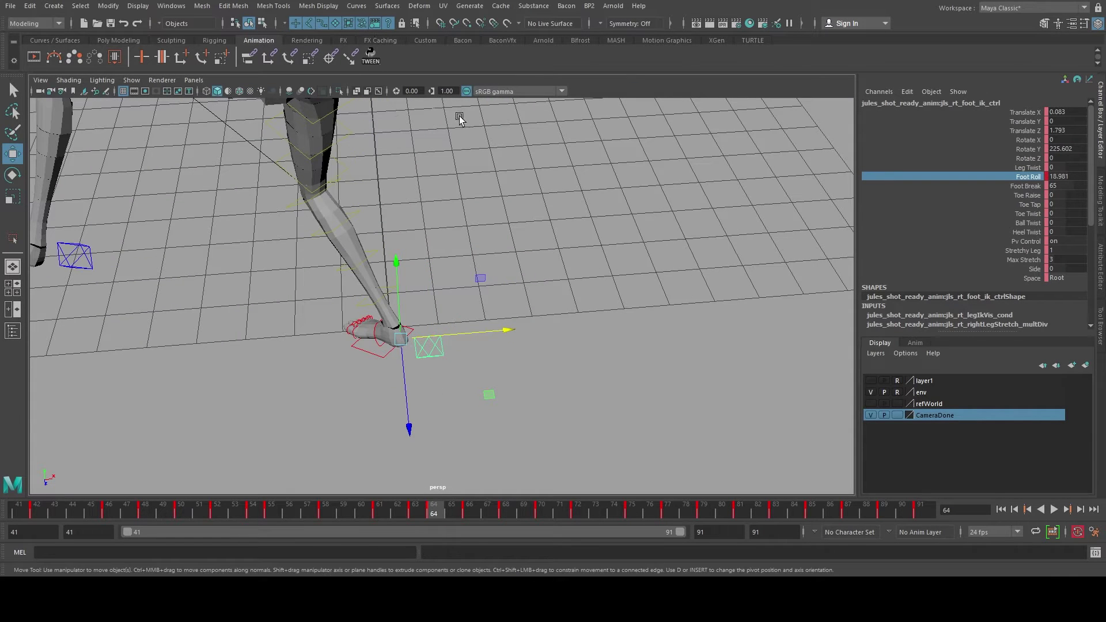
middle_drag(758, 111, 623, 112)
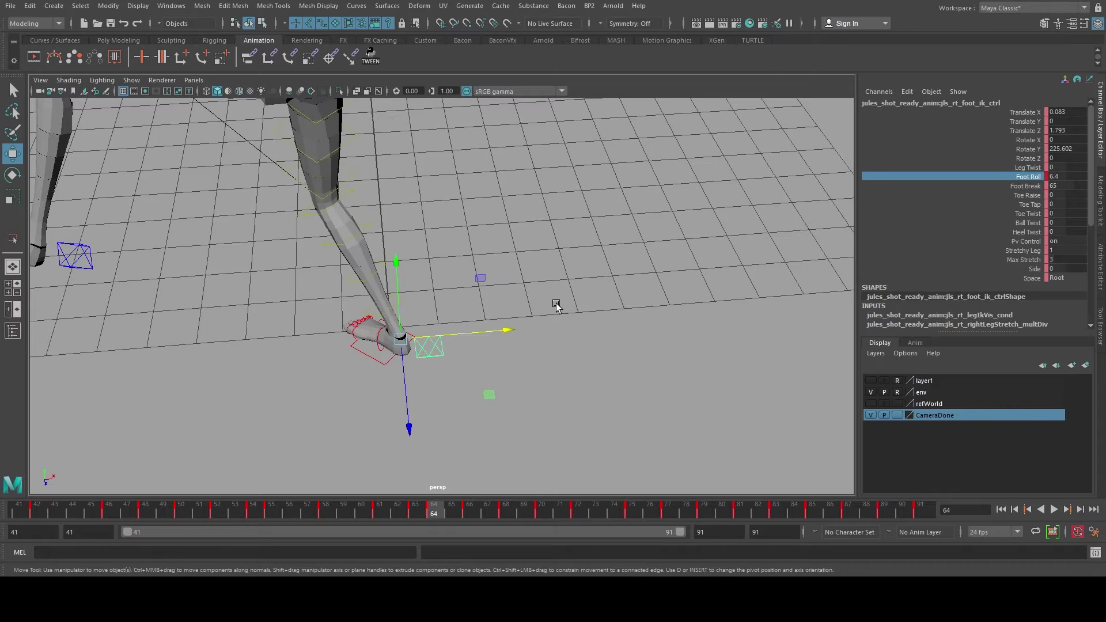
Step: Match the right foot IK control's pose at frame 64 to frame 63 and set its Foot Roll to 23.5 there
key(q)
click(478, 336)
click(434, 356)
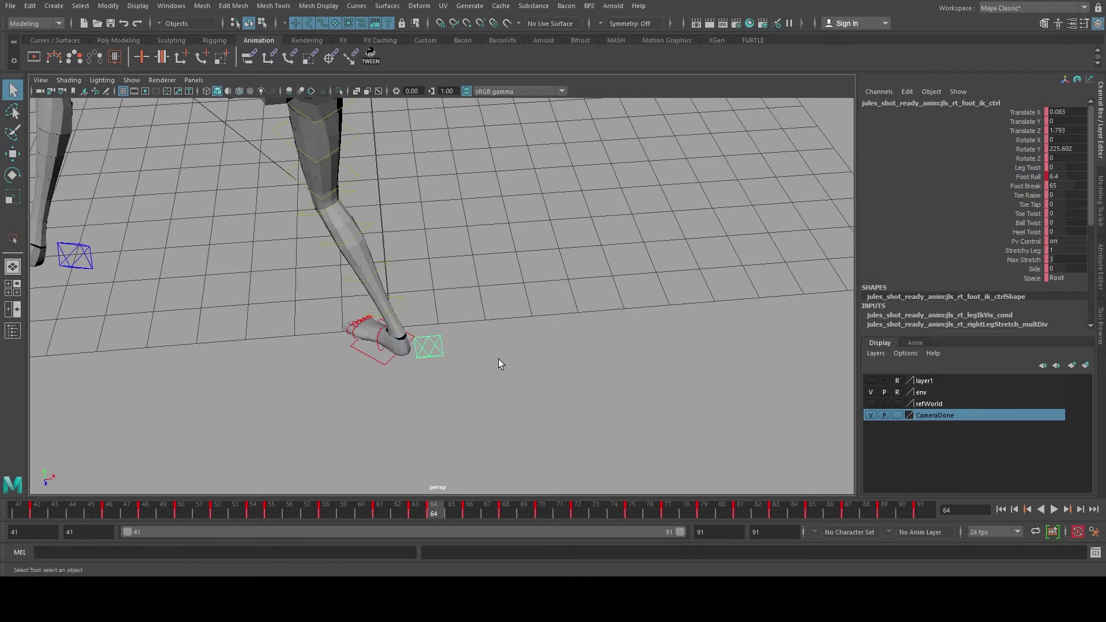
key(ctrl+z)
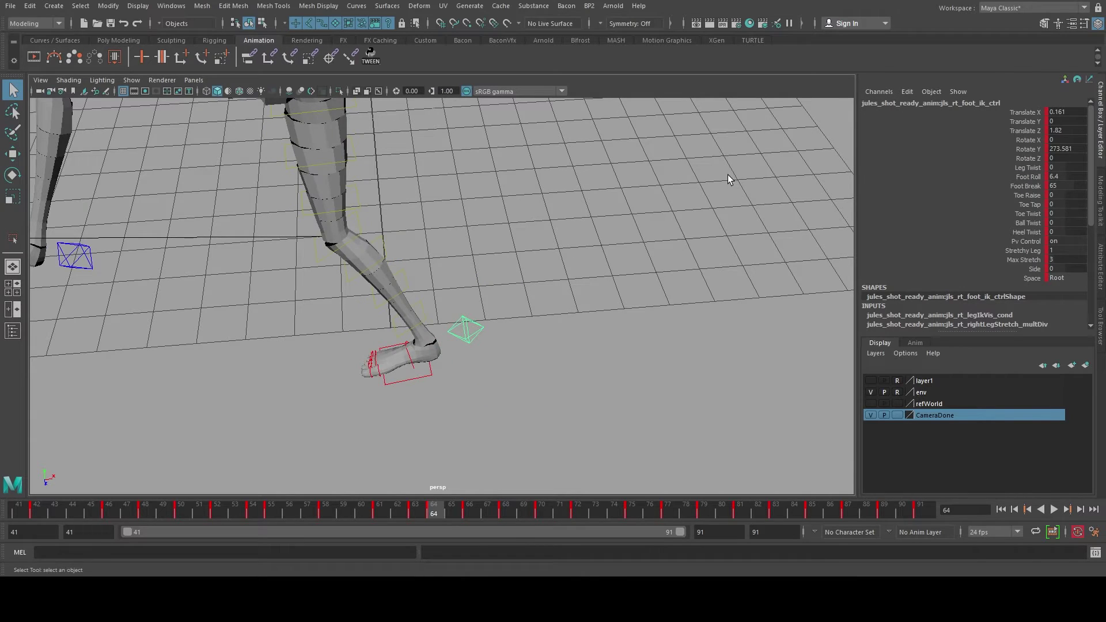
click(1029, 176)
middle_drag(600, 203, 559, 381)
drag(417, 516, 433, 513)
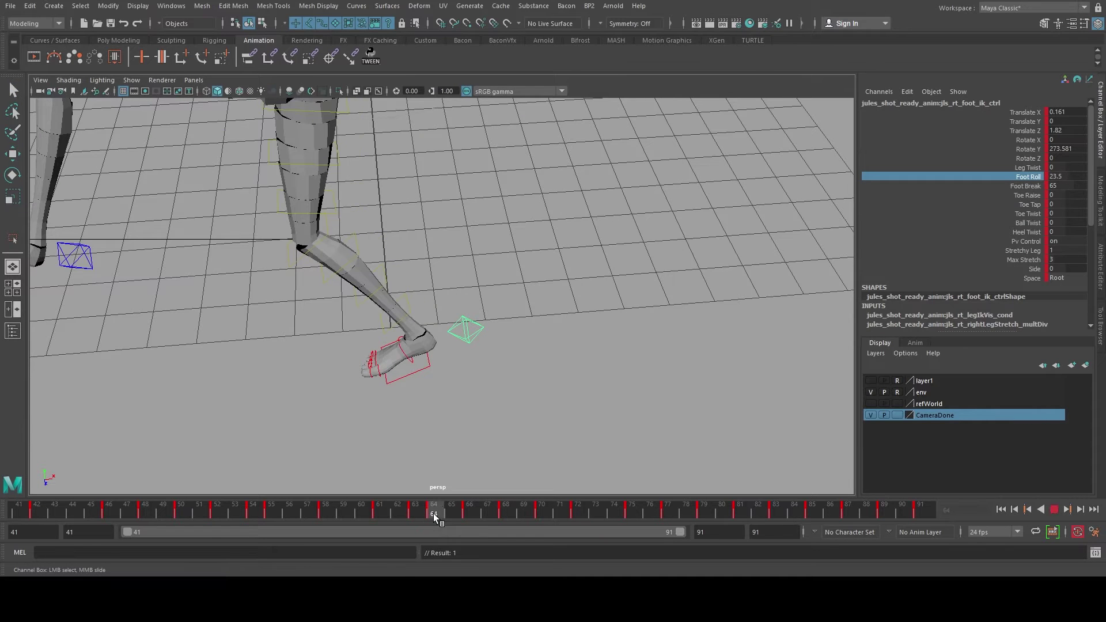
Step: At frame 64, rotate the right foot IK control to 218.079 in Y with Foot Roll 30.8 and nudge its position
key(e)
drag(451, 426, 434, 411)
key(w)
key(comma)
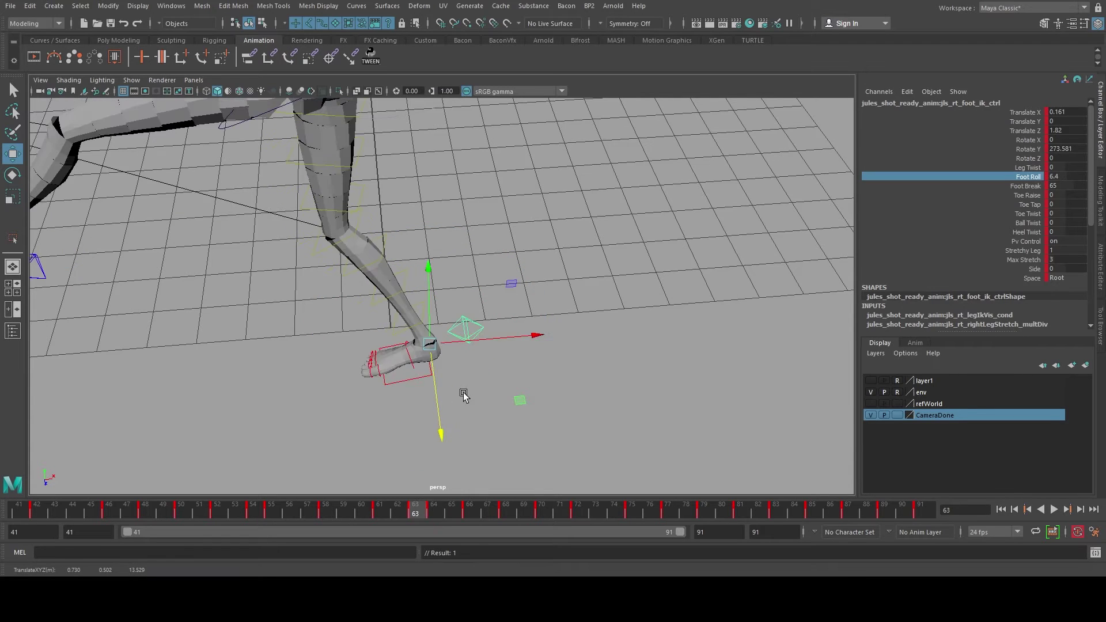
key(period)
drag(506, 357, 496, 363)
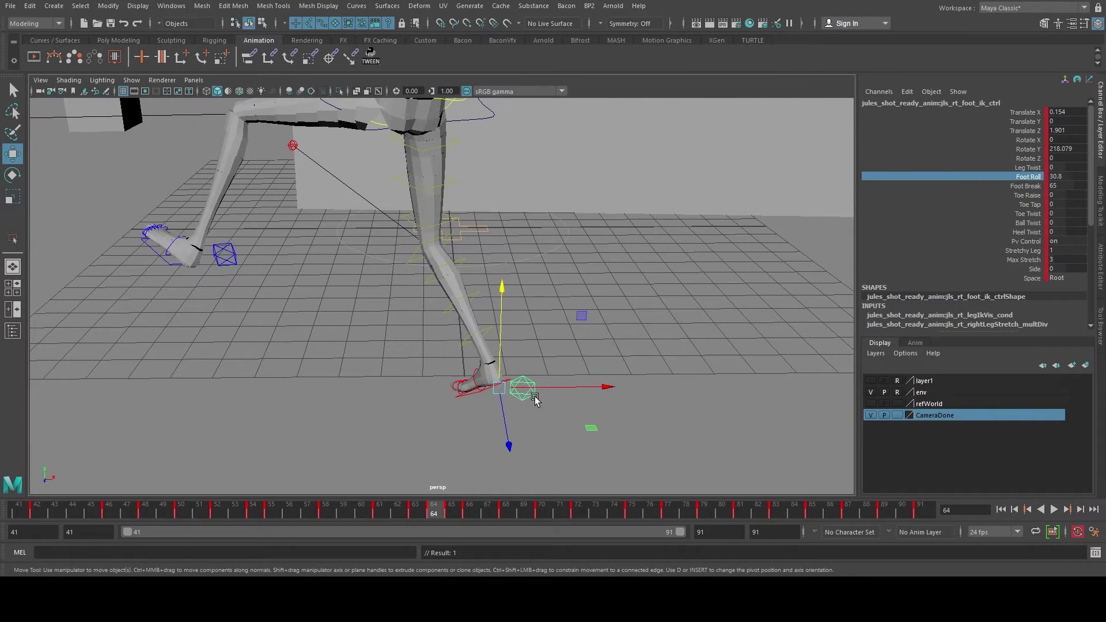
Step: Move the right foot IK control at frame 64 to Translate X 0.101 and Translate Z 1.949, and key it
key(alt+comma)
key(alt+period)
drag(563, 386, 547, 385)
drag(486, 421, 489, 408)
key(s)
key(alt+comma)
key(alt+period)
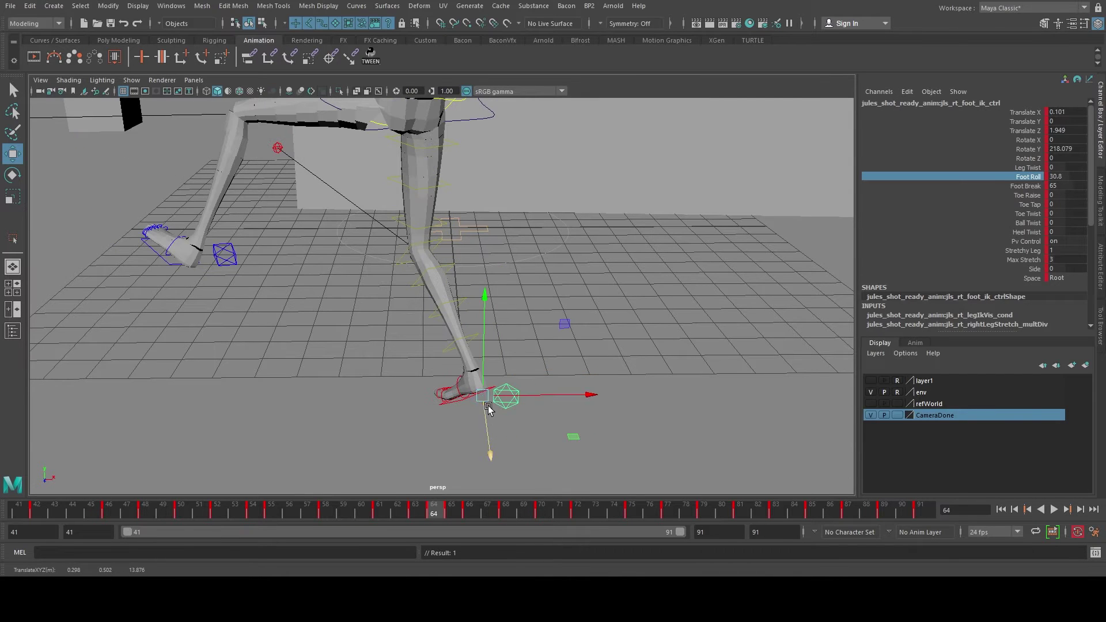
Step: At frame 65, shift the right foot IK control to Translate X -0.026, adjust its height, and key it
key(alt+period)
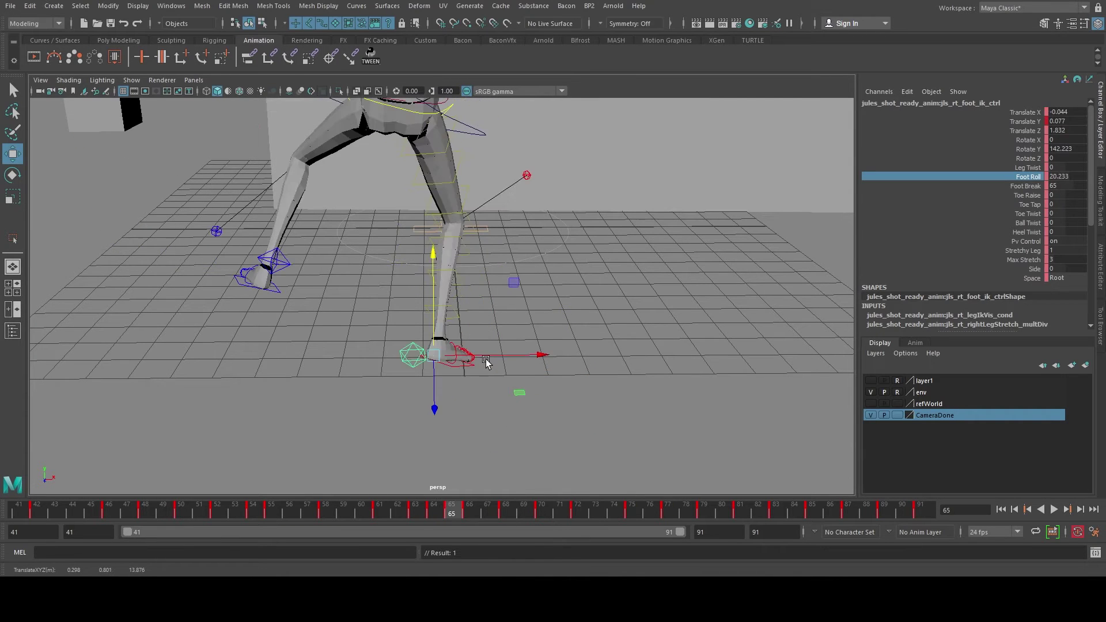
key(alt+period)
key(alt+comma)
drag(485, 356, 491, 356)
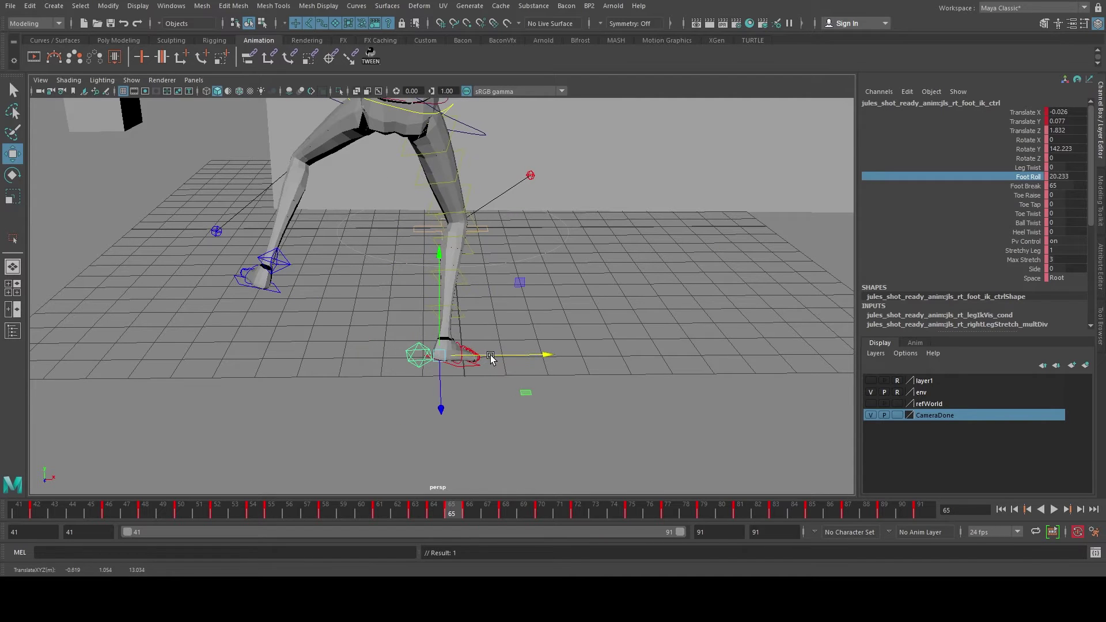
drag(441, 317, 445, 324)
key(s)
Step: Compare the right foot across frames 64 to 66 and adjust its Foot Roll at frame 66
key(alt+comma)
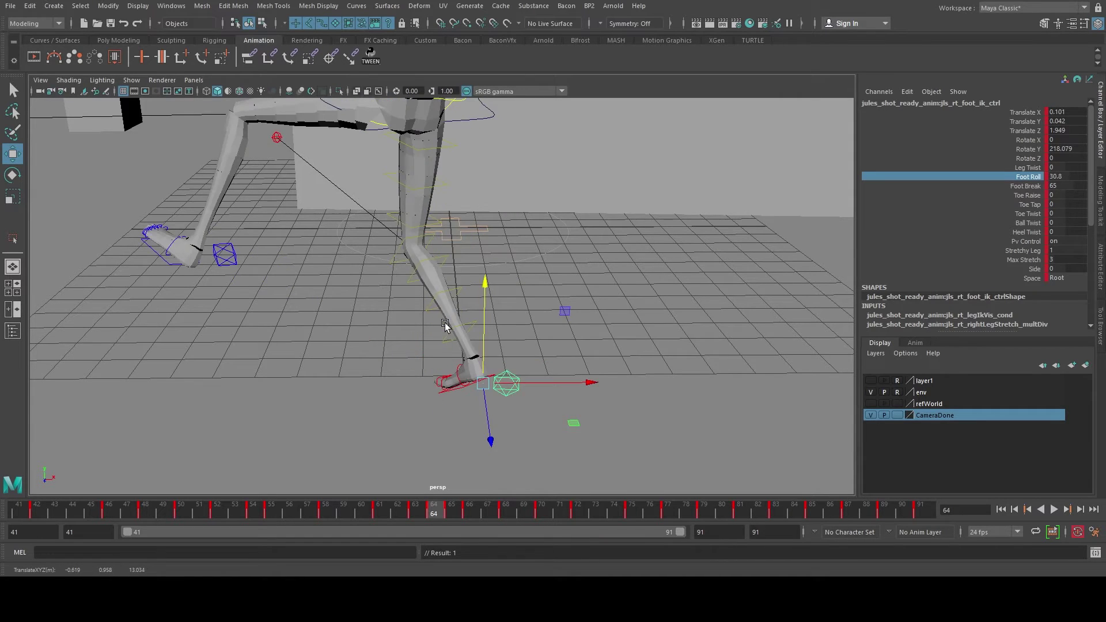
key(alt+period)
key(alt+period)
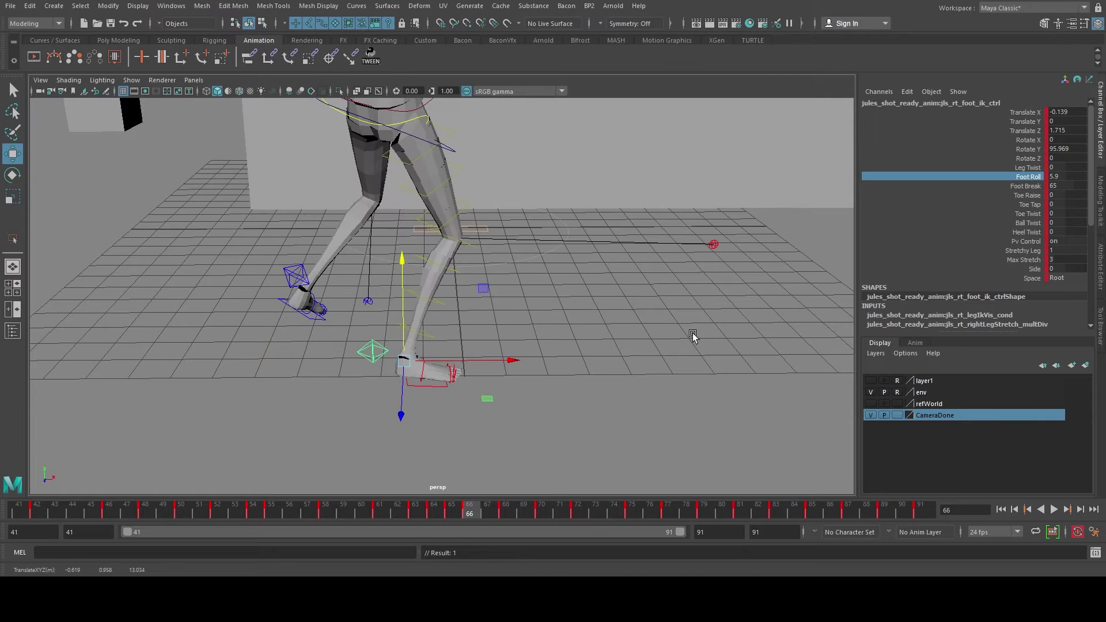
middle_drag(538, 276, 573, 275)
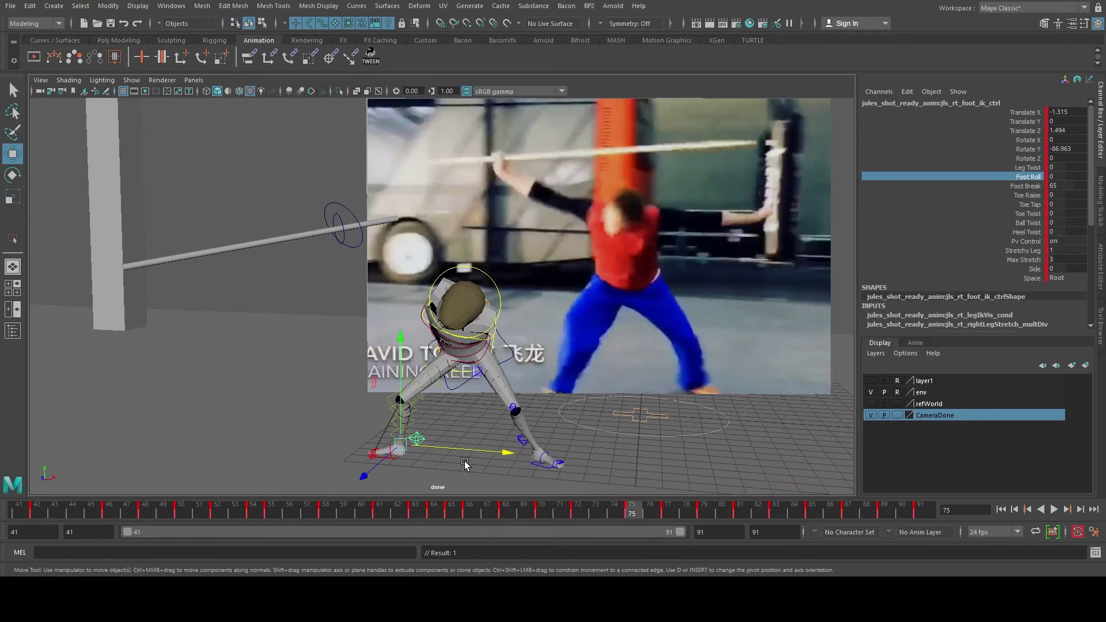
Step: Rotate the right foot IK control to -53.104 in Y at frame 75 and key it
key(e)
drag(426, 475, 471, 475)
key(s)
key(q)
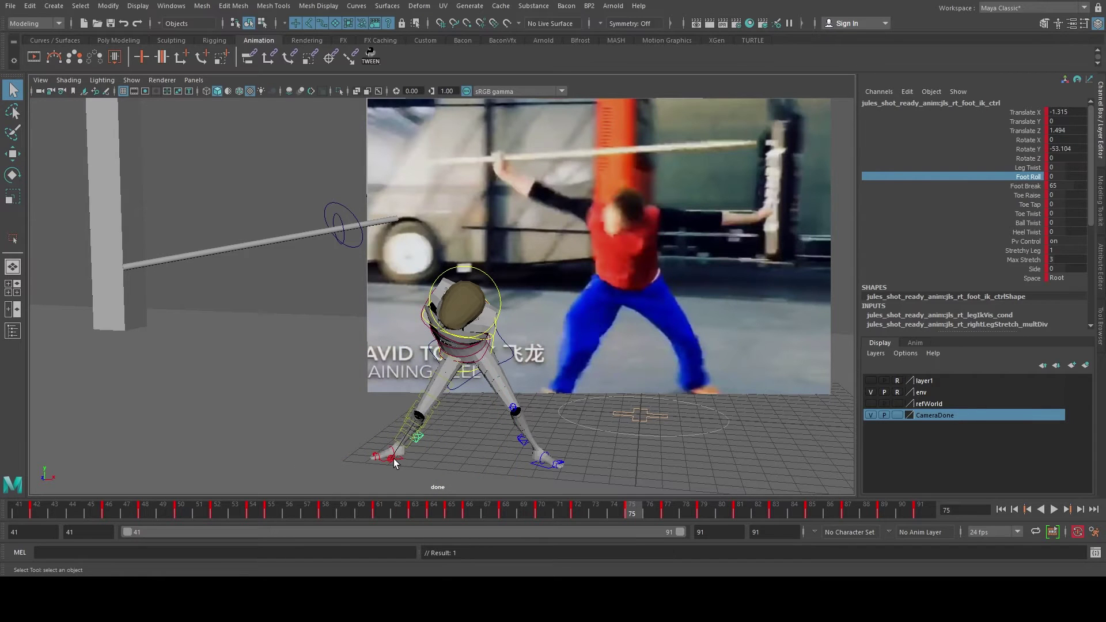
Step: Reposition the right knee pole vector control at frame 75, key it, and check the knee across the neighbouring frames
click(393, 459)
key(w)
mouse_move(316, 386)
middle_down()
mouse_move(299, 375)
mouse_move(309, 378)
middle_up()
key(s)
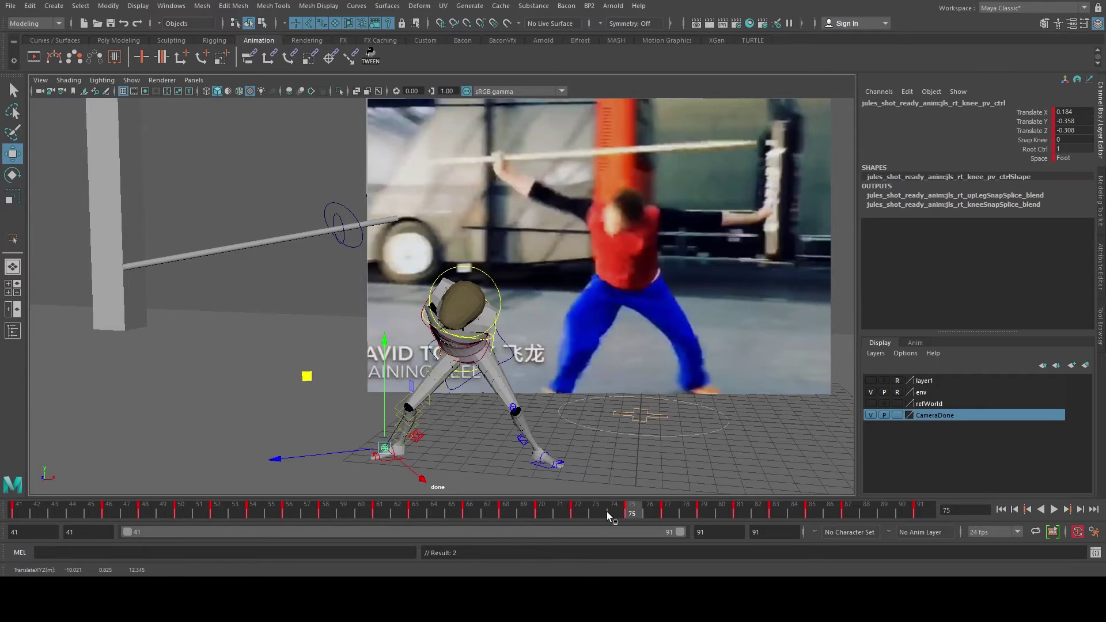
mouse_move(607, 512)
mouse_down()
mouse_move(586, 512)
mouse_move(628, 514)
mouse_up()
Step: Adjust the Side attribute of the right foot IK control at frame 75
click(411, 451)
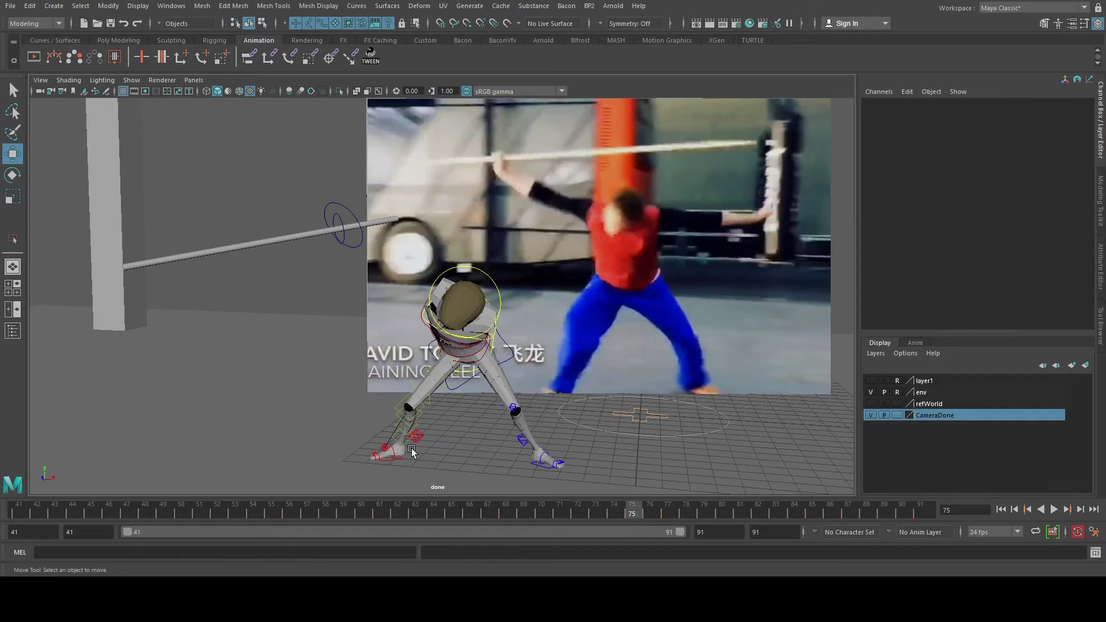
click(415, 444)
click(1035, 269)
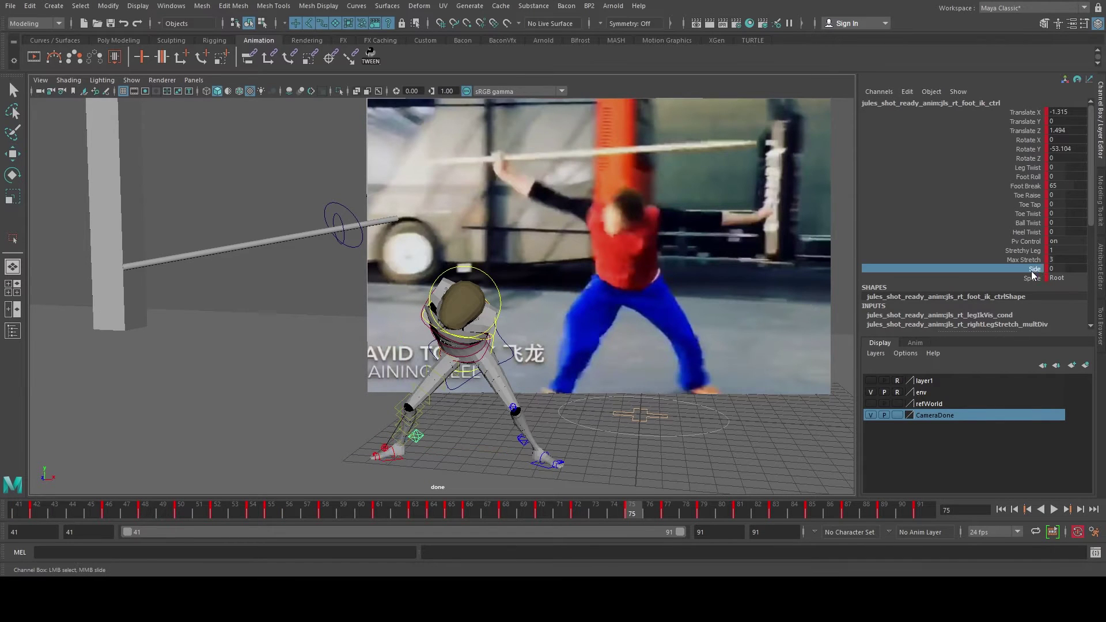
middle_drag(403, 272, 355, 273)
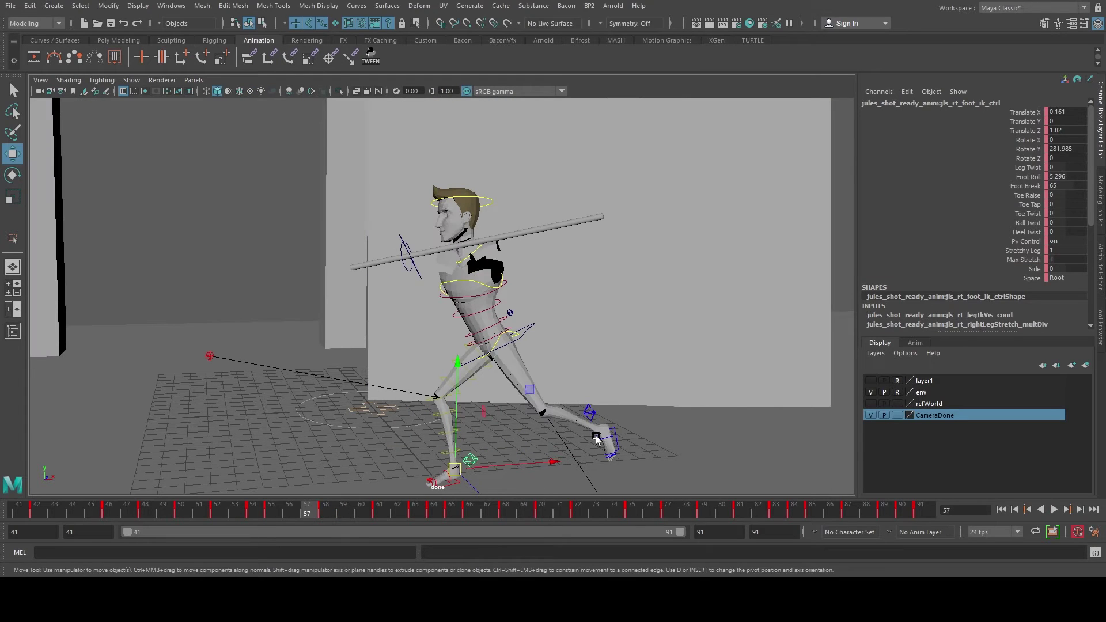
Step: Review the left foot IK control's motion through the step and create a motion trail for it
click(588, 414)
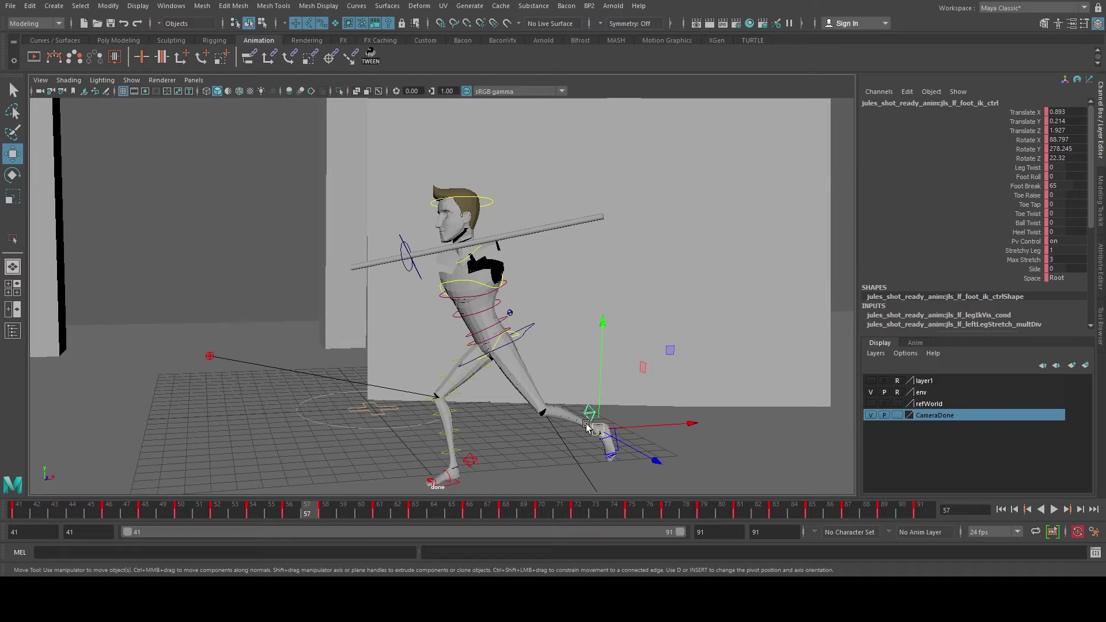
drag(17, 513, 343, 567)
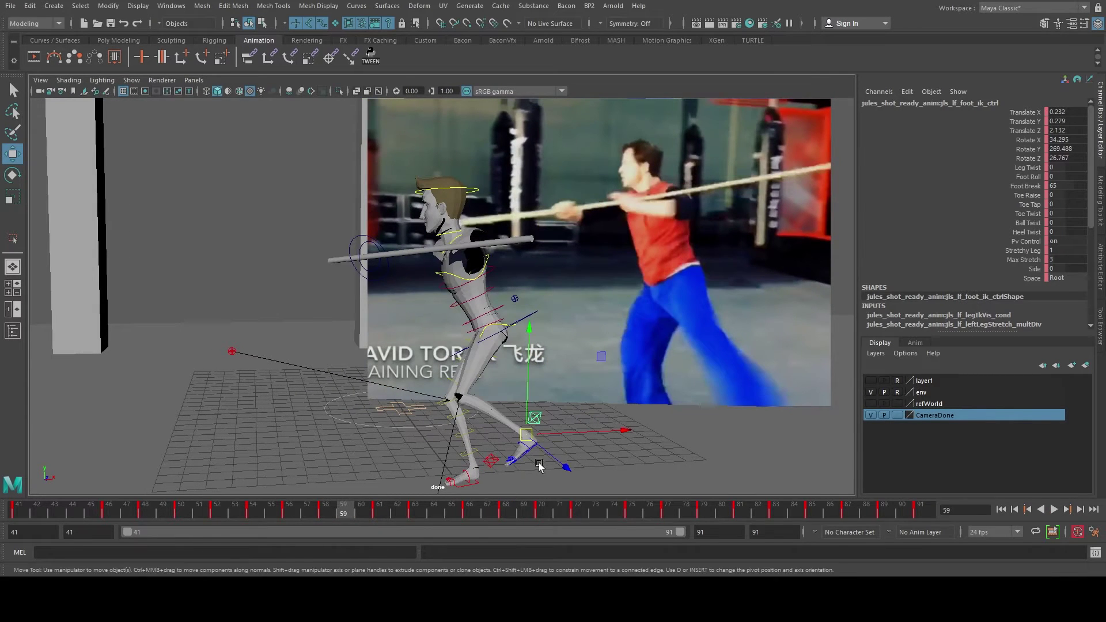
click(59, 58)
Step: Viewing the trail from above in perspective, push the left foot IK control outward to Translate Z 2.507 at frame 59
click(332, 516)
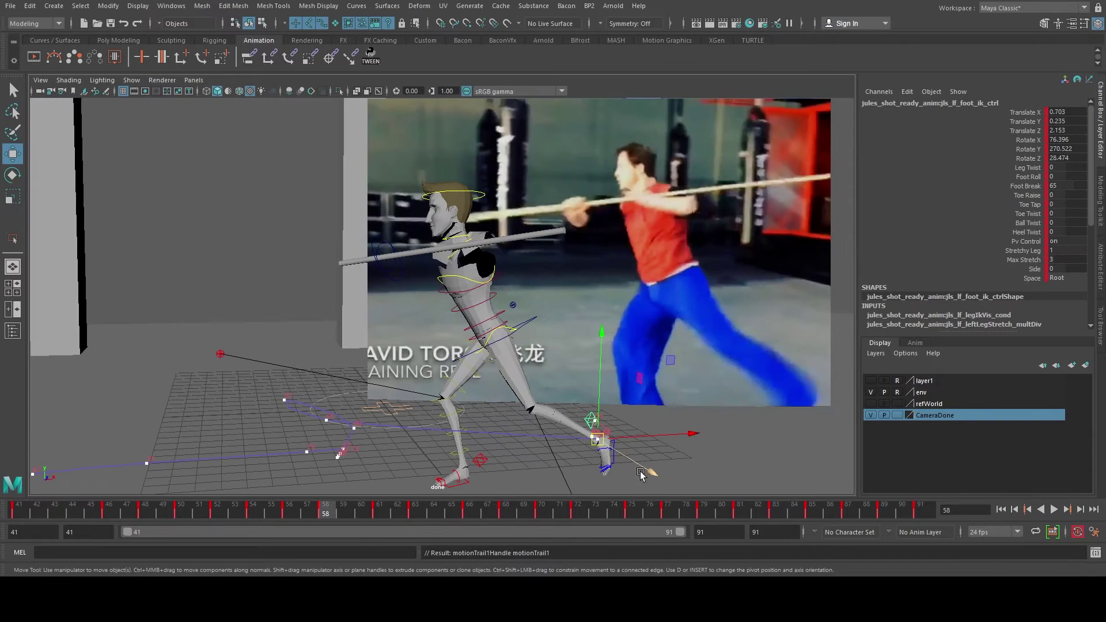
key(space)
key(space)
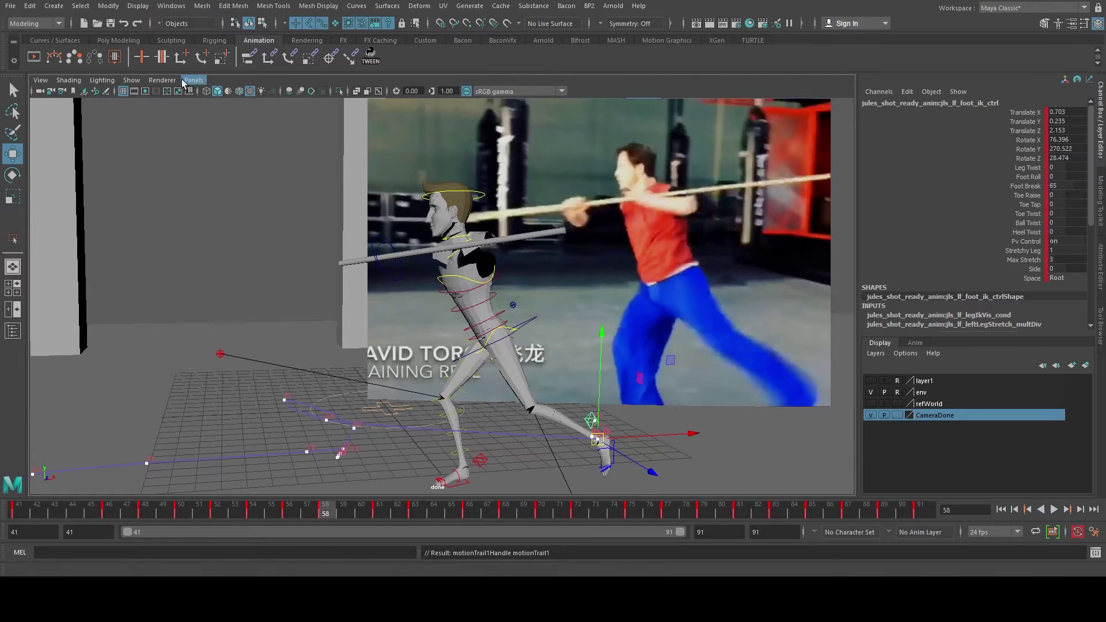
click(345, 102)
alt+drag(459, 245, 581, 400)
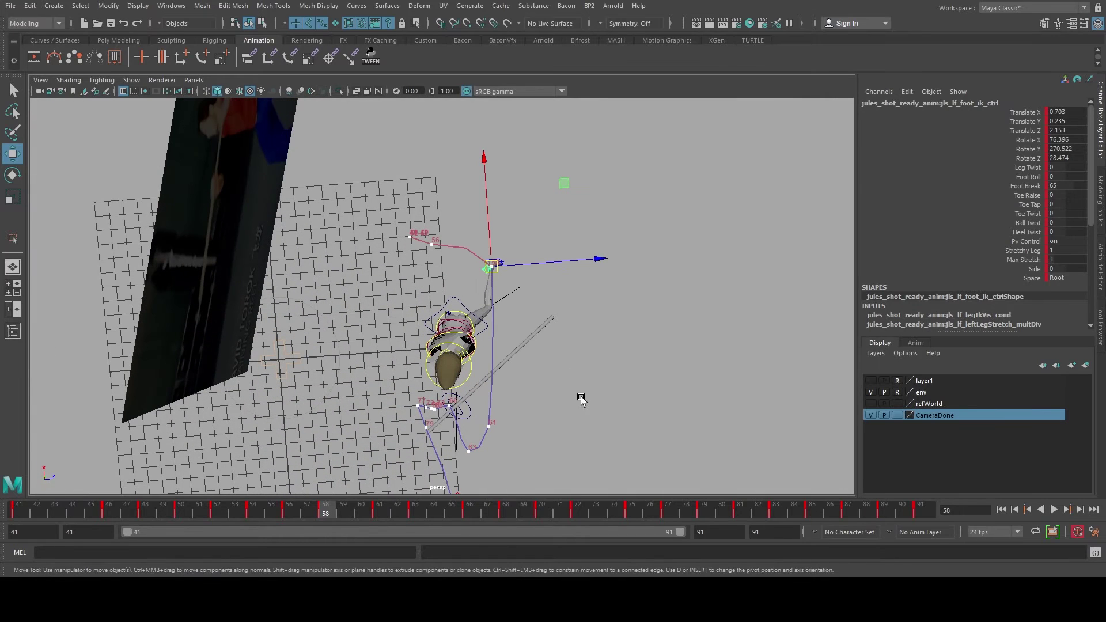
click(343, 515)
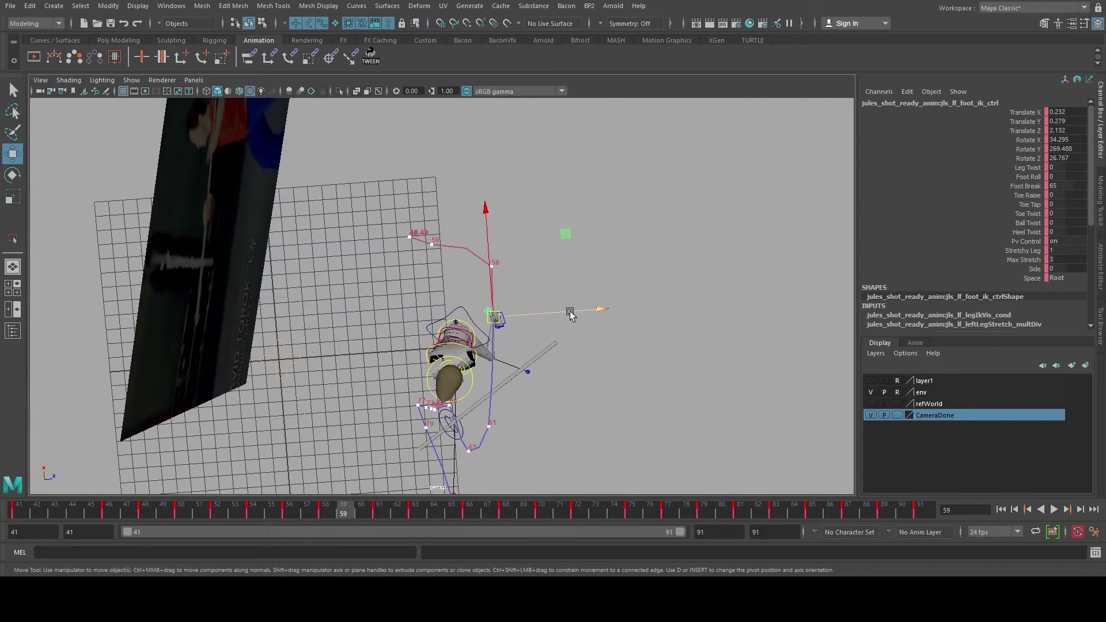
drag(570, 312, 610, 314)
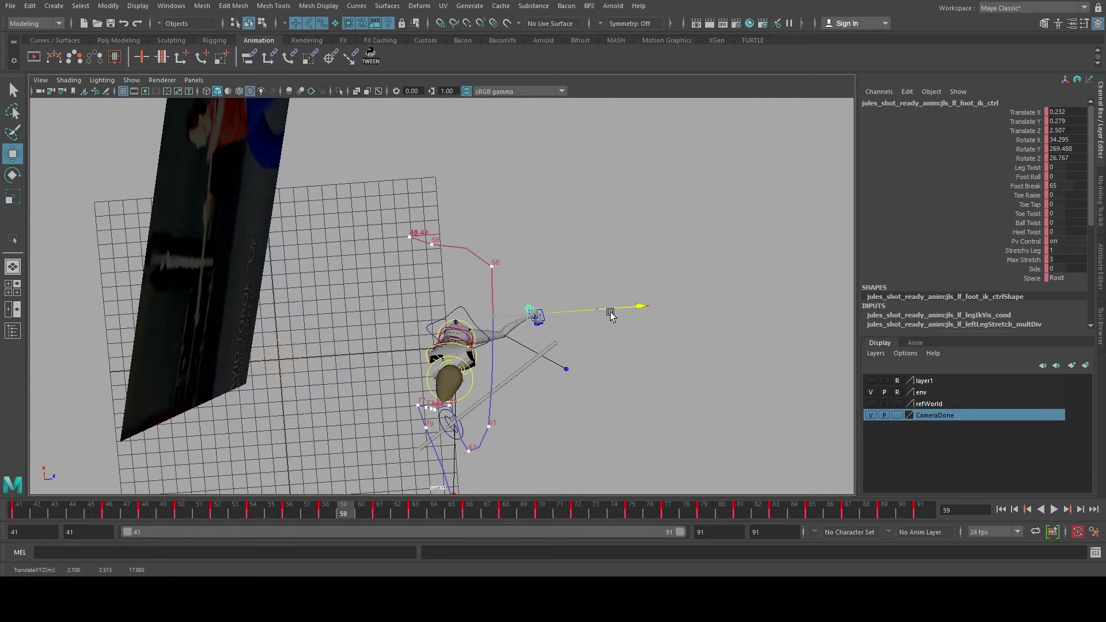
Step: At frame 60, set the left foot IK control to Translate Z 2.445, Translate X -0.367 and Rotate X -25.095
click(360, 512)
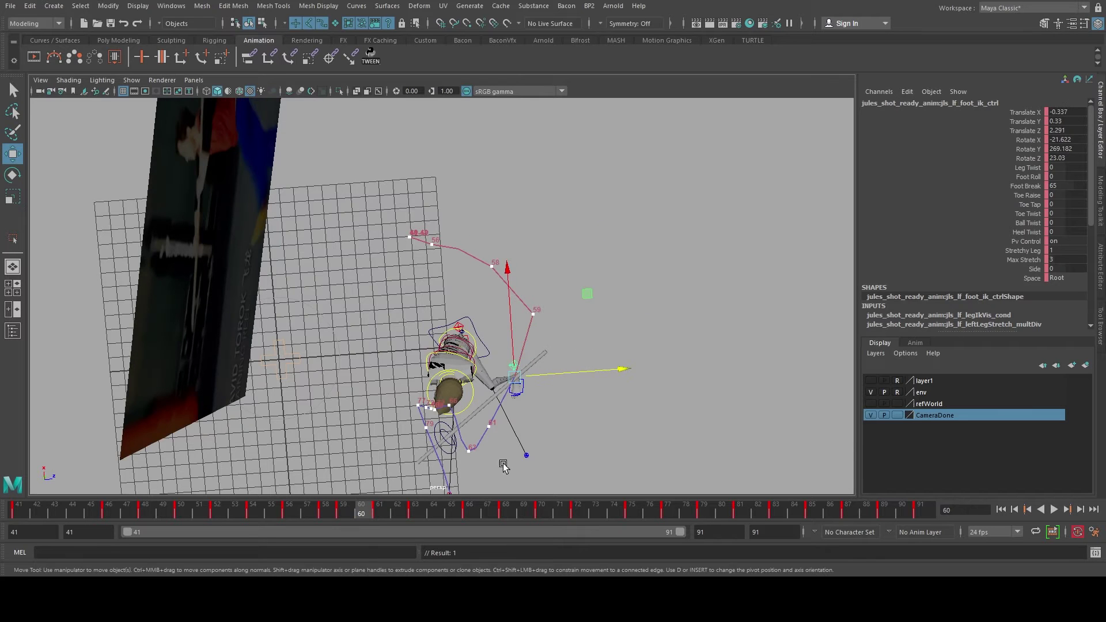
drag(593, 374, 610, 374)
alt+drag(608, 412, 570, 327)
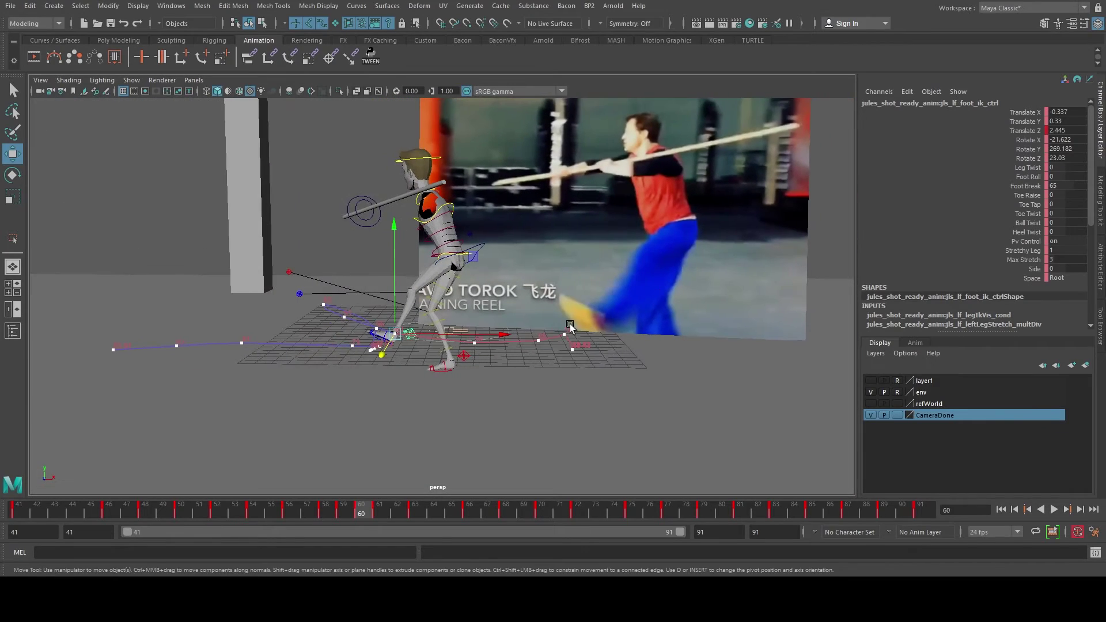
scroll(425, 352, up, 3)
drag(431, 358, 423, 354)
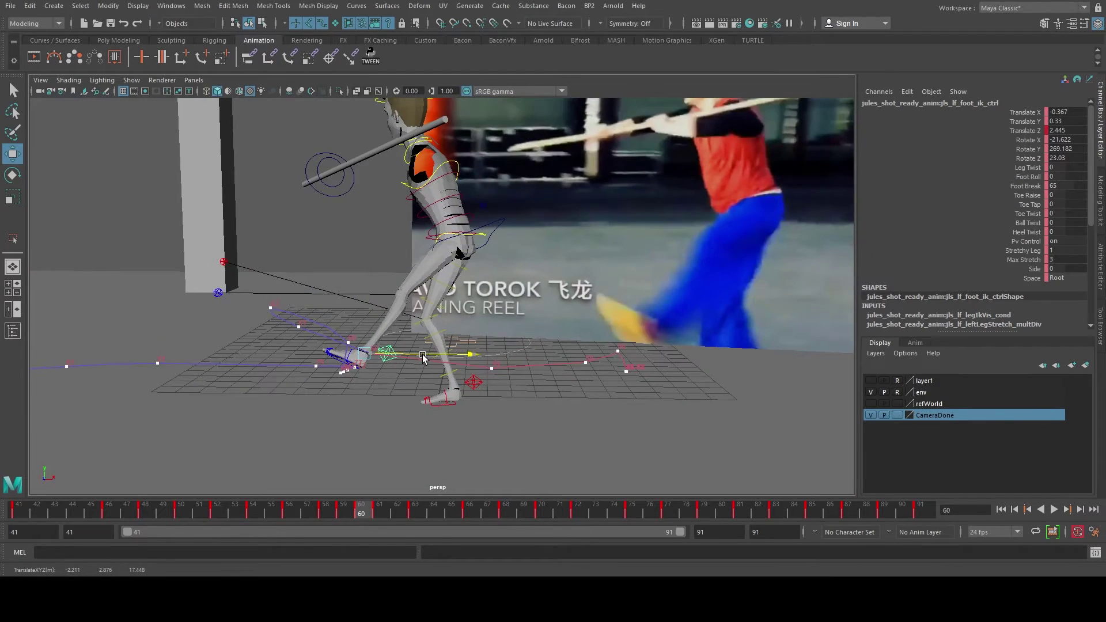
key(e)
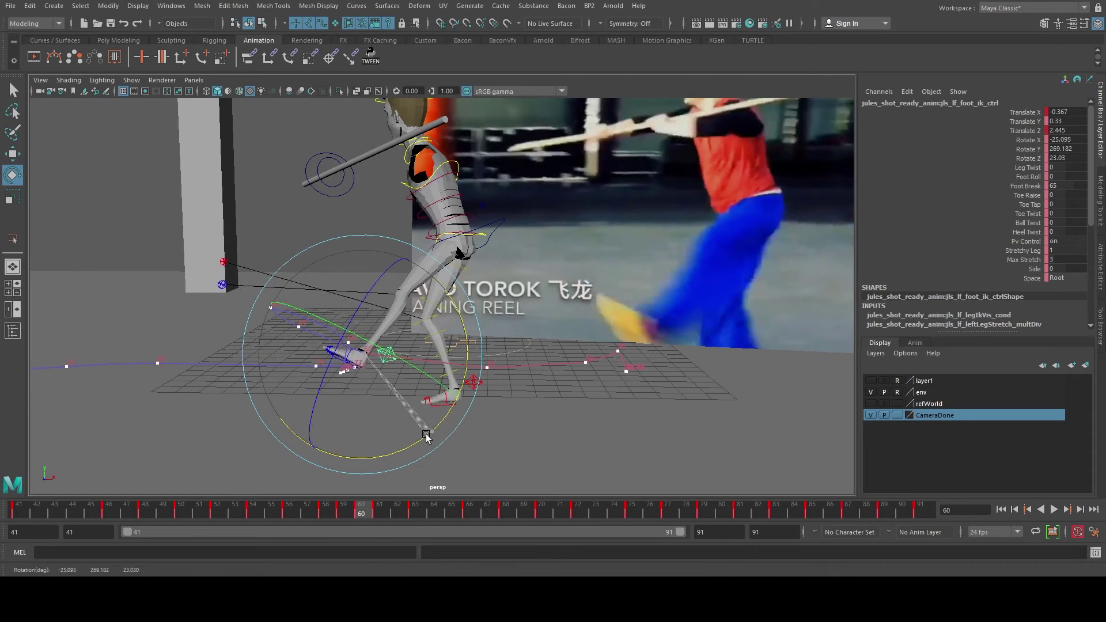
Step: At frame 59, rotate the left foot IK control to 36.766 in X, 256.733 in Y and 42.958 in Z
click(346, 512)
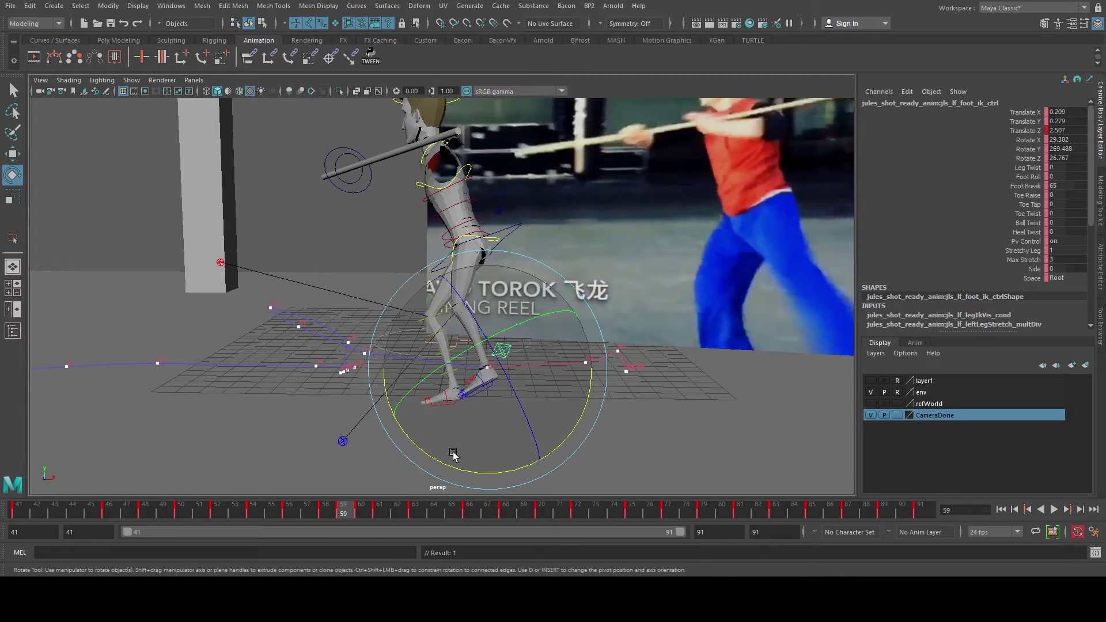
key(w)
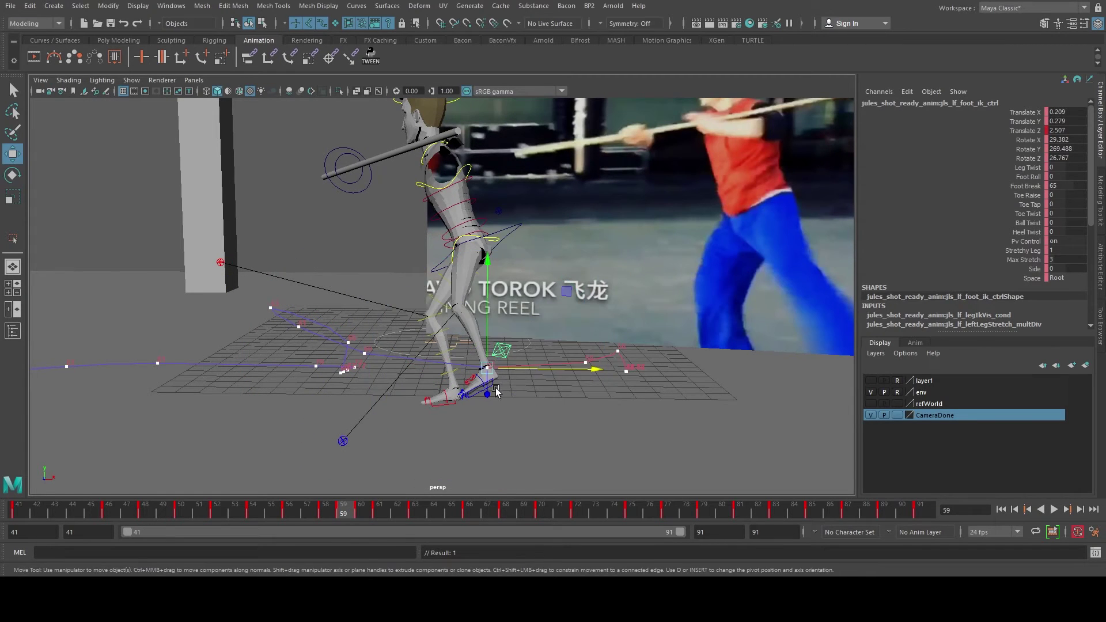
alt+drag(503, 384, 671, 339)
key(e)
drag(732, 264, 460, 497)
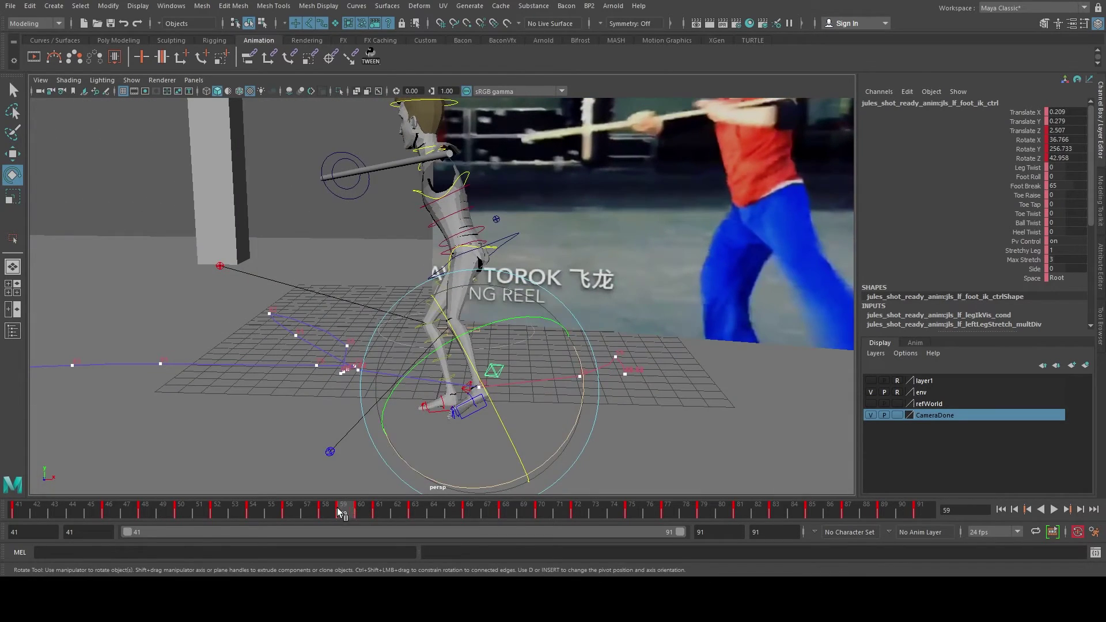
Step: Move the left foot IK control outward along Z at frame 58 to round out its motion trail
mouse_move(338, 509)
mouse_down()
mouse_move(314, 508)
mouse_move(331, 507)
mouse_up()
alt+middle_drag(538, 396, 327, 361)
scroll(326, 362, down, 2)
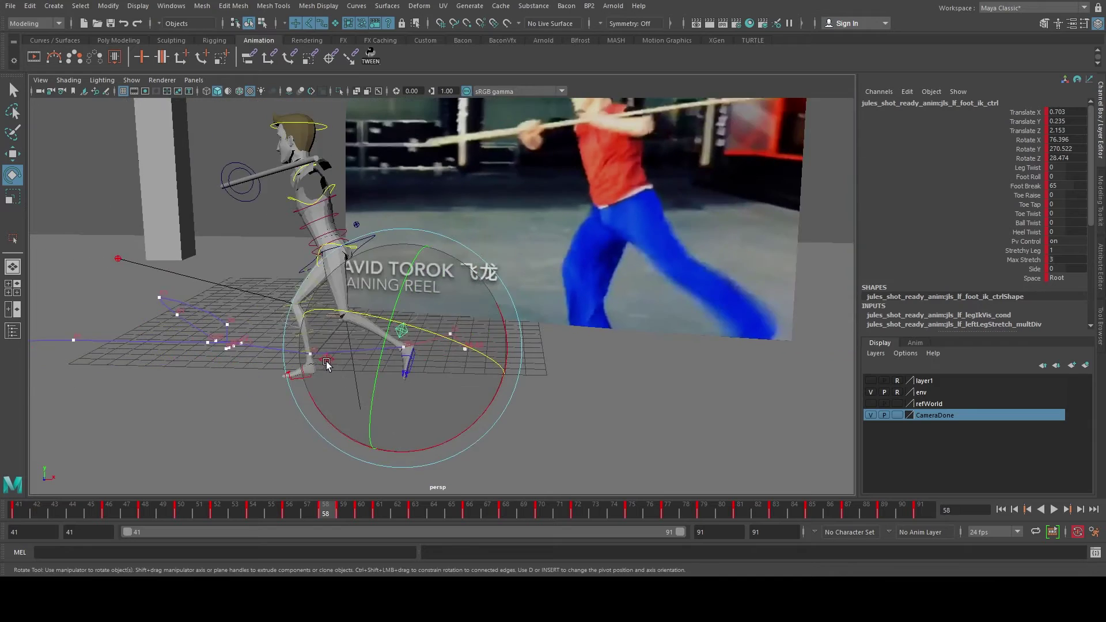
alt+drag(327, 362, 347, 367)
key(w)
drag(460, 358, 439, 465)
Step: At frame 56, move the left foot IK control to Translate Z 1.685 and Translate X 0.973
drag(363, 507, 291, 511)
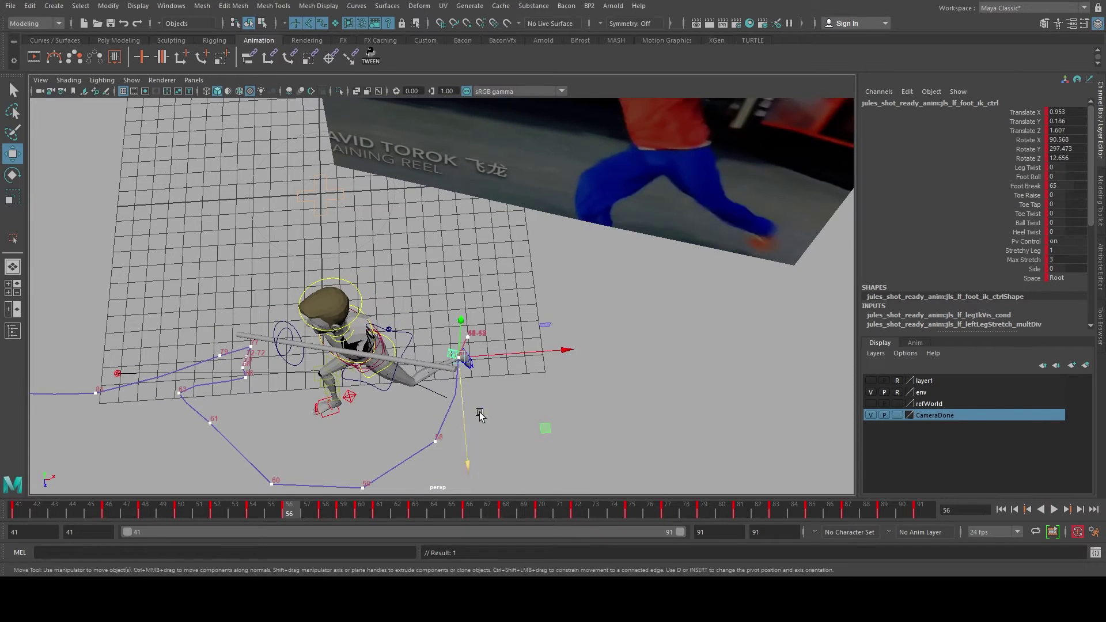
mouse_move(479, 414)
alt+mouse_down()
mouse_move(504, 331)
mouse_move(500, 382)
mouse_move(463, 398)
mouse_move(466, 411)
alt+mouse_up()
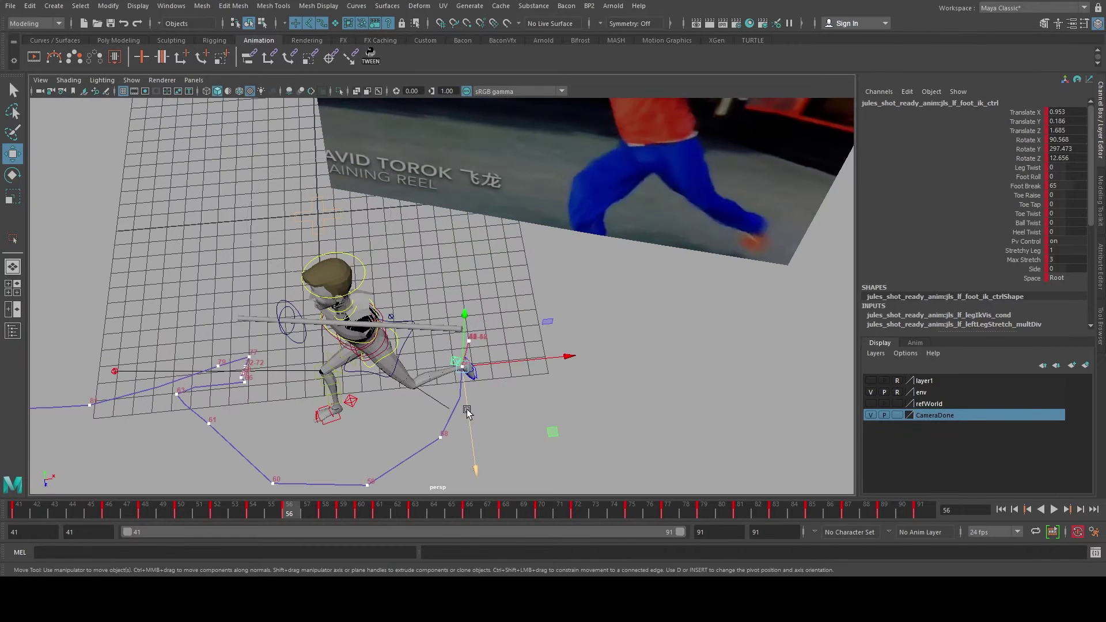
drag(496, 364, 500, 365)
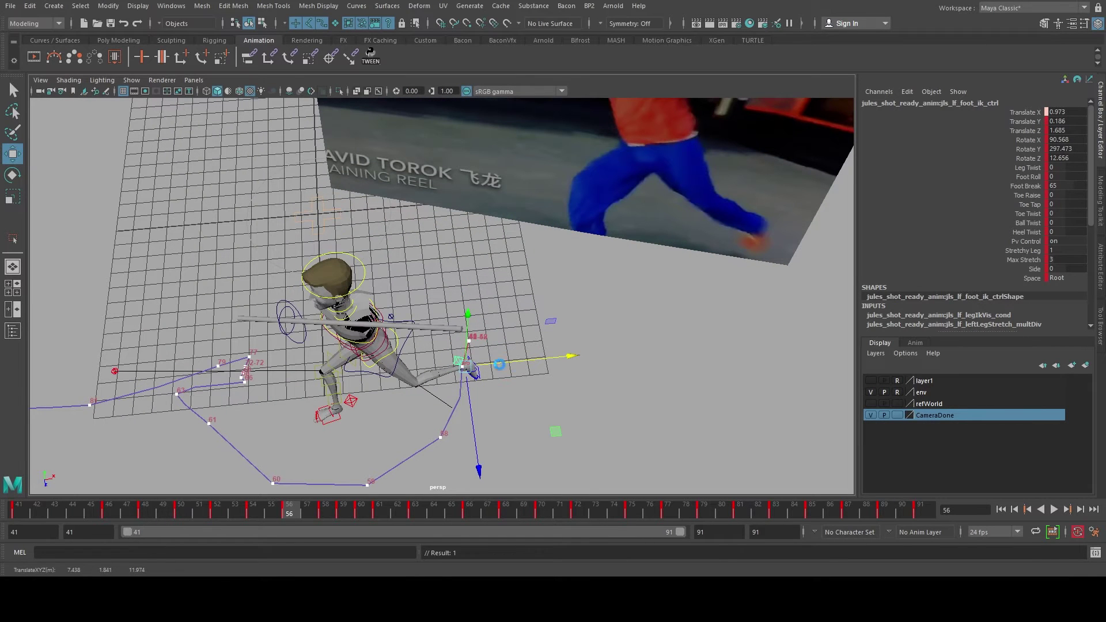
Step: Move the left foot IK control outward along Z at frame 57 and check its path on the following keys
click(308, 505)
alt+drag(461, 456, 606, 358)
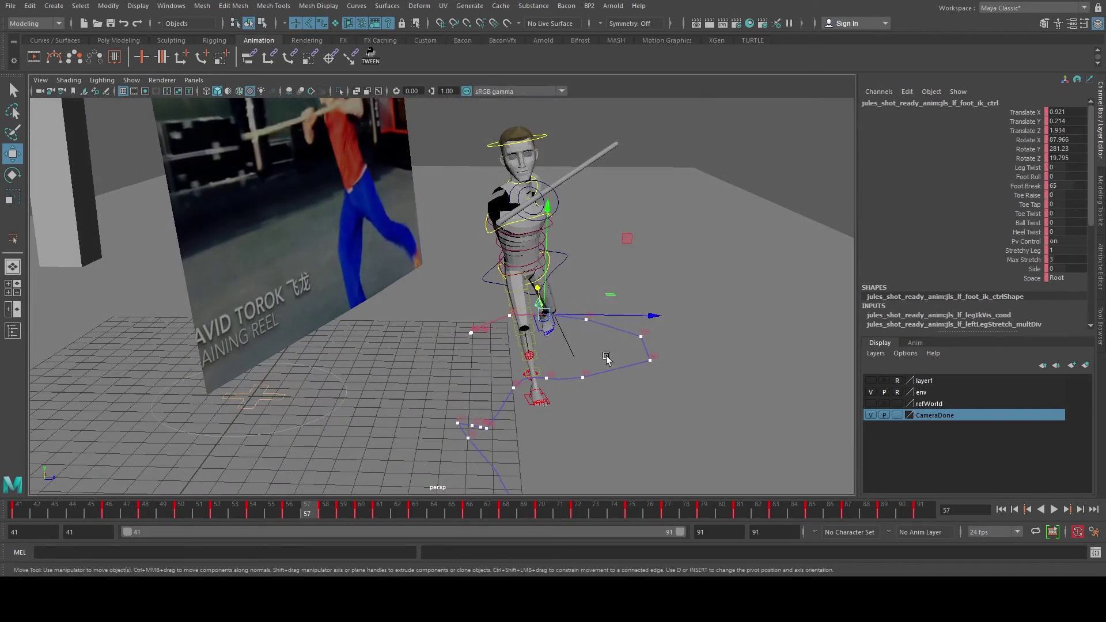
drag(612, 315, 671, 318)
key(alt+period)
key(alt+period)
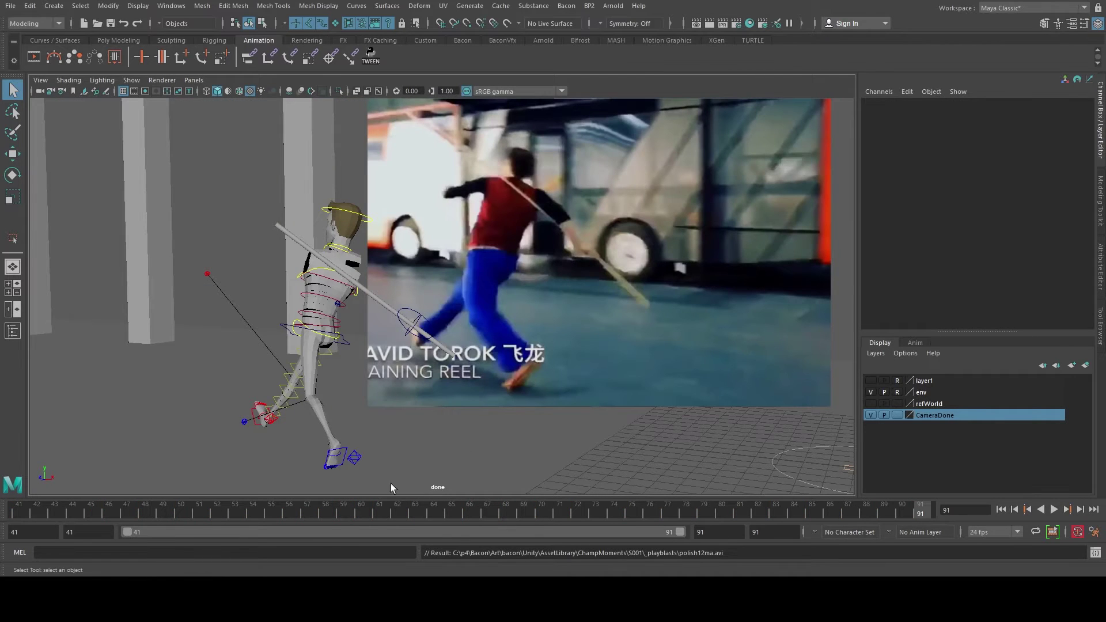
Step: At frame 59, lower the left foot IK control to Translate X 0.246, Y 0.265 and Z 2.517
drag(389, 510, 398, 511)
click(355, 412)
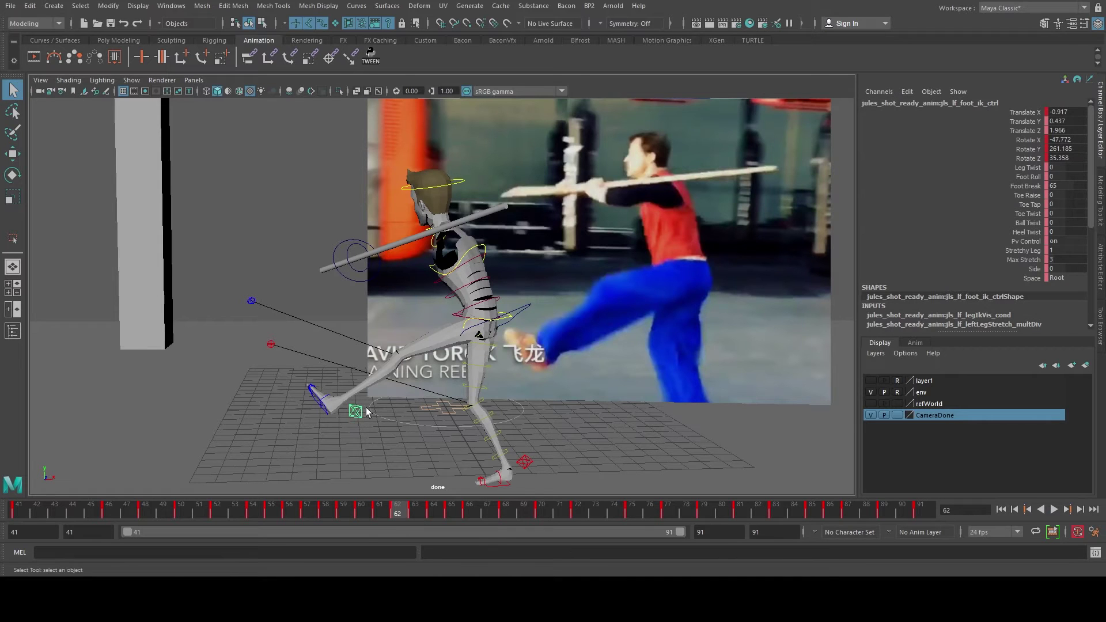
key(w)
ctrl+shift+right_drag(327, 385, 364, 385)
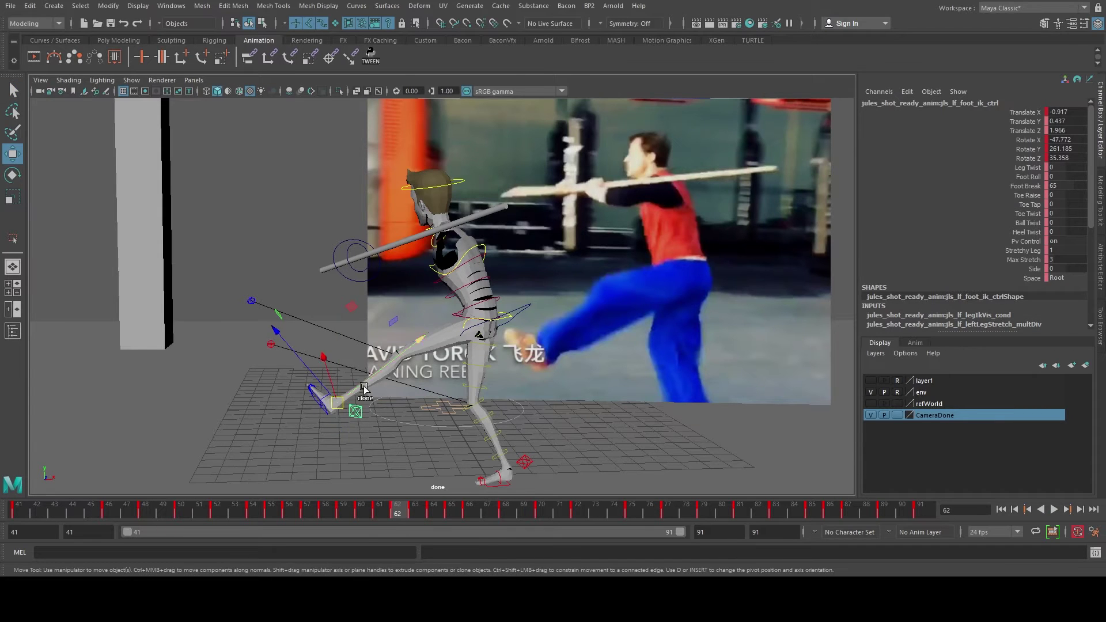
key(alt+comma)
key(alt+comma)
key(alt+comma)
key(alt+comma)
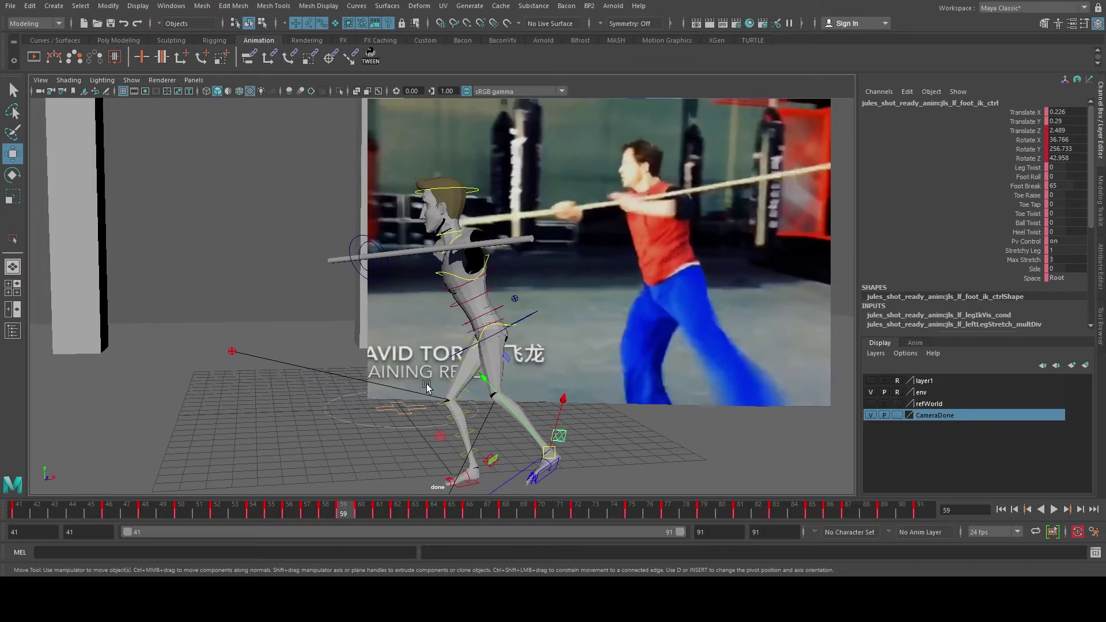
key(alt+comma)
key(alt+period)
key(alt+period)
drag(521, 421, 522, 431)
key(alt+period)
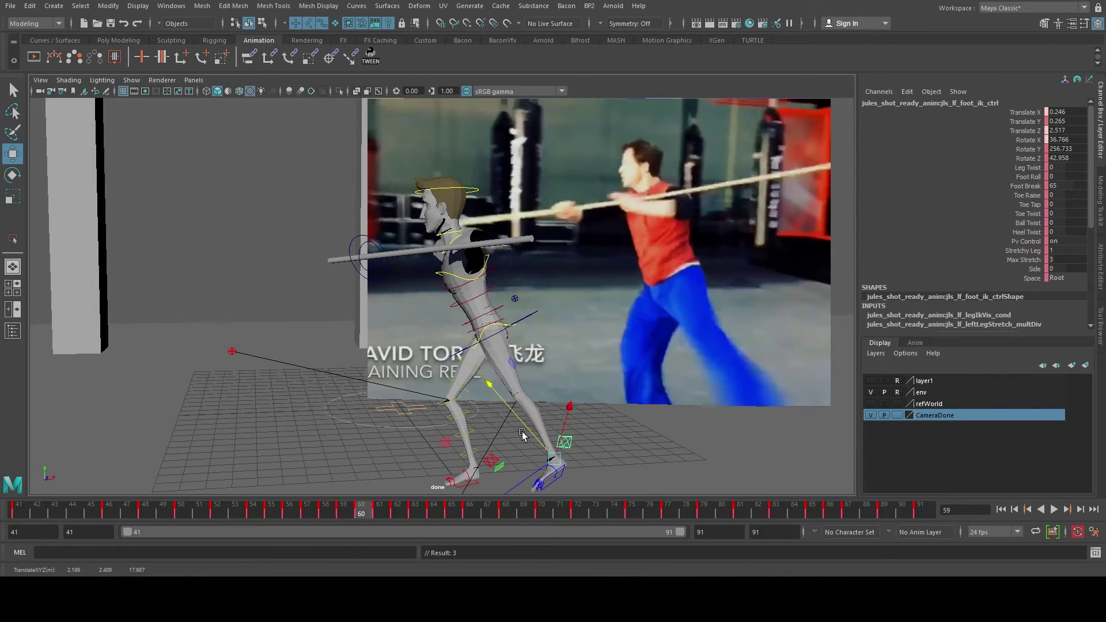
Step: Adjust the left foot IK control's position from frame 60 onward and key its translation on frames 61 through 64
middle_drag(470, 391, 403, 348)
key(alt+period)
key(shift+w)
key(alt+period)
key(shift+w)
key(alt+period)
key(shift+w)
key(alt+period)
key(shift+w)
key(alt+period)
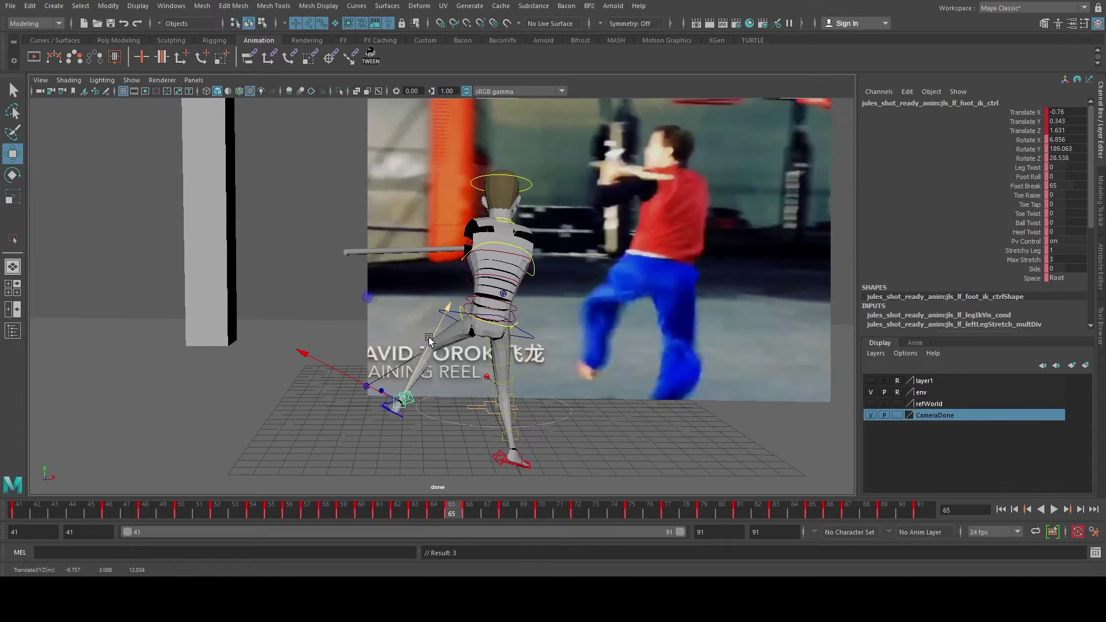
Step: At frame 65, lower the left foot IK control to Translate X -0.79, Y 0.284, Z 1.643 and key its translation
drag(429, 339, 427, 349)
key(shift+w)
key(alt+comma)
key(alt+period)
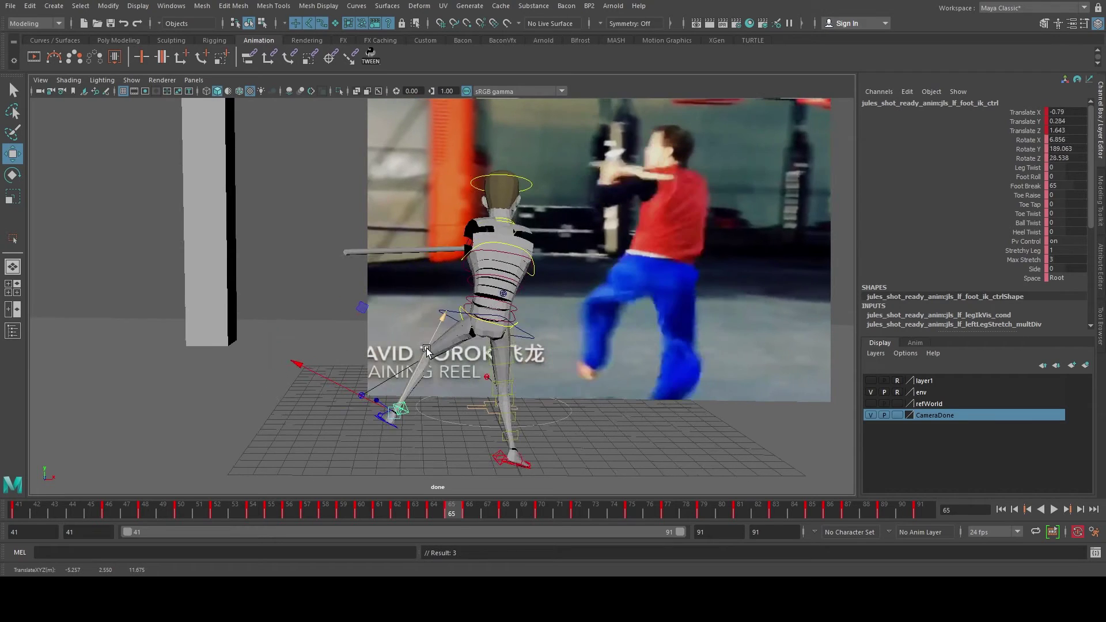
key(alt+period)
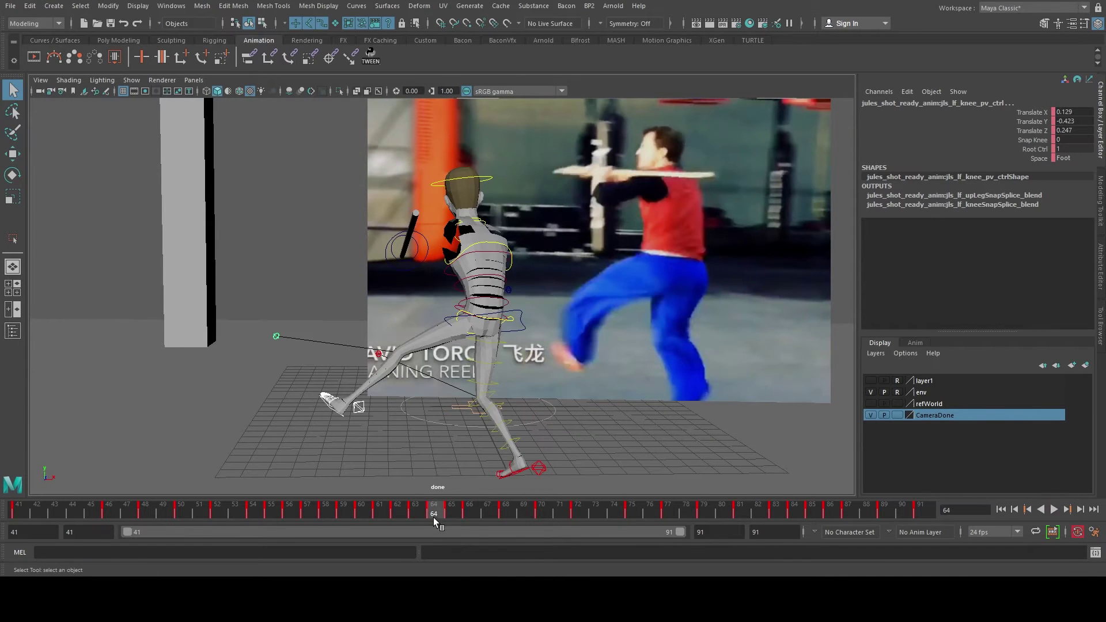
Step: Retime the left foot and knee pole vector keys around frame 65 and play back the motion
shift+drag(433, 518, 482, 512)
drag(376, 508, 464, 523)
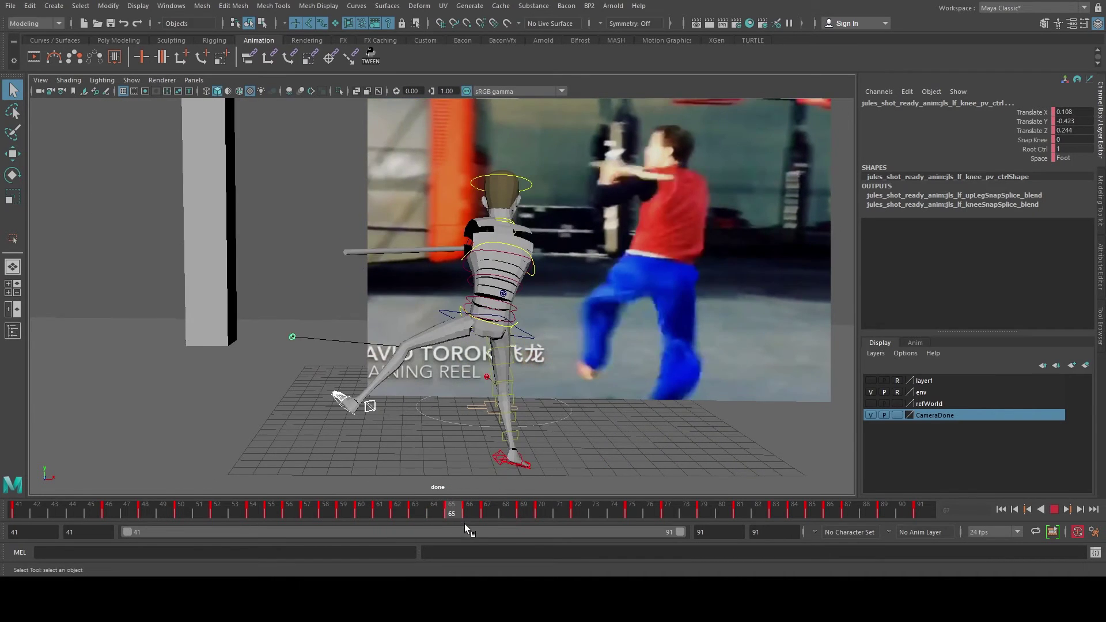
key(alt+v)
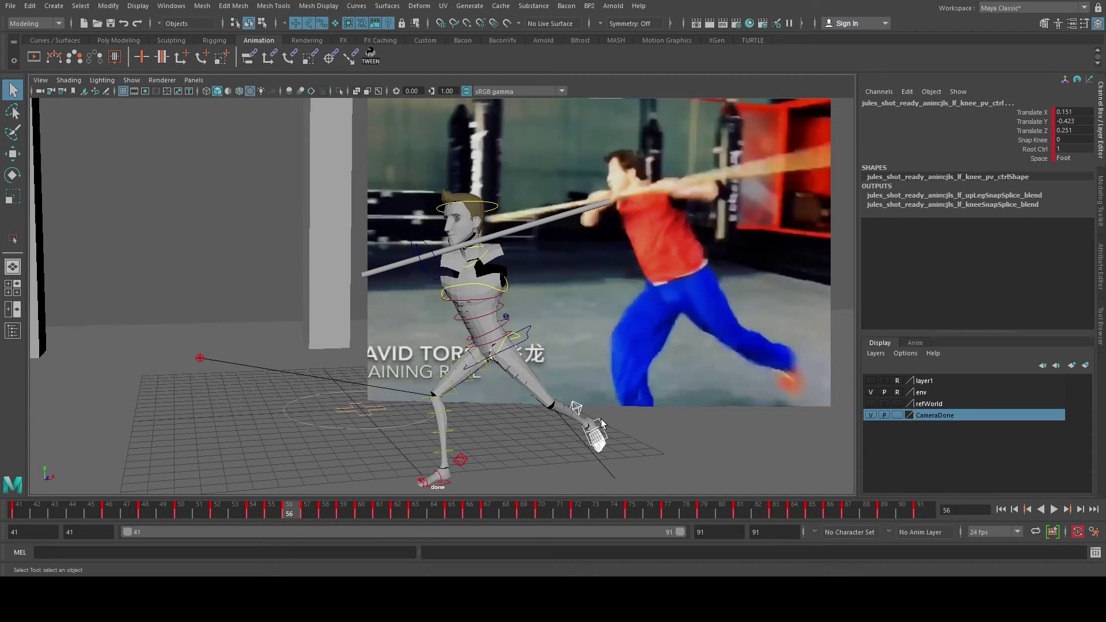
Step: Show the left foot IK control's motion trail and move the control at frame 66 to Translate X -0.9, Y 0.344, Z 1.659
click(581, 416)
click(58, 52)
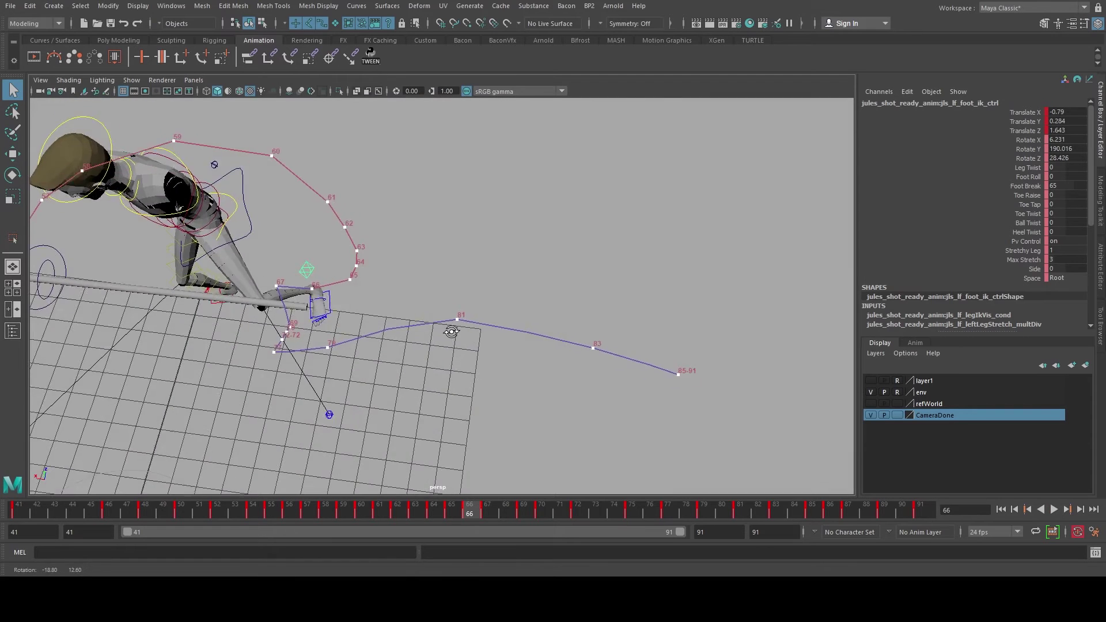
scroll(539, 326, up, 6)
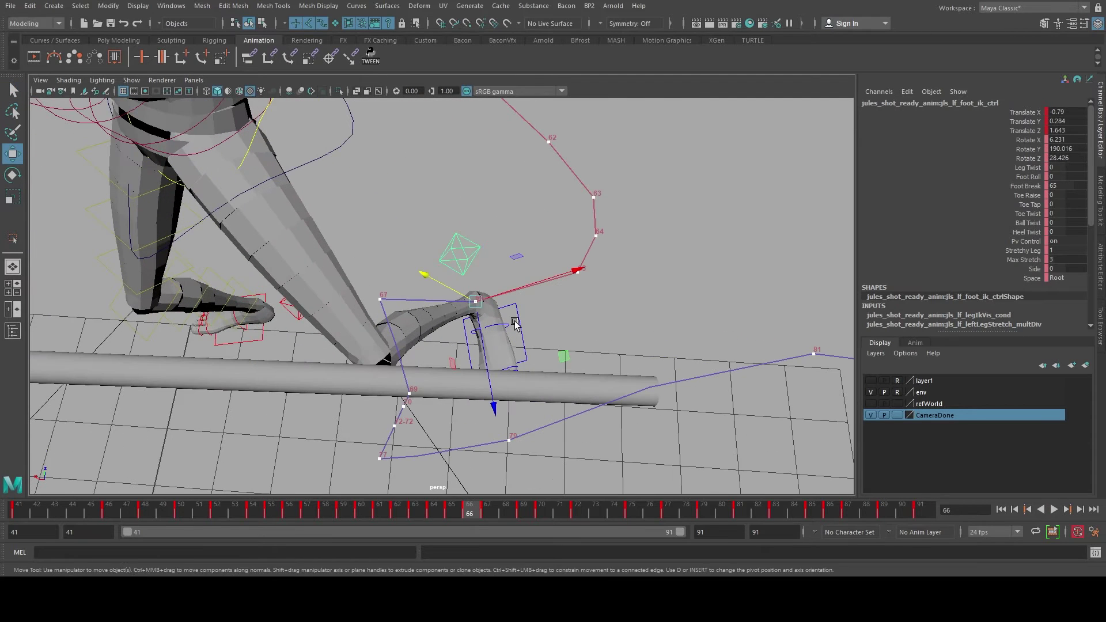
drag(511, 294, 572, 293)
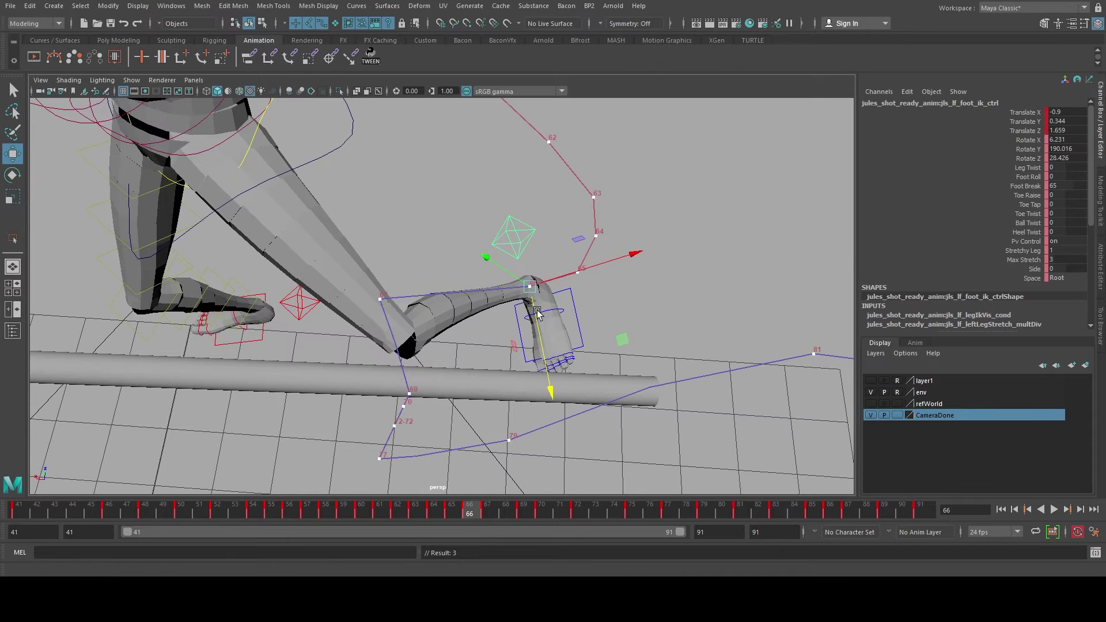
Step: At frame 67, move the left foot IK control outward to Translate X -0.815, Y 0.212 and Z 1.597
key(period)
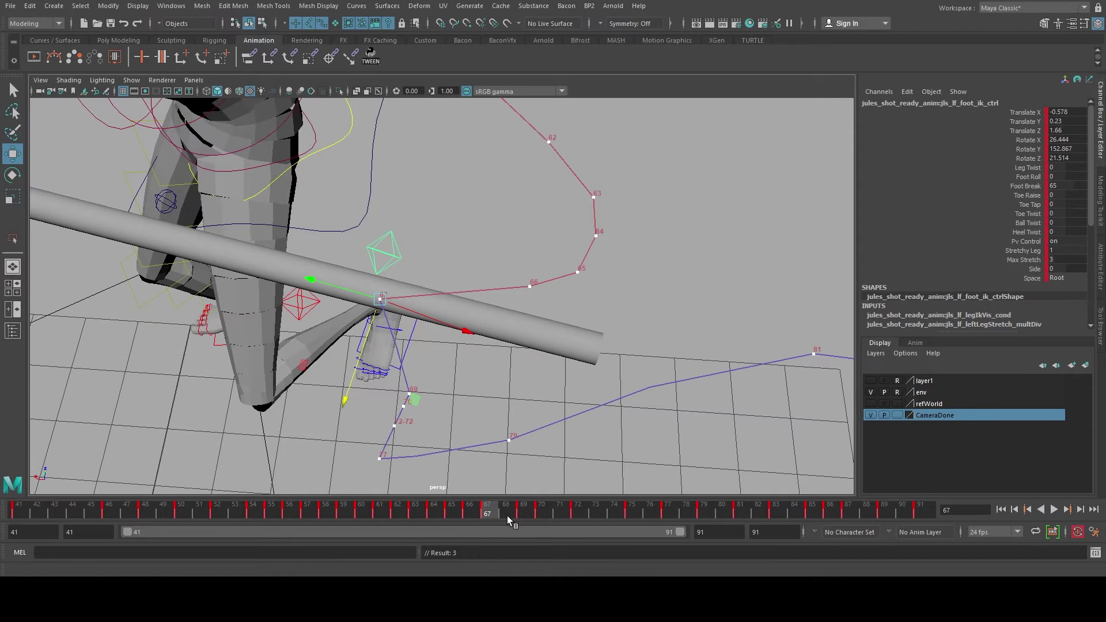
mouse_move(507, 517)
mouse_down()
mouse_move(529, 513)
mouse_move(488, 513)
mouse_up()
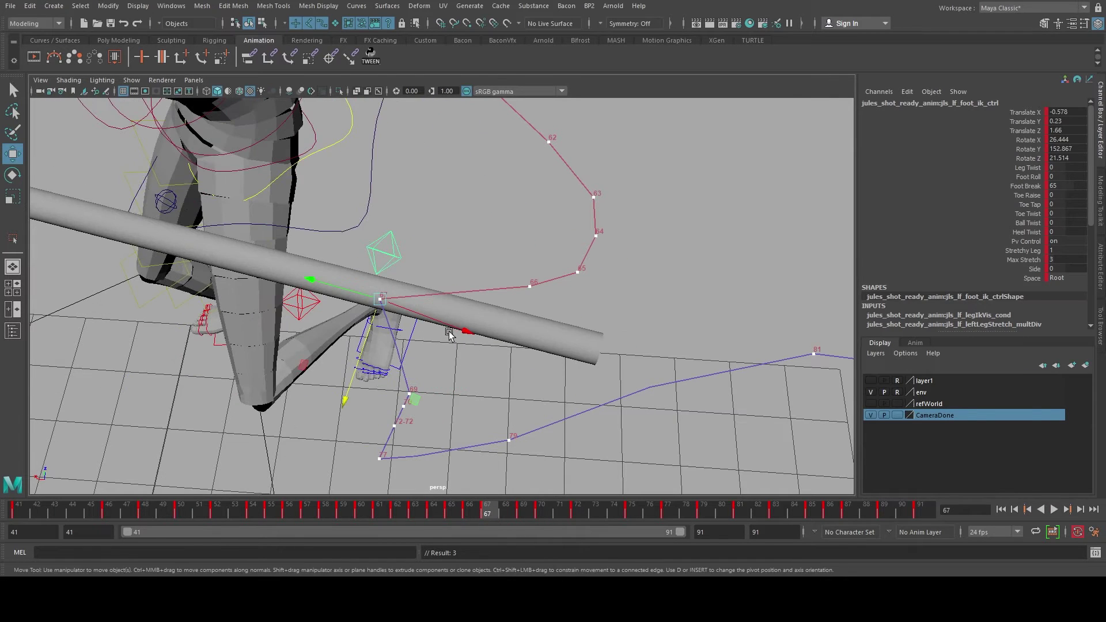
drag(465, 332, 405, 253)
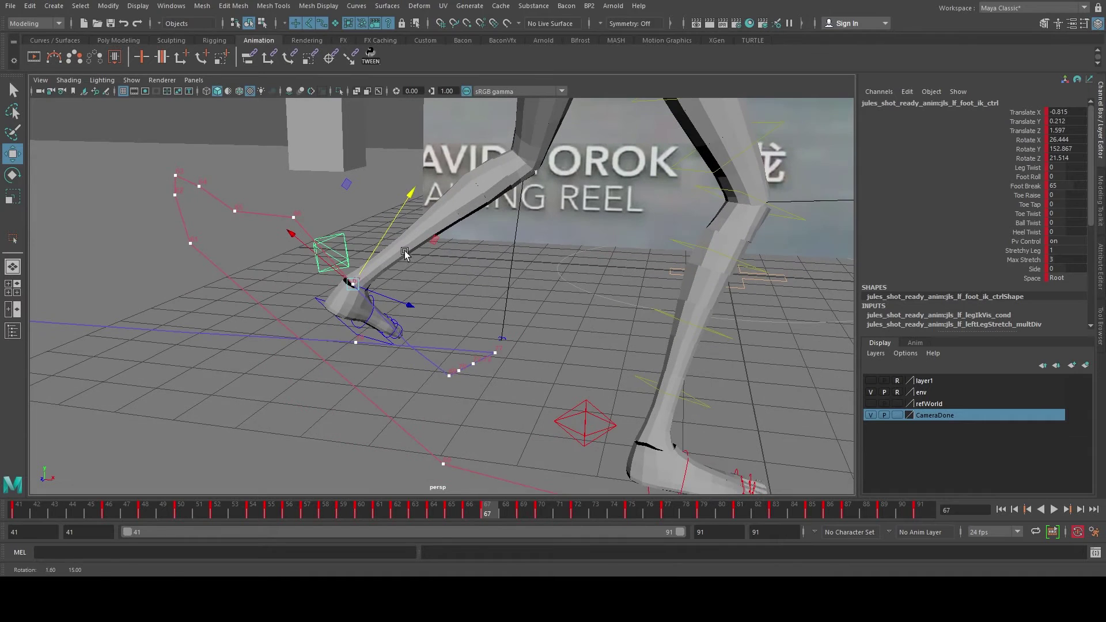
Step: Lower the left foot IK control to -0.921, 0.303, 1.668 at frame 66 and to -0.825, 0.195, 1.602 at frame 67
key(alt+comma)
drag(322, 167, 301, 182)
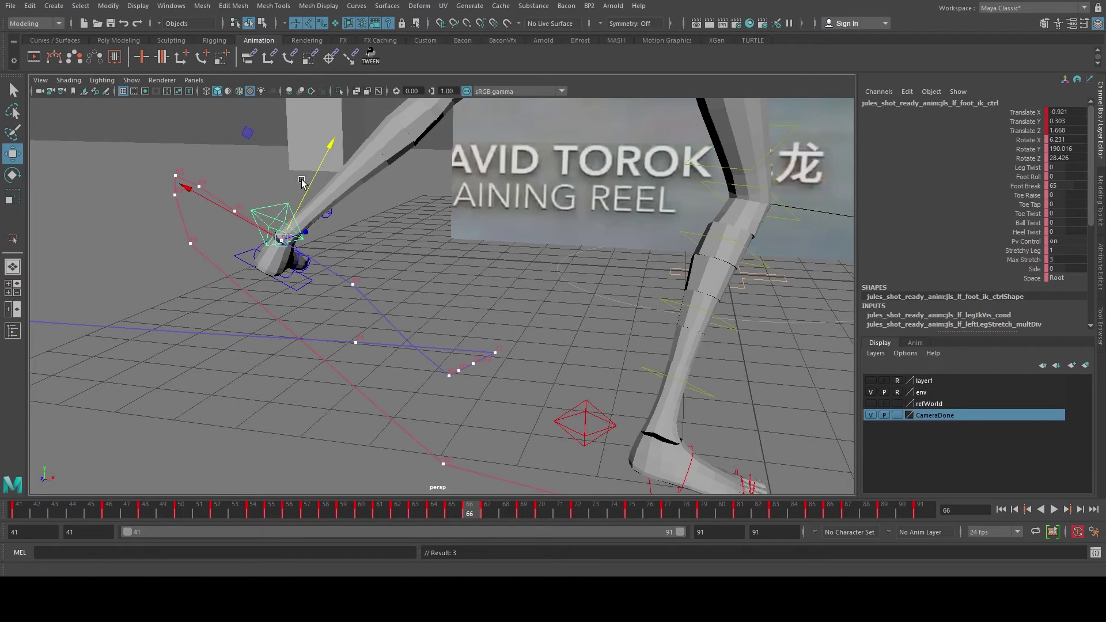
key(alt+period)
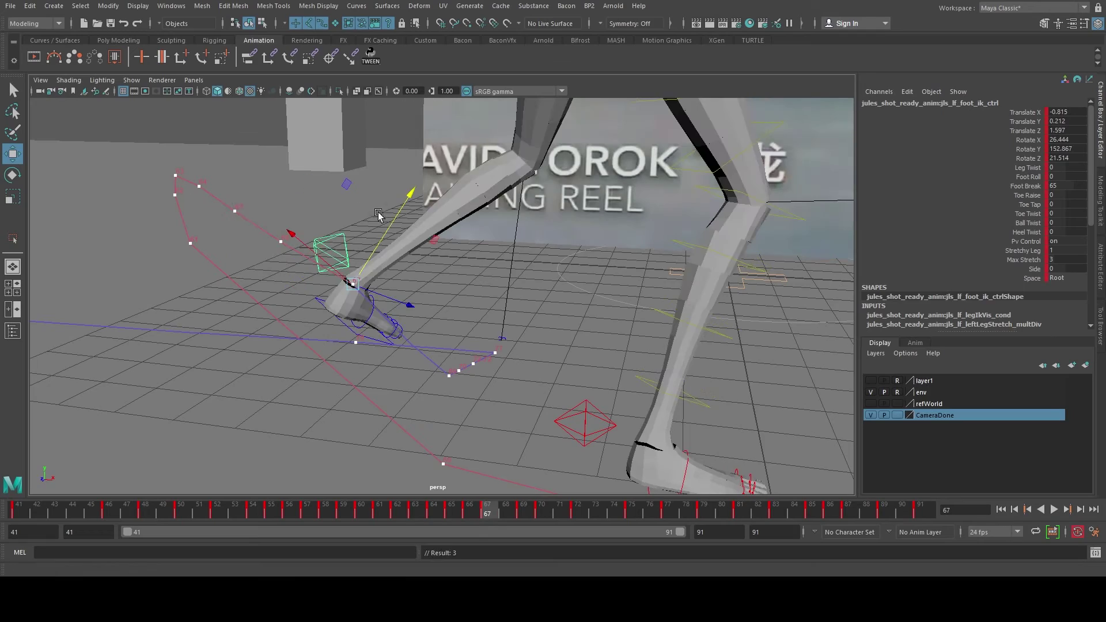
drag(390, 223, 332, 297)
scroll(379, 245, down, 3)
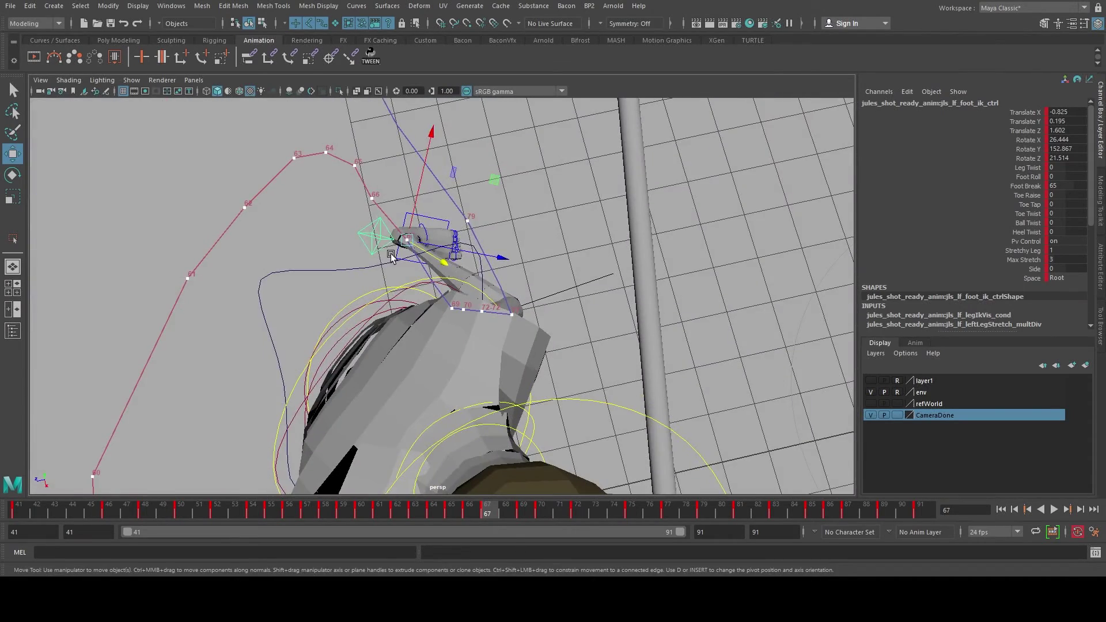
Step: Nudge the left foot IK control at frames 66 and 67 to smooth its motion trail as seen from above
key(alt+comma)
drag(457, 169, 470, 168)
scroll(470, 167, down, 4)
key(alt+period)
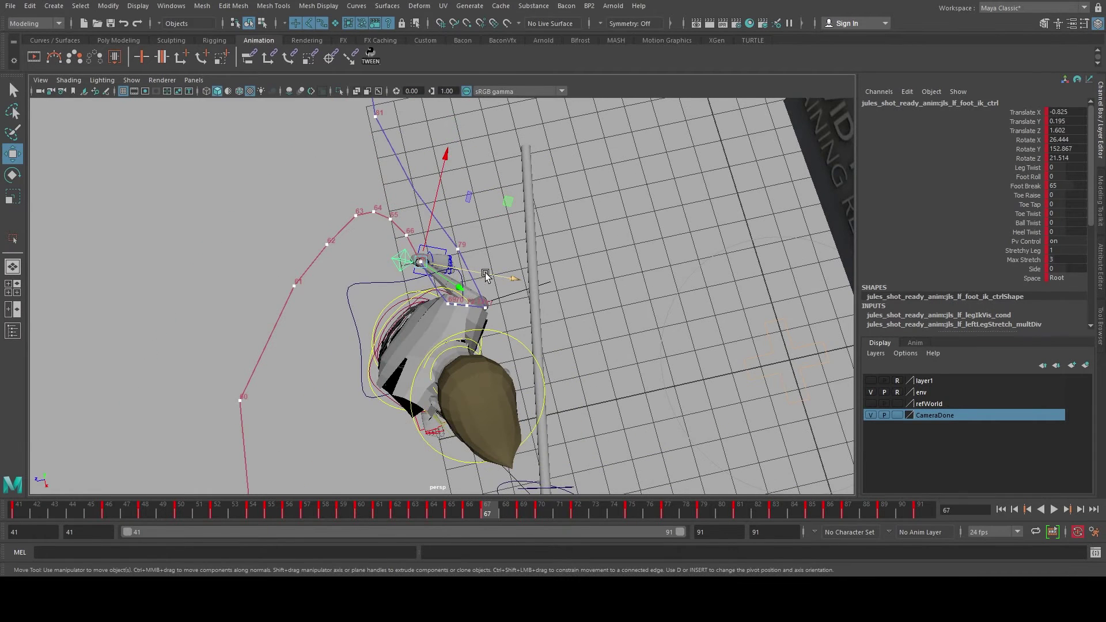
drag(485, 273, 488, 273)
alt+drag(367, 299, 471, 254)
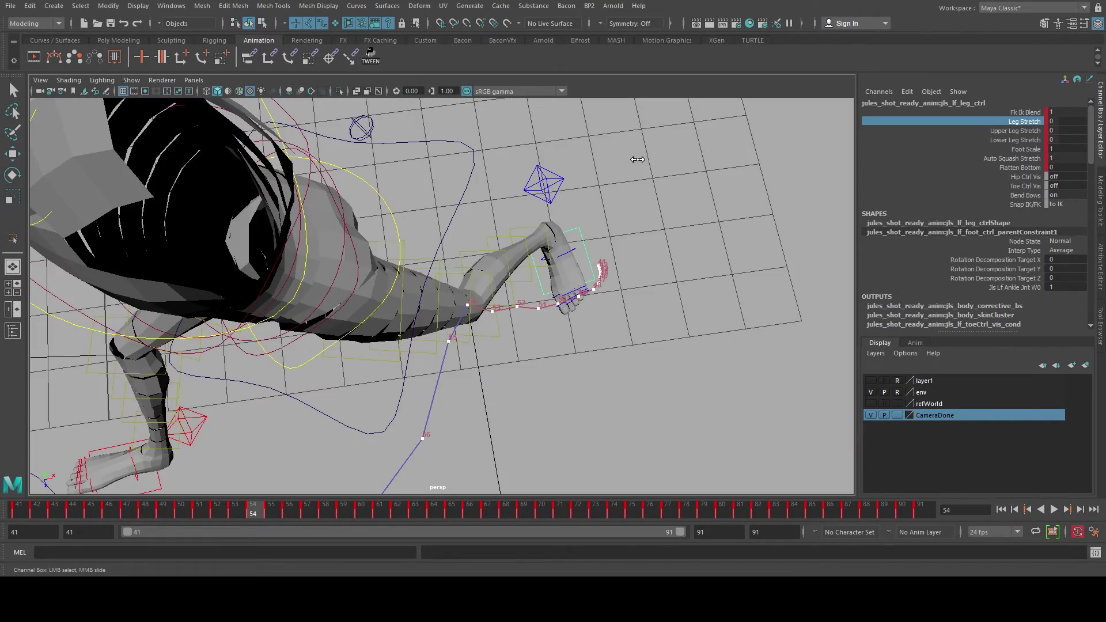
Step: At frame 54, nudge the left knee bend bow control to Translate Z 0.002 to smooth the knee's trail
middle_drag(637, 160, 643, 160)
click(497, 329)
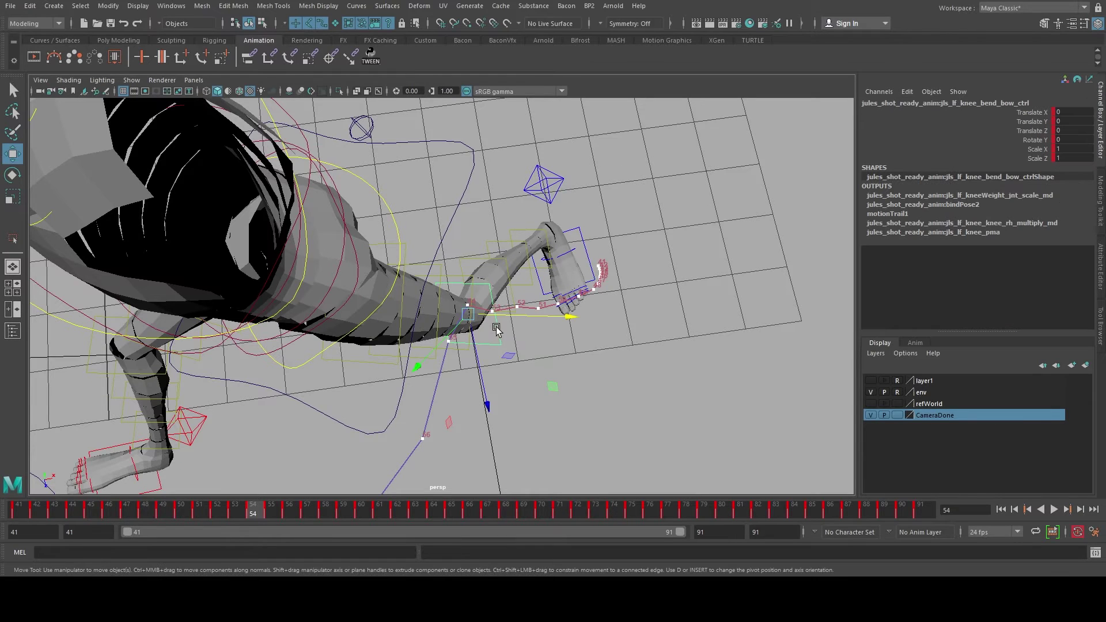
drag(483, 385, 503, 369)
key(comma)
key(comma)
key(period)
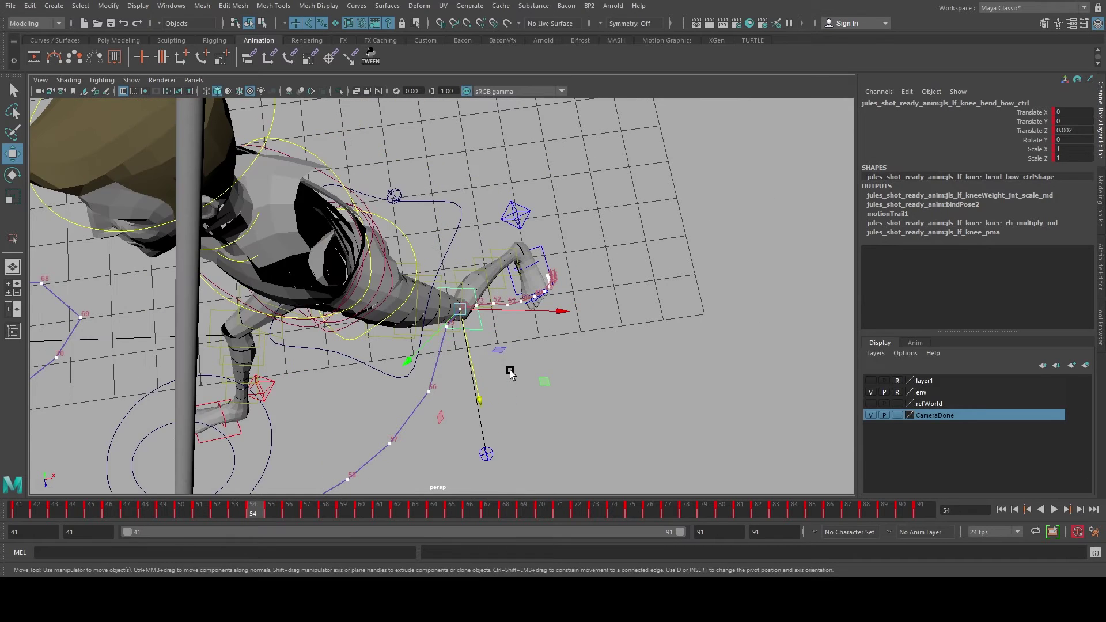
Step: Fine-tune the left knee bend bow control along Z at frame 53 and check the knee's path on the following frames
key(comma)
drag(507, 375, 507, 375)
key(period)
key(period)
key(period)
key(period)
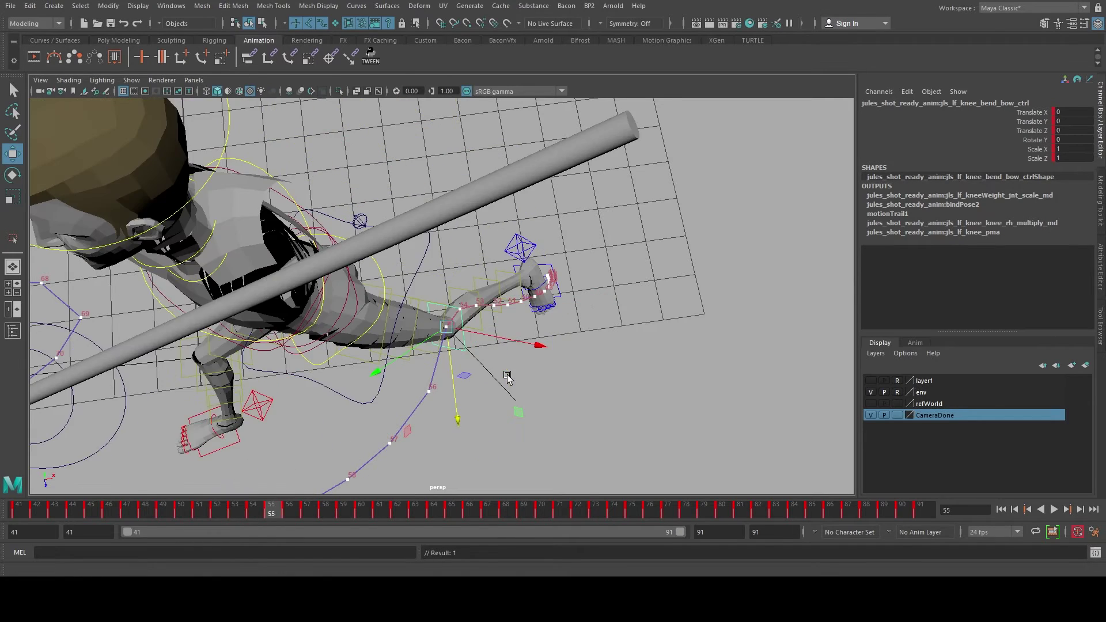
Step: At frame 69, move the left knee bend bow control to Translate Y -0.01 and Translate Z 0.004
scroll(507, 377, down, 5)
alt+drag(506, 305, 515, 235)
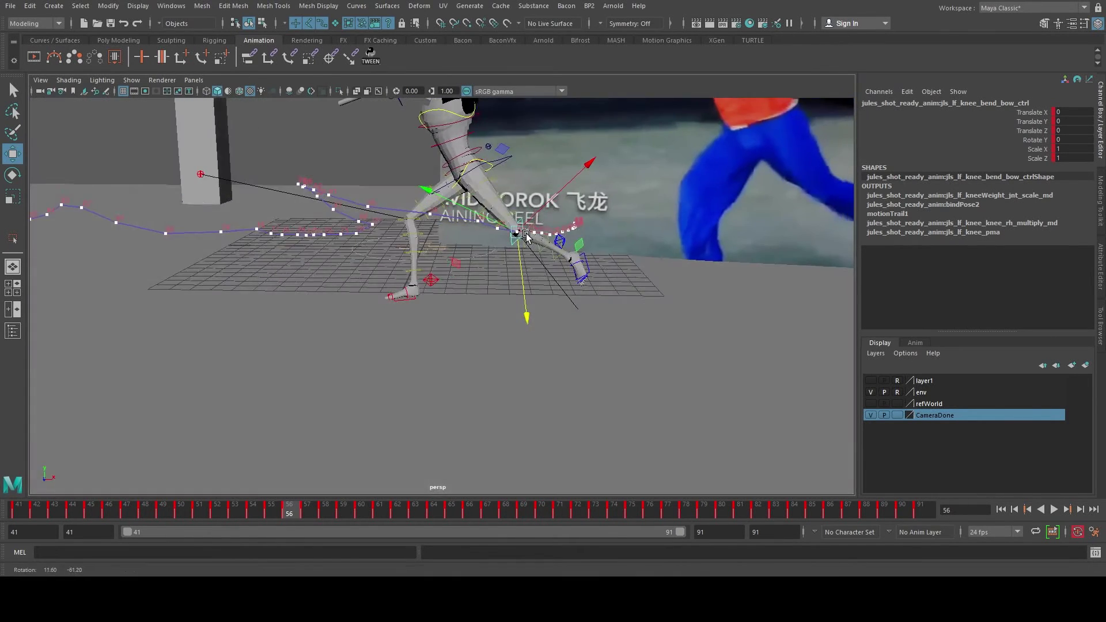
key(period)
key(period)
key(period)
drag(518, 243, 516, 245)
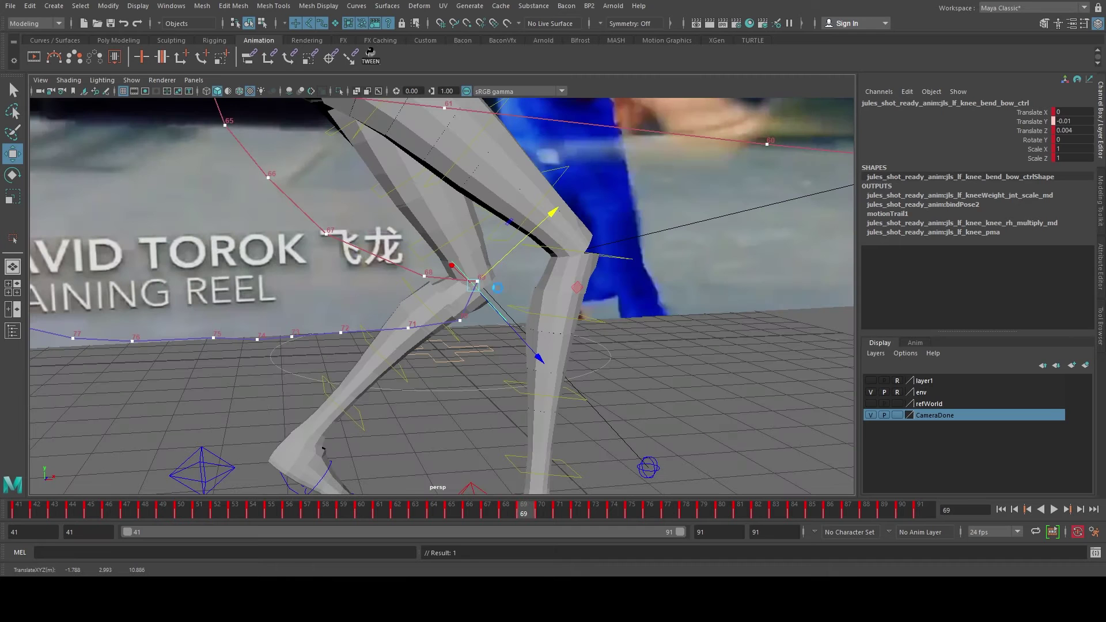
drag(490, 303, 503, 319)
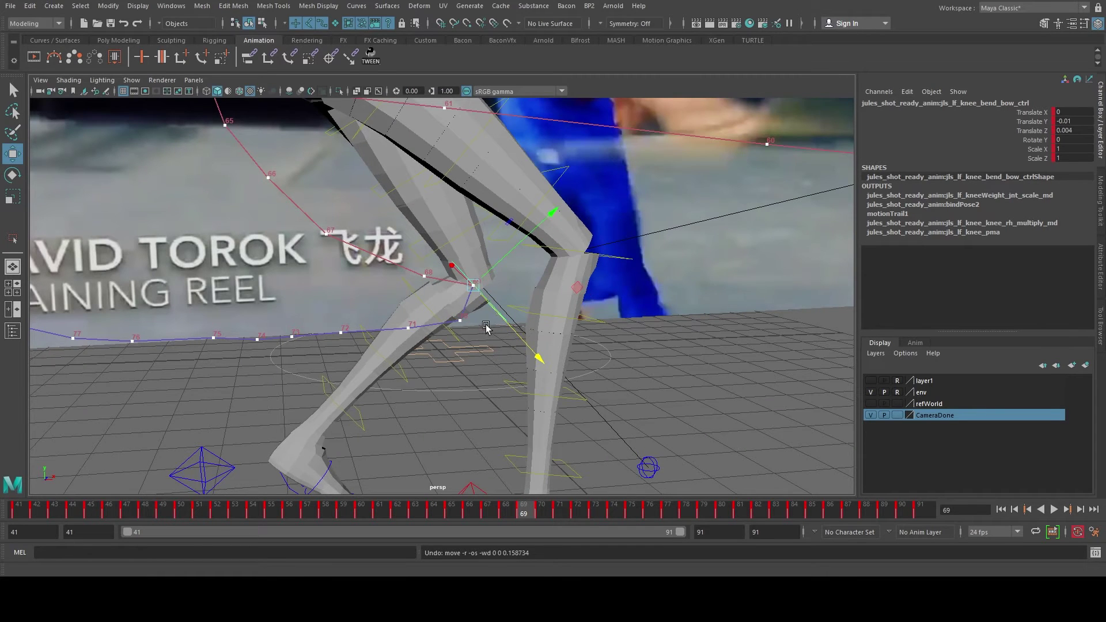
Step: Try reshaping the left leg at frame 69 with a Leg Stretch of -0.67 and a changed Upper Leg Stretch
scroll(415, 357, down, 3)
click(353, 416)
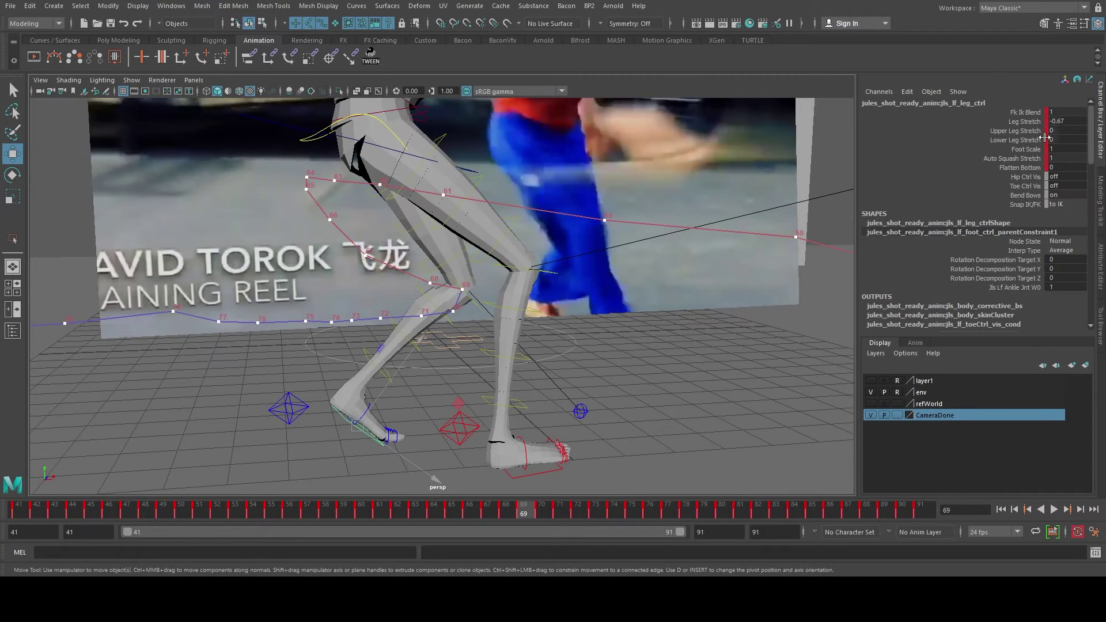
click(1019, 131)
middle_drag(629, 195, 681, 192)
click(1016, 122)
Step: At frame 69, push the left knee bend bow control to Translate Z 0.006
click(475, 312)
key(w)
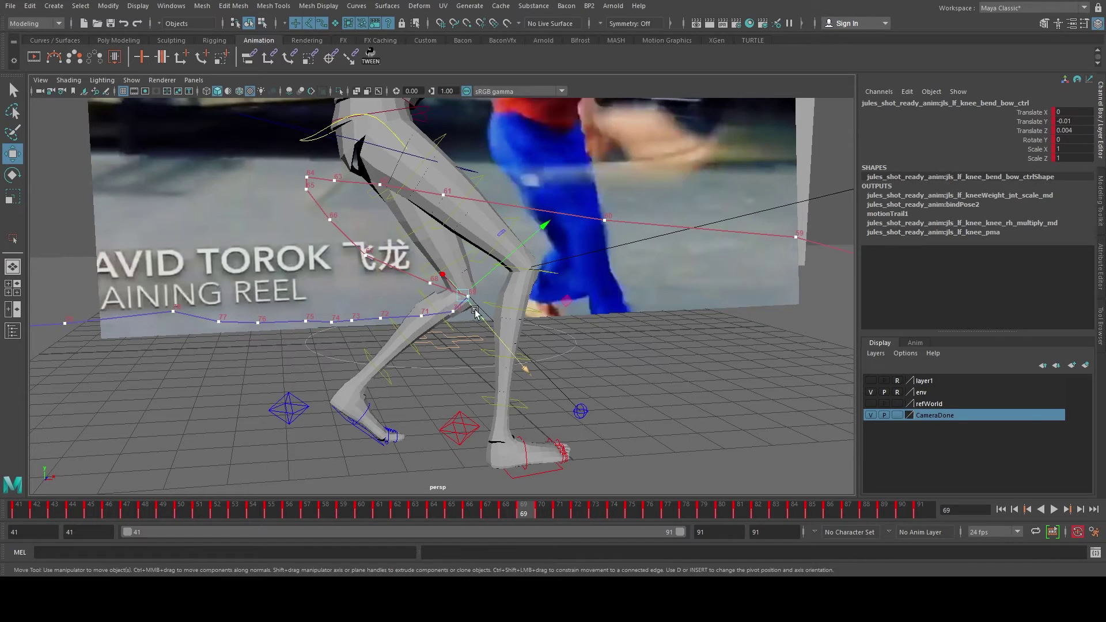
drag(484, 329, 485, 329)
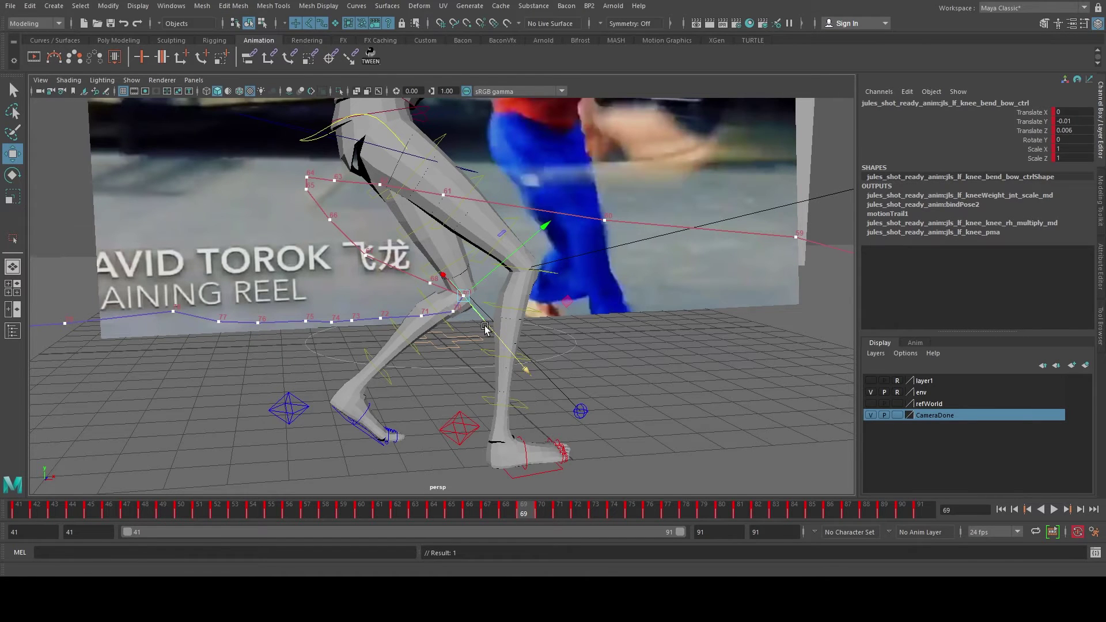
alt+right_drag(485, 329, 472, 390)
Step: At frame 70, try moving the left knee, upper-leg and lower-leg bend bow controls together along Z, and undo the move
click(549, 514)
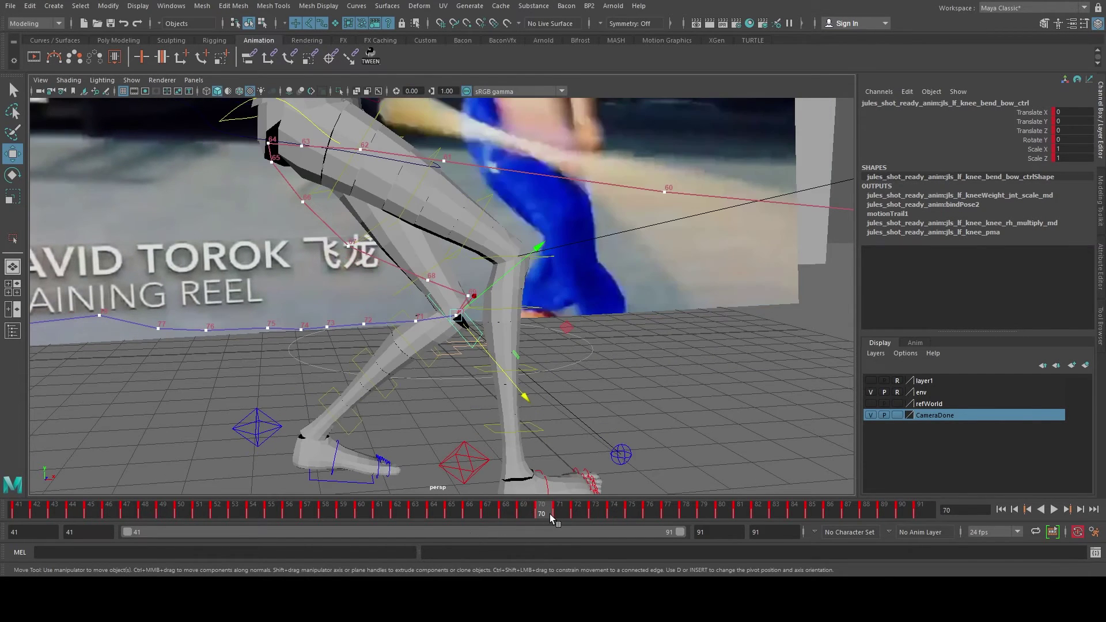
alt+middle_drag(365, 436, 364, 395)
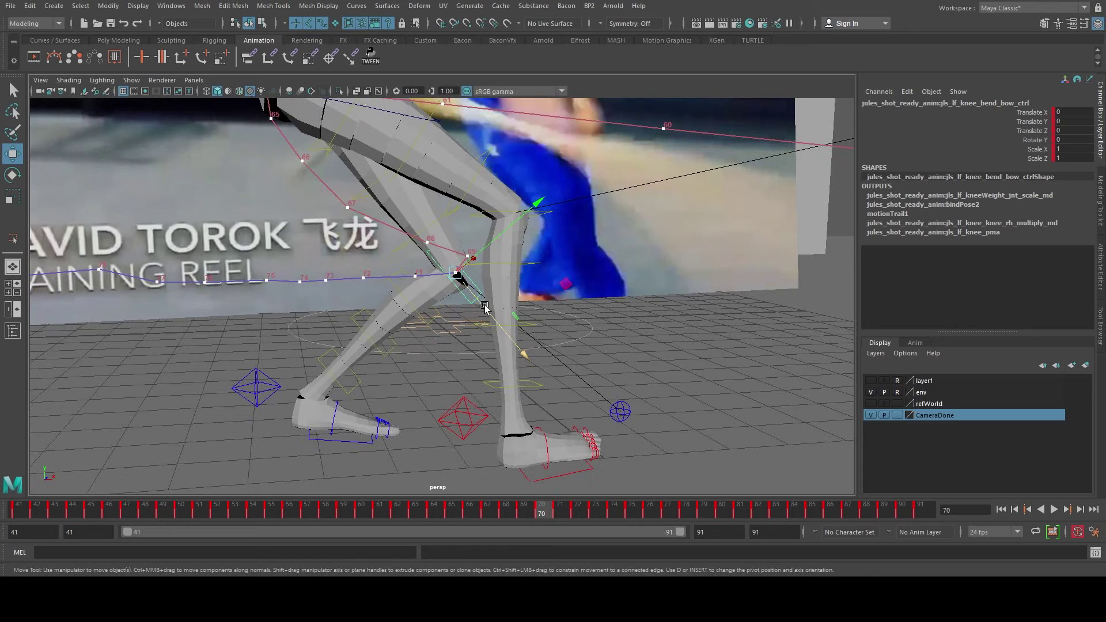
key(q)
shift+click(406, 240)
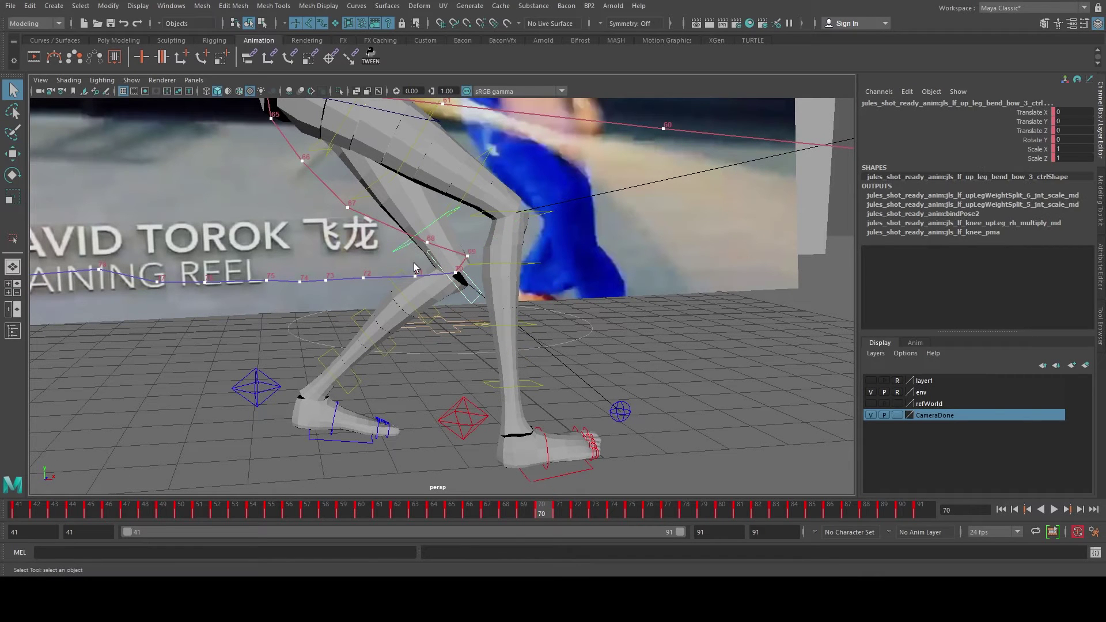
shift+click(398, 287)
key(w)
drag(463, 352, 460, 353)
key(ctrl+z)
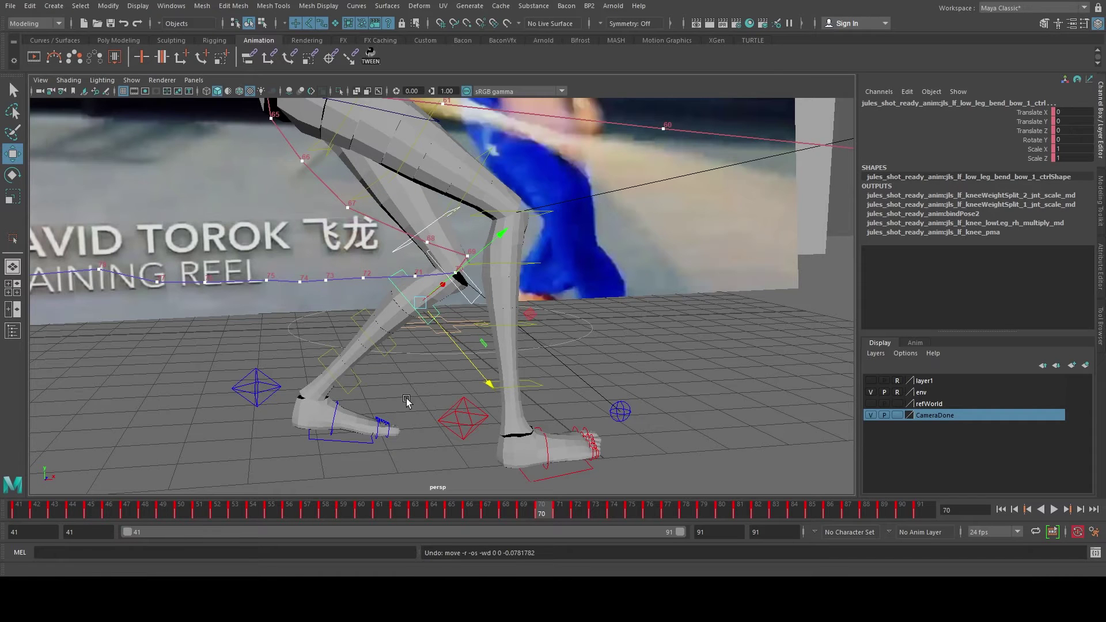
Step: At frame 70, set the left leg control's Leg Stretch to -0.32
click(352, 441)
click(1024, 122)
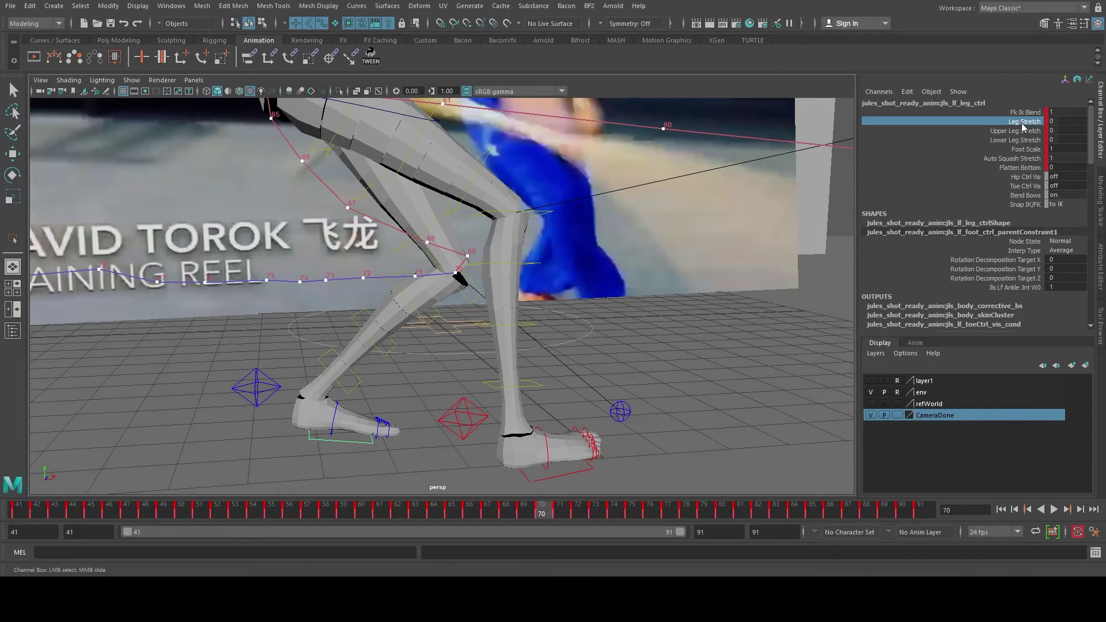
middle_drag(509, 233, 490, 227)
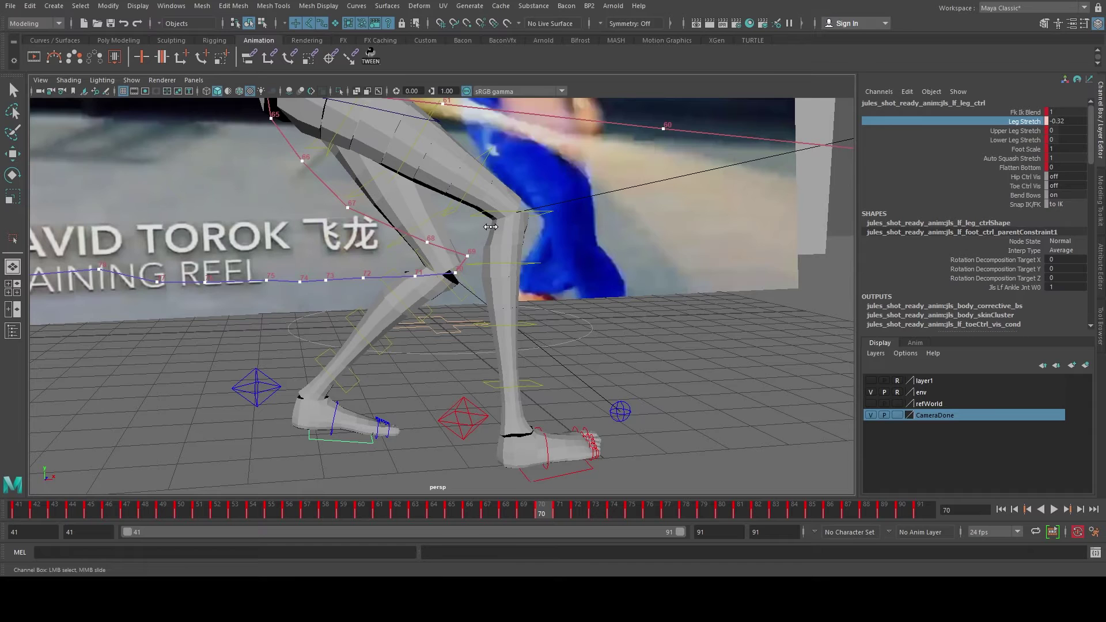
Step: At frame 70, undo the left leg's Leg Stretch change and set its Upper Leg Stretch to -0.51
click(1026, 132)
key(ctrl+z)
key(ctrl+z)
key(ctrl+z)
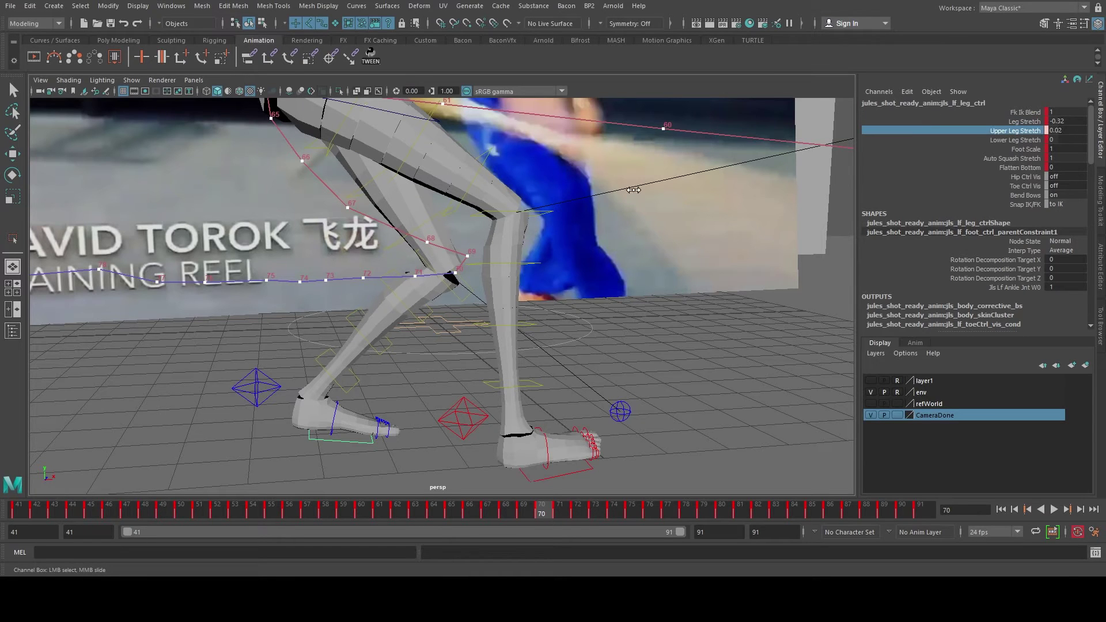
middle_drag(638, 202, 476, 281)
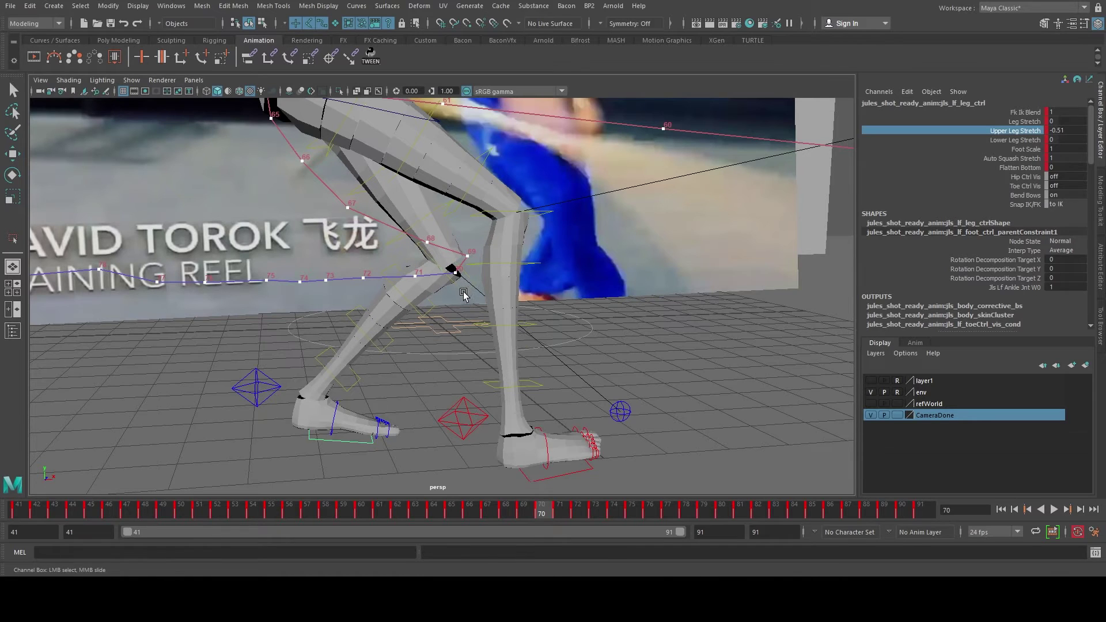
Step: At frame 70, try moving the left knee bend bow control along Z, and undo the move
click(464, 295)
key(w)
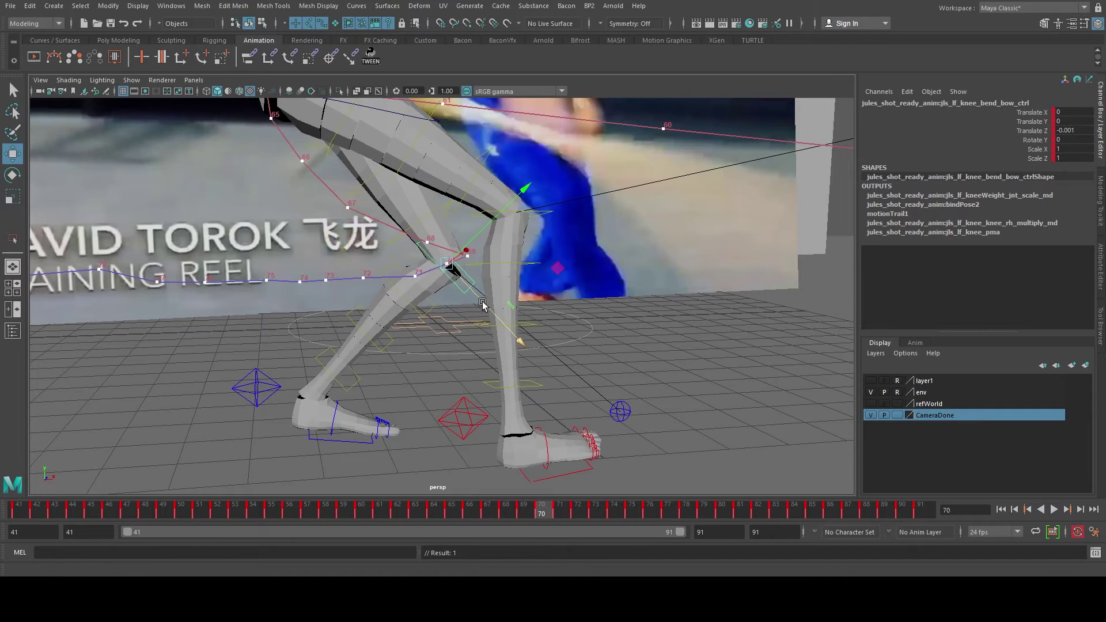
key(ctrl+z)
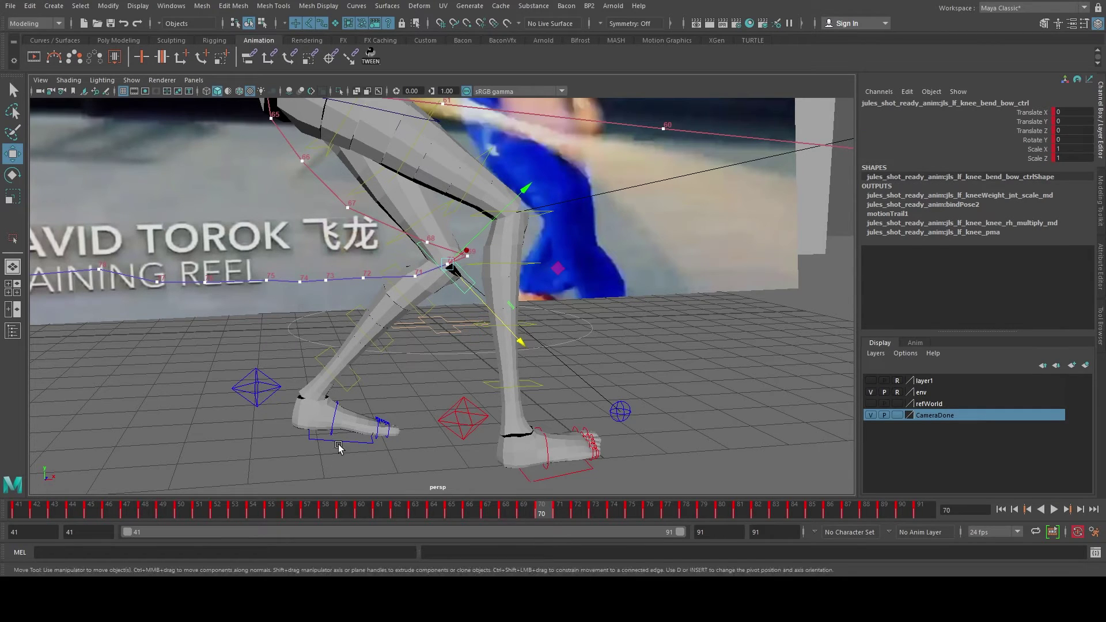
Step: At frame 85, set the left leg control's Leg Stretch to 0.41
click(339, 443)
drag(774, 509, 820, 517)
click(1021, 122)
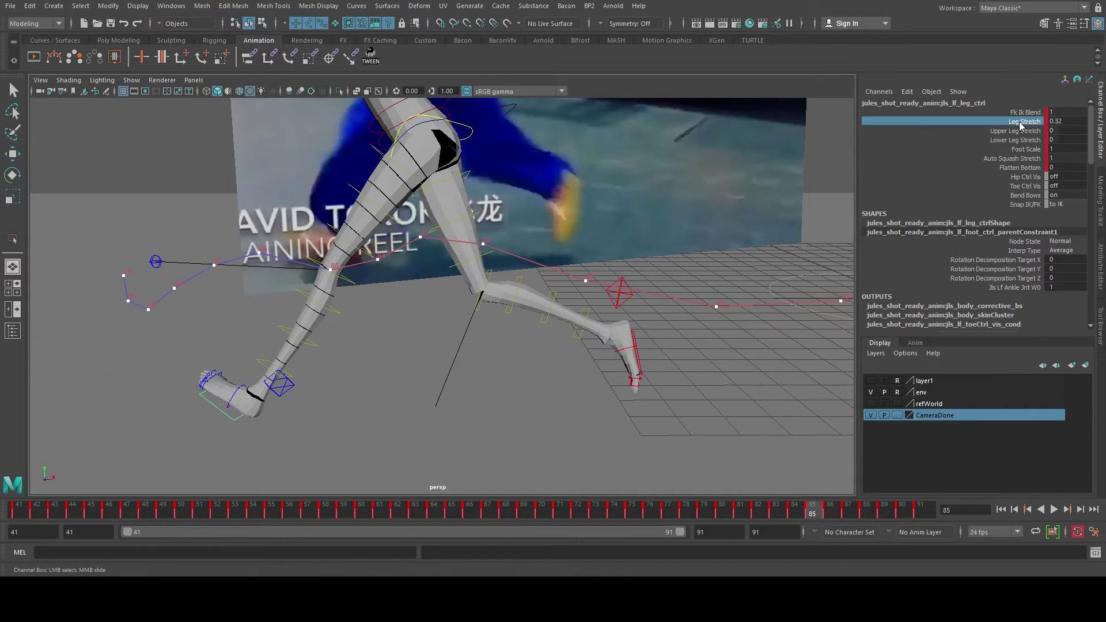
middle_drag(631, 178, 647, 213)
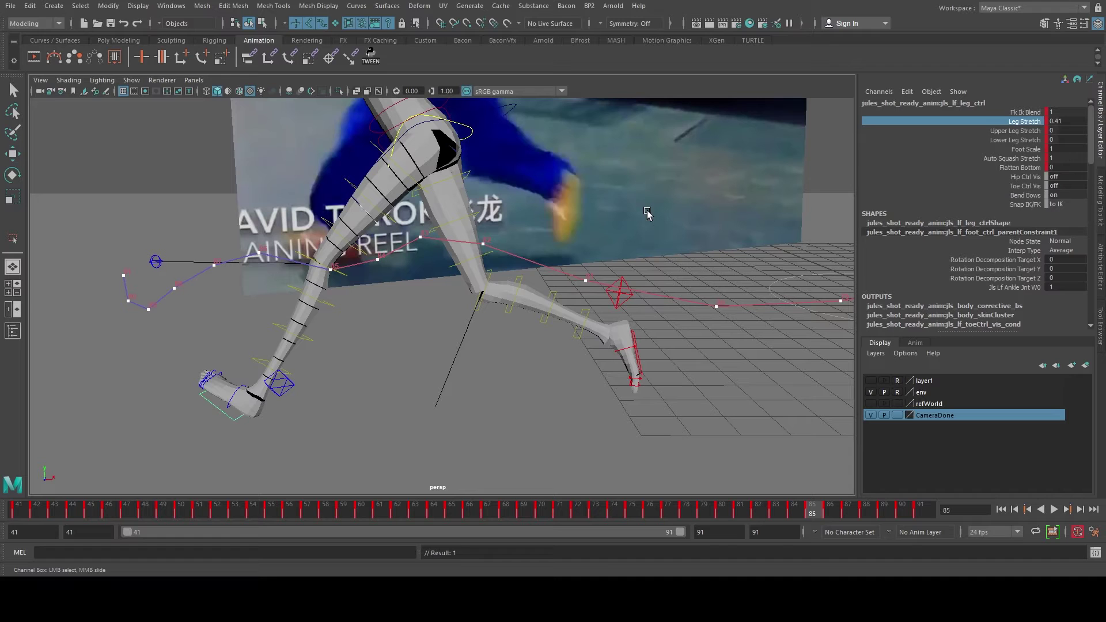
Step: At frame 85, try moving the left knee bend bow control to Translate X 0.011, and undo the move
click(343, 277)
key(w)
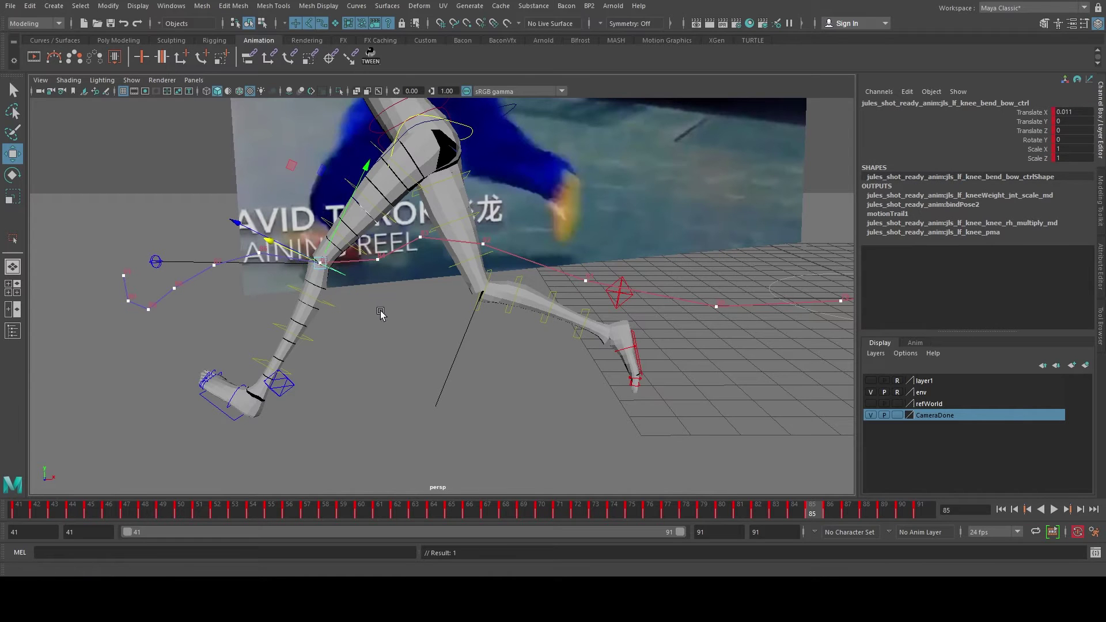
key(ctrl+z)
key(ctrl+z)
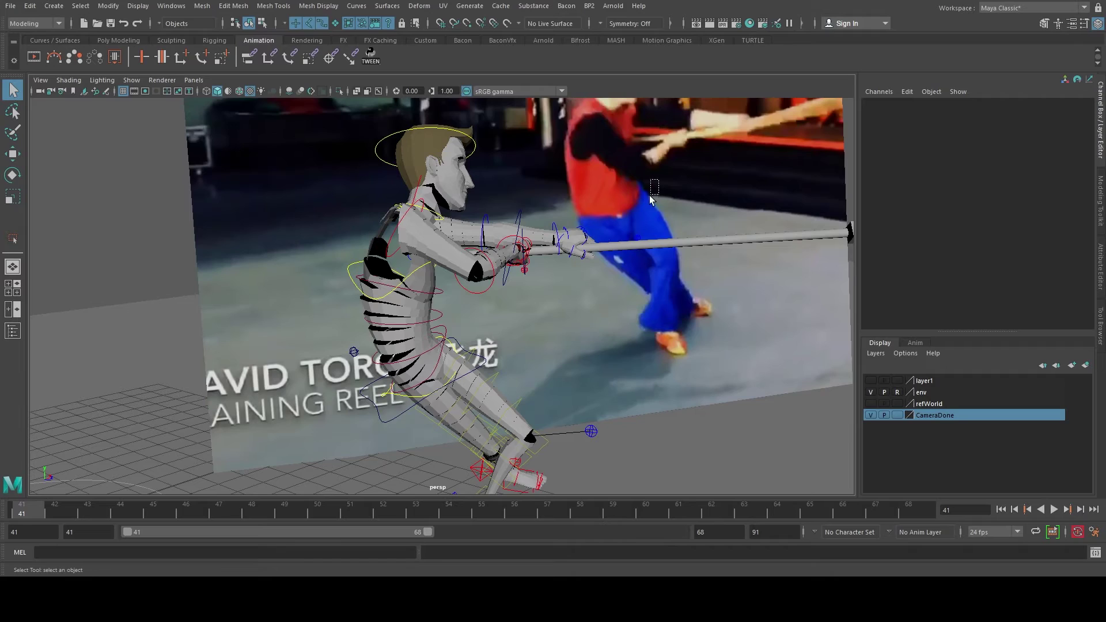
Step: Select the arm, clavicle and staff controls together, and review the animation through the done camera
drag(660, 178, 386, 251)
click(379, 247)
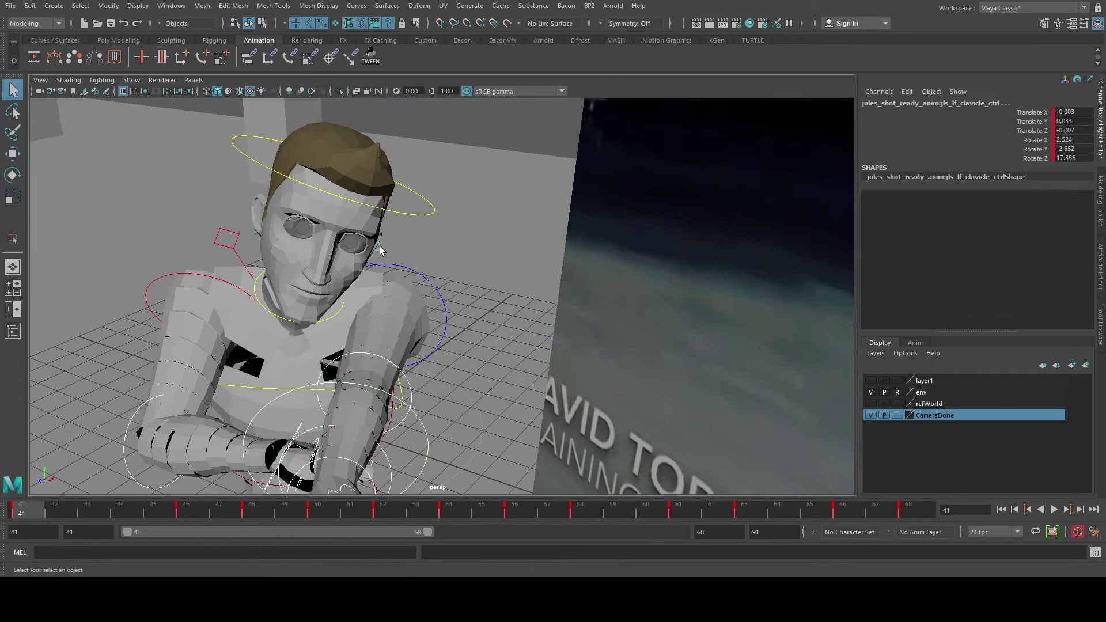
click(159, 288)
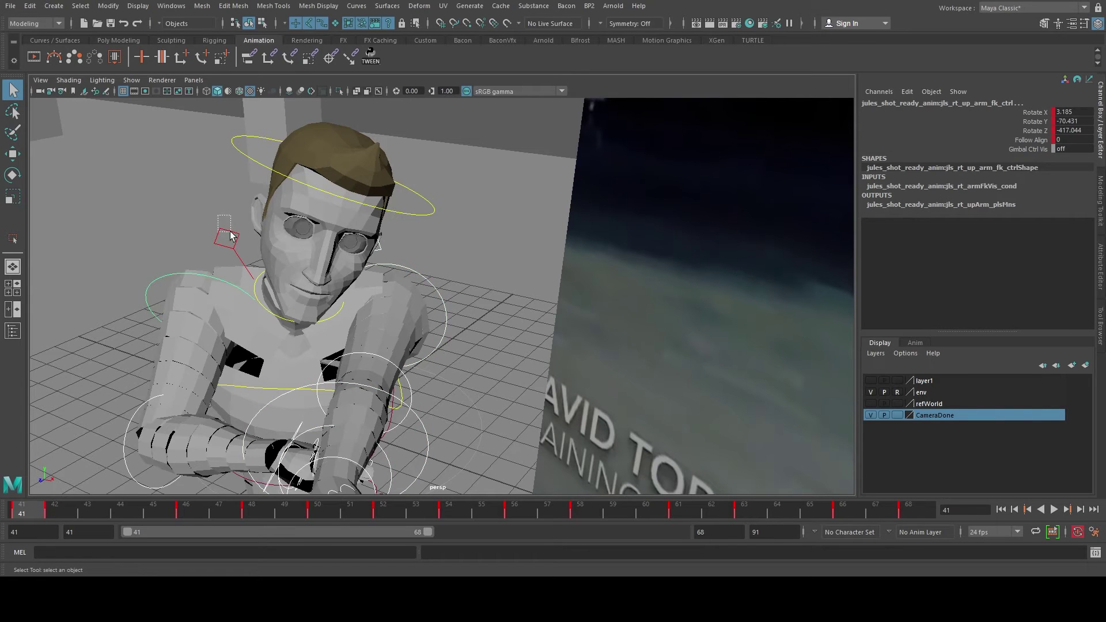
scroll(257, 257, down, 5)
key(ctrl+z)
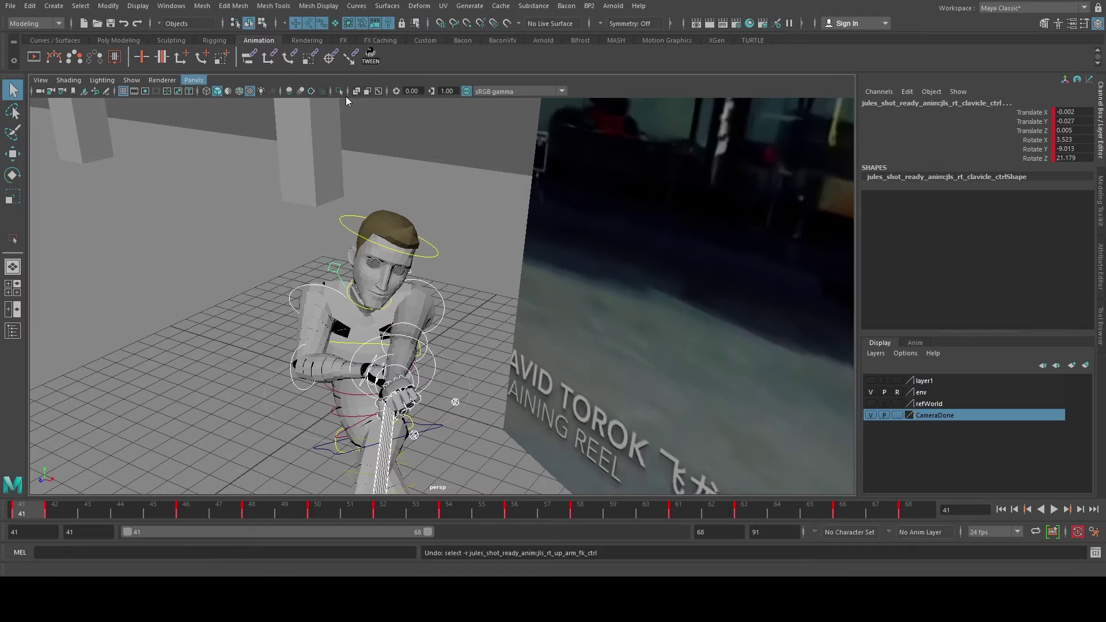
click(346, 97)
key(alt+v)
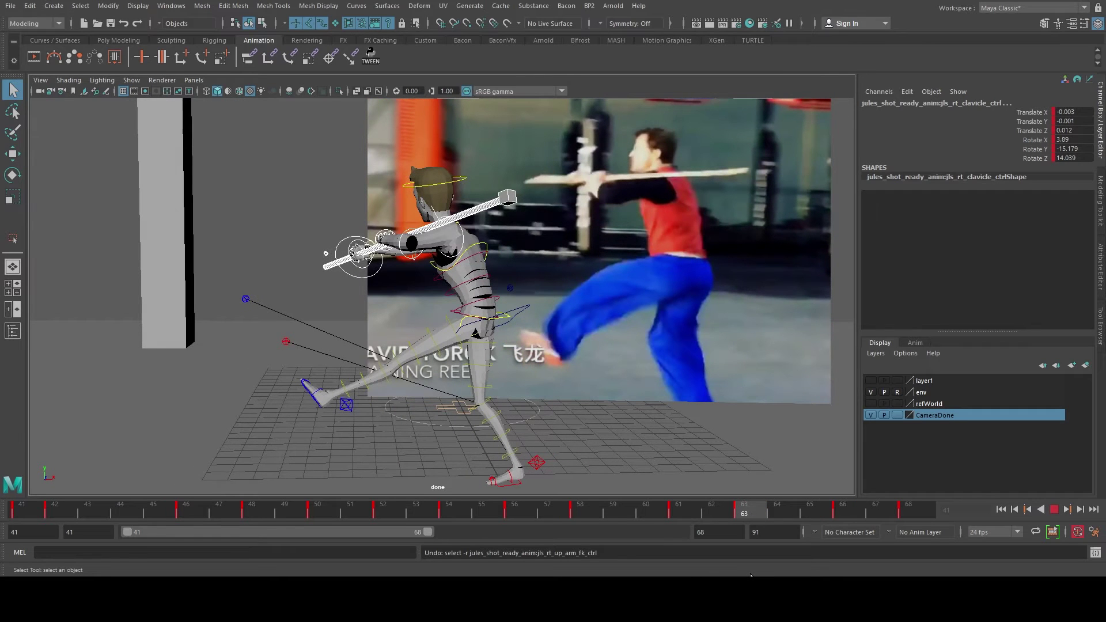
Step: Step through frames 64 to 66 and delete the selected arm, clavicle and staff controls' keys at frame 66
click(790, 513)
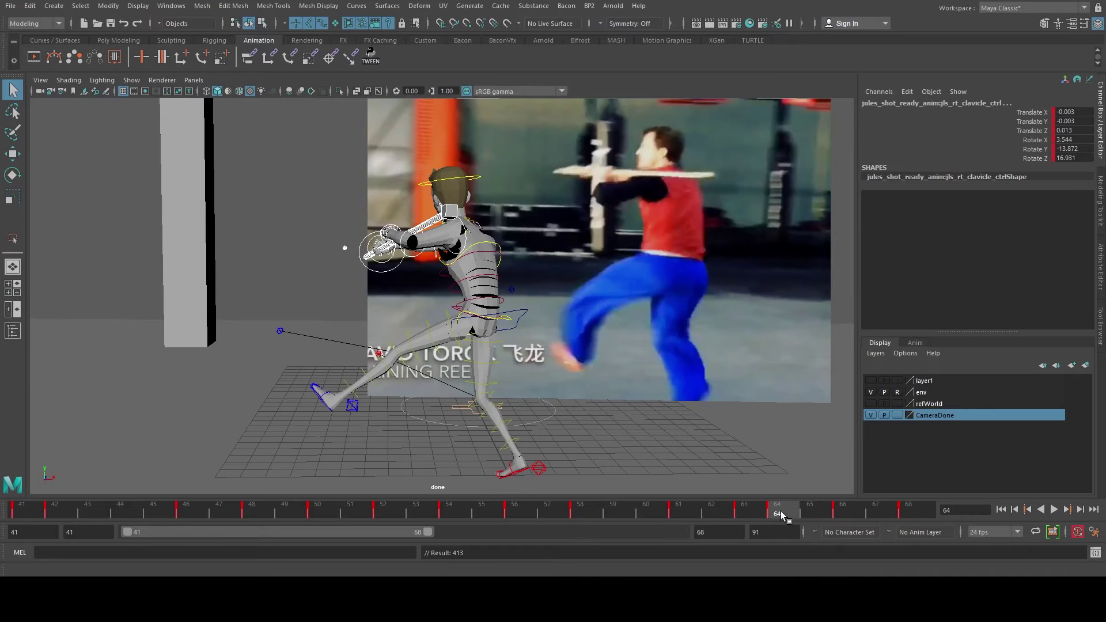
shift+click(784, 514)
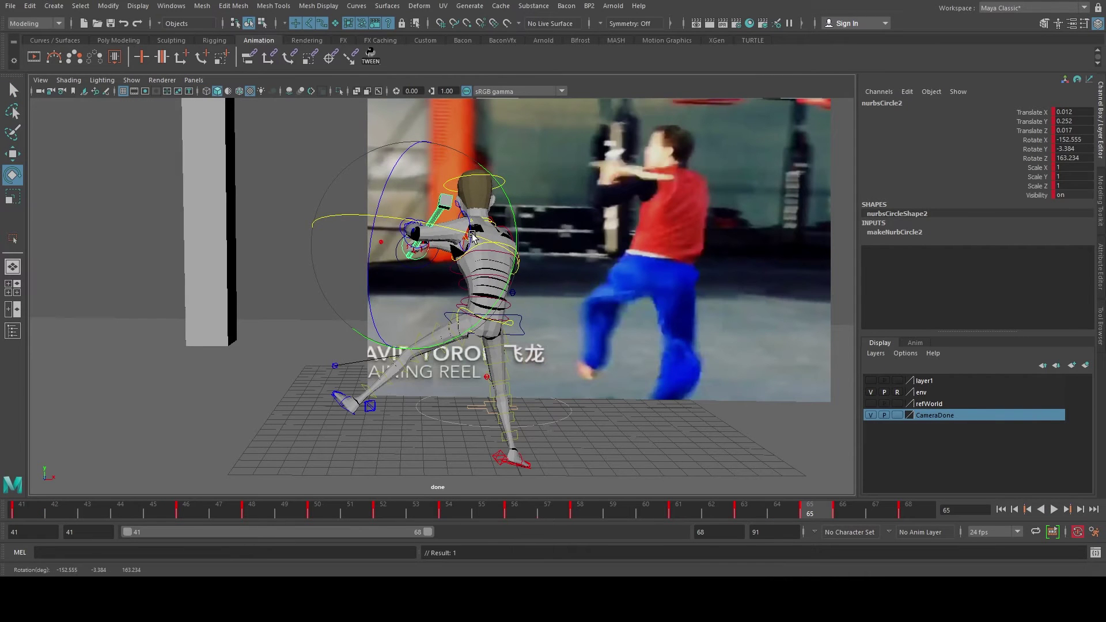
mouse_move(789, 503)
mouse_down()
mouse_move(746, 510)
mouse_move(778, 507)
mouse_up()
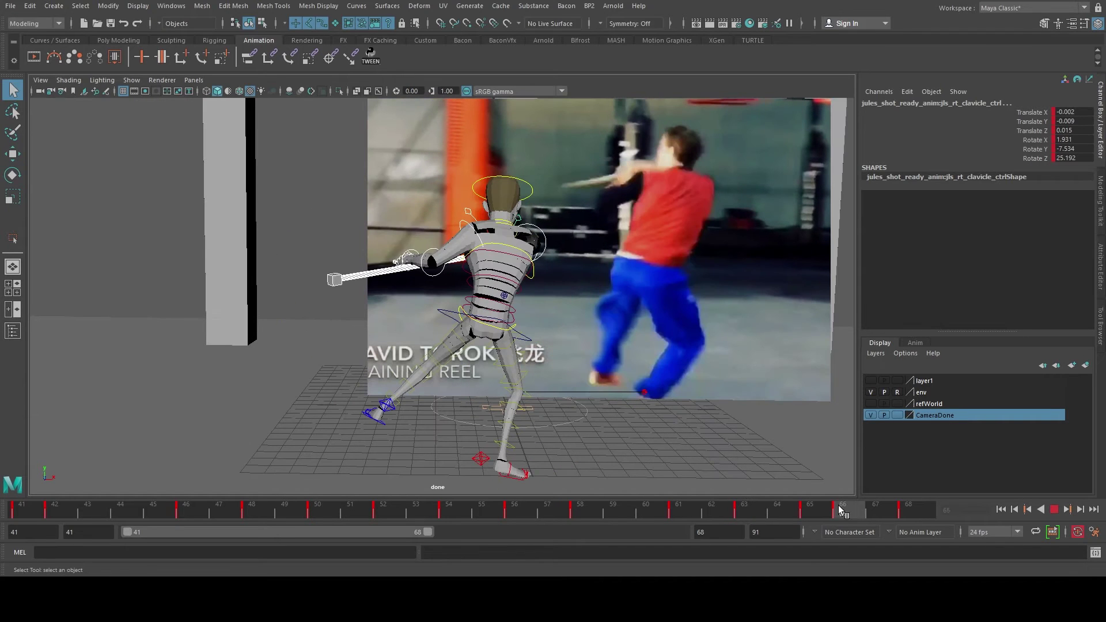
drag(840, 509, 846, 511)
right_click(847, 509)
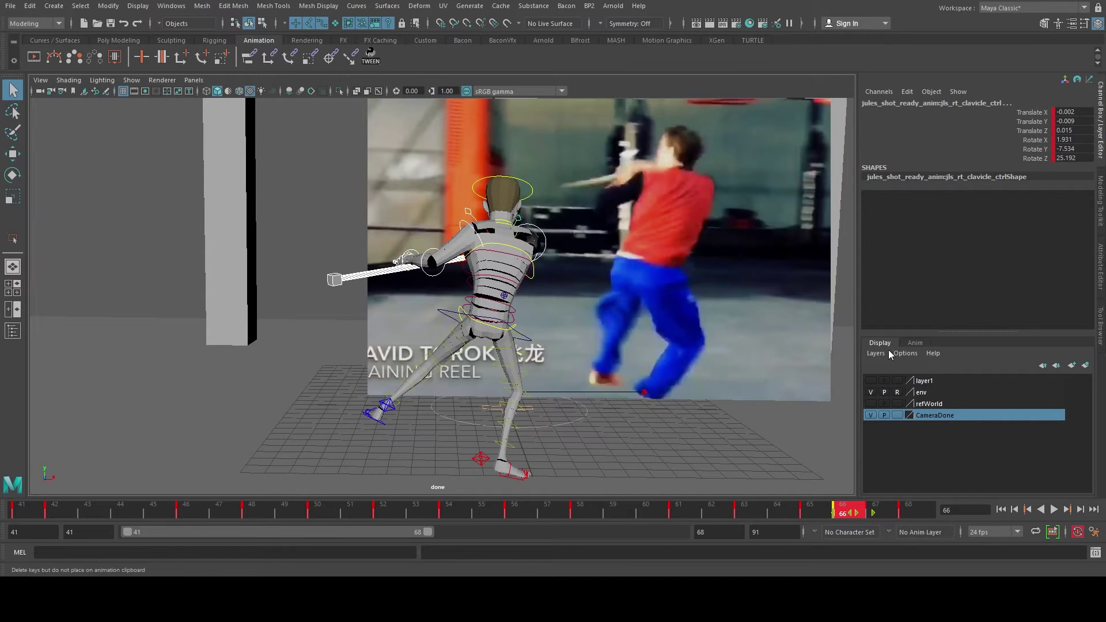
click(887, 347)
drag(855, 521, 897, 510)
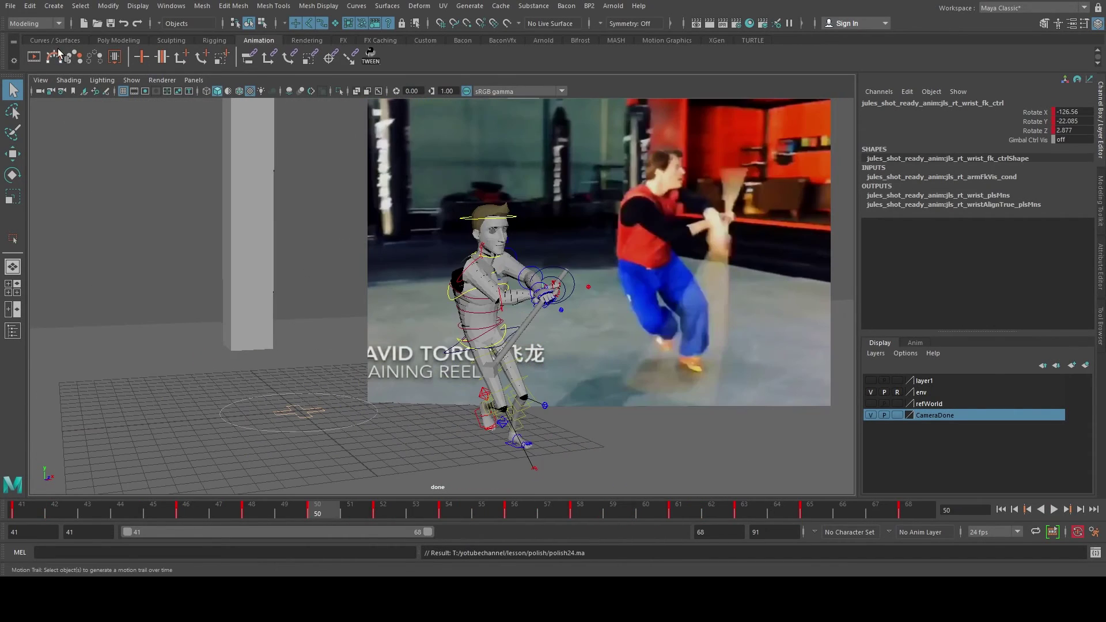
Step: Create a motion trail for the right wrist FK control and scrub from frame 50 to frame 55
click(55, 56)
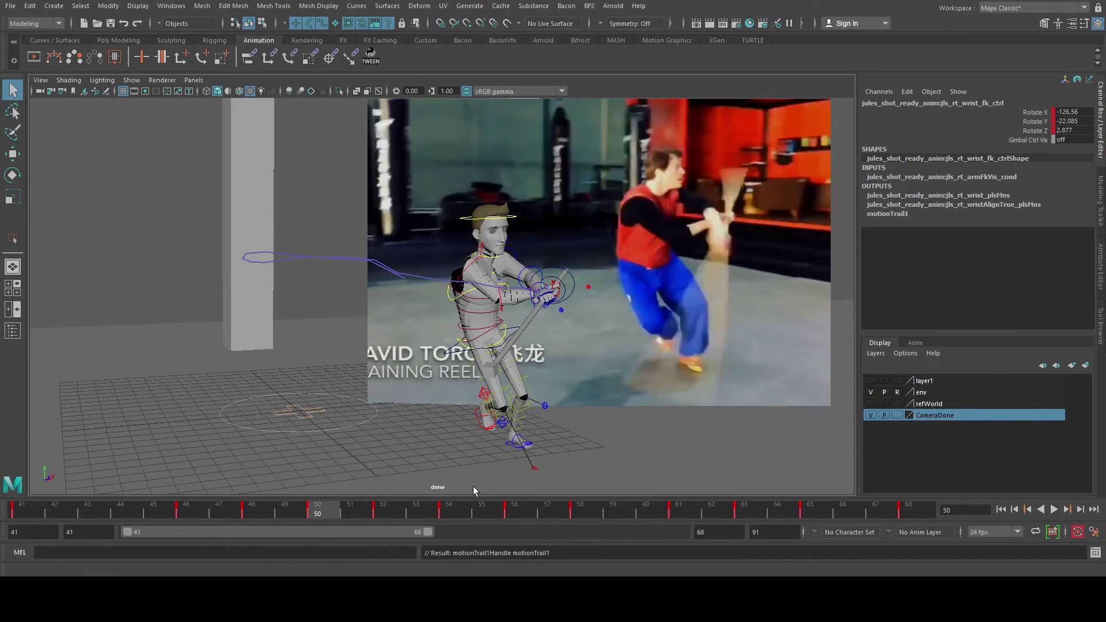
drag(312, 502, 468, 509)
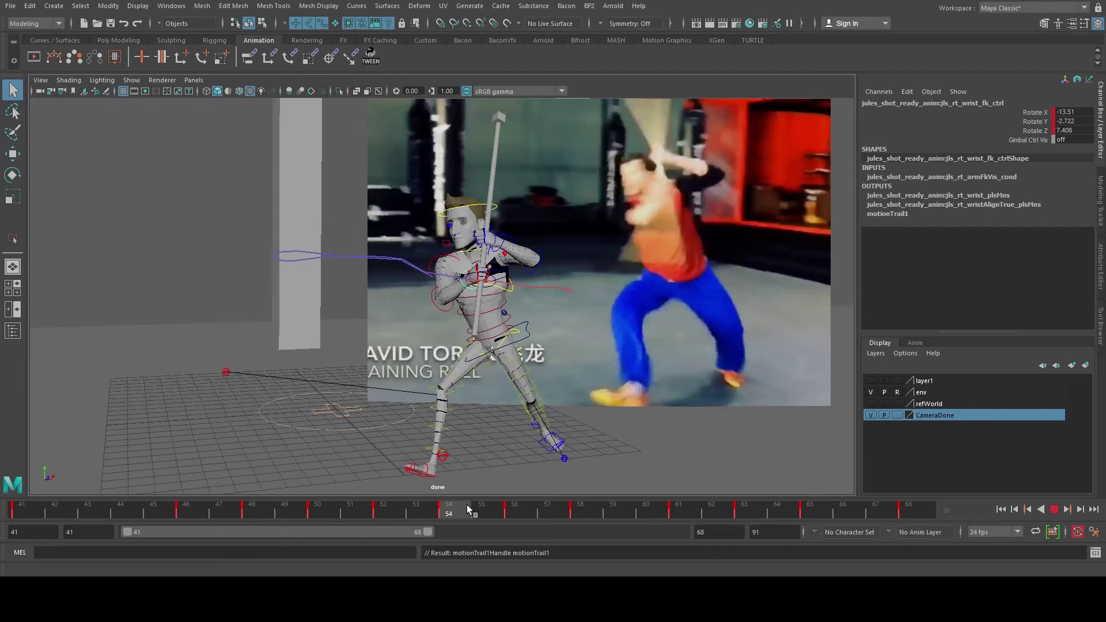
drag(468, 509, 488, 509)
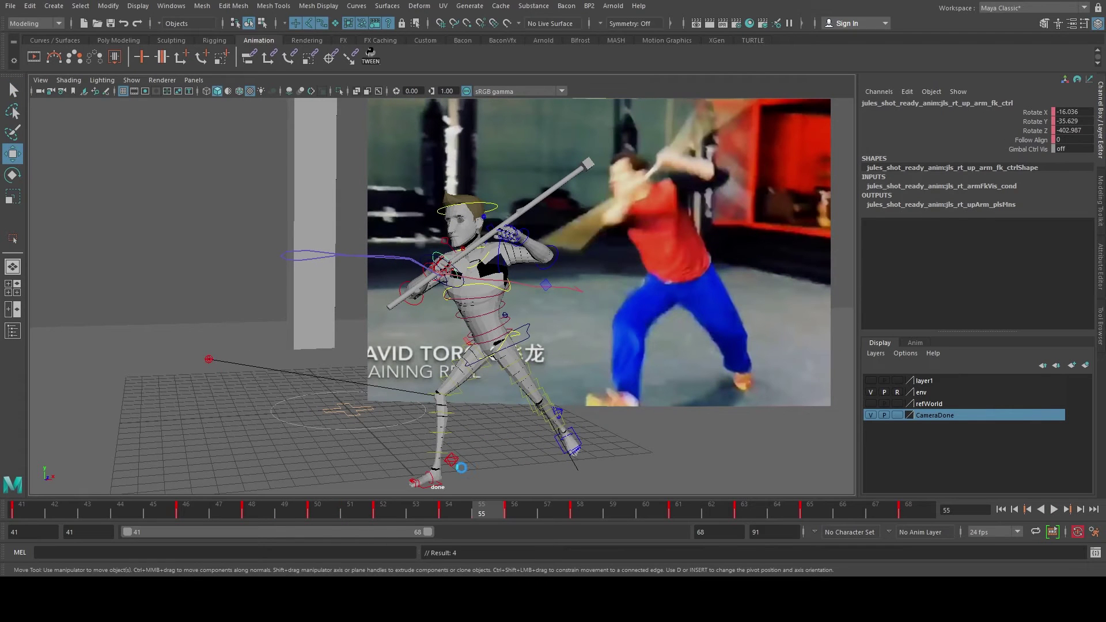
Step: At frame 55, rotate the right upper-arm FK control to X -17.383, Z -391.234 and key it
key(e)
drag(441, 266, 444, 311)
key(s)
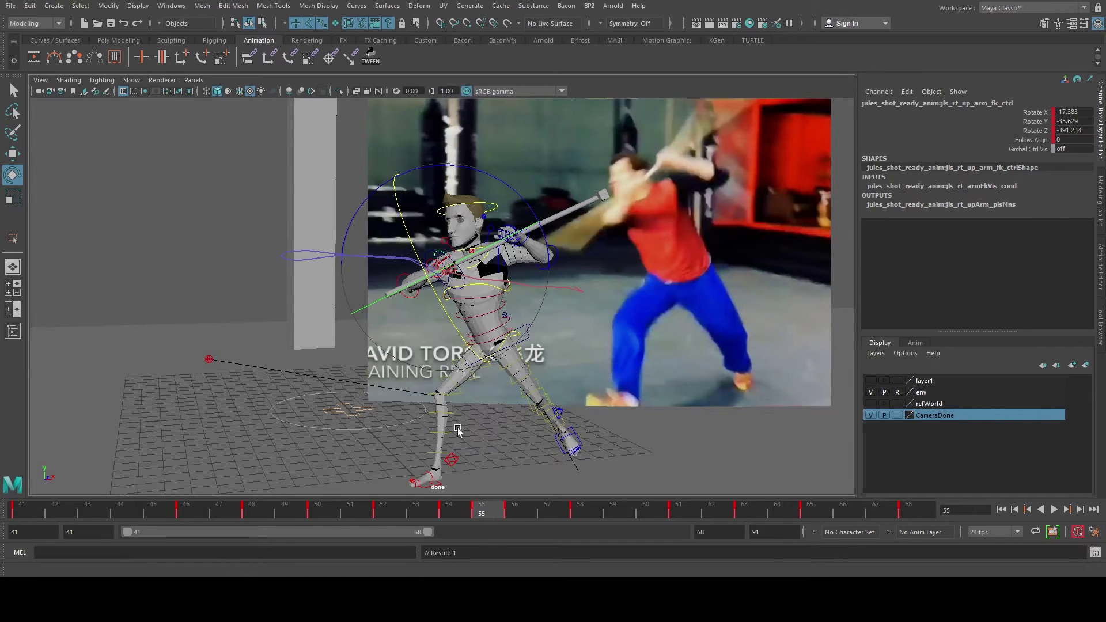
Step: At frame 53, rotate the right elbow FK control to X -5.357, Y -48.378, Z 0.879
drag(458, 507, 428, 508)
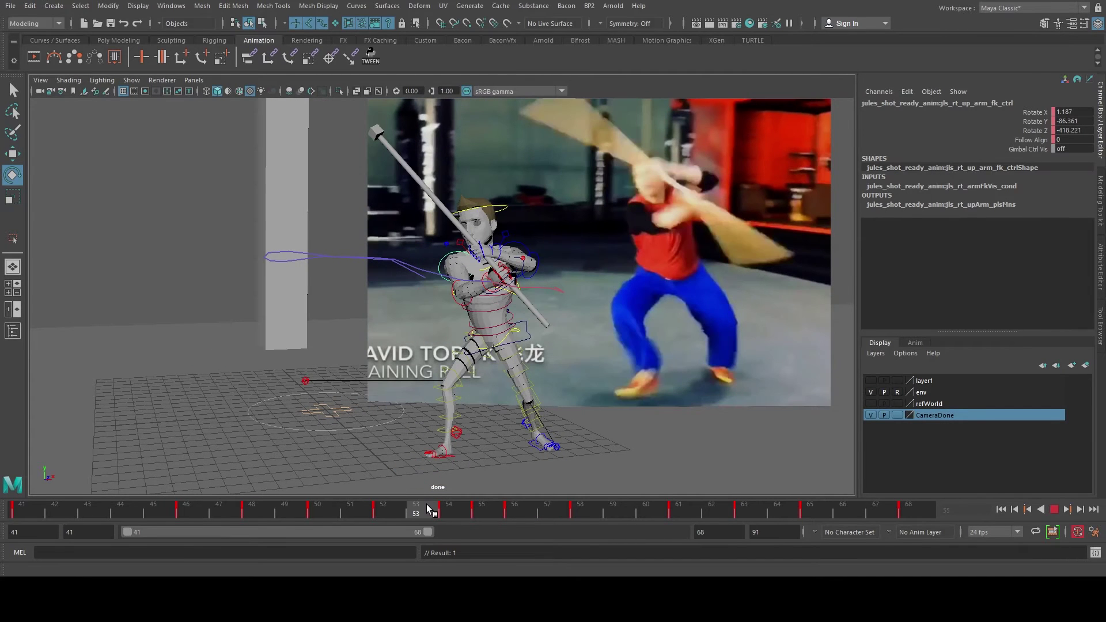
key(q)
click(461, 304)
key(e)
drag(506, 313, 498, 329)
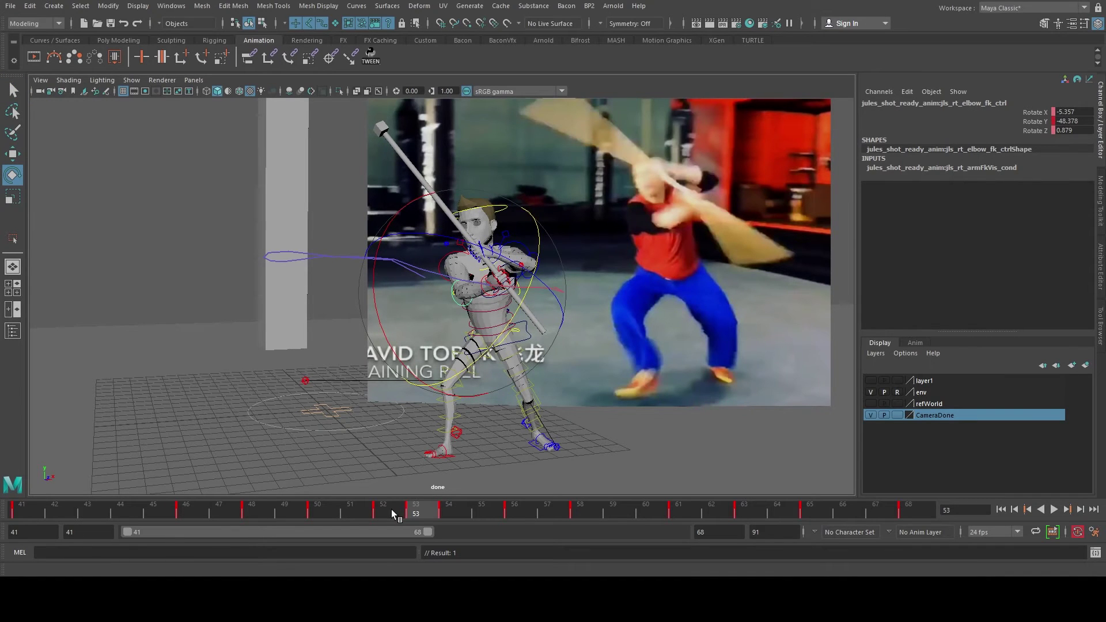
Step: At frame 51, rotate the right elbow FK control to Rotate Y -40.015 and key it
mouse_move(392, 509)
mouse_down()
mouse_move(315, 509)
mouse_move(349, 505)
mouse_up()
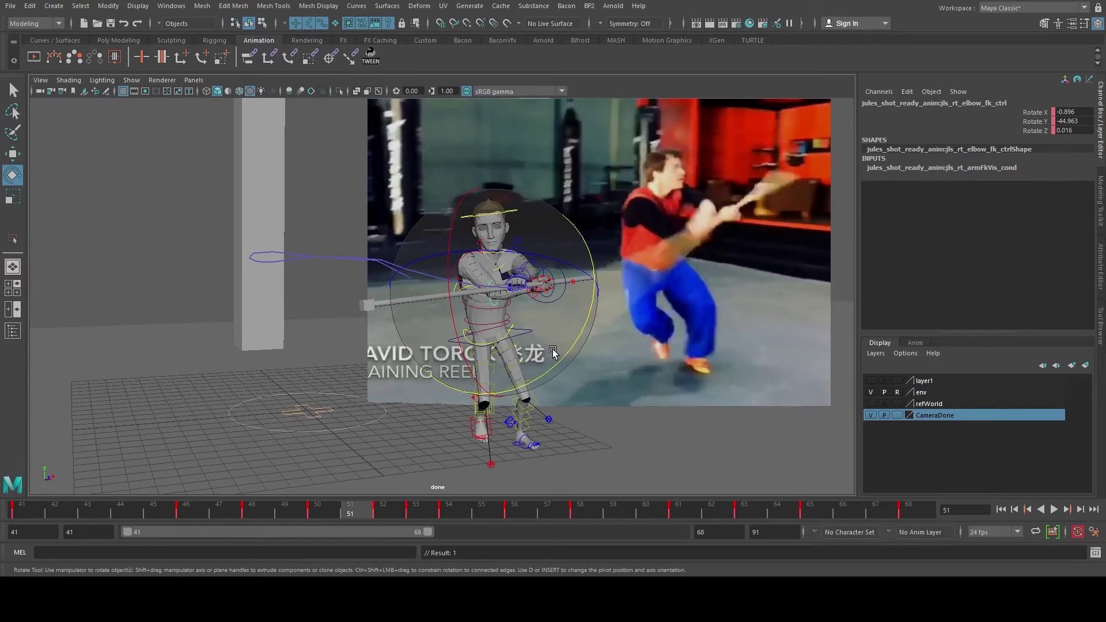
drag(563, 352, 562, 360)
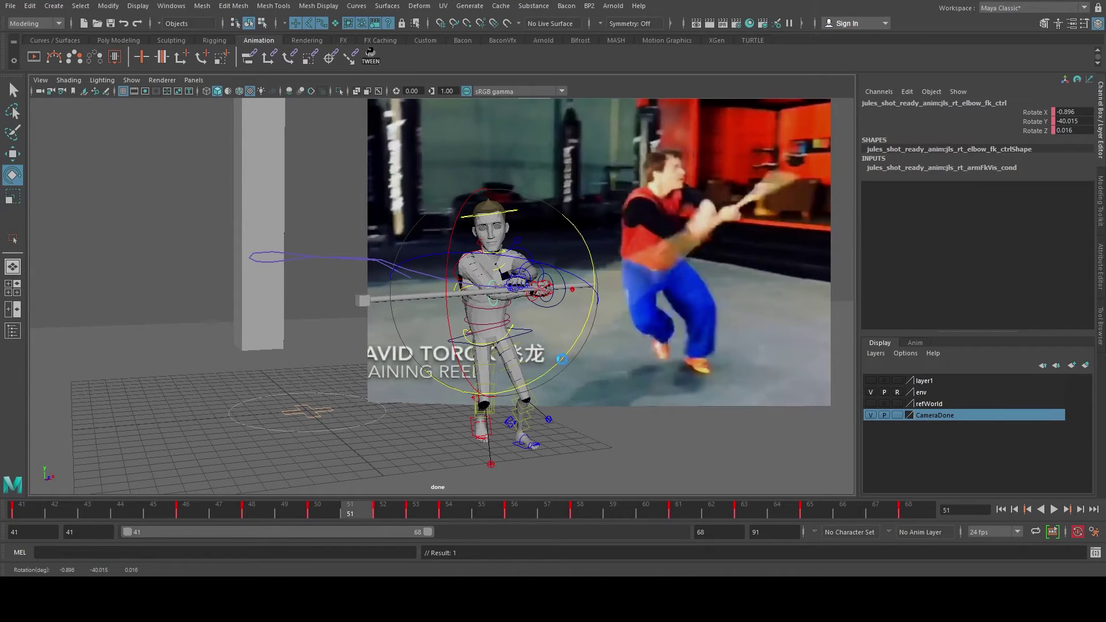
key(s)
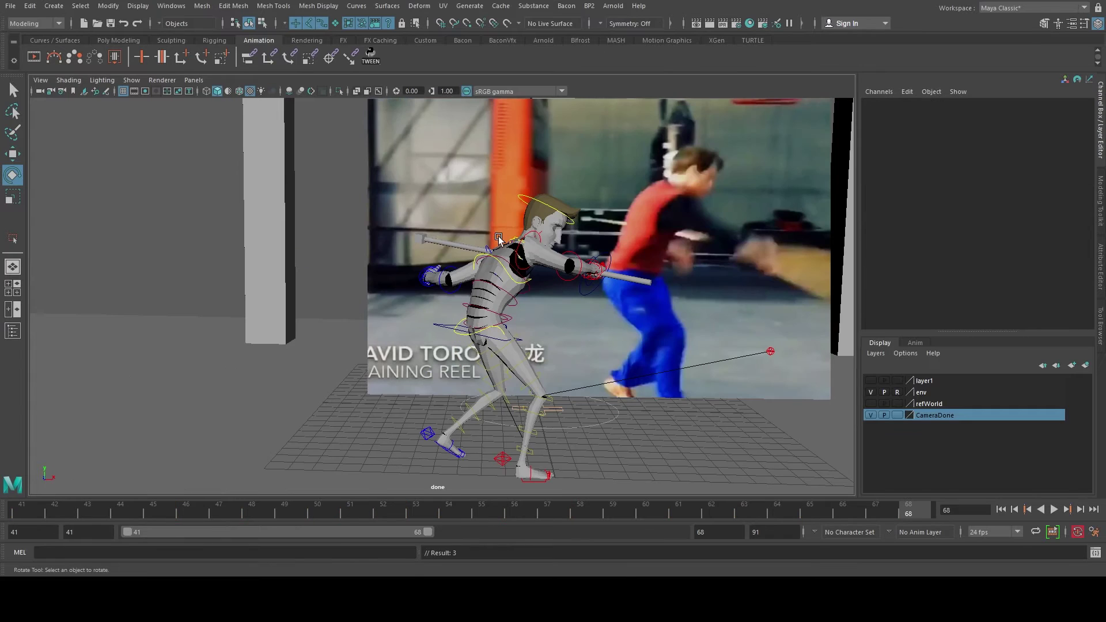
Step: Create a motion trail for the cube at the staff's tip and review its arc up to frame 51
key(q)
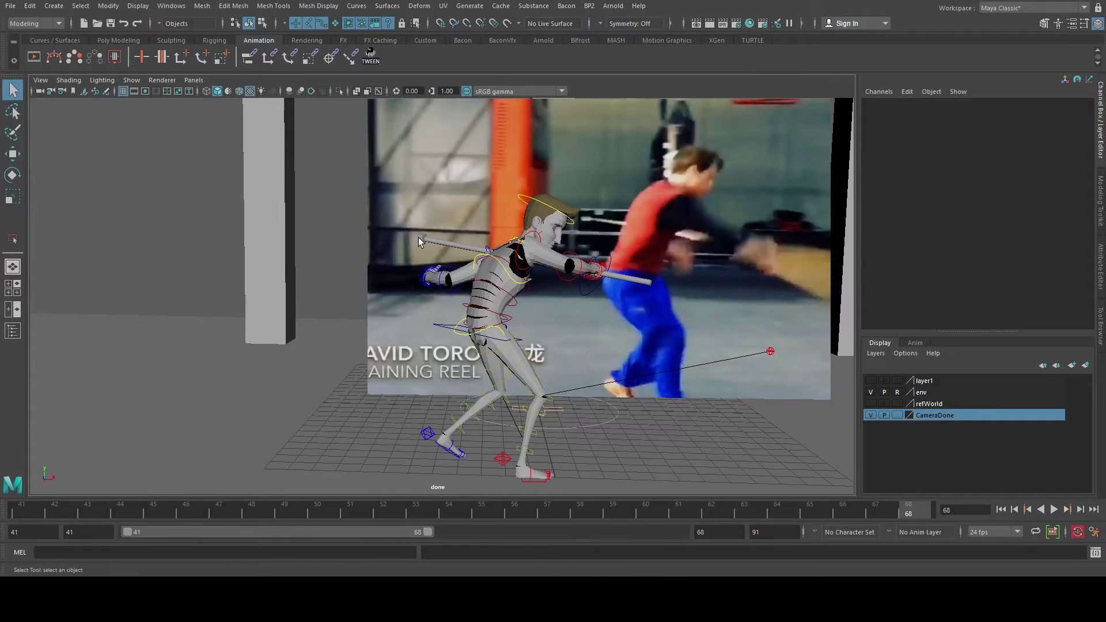
click(423, 241)
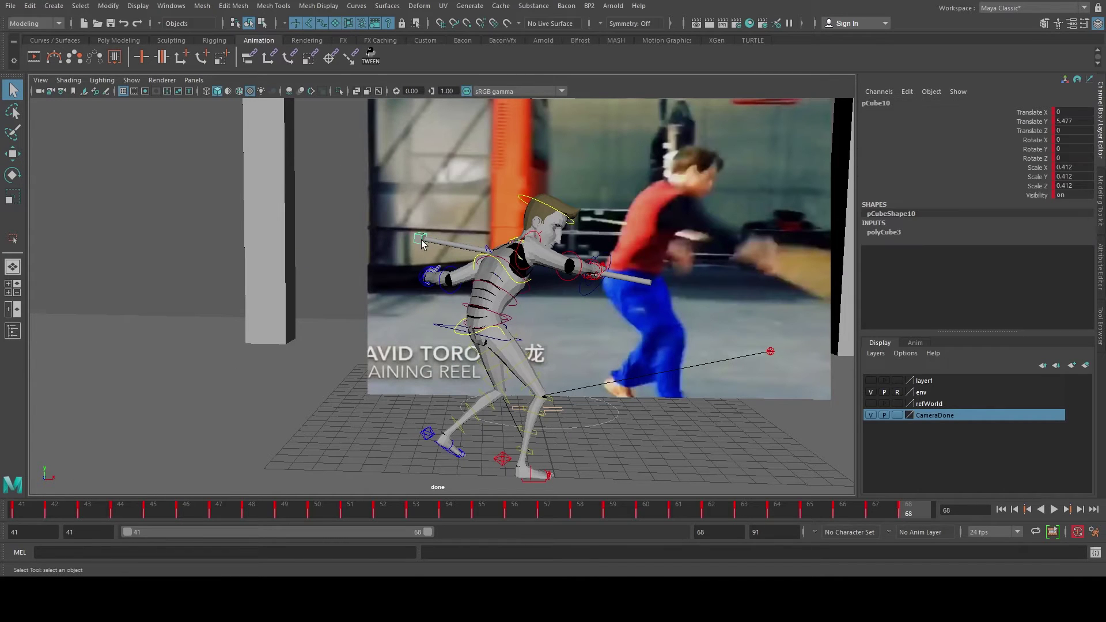
click(55, 57)
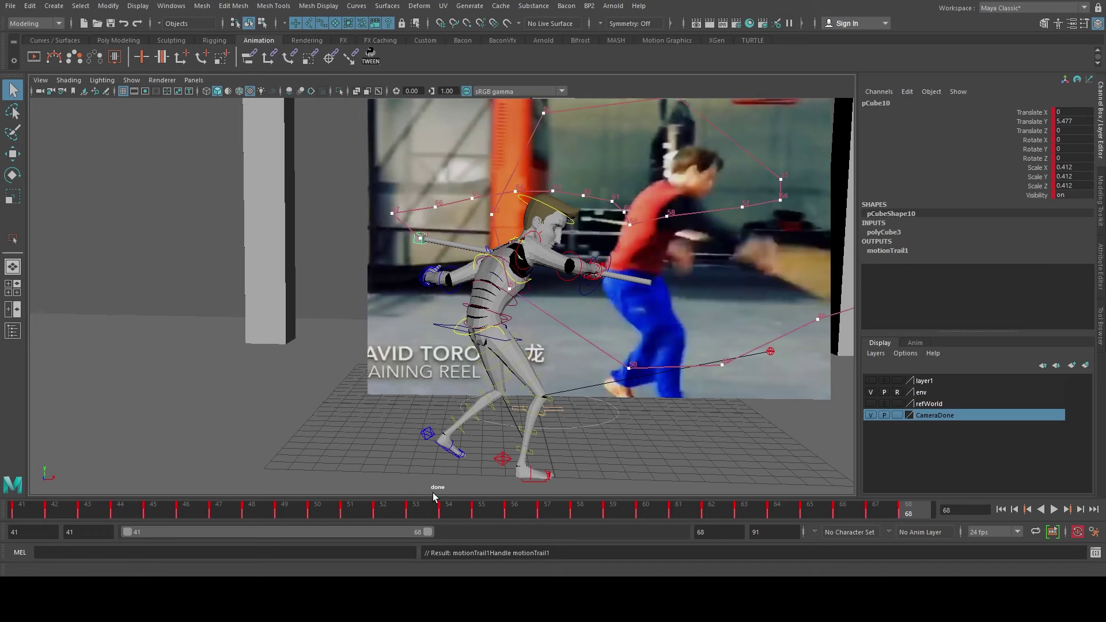
key(alt+v)
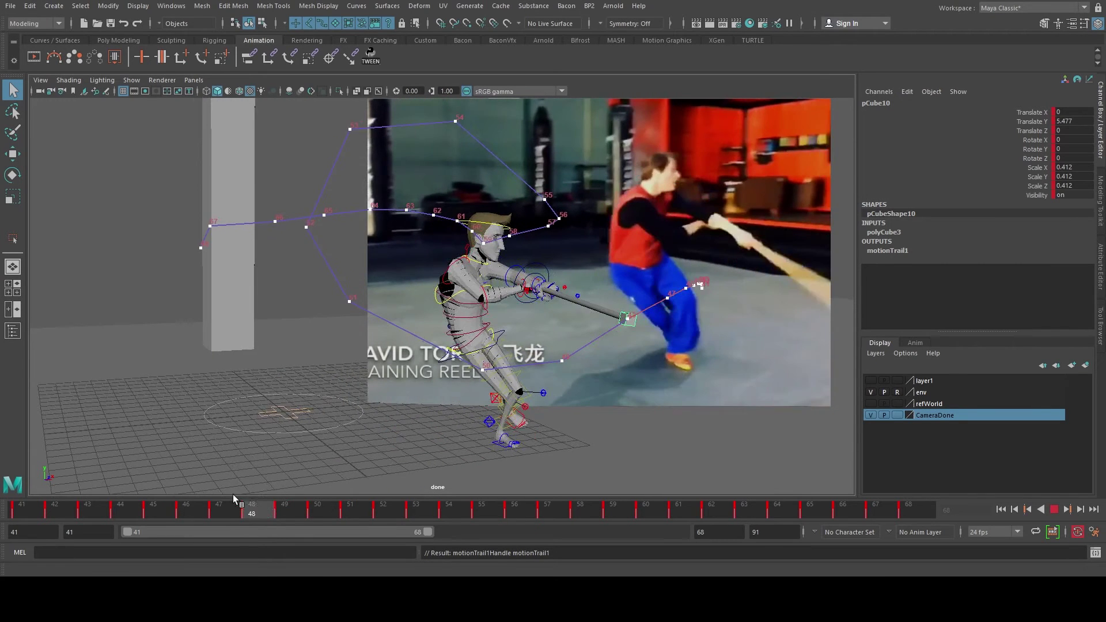
key(alt+v)
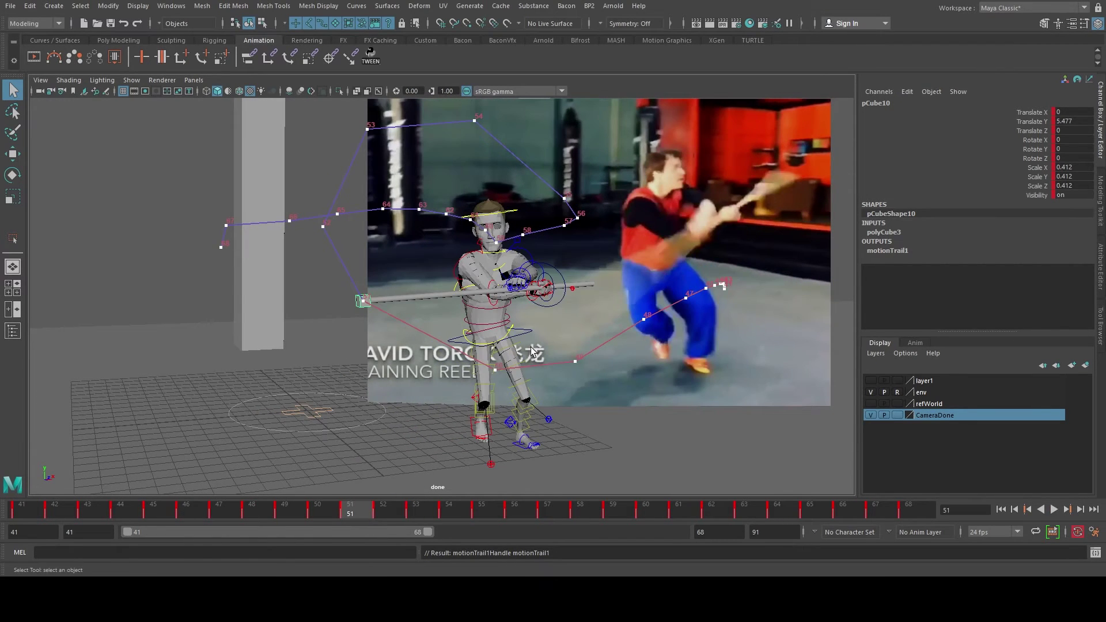
Step: At frame 55, rotate the staff's circle control to X -190.382, Y -5.023, Z 171.972
click(552, 300)
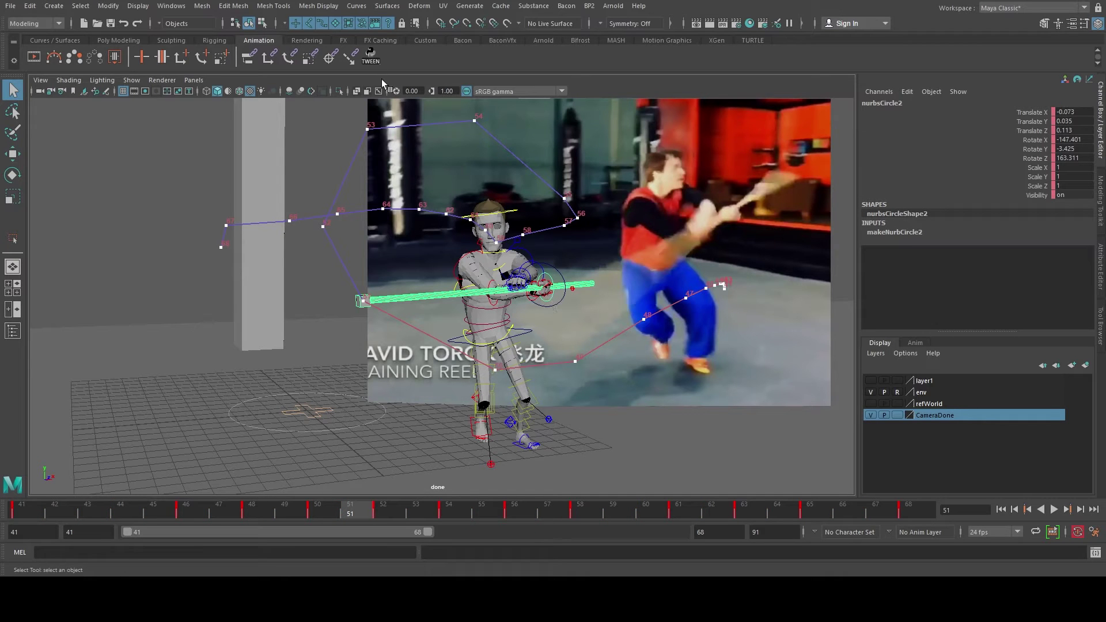
key(alt+v)
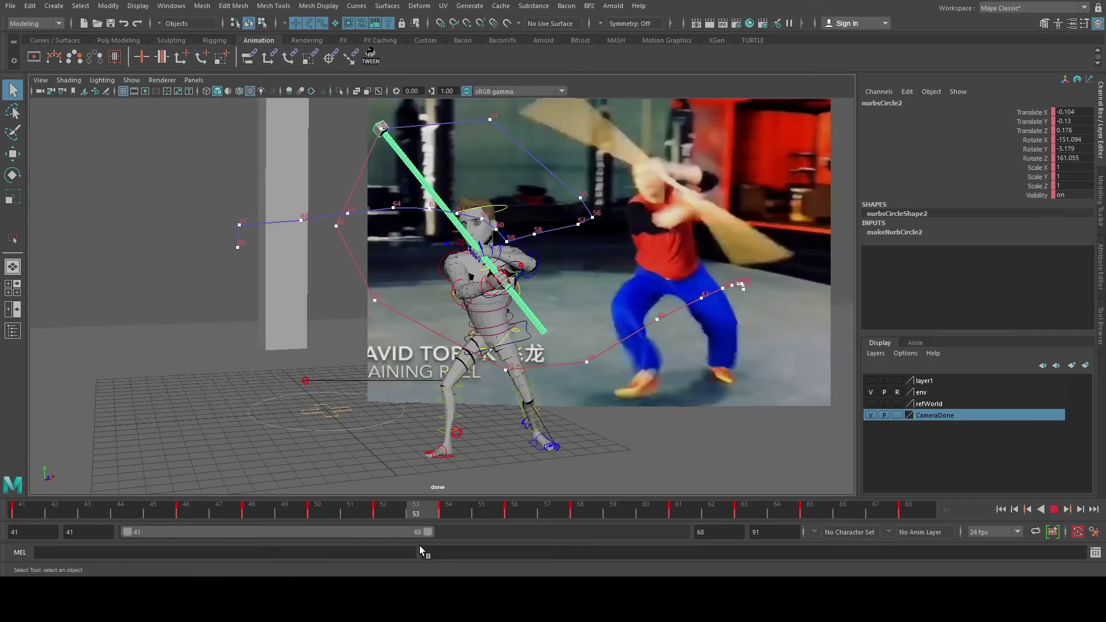
key(alt+v)
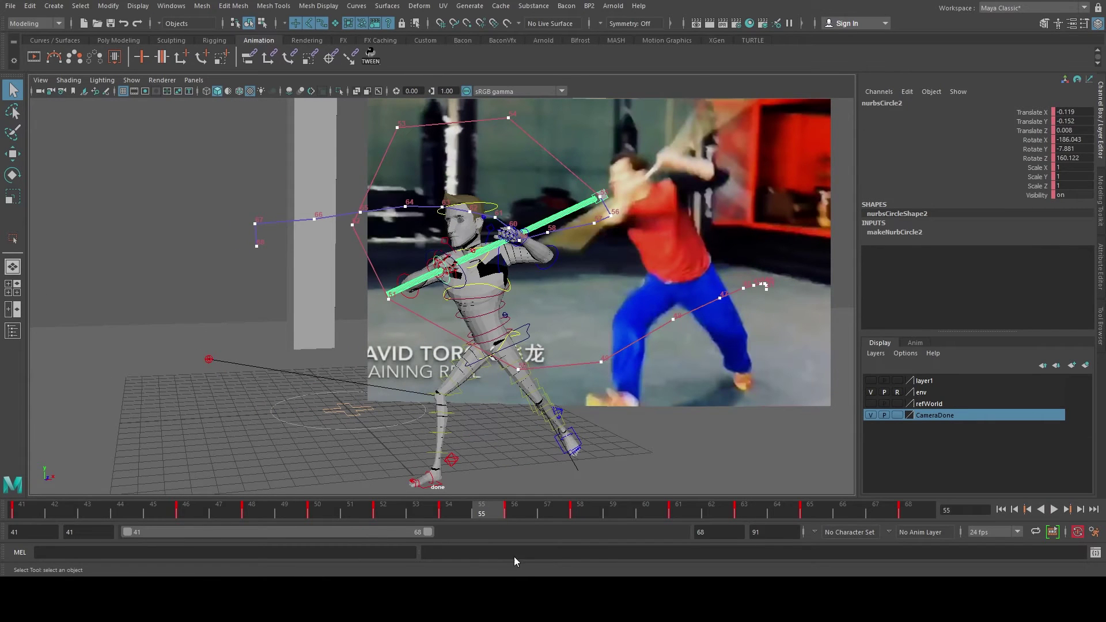
key(e)
drag(343, 246, 347, 274)
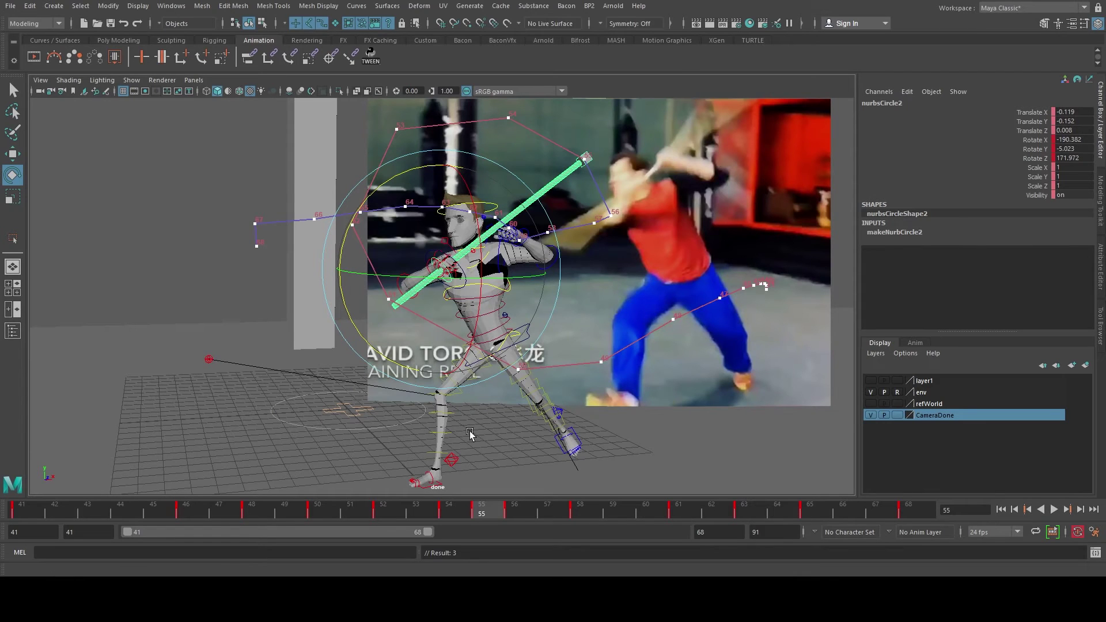
Step: Rotate the staff's circle control at frame 56 and undo the last right wrist rotation
click(518, 511)
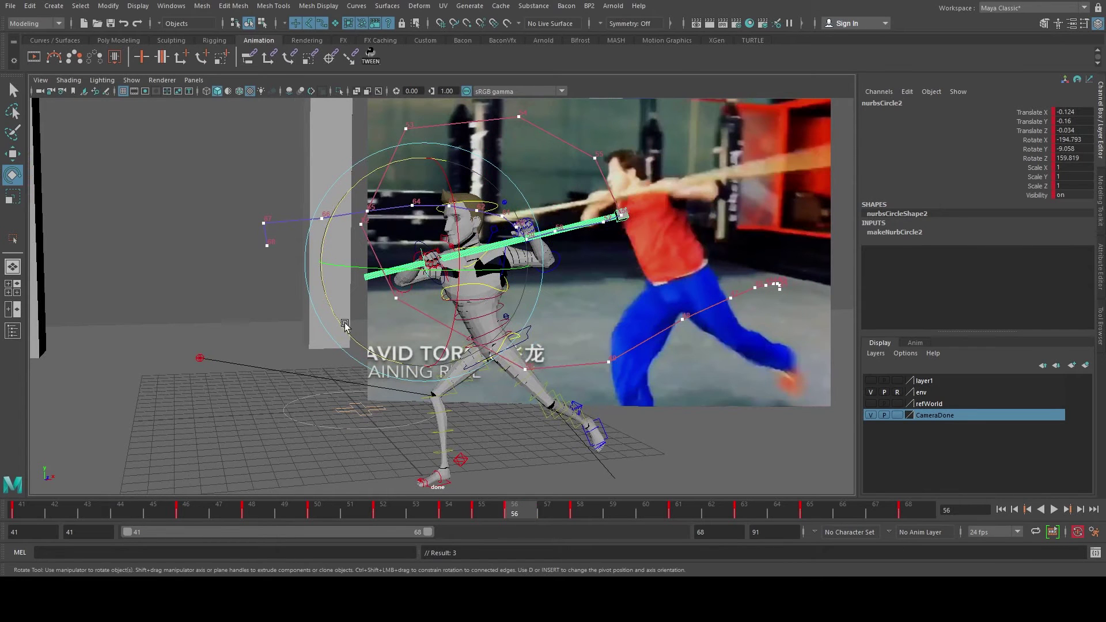
drag(337, 320, 457, 236)
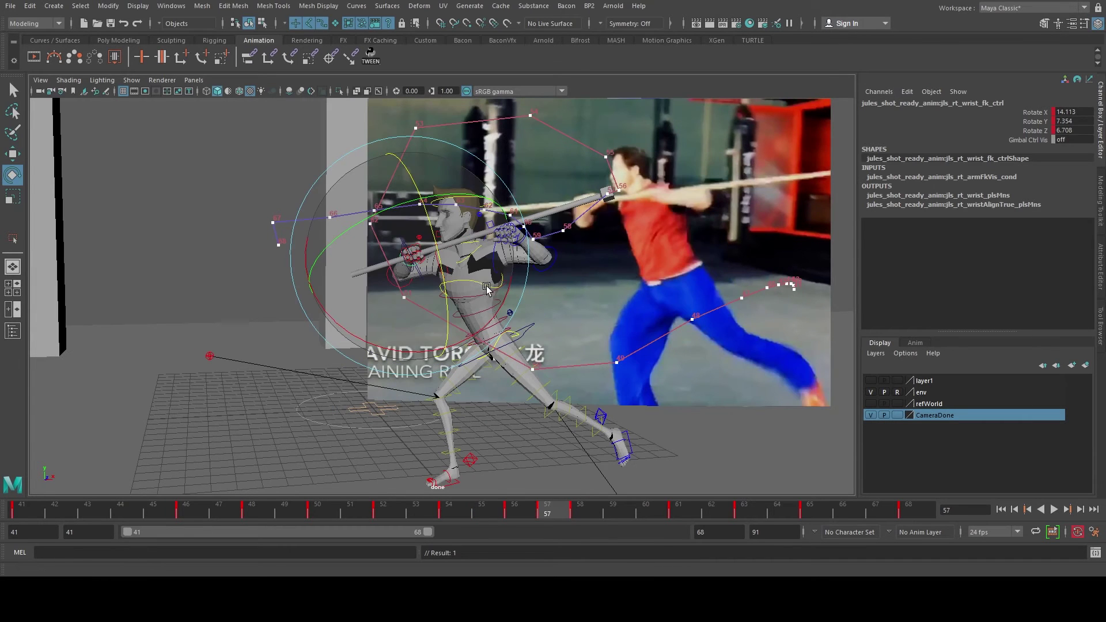
key(ctrl+z)
Step: At frame 58, rotate the right wrist FK control to X 9.595, Y 2.713, Z -0.144 and key it
click(577, 503)
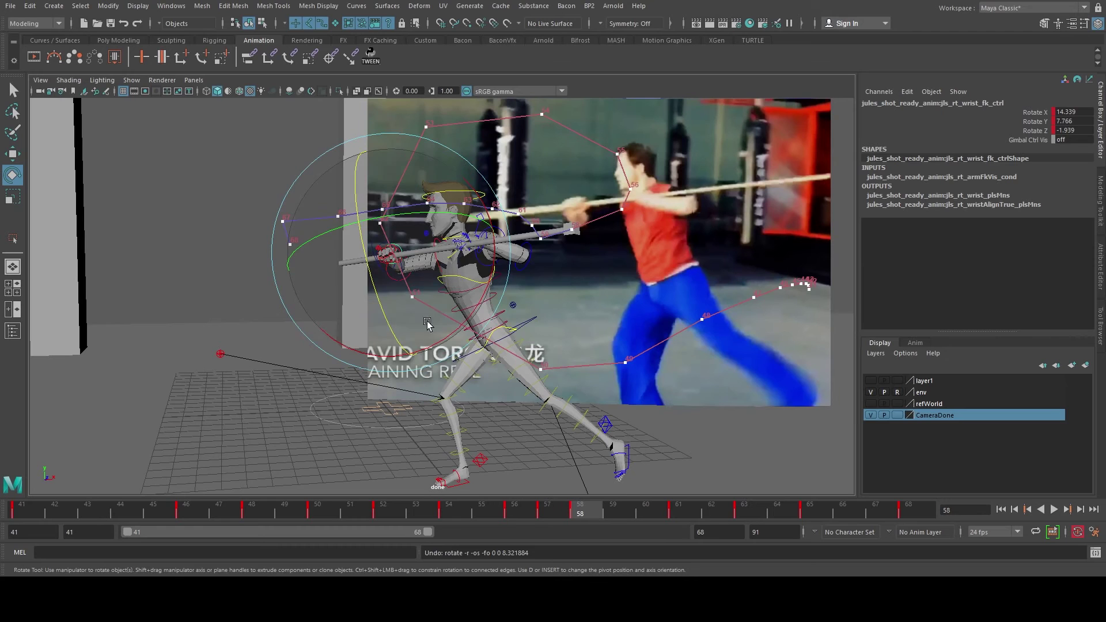
drag(410, 246, 414, 252)
key(s)
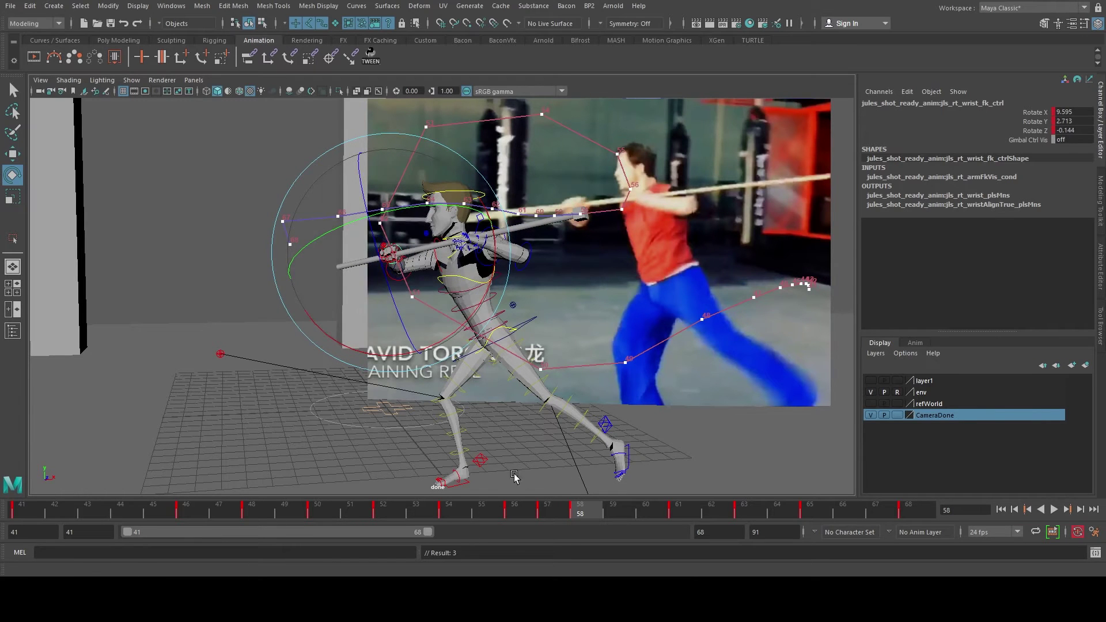
Step: Rotate and key the right wrist FK control at the preceding key, and key it at frame 56 with X 11.201, Y 5.632, Z 0.01
key(comma)
drag(370, 353, 421, 352)
key(s)
click(514, 512)
key(s)
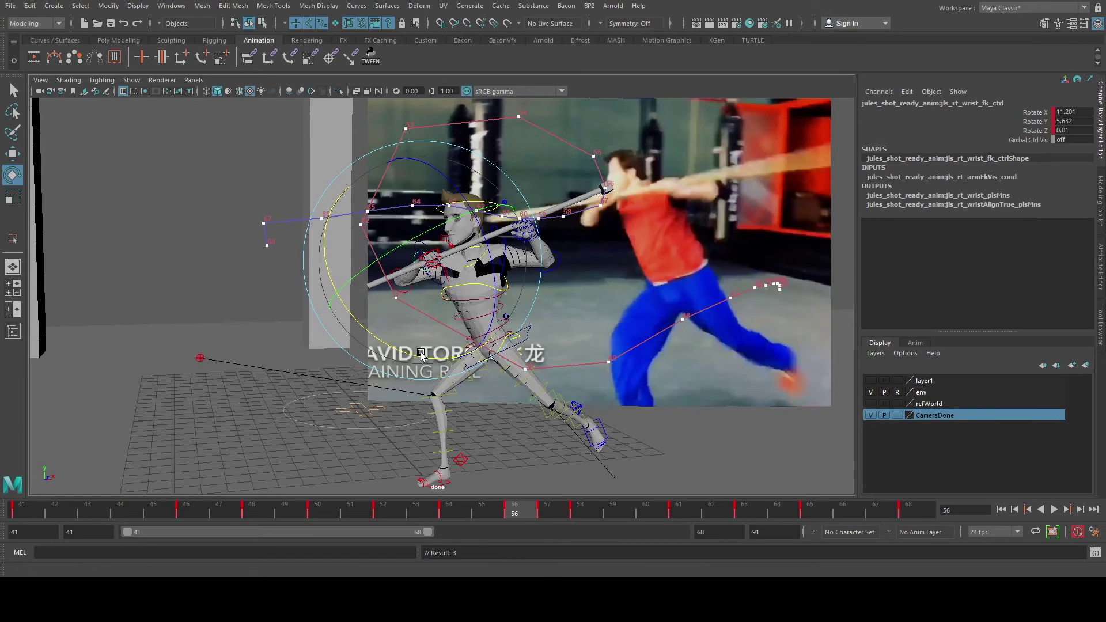
Step: Rotate the right wrist FK control to X -5.049, Y -19.568, Z 5.504 at frame 66 and X -1.031, Y -30.055, Z 6.648 at frame 67
drag(540, 507, 835, 553)
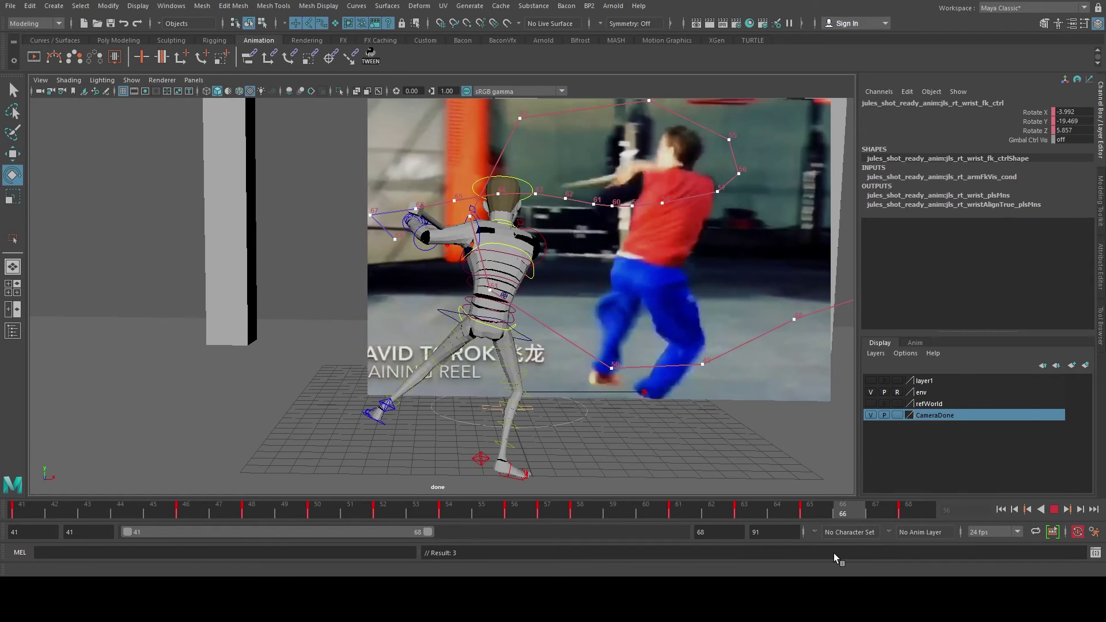
mouse_move(449, 280)
mouse_down()
mouse_move(441, 269)
mouse_move(462, 268)
mouse_up()
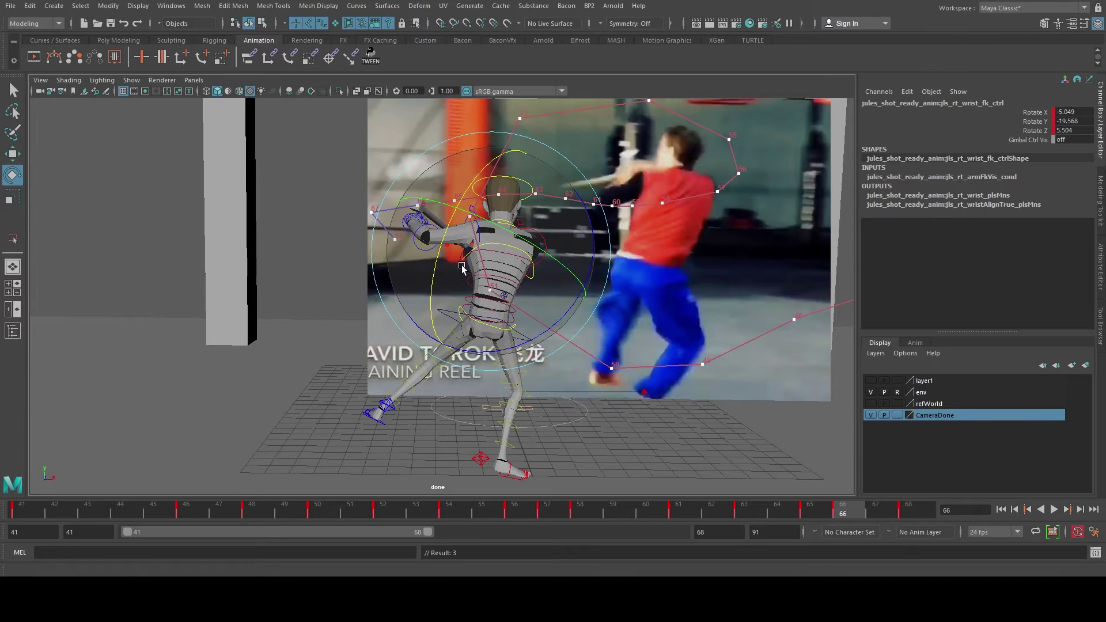
click(882, 515)
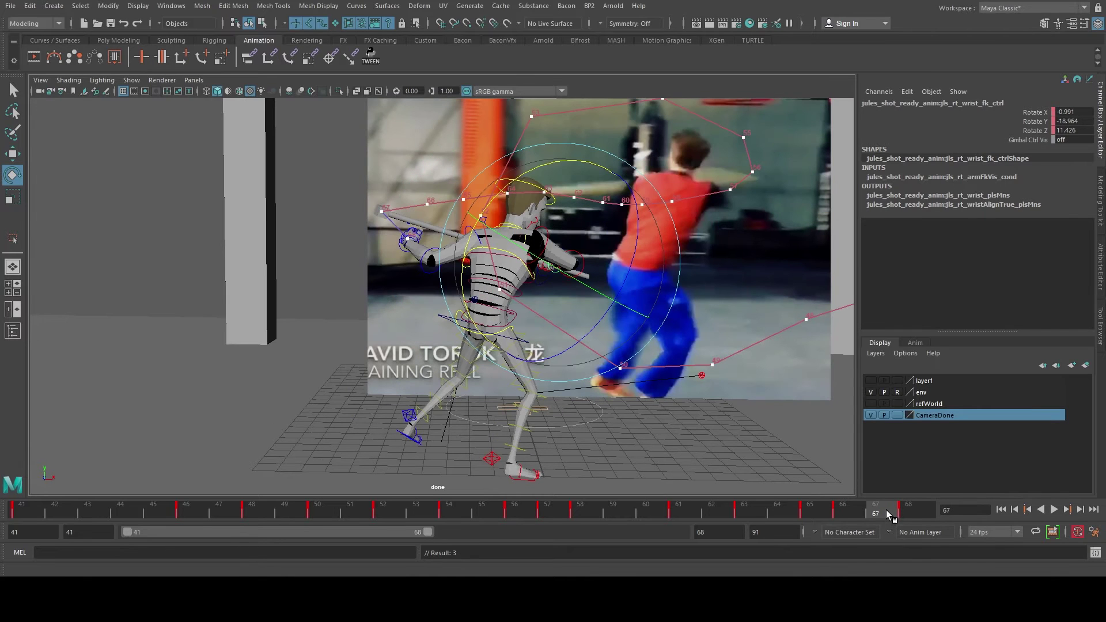
drag(488, 263, 511, 267)
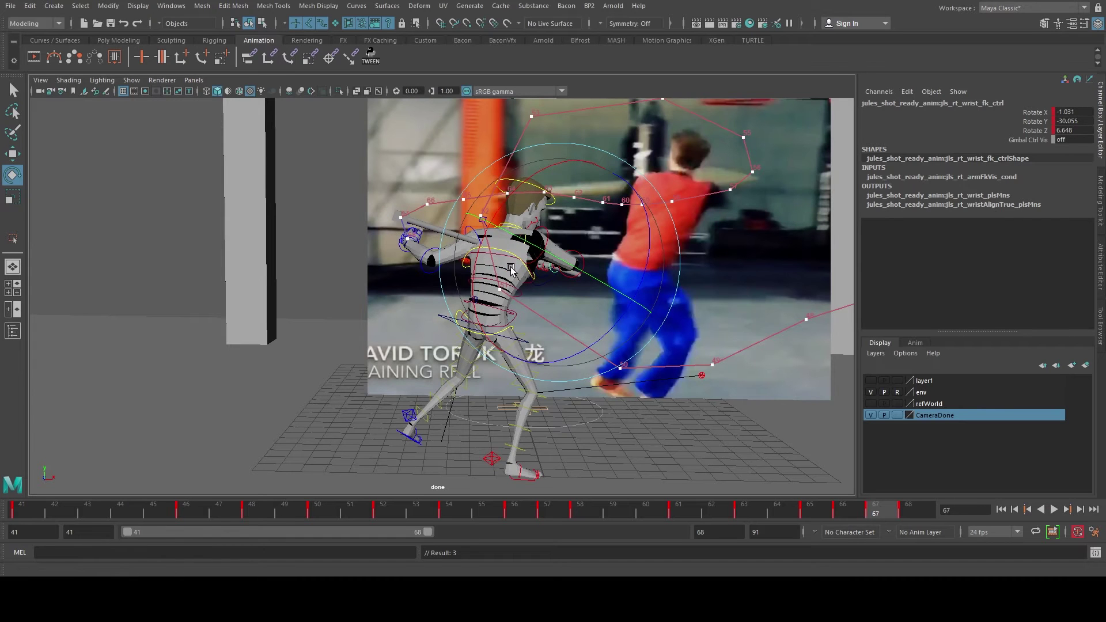
drag(859, 511, 905, 514)
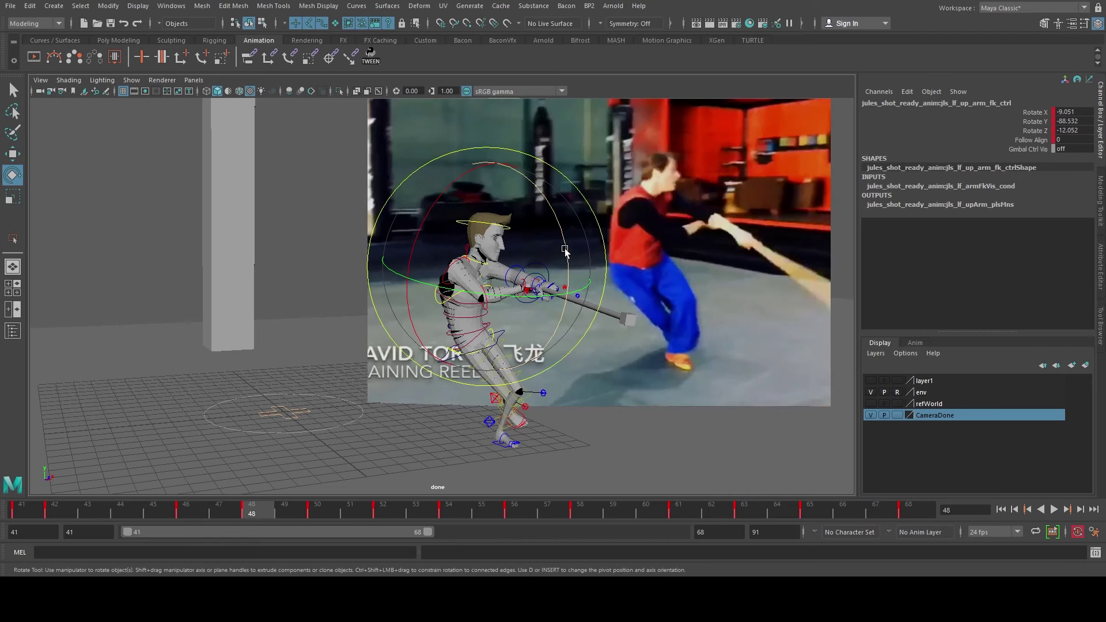
Step: Rotate the left upper arm FK control at frame 48, to -6.517, -84.812, -11.638 at frame 50 and -8.991, -86.762, -11.767 at frame 49
drag(566, 247, 563, 242)
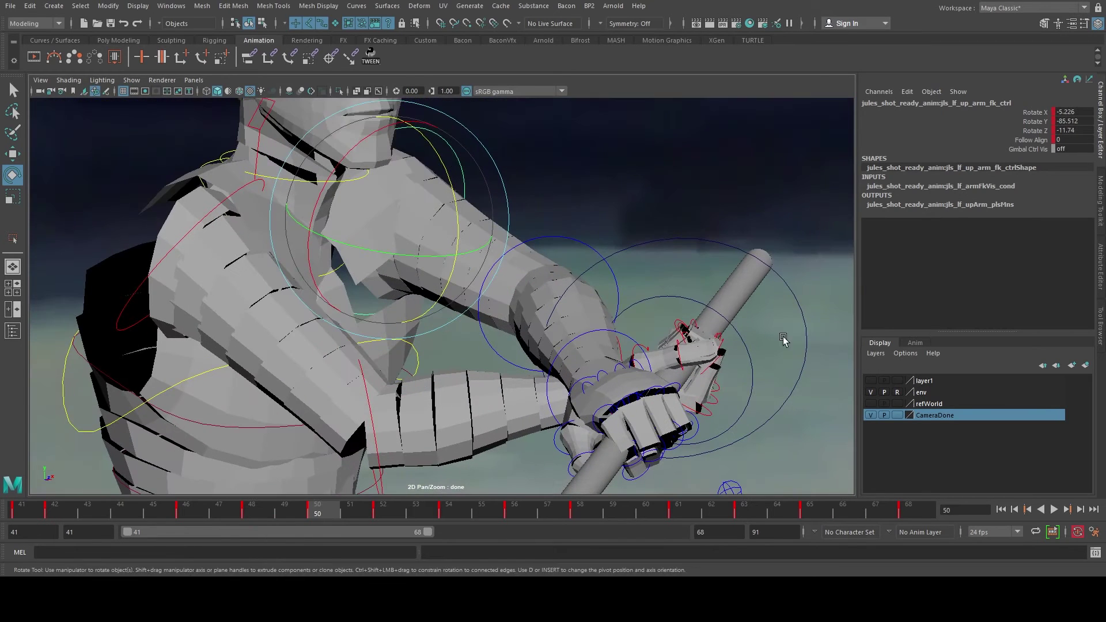
middle_drag(460, 235, 427, 185)
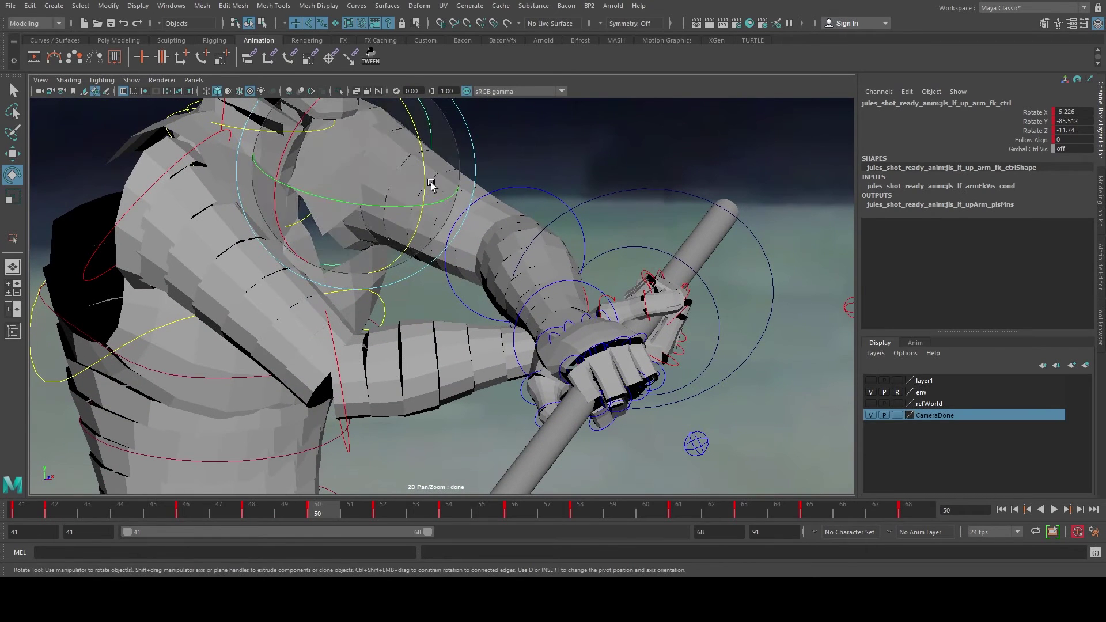
drag(425, 176, 398, 208)
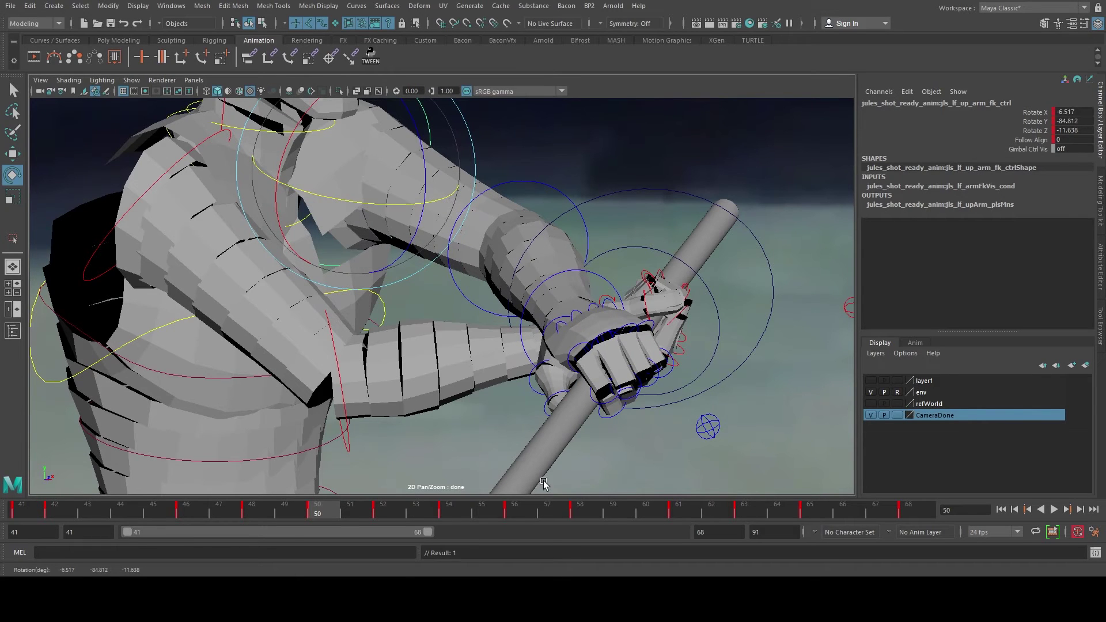
drag(333, 507, 289, 507)
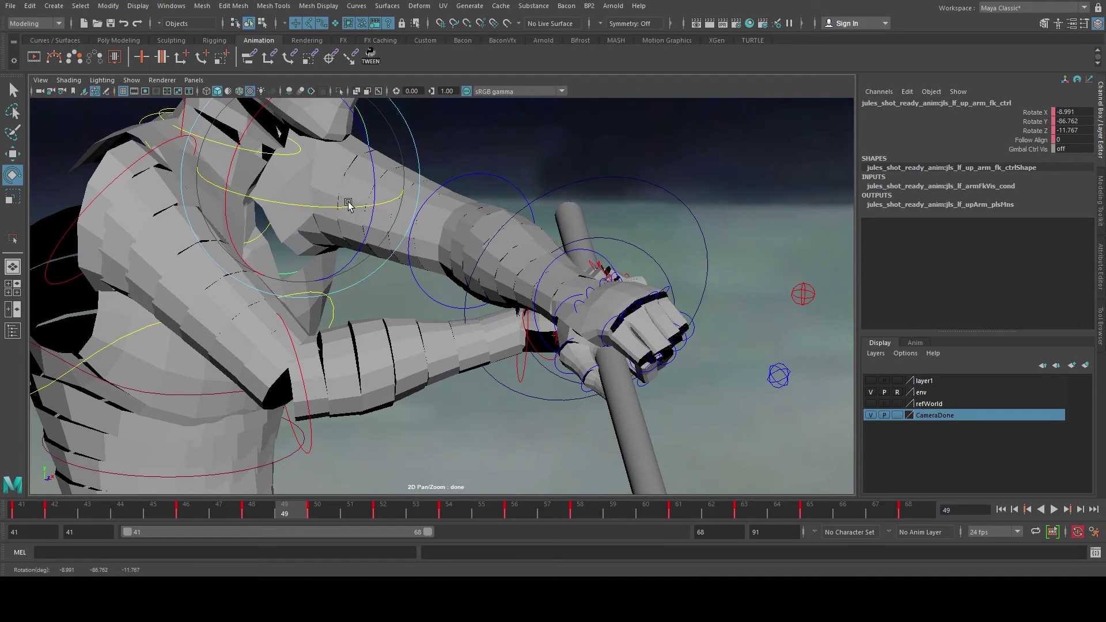
Step: At frame 51, rotate the left elbow FK control to X 0.027, Y -31.143, Z -1.063 so the hand meets the staff
click(351, 507)
key(Down)
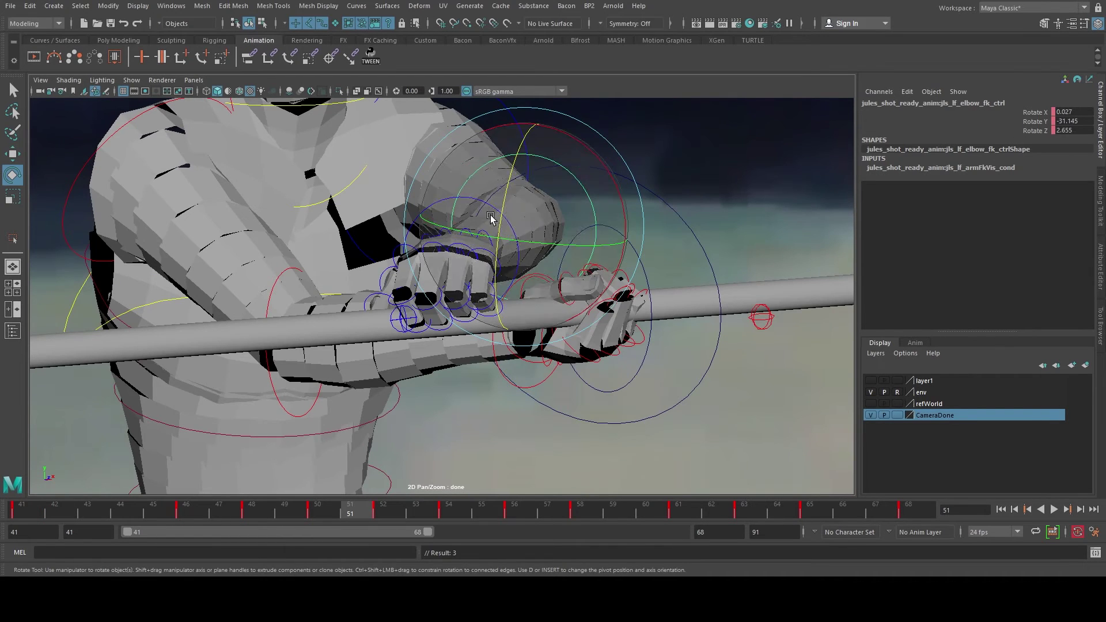
drag(490, 216, 496, 219)
drag(495, 218, 496, 219)
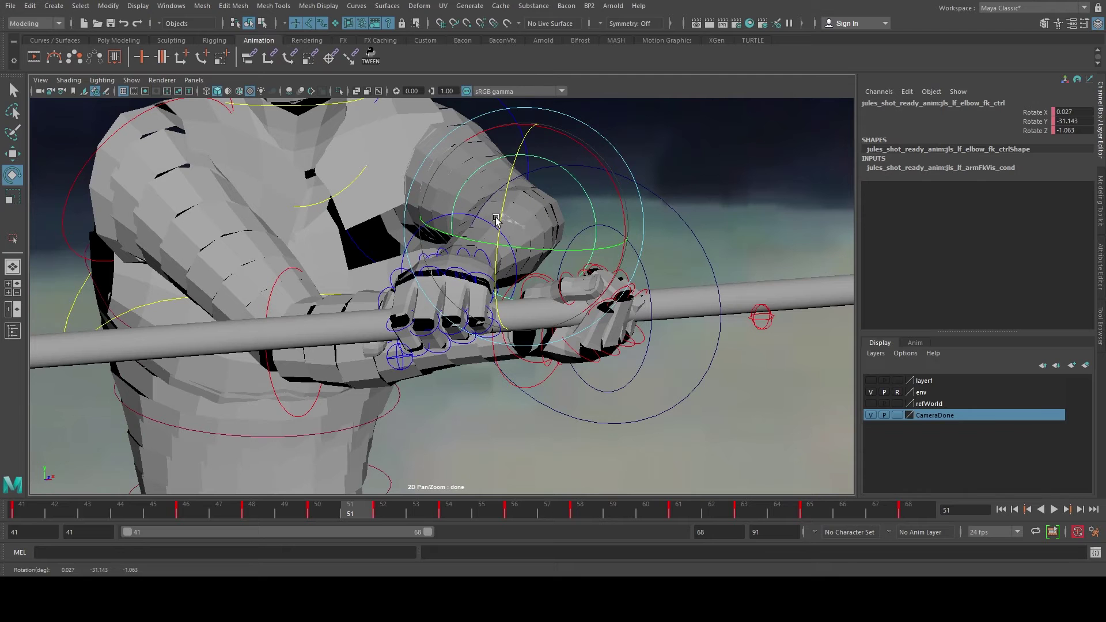
Step: At frame 53, rotate the left elbow FK control to X 0.065, Y -70.565, Z 4.248 and the left wrist to X -33.705, Y 6.532, Z 7.171
drag(377, 517, 448, 513)
right_drag(487, 351, 429, 352)
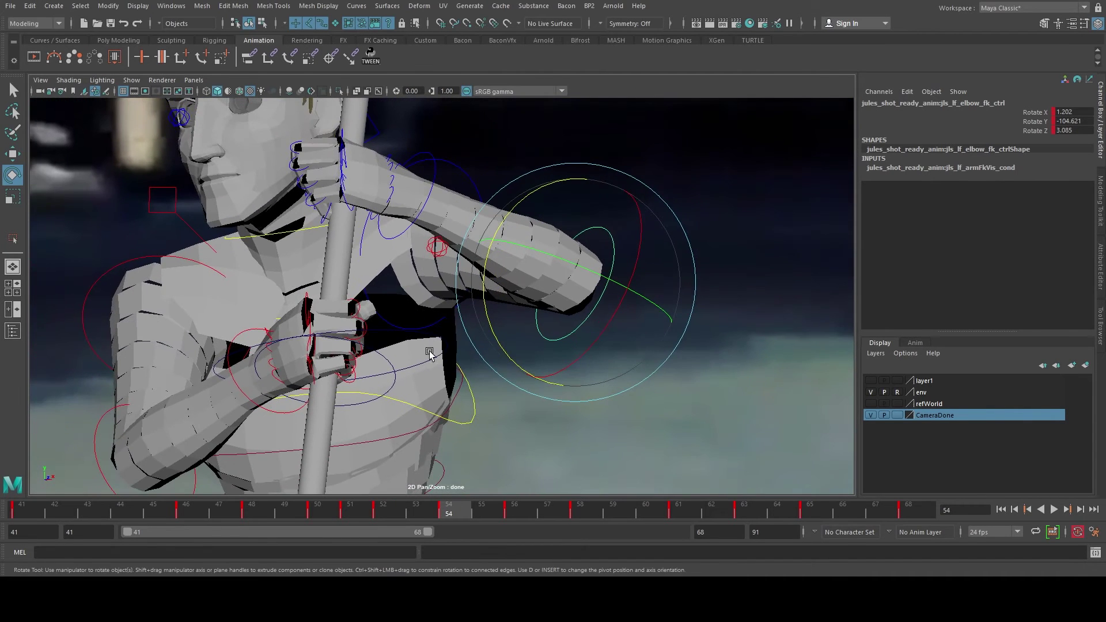
click(436, 507)
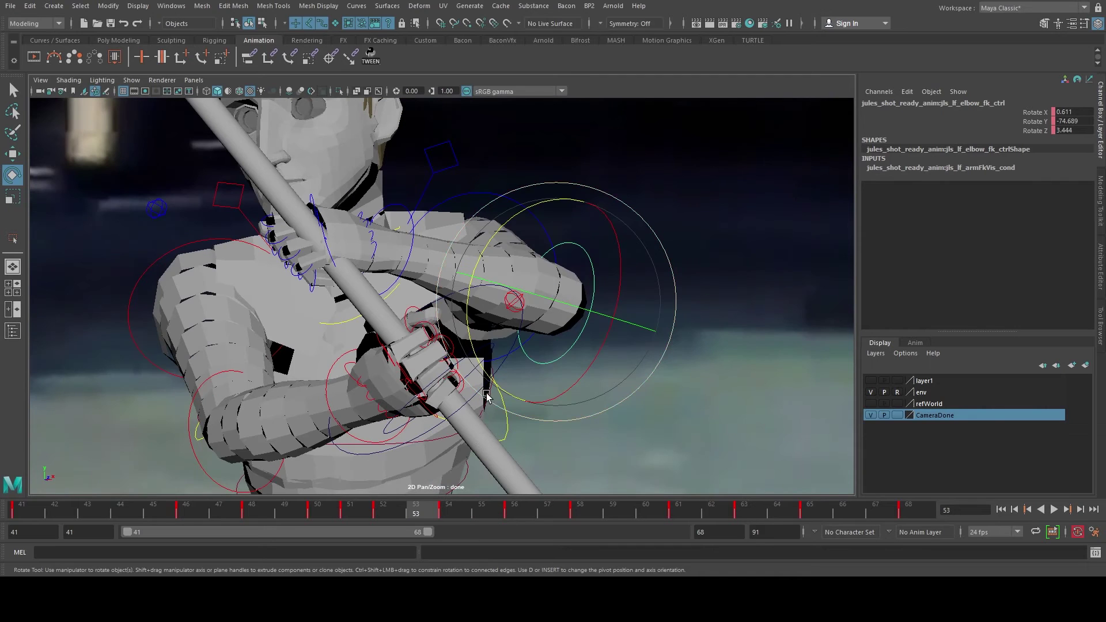
drag(487, 397, 507, 273)
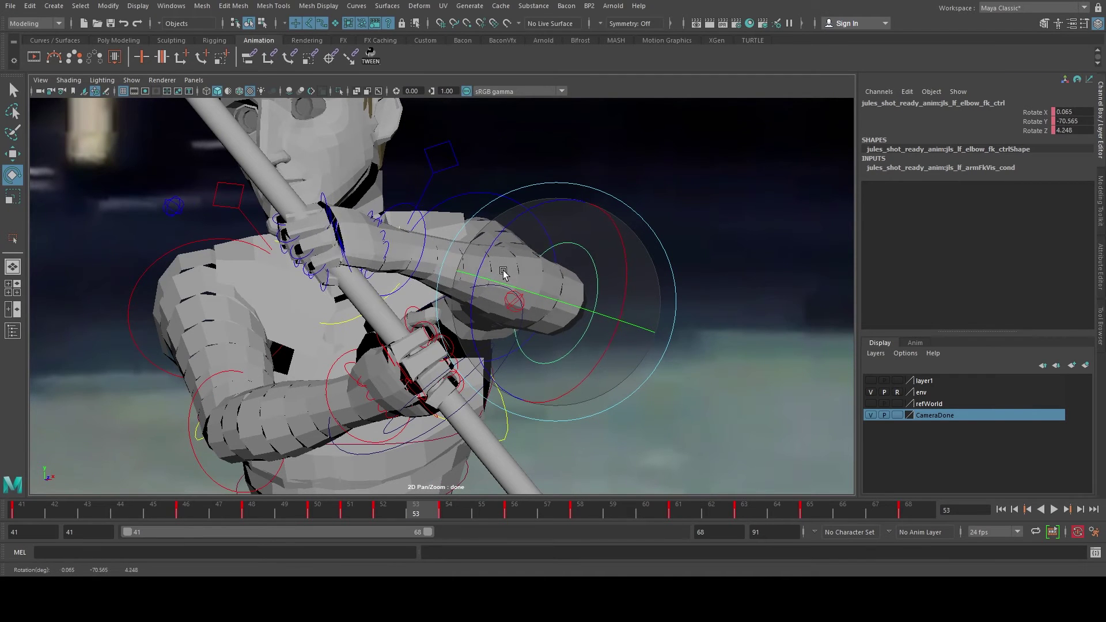
click(399, 205)
mouse_move(398, 205)
mouse_down()
mouse_move(395, 220)
mouse_move(413, 229)
mouse_move(401, 226)
mouse_up()
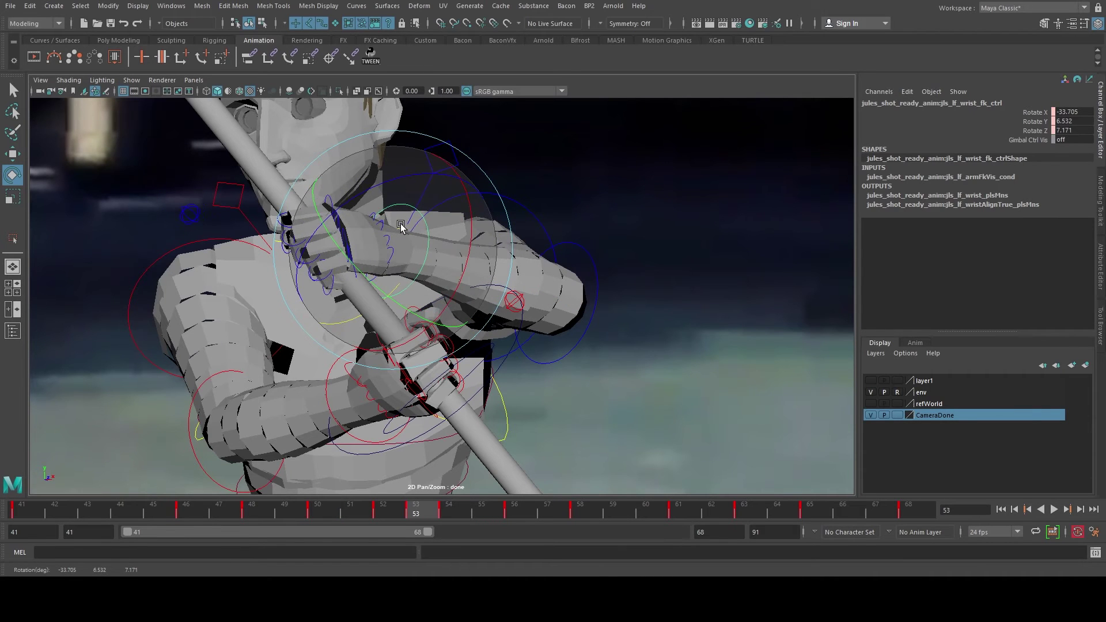
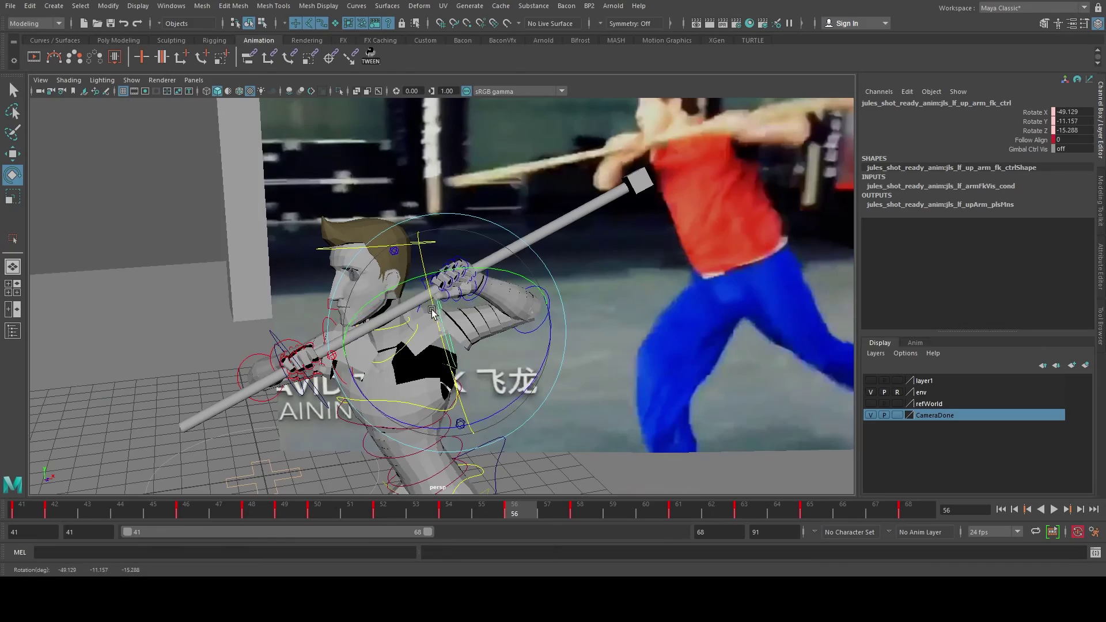
Step: At frame 56, rotate the left upper arm FK control to X -50.24, Y 10.017, Z -3.81
alt+drag(346, 311, 406, 328)
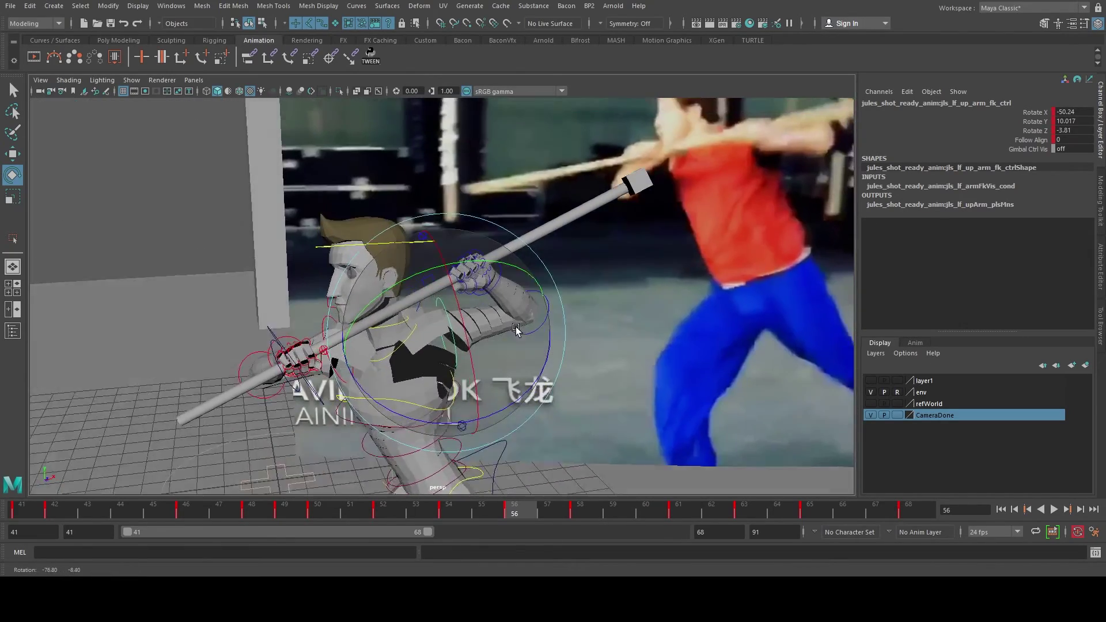
alt+drag(516, 329, 506, 413)
mouse_move(484, 511)
mouse_down()
mouse_move(498, 511)
mouse_move(423, 508)
mouse_move(494, 514)
mouse_up()
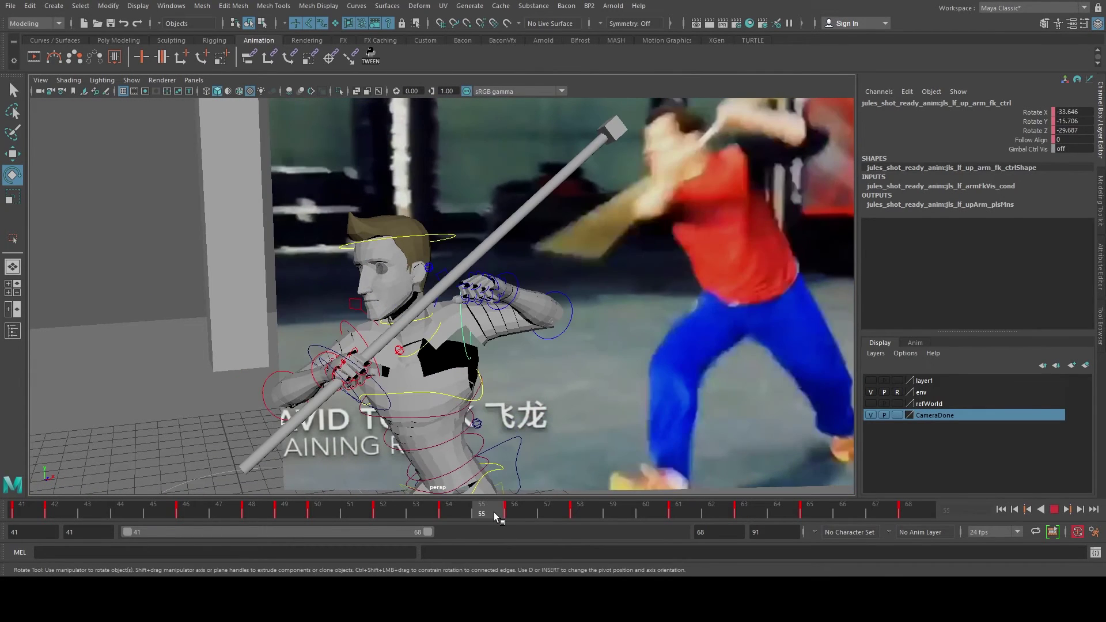
Step: Select the left clavicle and left arm controls together and key them at frame 54
drag(573, 350, 560, 305)
drag(500, 335, 358, 373)
drag(413, 291, 527, 320)
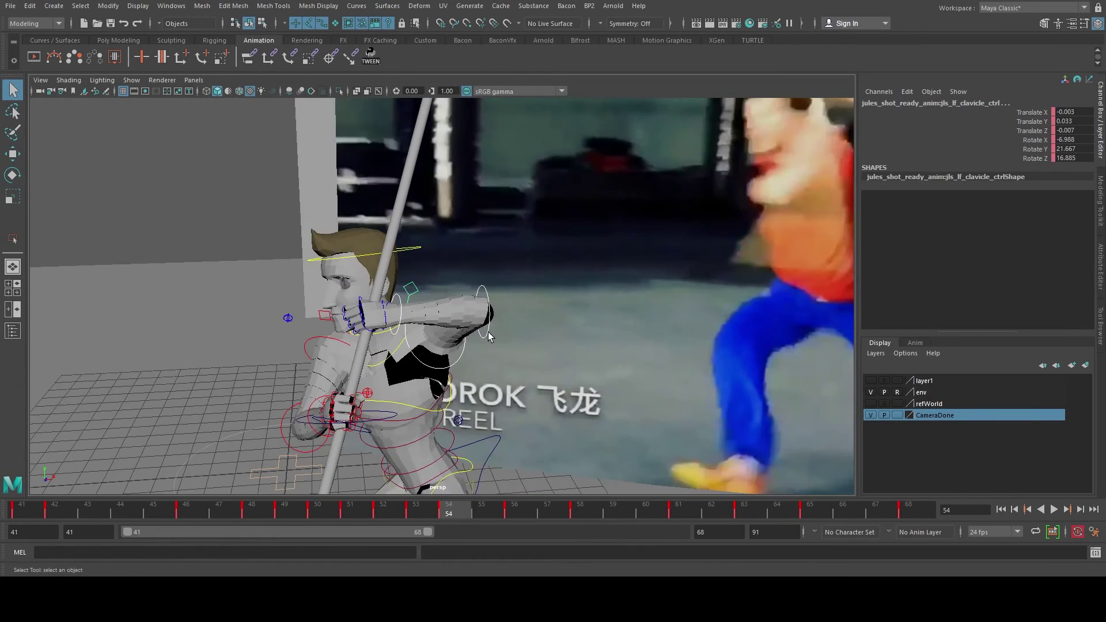
scroll(488, 333, down, 2)
key(s)
Step: At frame 51, rotate the left wrist FK control to X -5.848, Y 7.12, Z 2.269 and key it
drag(394, 505, 386, 505)
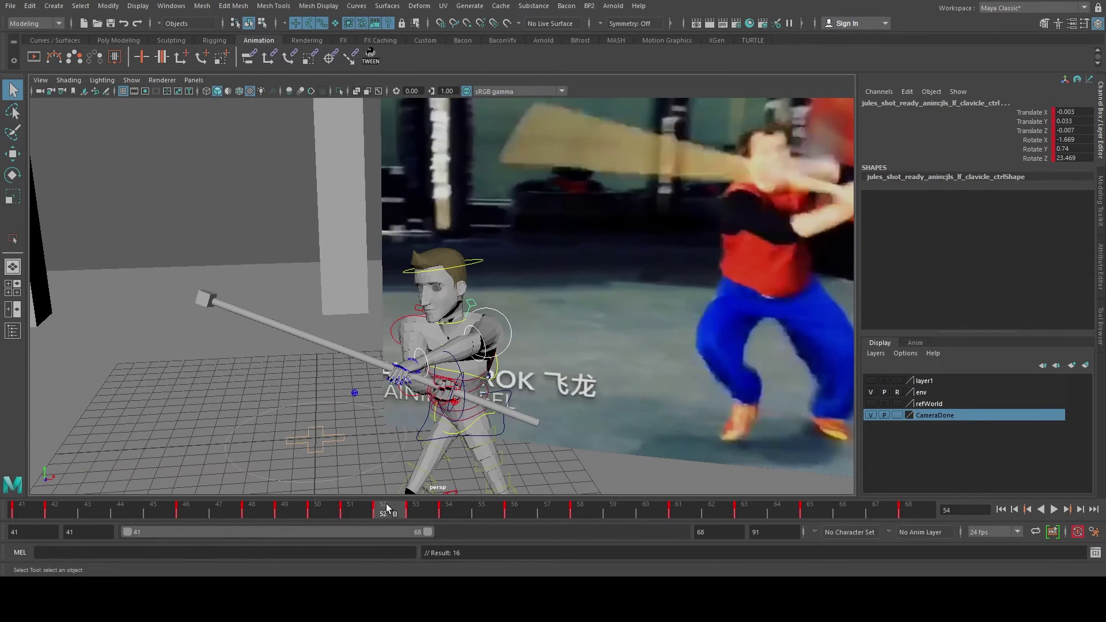
click(416, 512)
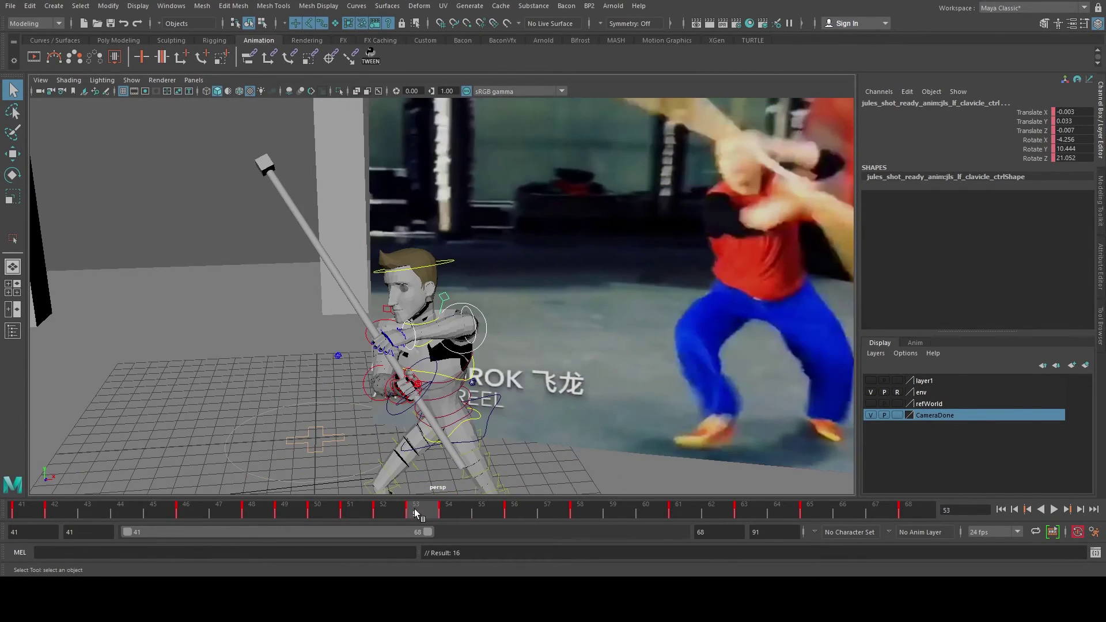
click(456, 349)
click(321, 507)
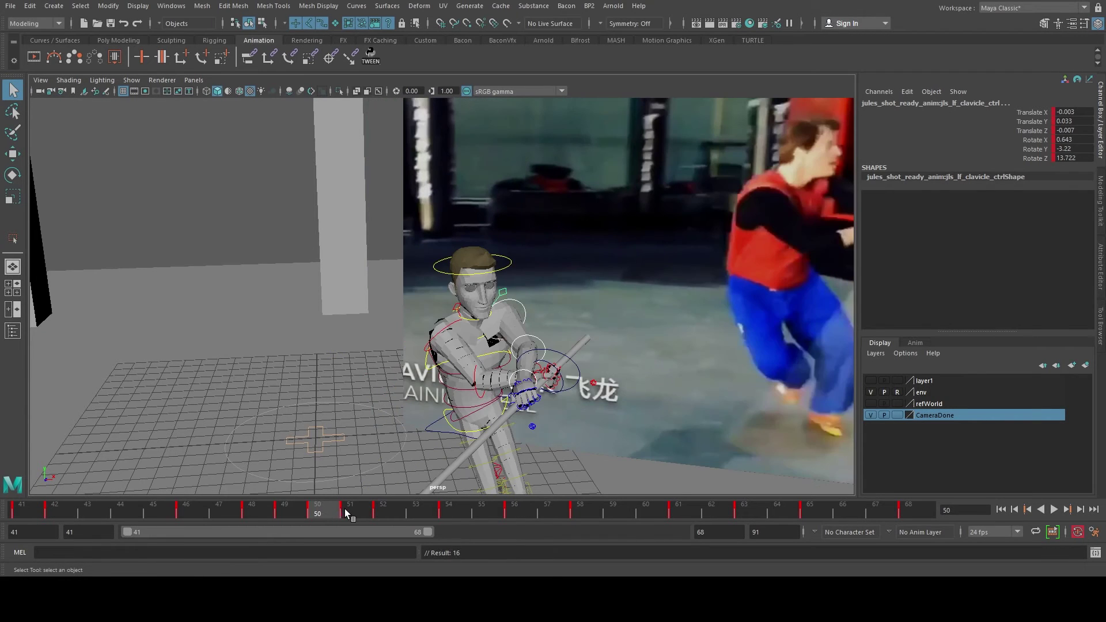
click(351, 512)
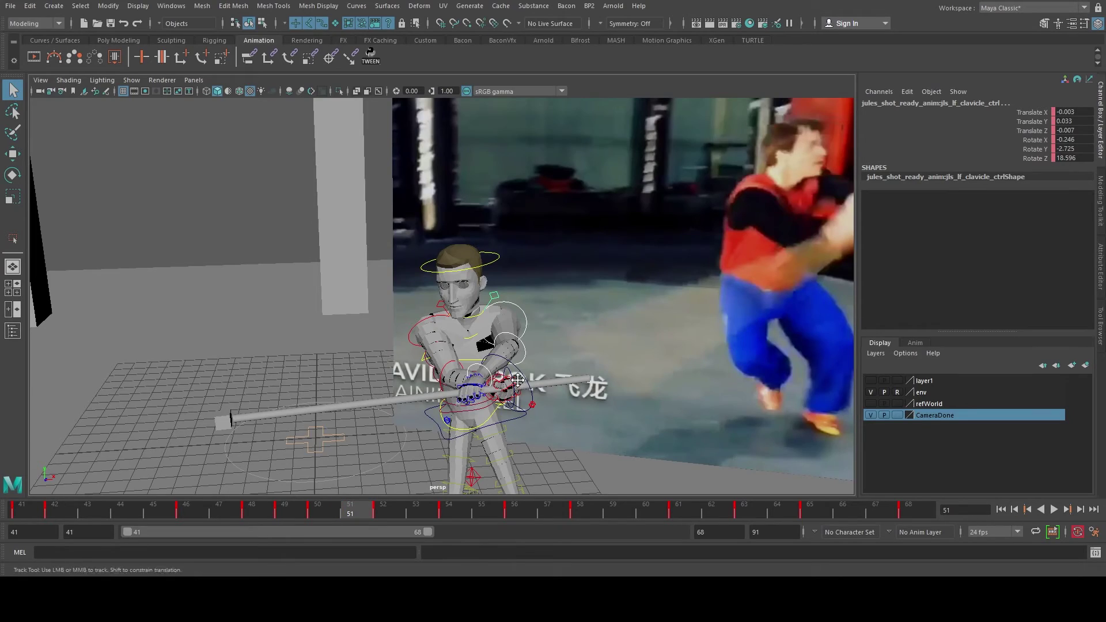
alt+drag(386, 350, 471, 364)
click(467, 335)
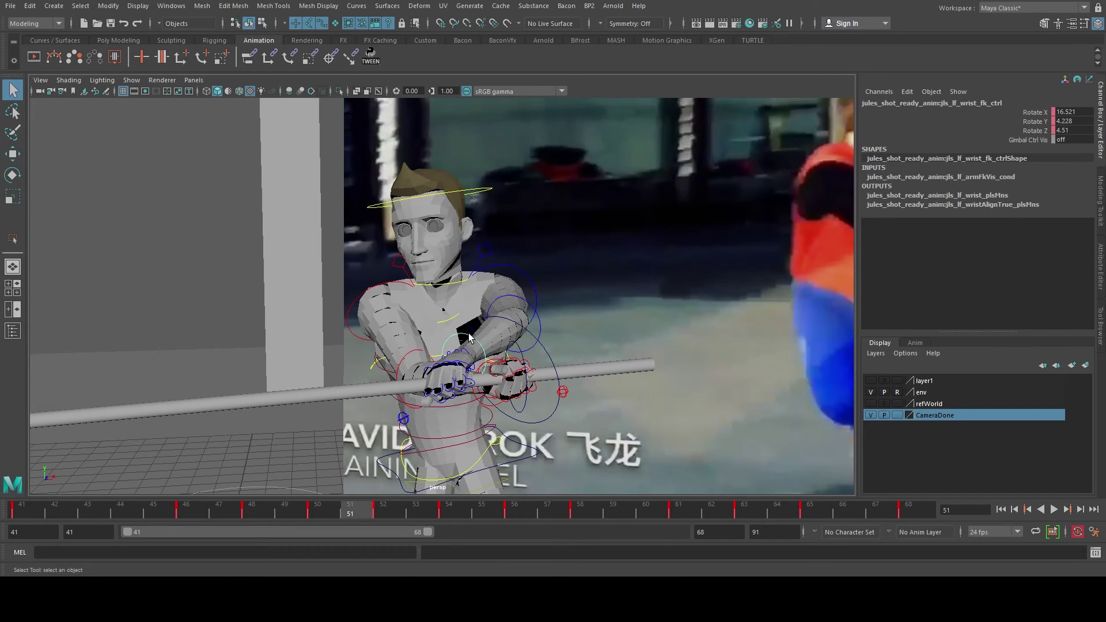
key(e)
drag(515, 312, 542, 325)
key(s)
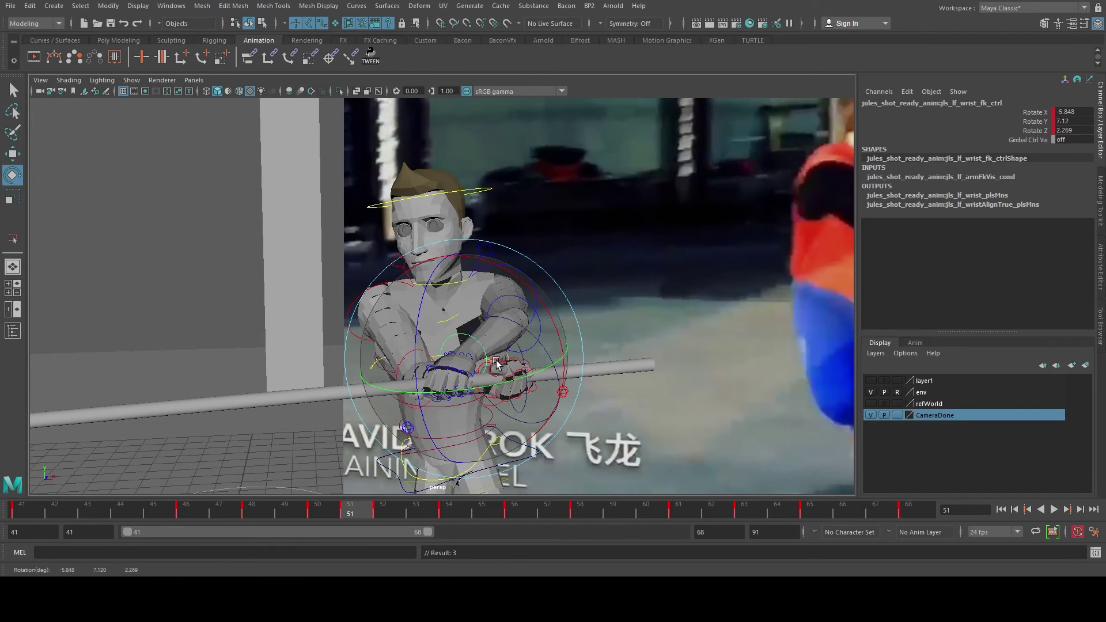
Step: At frame 52, rotate the left wrist FK control to X -39.987, Y -0.774, Z 3.542 and key it
drag(346, 511, 402, 511)
drag(401, 288, 442, 355)
key(s)
drag(407, 322, 406, 320)
key(s)
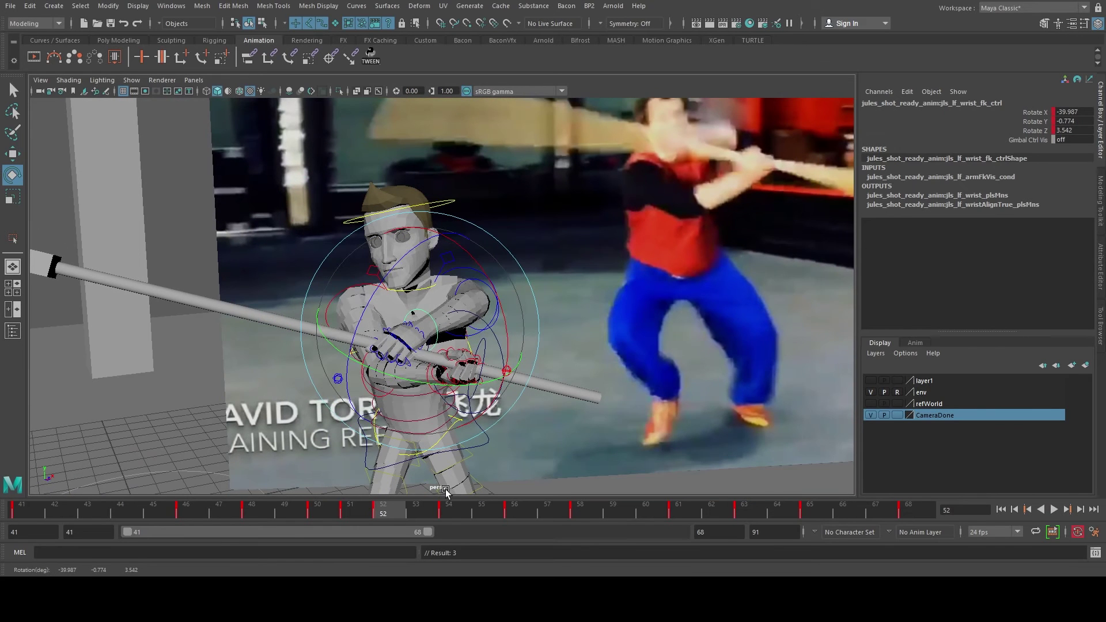
Step: Try rotating and keying the left wrist FK control at frame 53, and undo the change
click(420, 513)
scroll(444, 374, down, 2)
alt+drag(444, 375, 440, 385)
scroll(441, 385, up, 1)
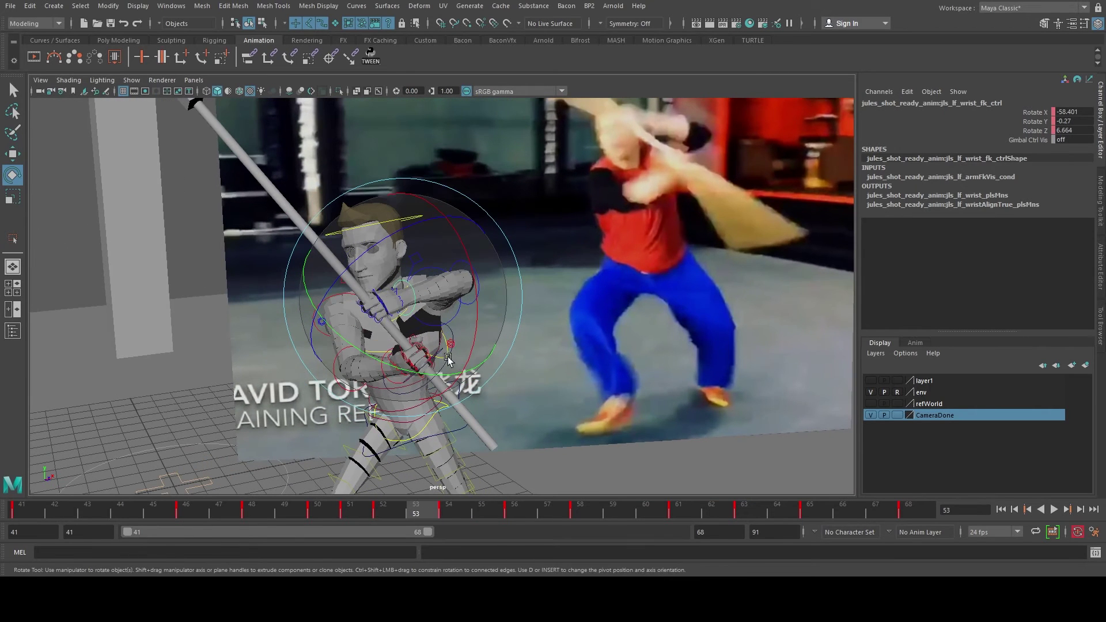
drag(435, 328, 457, 295)
key(s)
key(ctrl+z)
key(ctrl+z)
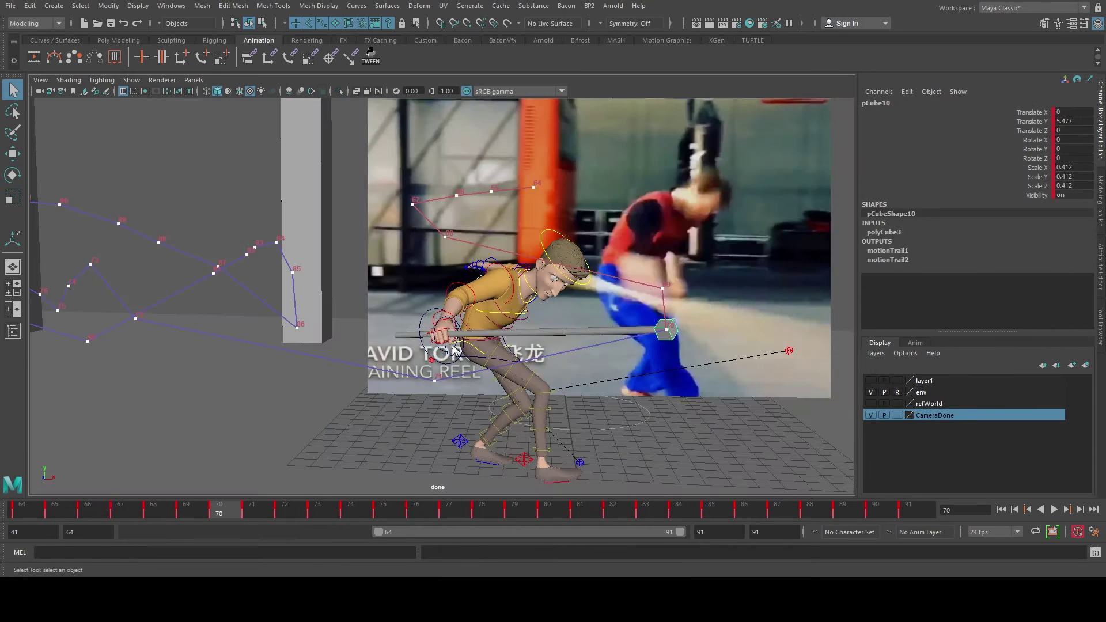
Step: Select the staff control, adjust its rotation around frames 70 to 71, and key the rotation
click(454, 350)
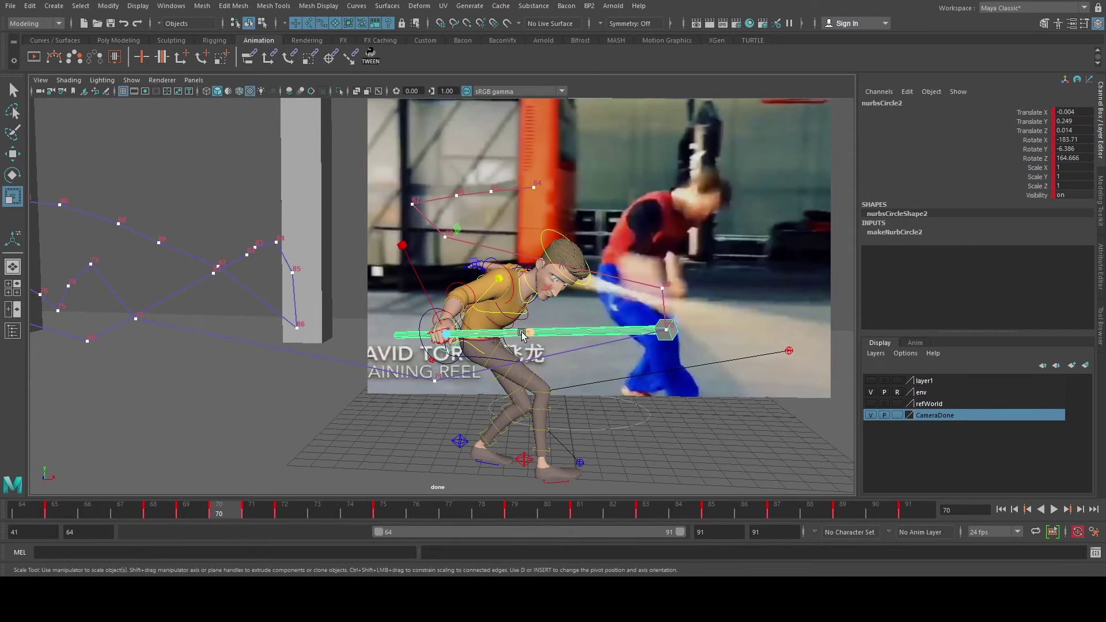
key(e)
drag(485, 331, 464, 311)
key(period)
key(shift+e)
Step: At frame 73, rotate the staff control to X -192.556, Y -8.87, Z 170.377 and key its rotation
key(period)
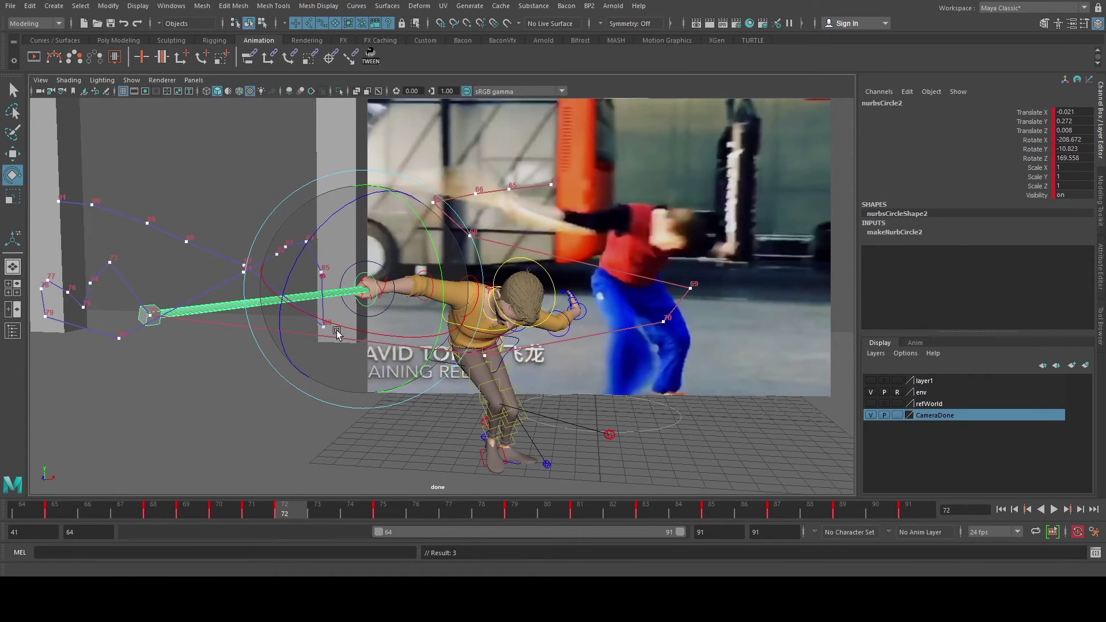
key(period)
key(comma)
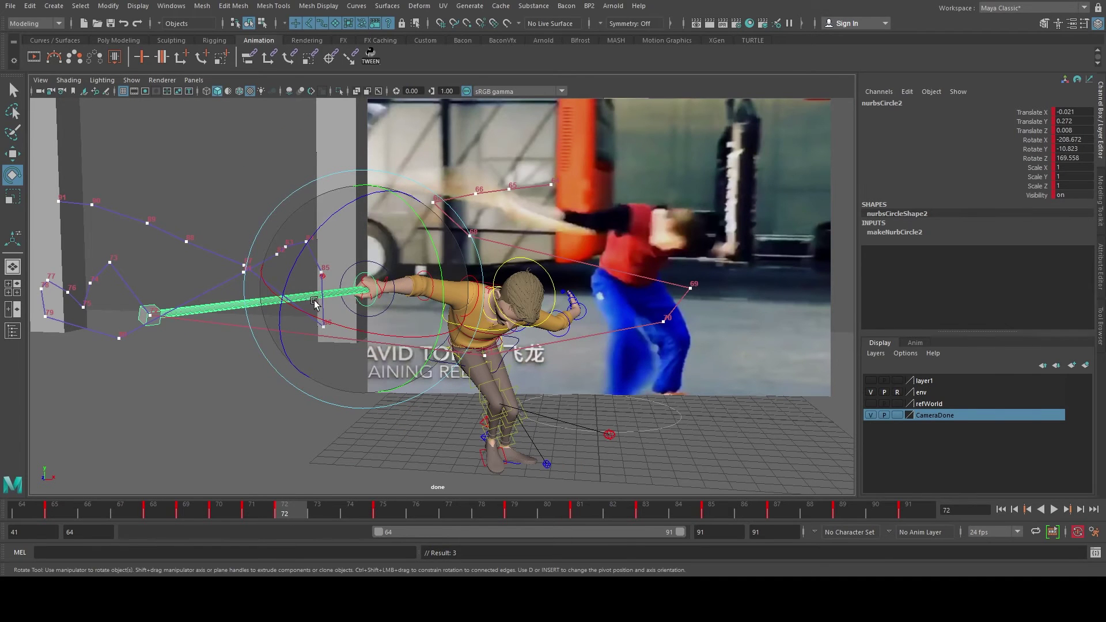
mouse_move(322, 305)
mouse_down()
mouse_move(343, 302)
mouse_move(303, 312)
mouse_move(313, 314)
mouse_up()
click(321, 507)
key(shift+e)
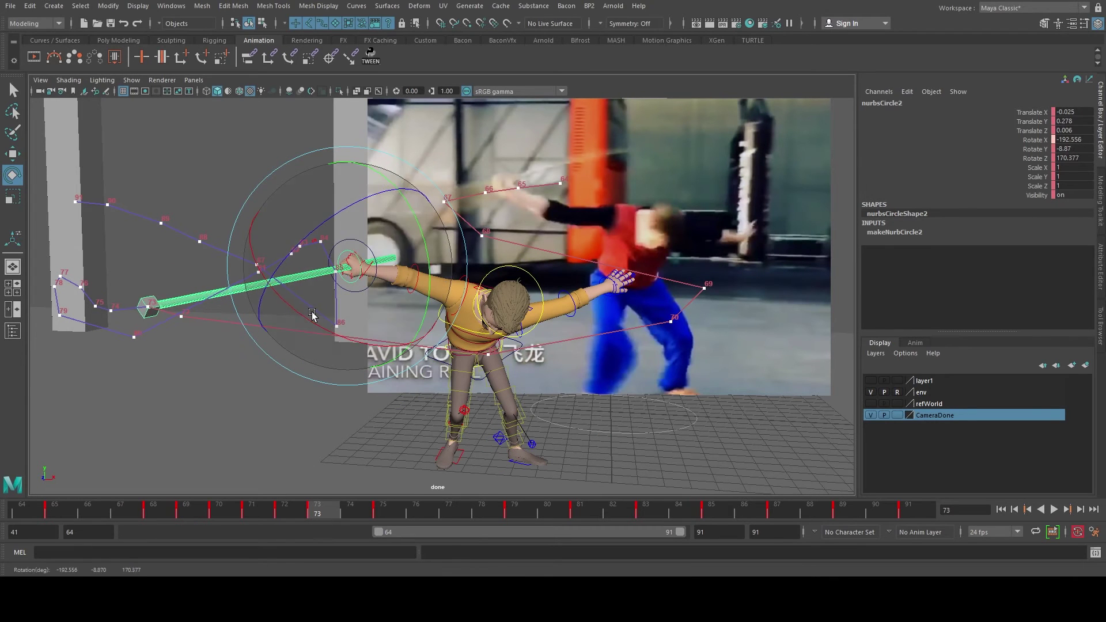
Step: Try rotating and keying the staff control at frame 75, and undo the change
click(376, 507)
drag(267, 248, 287, 244)
key(shift+e)
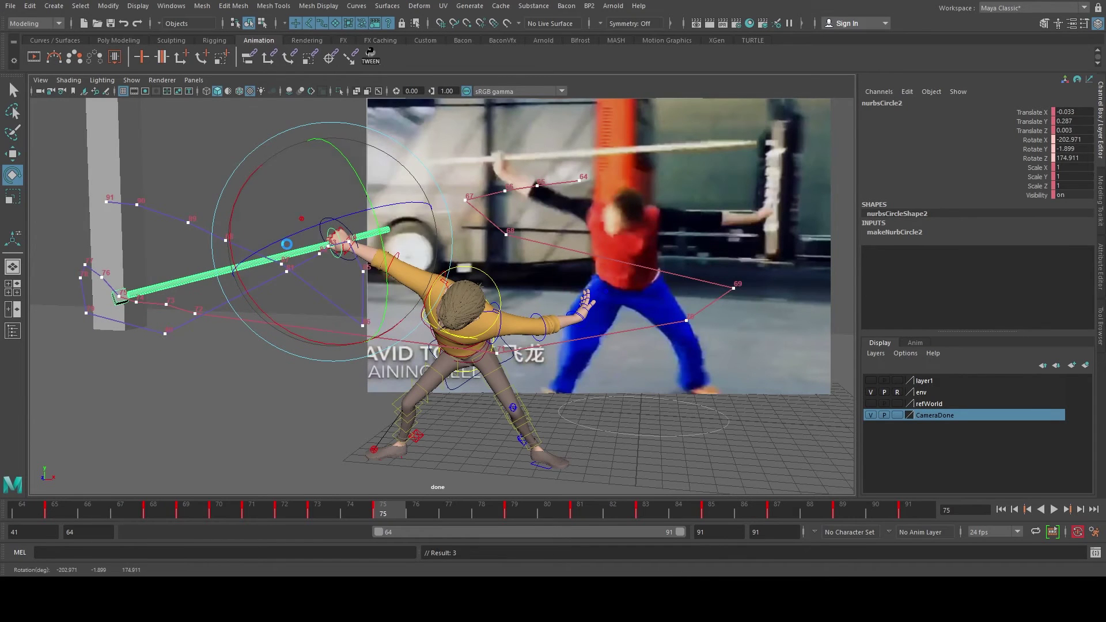
key(ctrl+z)
key(ctrl+z)
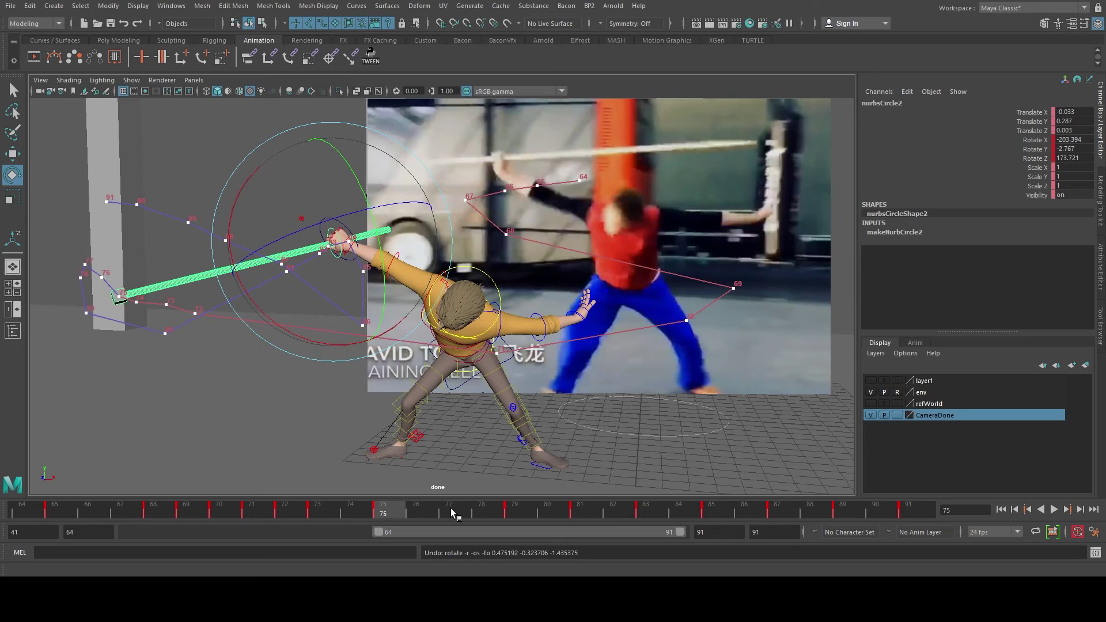
Step: Adjust the staff control's rotation at frame 75 to smooth the tip's trail, and key the rotation
key(s)
click(451, 508)
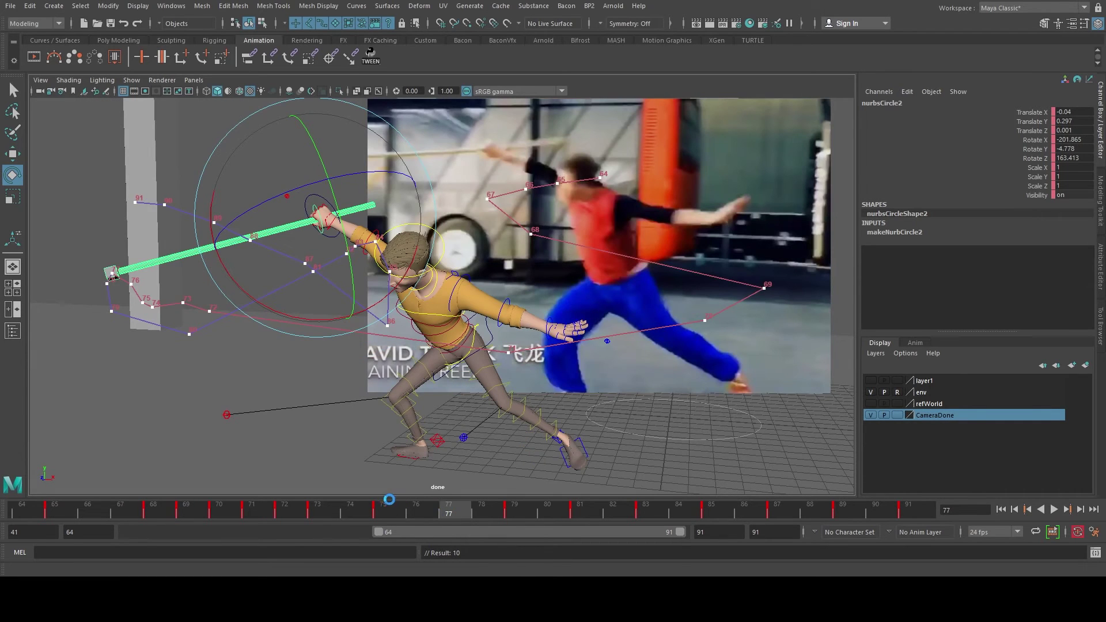
click(390, 509)
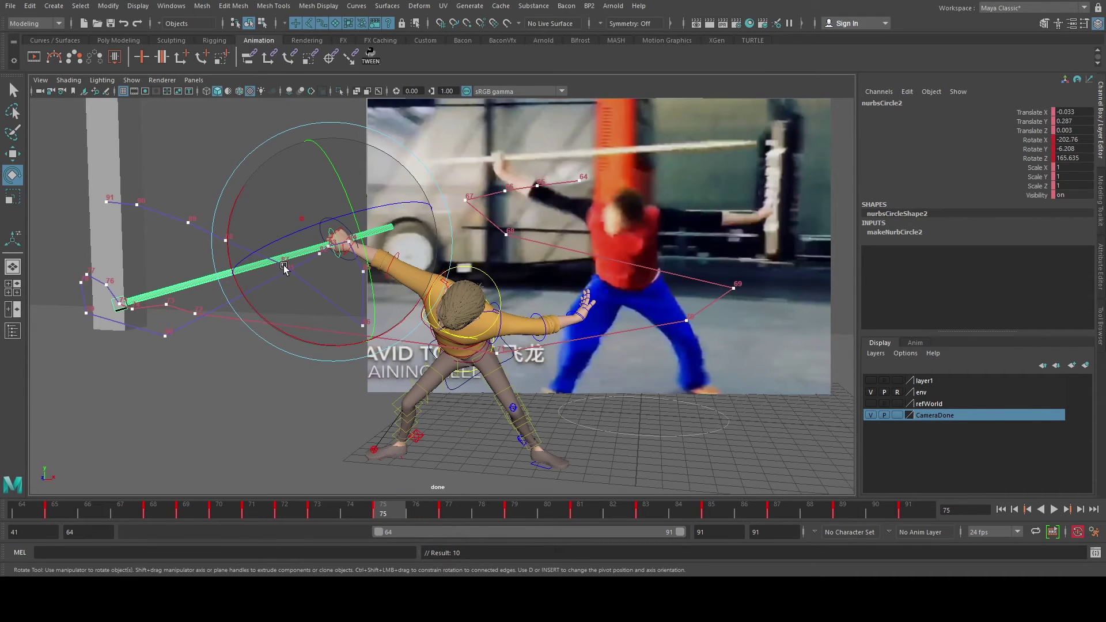
mouse_move(284, 265)
mouse_down()
mouse_move(297, 237)
mouse_move(294, 250)
mouse_up()
key(shift+e)
key(shift+e)
Step: At frame 79, rotate the staff control to X -194.764, Y -2.624, Z 165.271
click(325, 514)
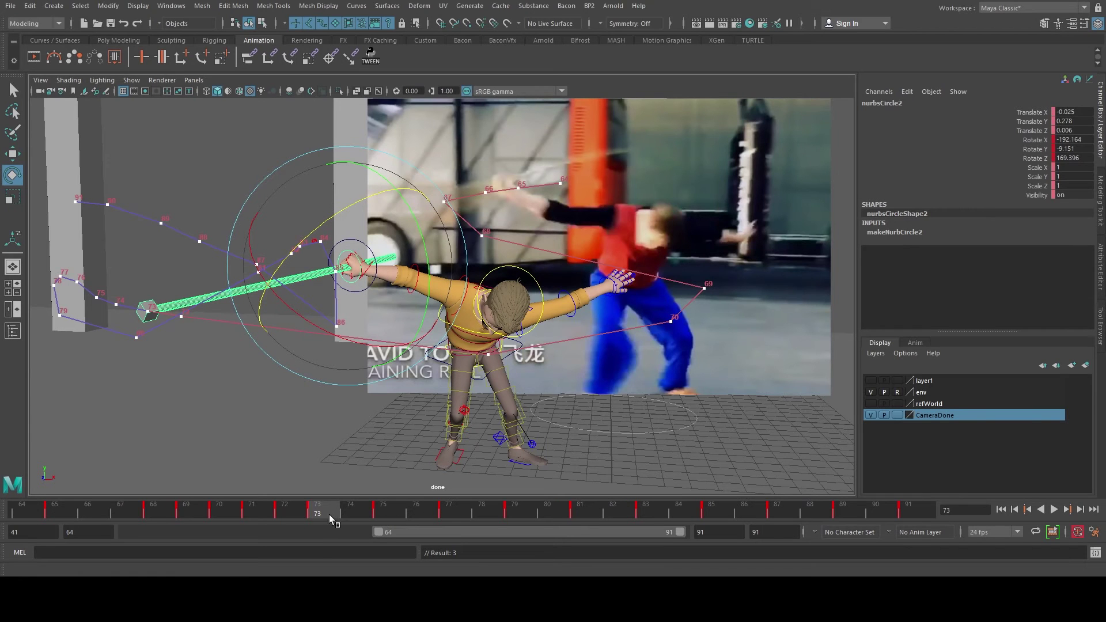
drag(329, 514, 525, 527)
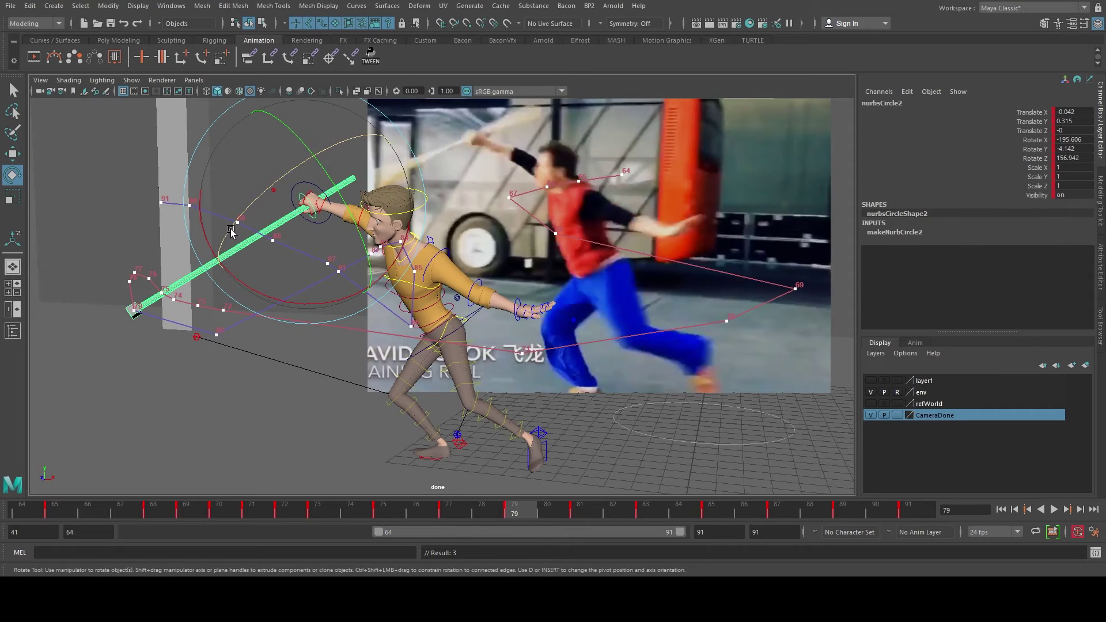
drag(231, 229, 239, 225)
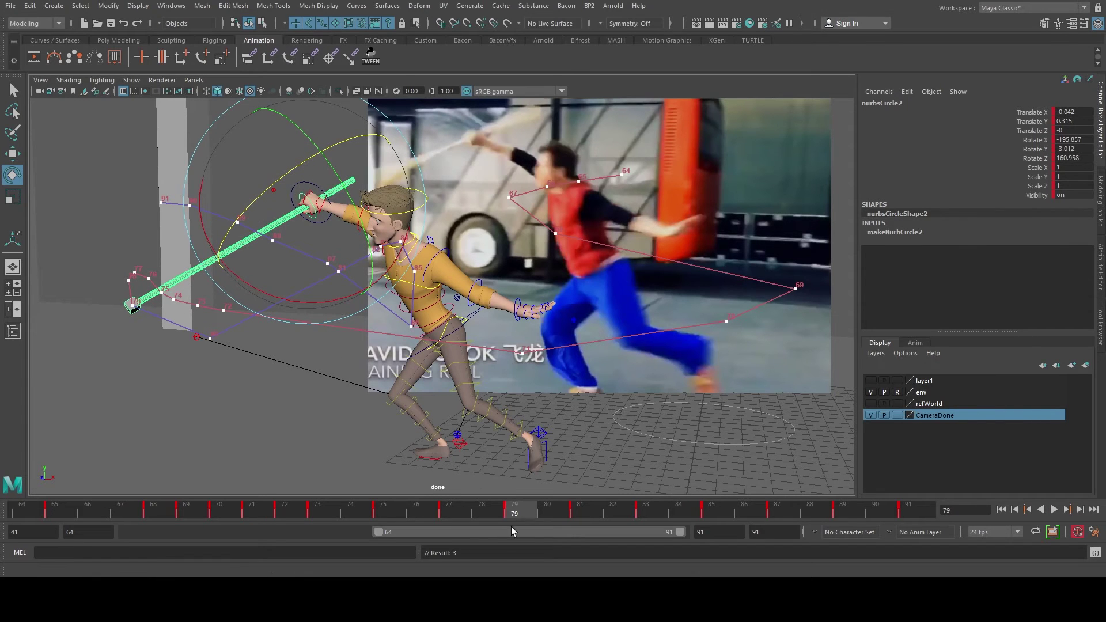
click(550, 510)
click(486, 513)
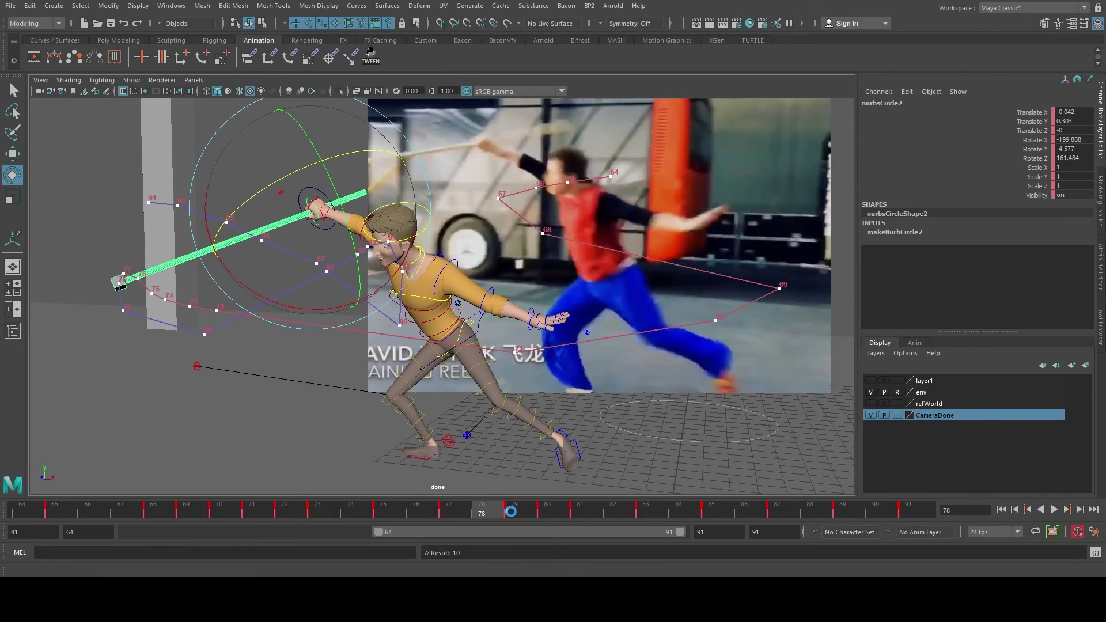
click(511, 511)
drag(264, 232, 277, 241)
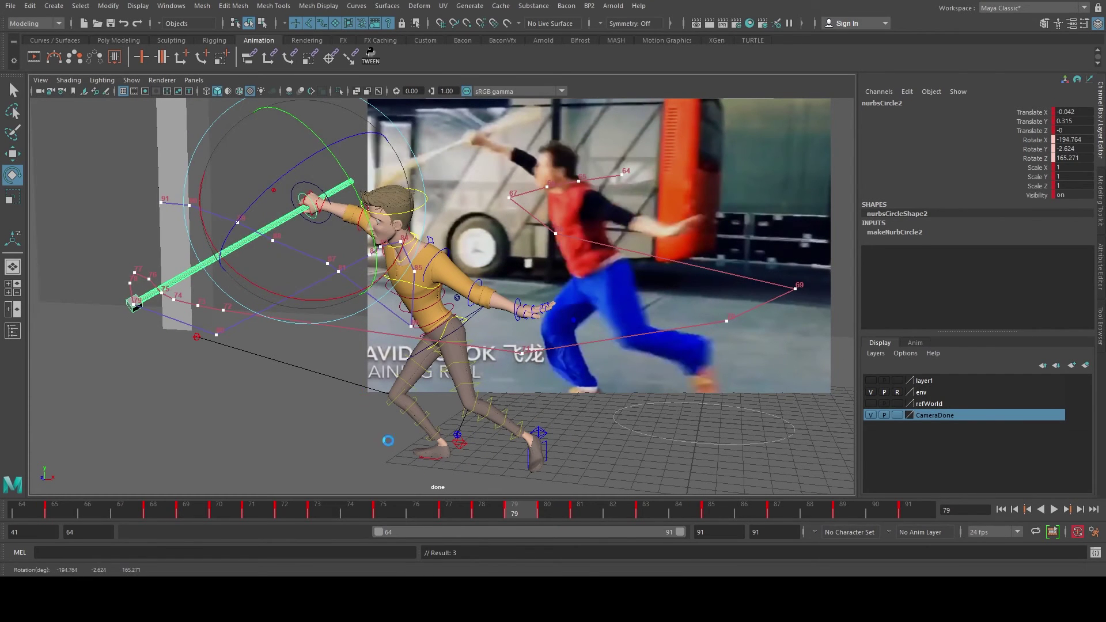
Step: Rotate the staff control at frame 80 to bring the staff tip into a smoother arc
click(541, 513)
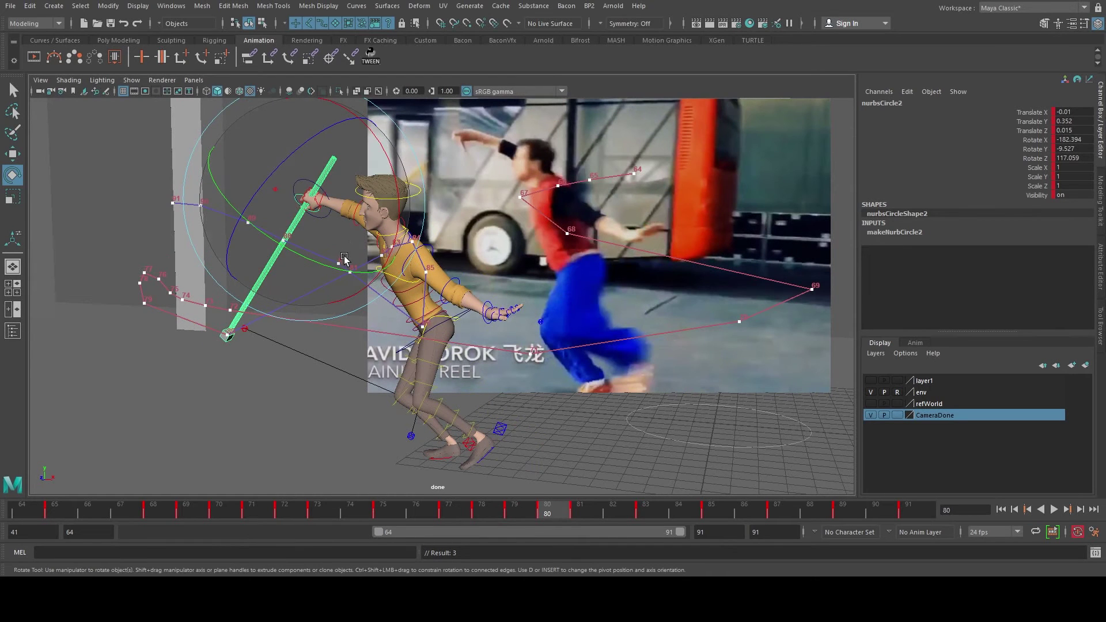
drag(362, 228, 279, 213)
key(w)
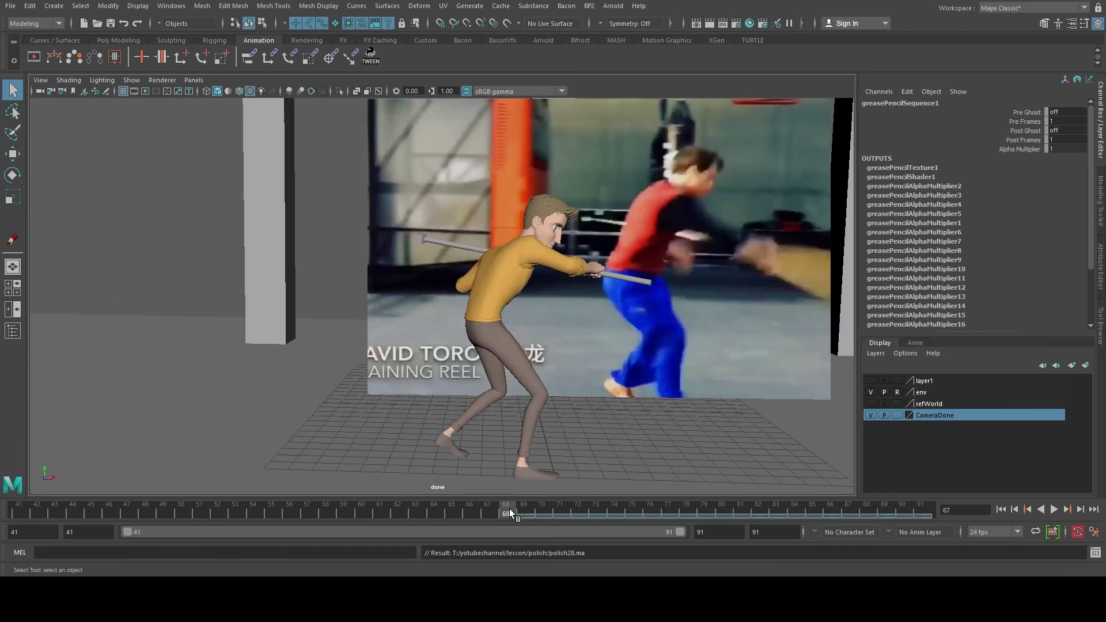
Step: Review the sketched left arm poses up to frame 79, and show the rig controls in the perspective view at frame 74
mouse_move(509, 509)
mouse_down()
mouse_move(858, 503)
mouse_move(818, 513)
mouse_move(604, 500)
mouse_move(704, 502)
mouse_up()
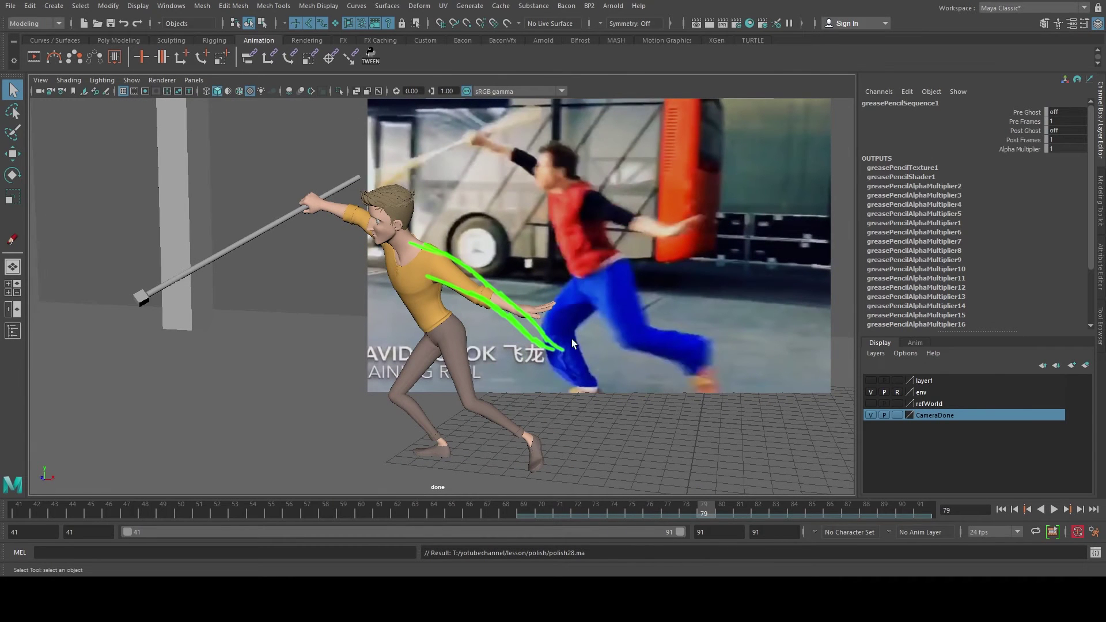
click(616, 506)
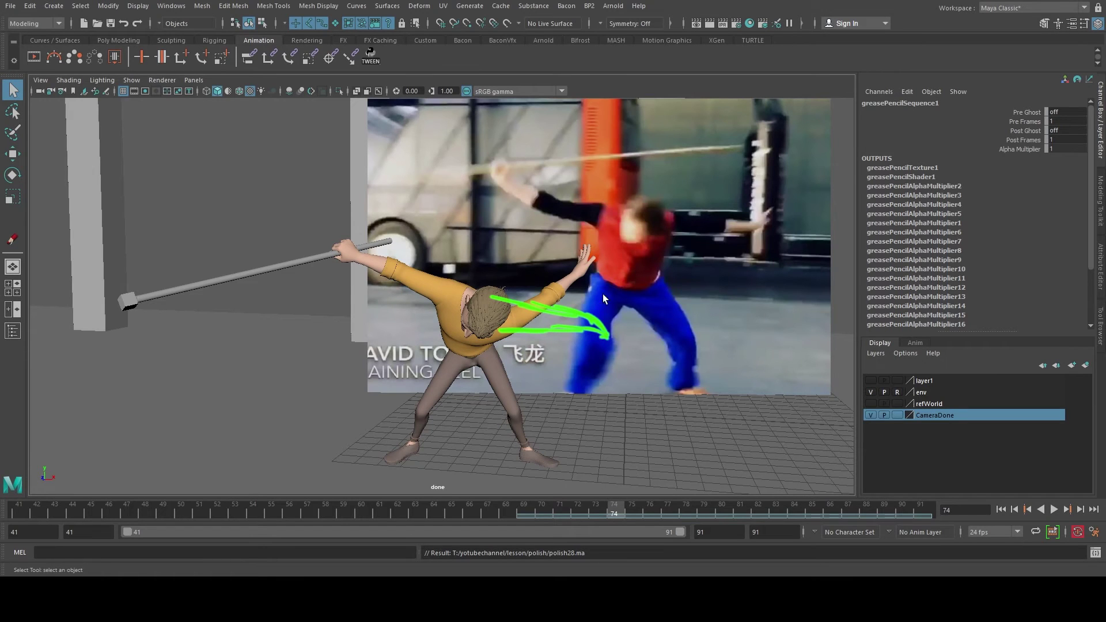
key(space)
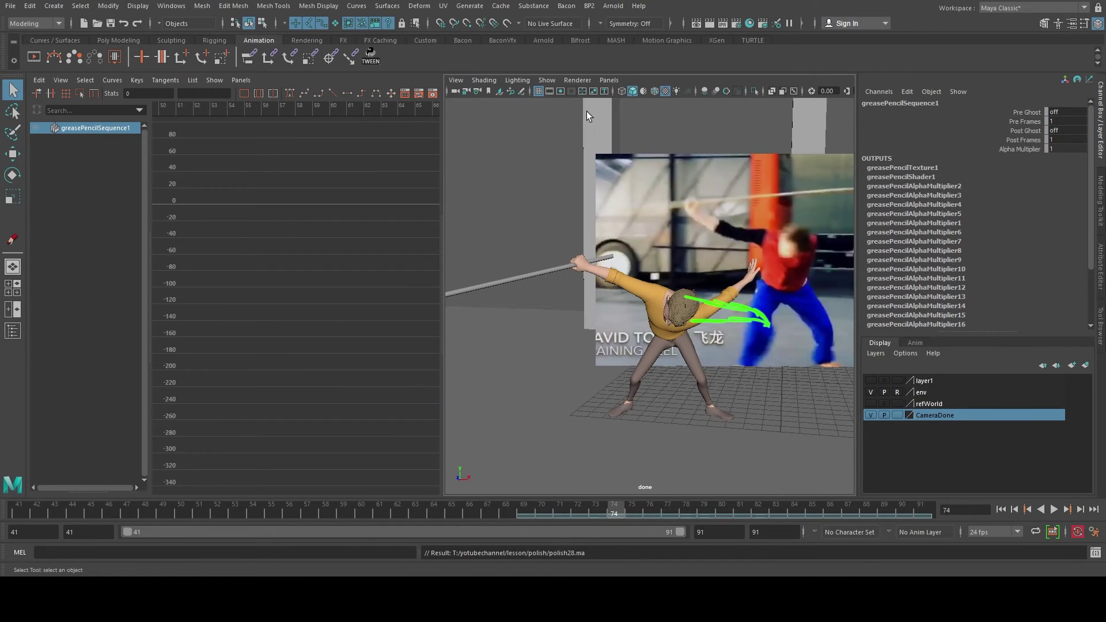
click(536, 127)
key(space)
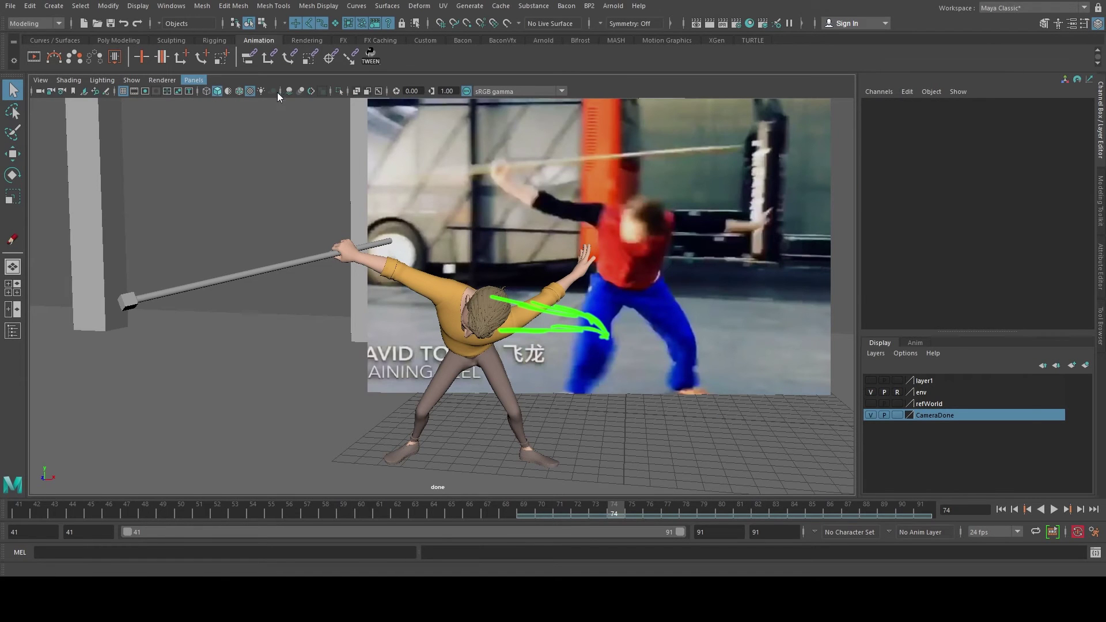
click(336, 102)
alt+right_drag(446, 304, 146, 112)
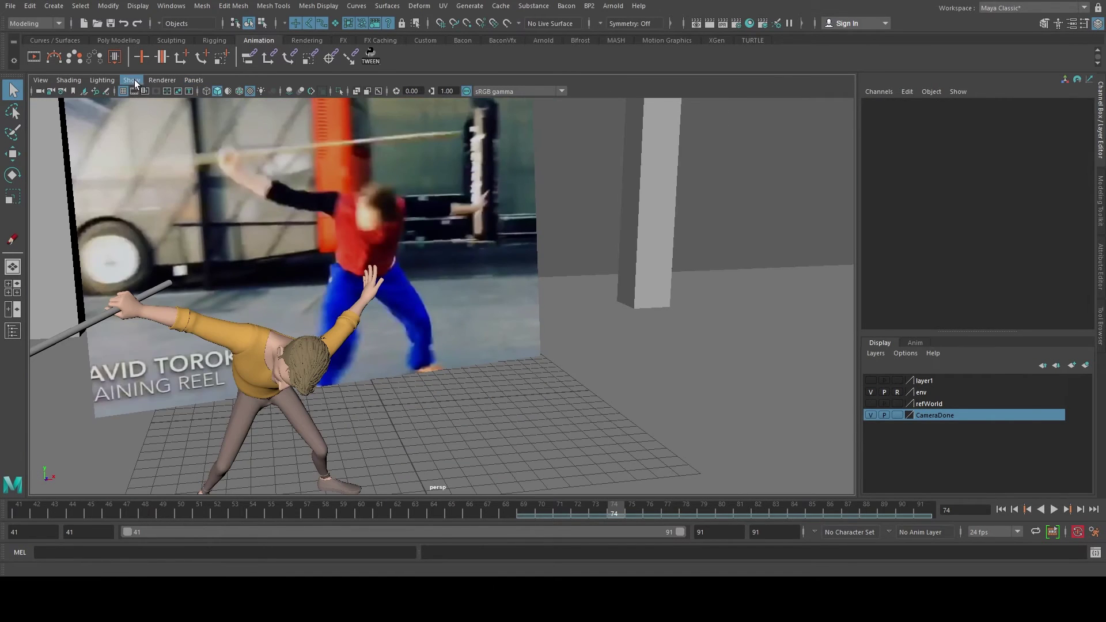
click(150, 146)
alt+middle_drag(231, 242, 346, 133)
alt+drag(346, 132, 86, 178)
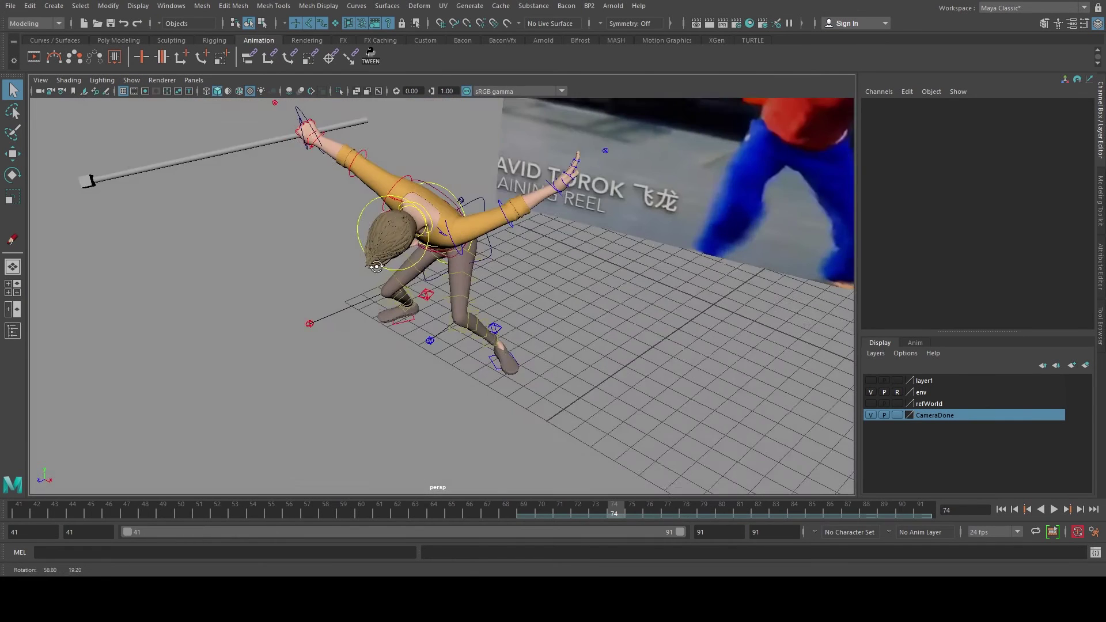
Step: Select the left upper arm FK control and rotate it at frame 75 in the shot camera view
alt+right_drag(87, 178, 448, 237)
click(464, 218)
key(e)
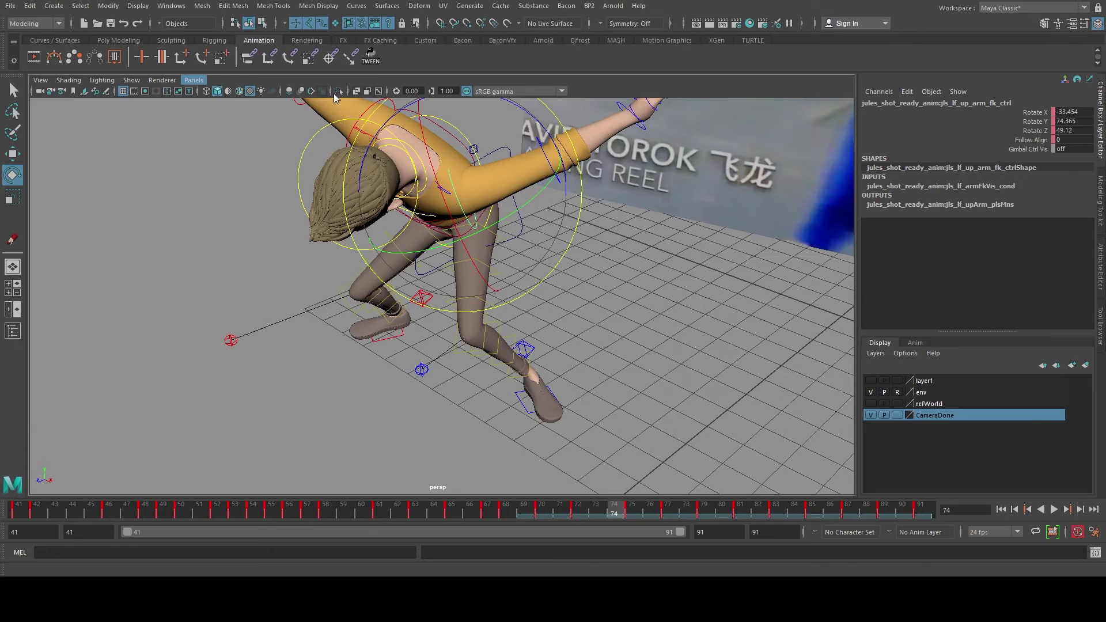
click(356, 94)
click(632, 510)
drag(491, 286, 471, 288)
drag(545, 427, 536, 417)
Step: At frame 77, rotate the left clavicle to X -0.042, Y 3.99, Z -1.073, key it, and translate it to X 0.003, Y -0.003, Z 0.013
key(period)
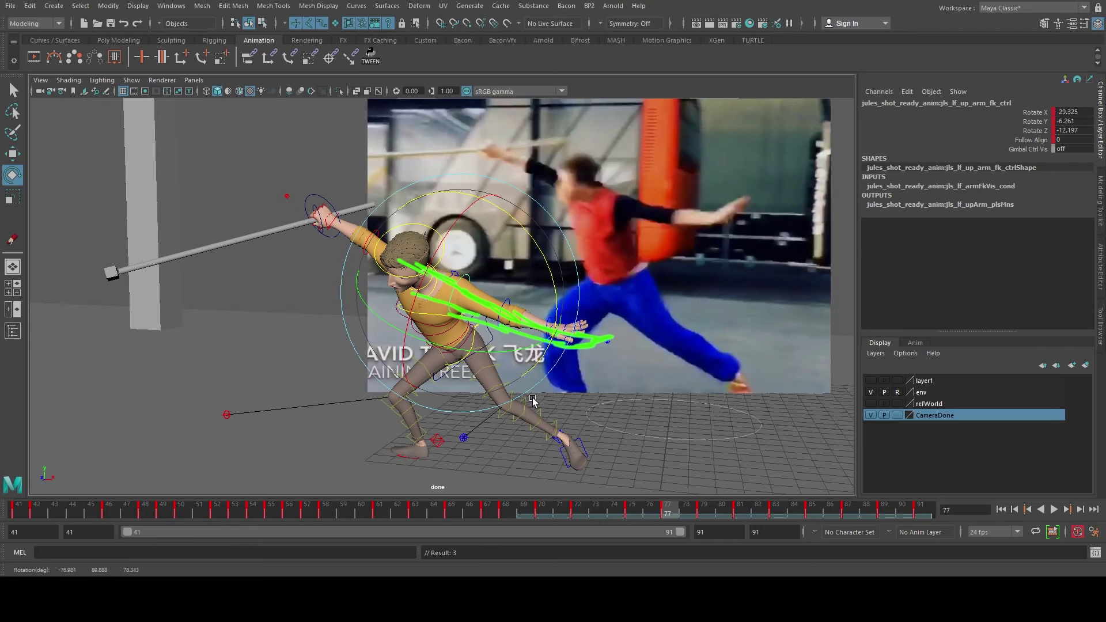
click(451, 272)
drag(482, 362, 483, 355)
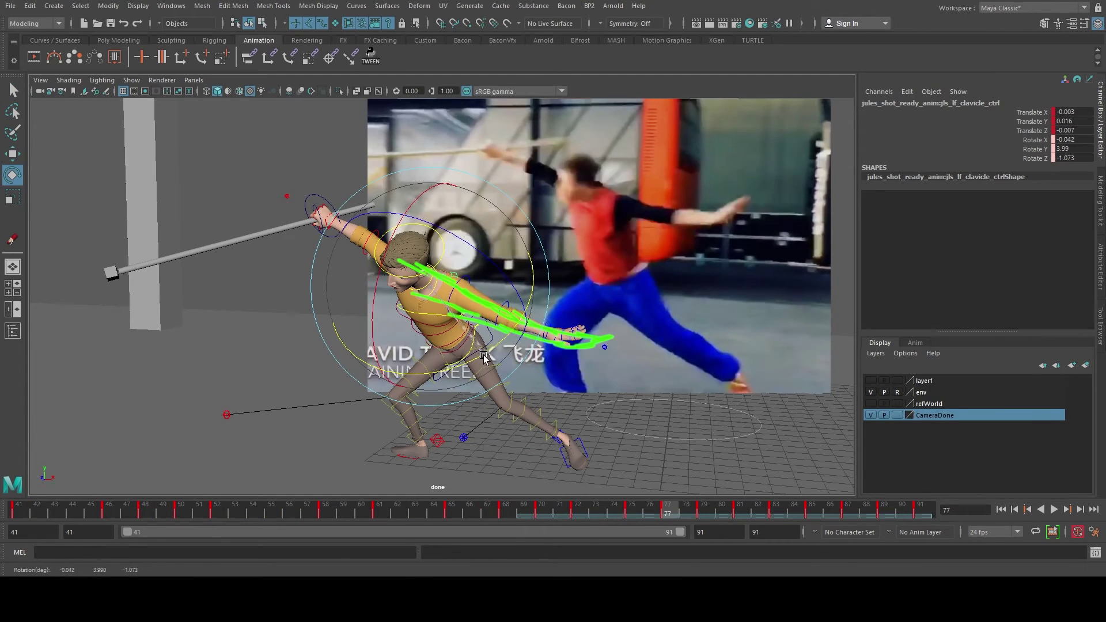
key(shift+e)
key(w)
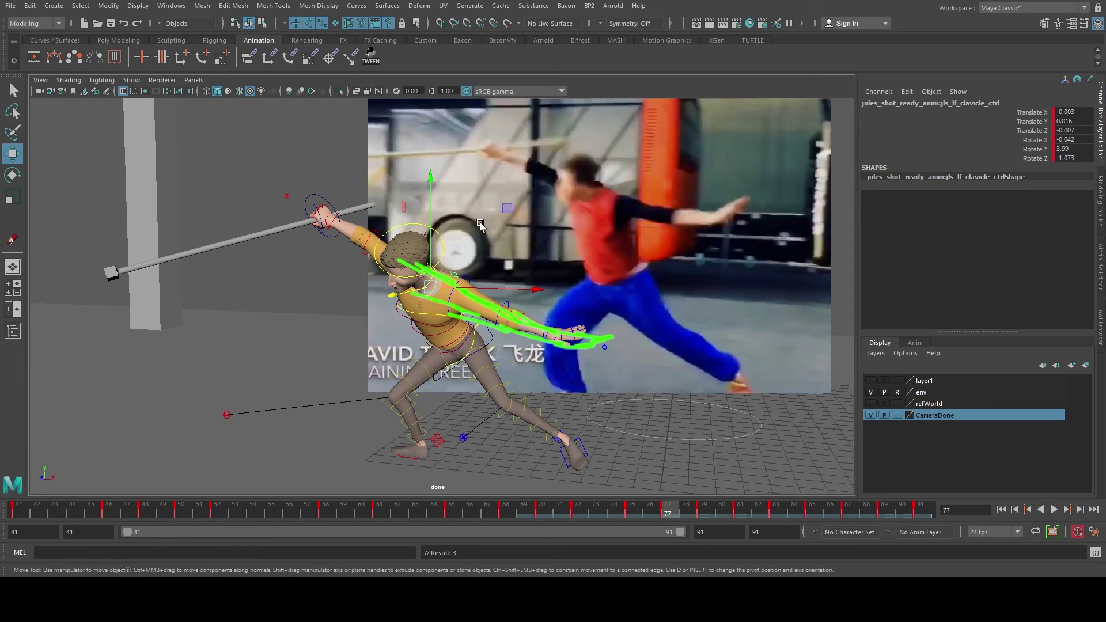
drag(432, 202, 434, 206)
key(q)
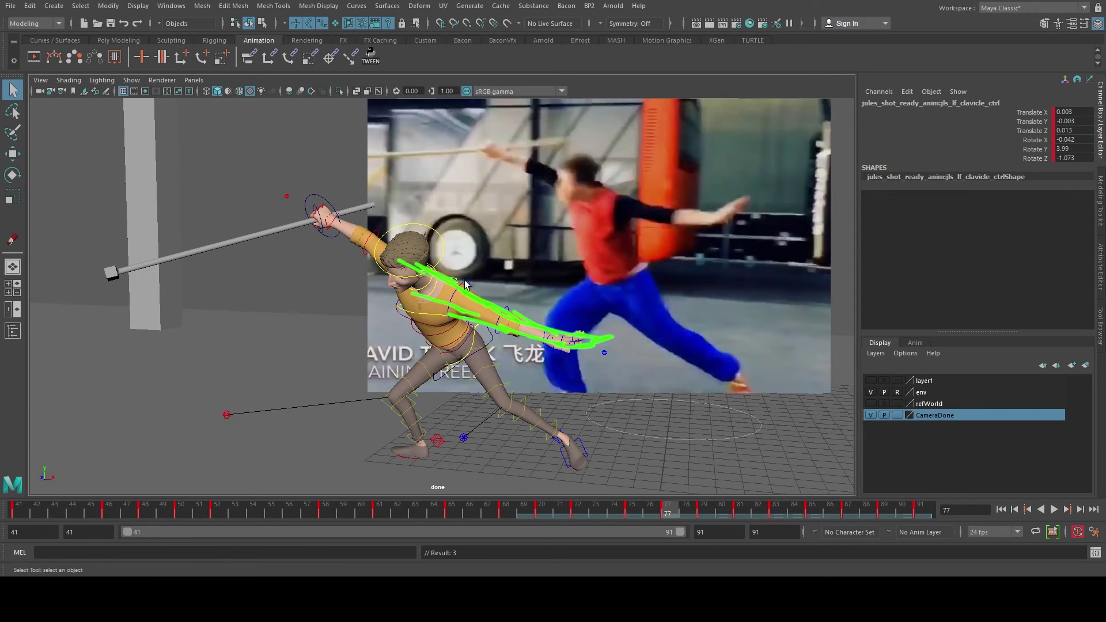
Step: At frame 77, rotate the left upper arm FK control to follow the green arm sketch and key its rotation
click(464, 283)
key(e)
drag(483, 293, 432, 264)
key(shift+e)
Step: At frame 79, rotate and key the left upper arm FK control at X -33.524, Y 12.908, Z -9.258, and bend the left elbow toward the sketch
drag(684, 508, 704, 511)
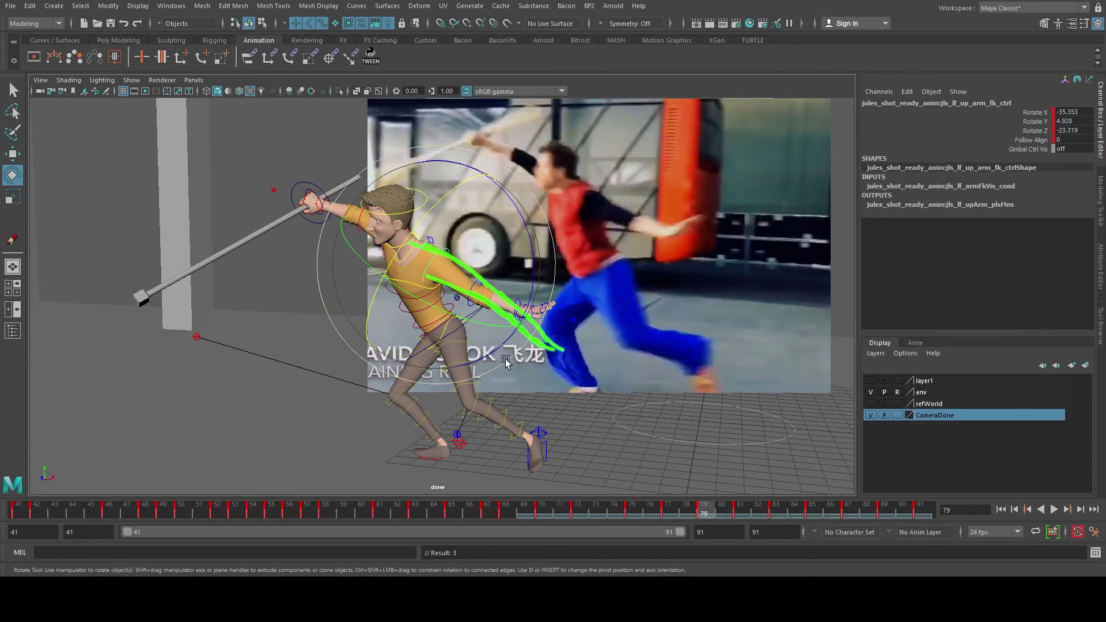
drag(506, 335, 488, 297)
key(shift+e)
key(q)
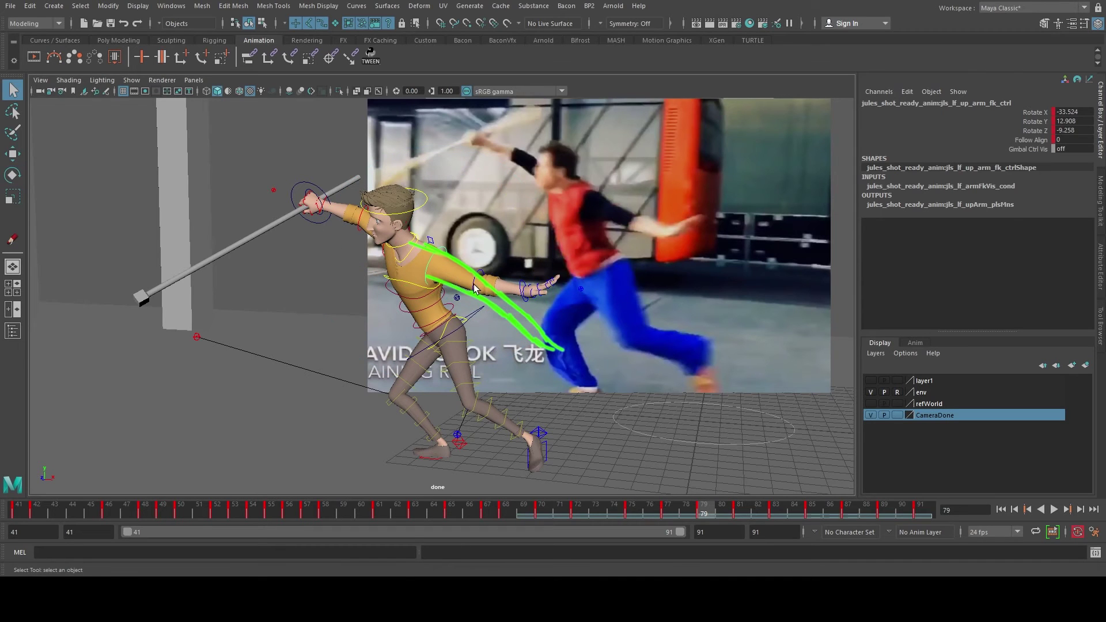
click(473, 284)
key(e)
drag(574, 249, 566, 309)
Step: At frame 79, rotate the left wrist FK control to about X 3.5, Y 4.4, Z -6.2 and slightly adjust the left clavicle's rotation
click(519, 311)
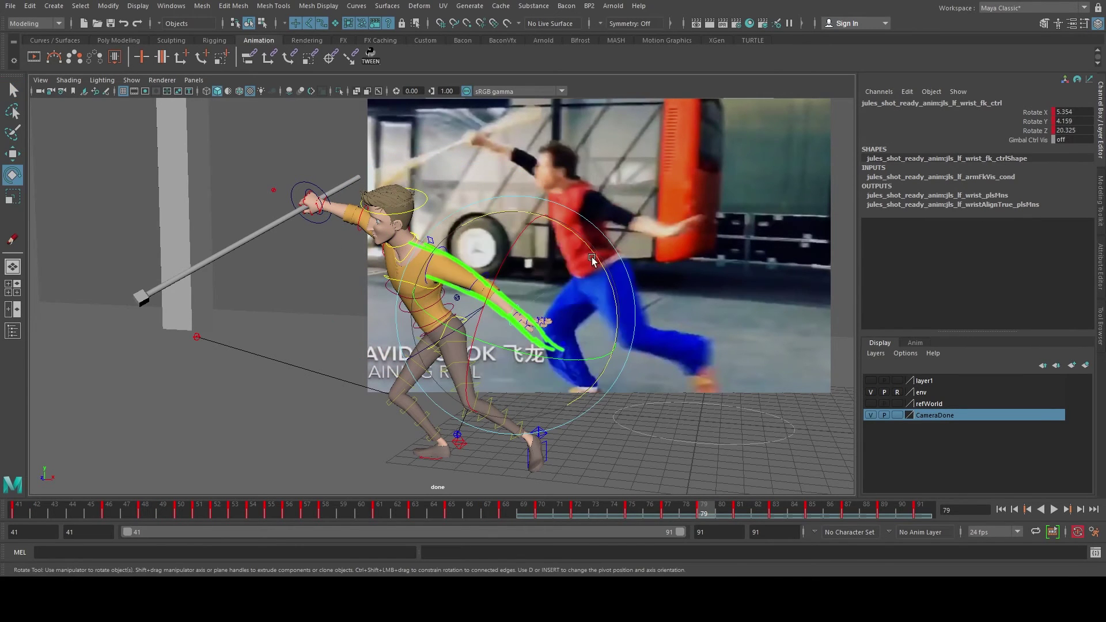
drag(591, 257, 605, 307)
drag(526, 290, 531, 282)
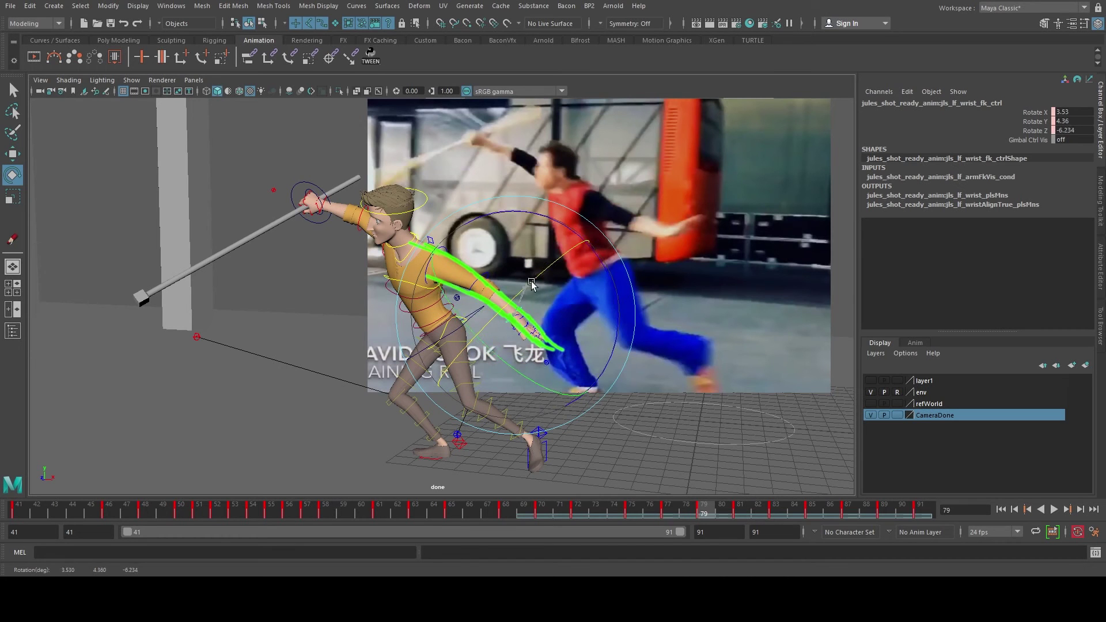
click(433, 244)
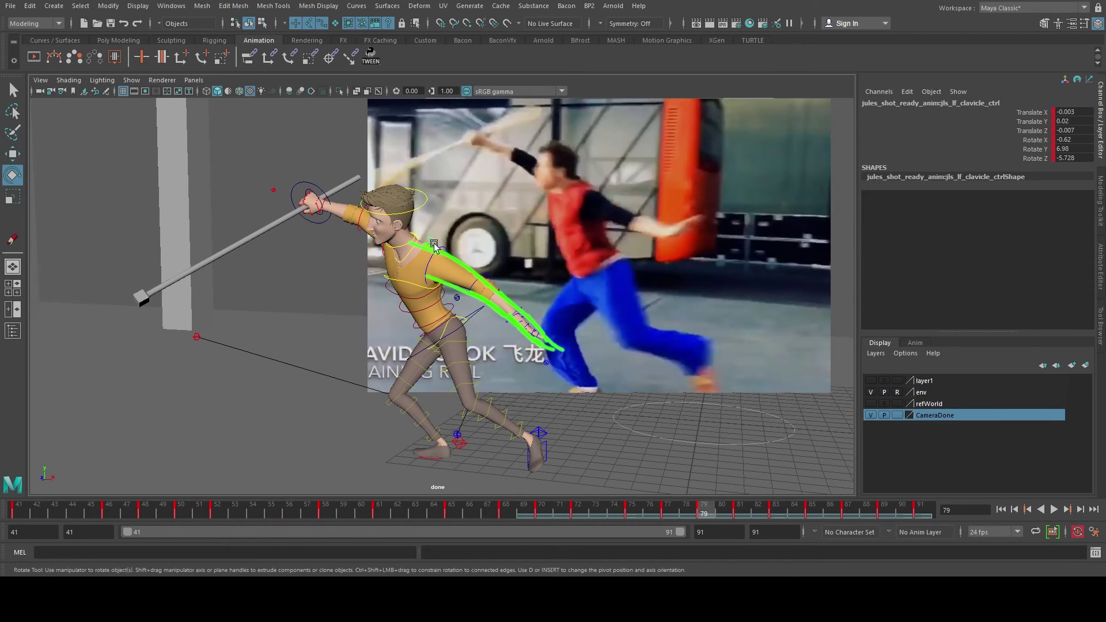
drag(481, 312, 475, 303)
Step: At frame 81, raise the left upper arm toward the green arm sketch by rotating its FK control
click(740, 509)
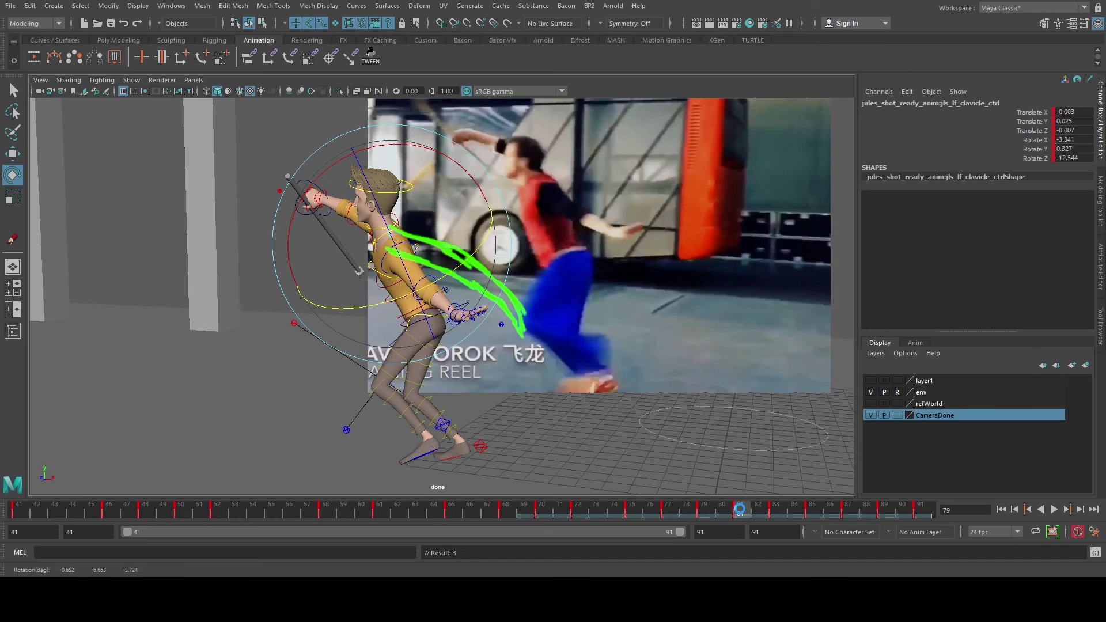
key(q)
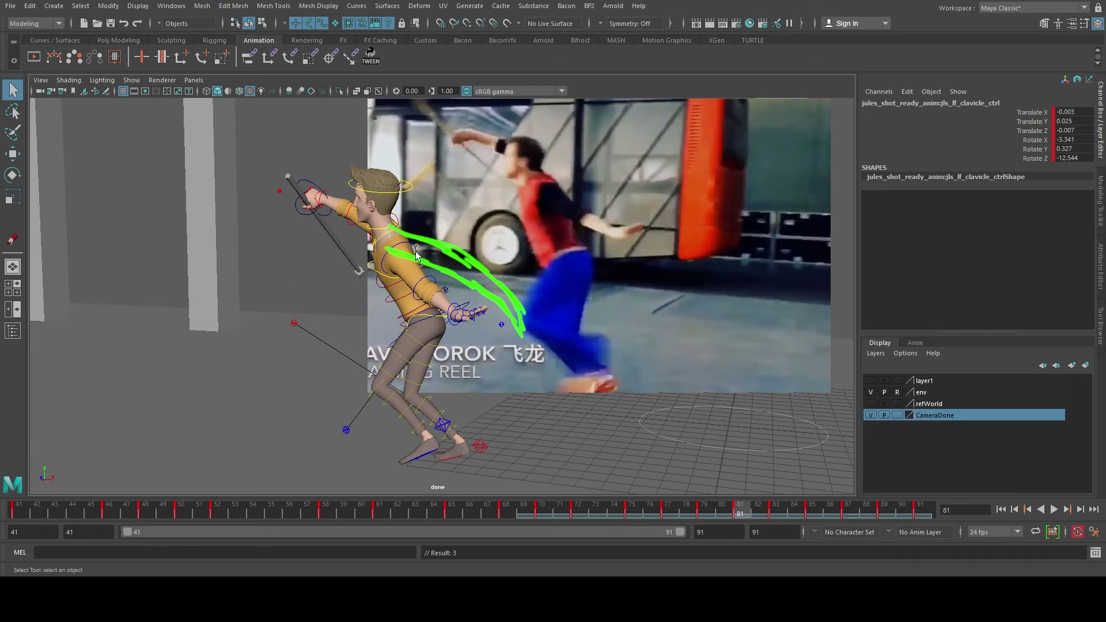
key(e)
mouse_move(427, 291)
mouse_down()
mouse_move(453, 282)
mouse_move(421, 248)
mouse_move(416, 266)
mouse_move(454, 297)
mouse_up()
key(q)
click(389, 266)
key(e)
key(q)
Step: Set the left elbow FK control's Rotate X, Y and Z to 0 at frame 81
click(445, 265)
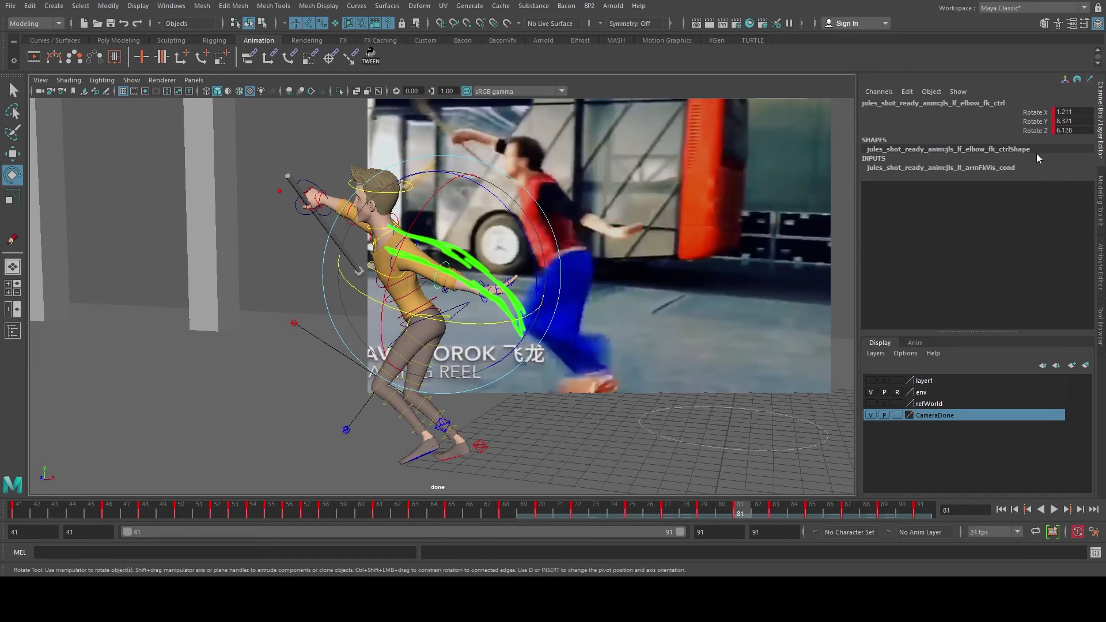
drag(1064, 111, 1072, 128)
key(Return)
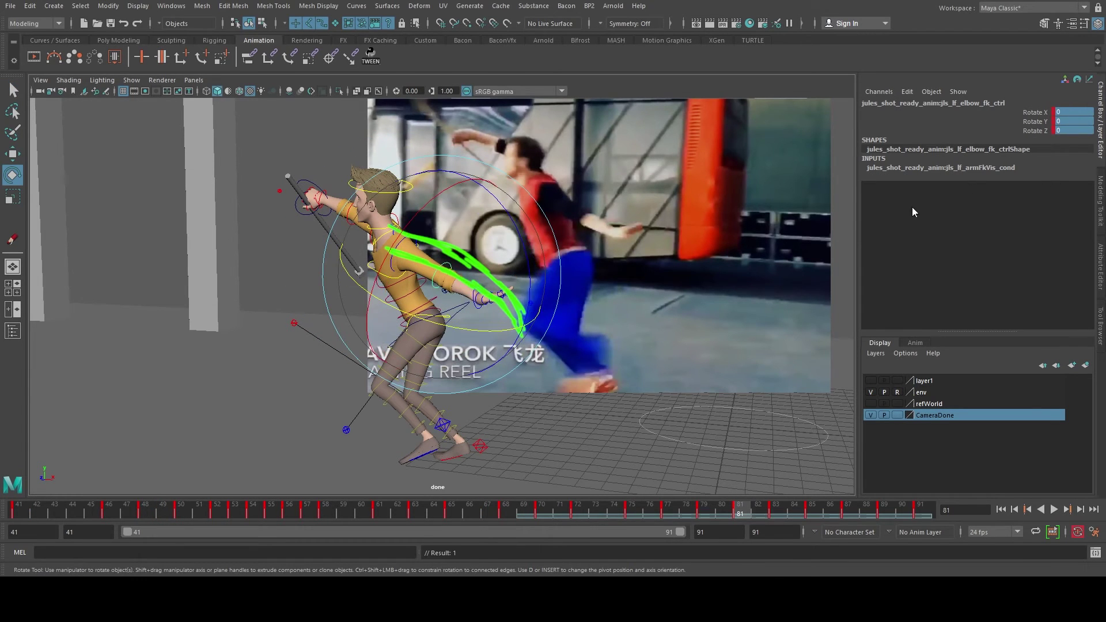
Step: At frame 81, set the left elbow FK control's Rotate Y to -11.297 and raise the left upper arm toward the green sketch
drag(482, 329, 461, 291)
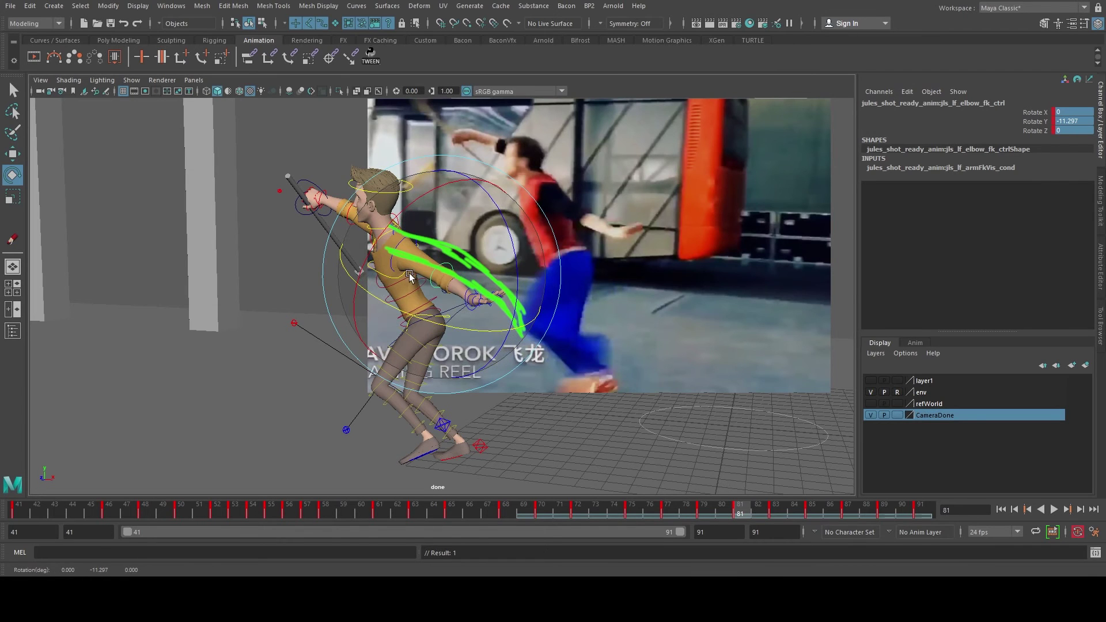
key(q)
click(394, 252)
key(e)
drag(489, 216, 469, 173)
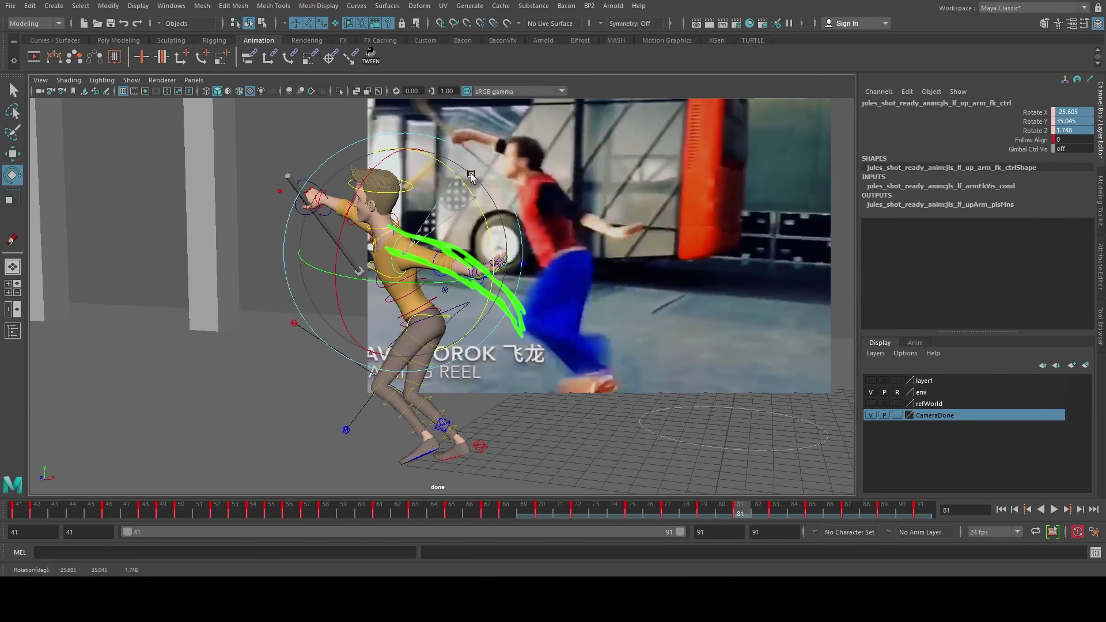
Step: Rotate the left clavicle to X 0.026, Y 16.85, Z -9.091 and the upper arm to X -26.196, Y 30.369, Z -4.823
key(q)
click(395, 236)
key(e)
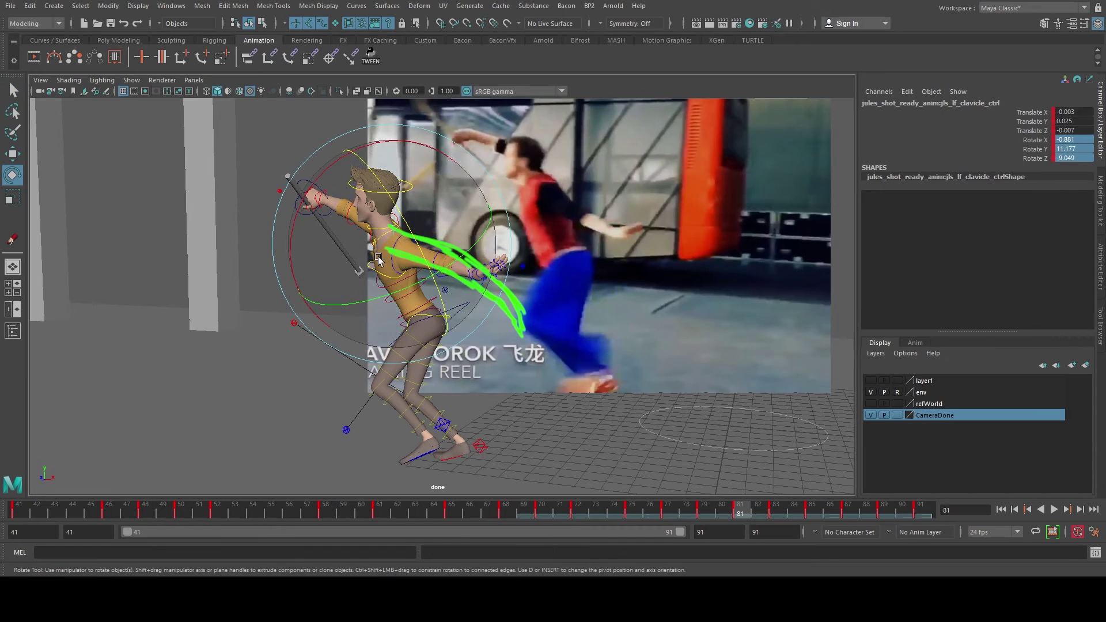
key(q)
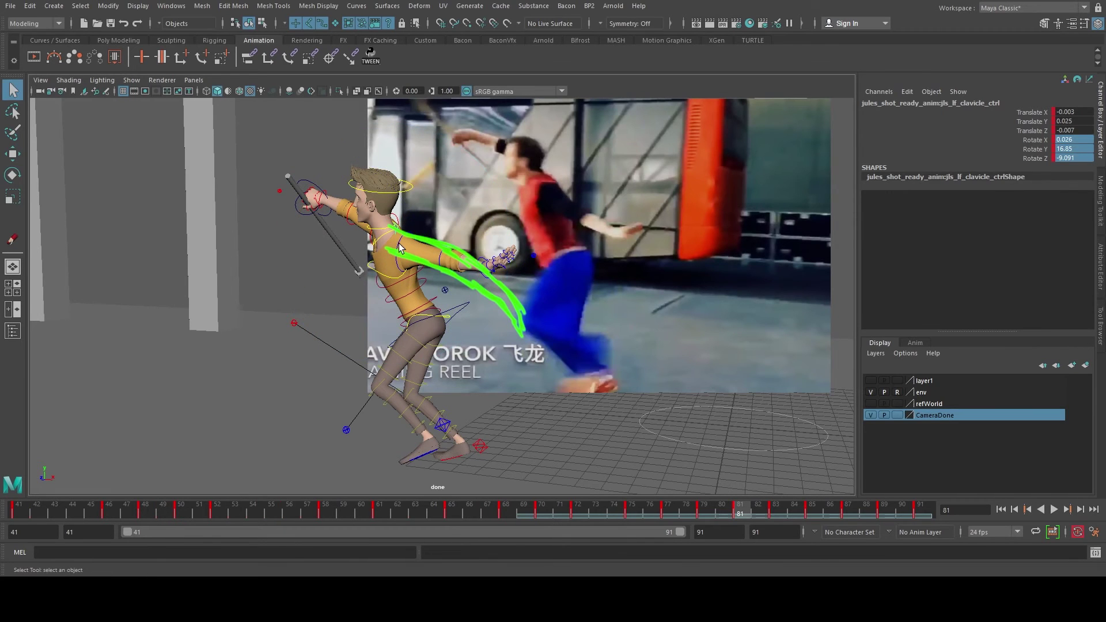
click(464, 259)
key(e)
key(q)
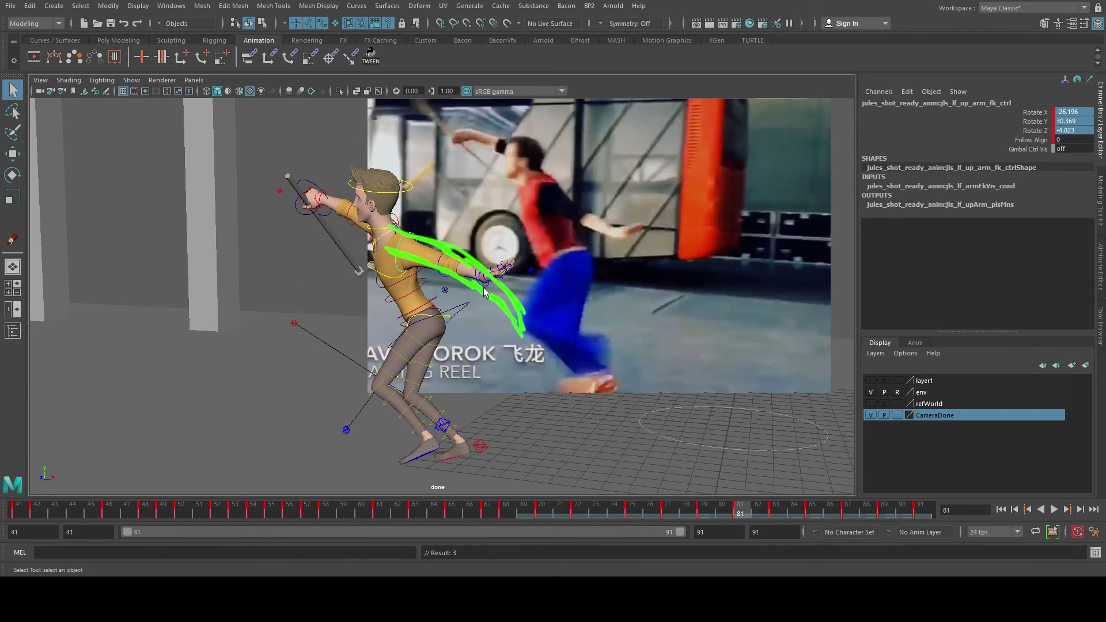
Step: Reset the left wrist FK control's rotation to 0 at frame 81
click(484, 288)
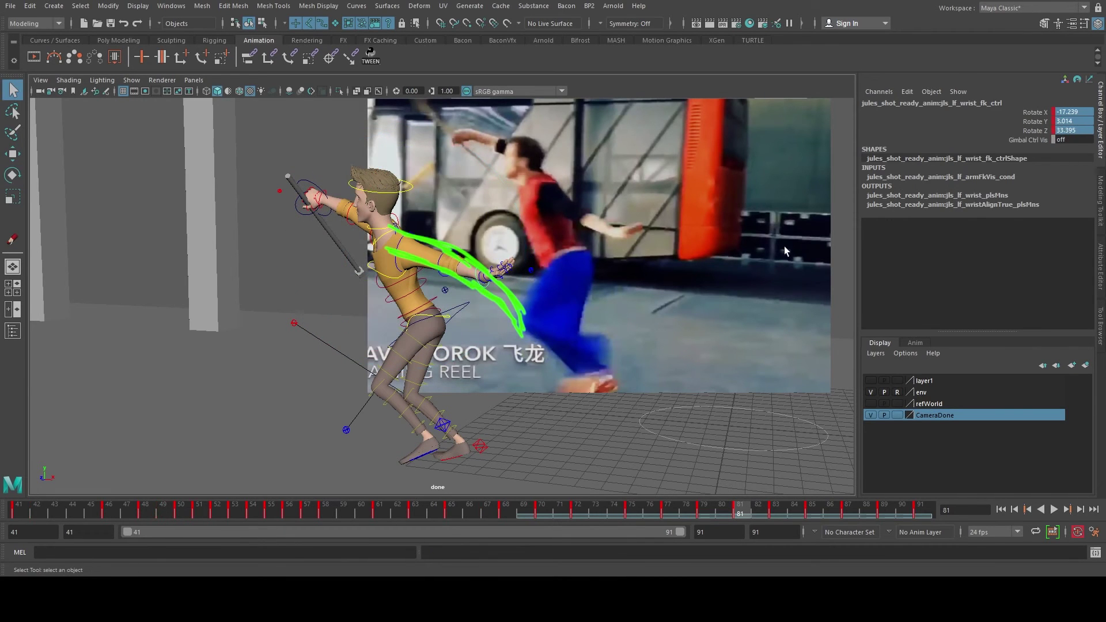
click(1078, 134)
text(0)
key(Return)
Step: Rotate the left elbow to X 2.376, Y -10.199, Z -5.635 and the wrist to about X -23.6, Y 4.0, Z -10.6
click(441, 264)
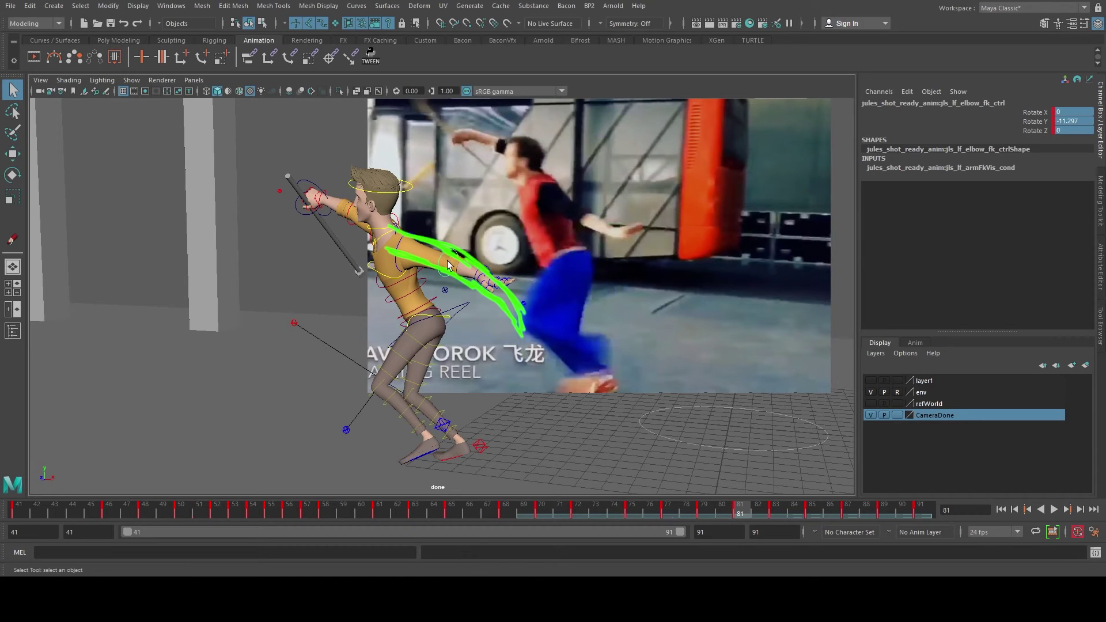
key(e)
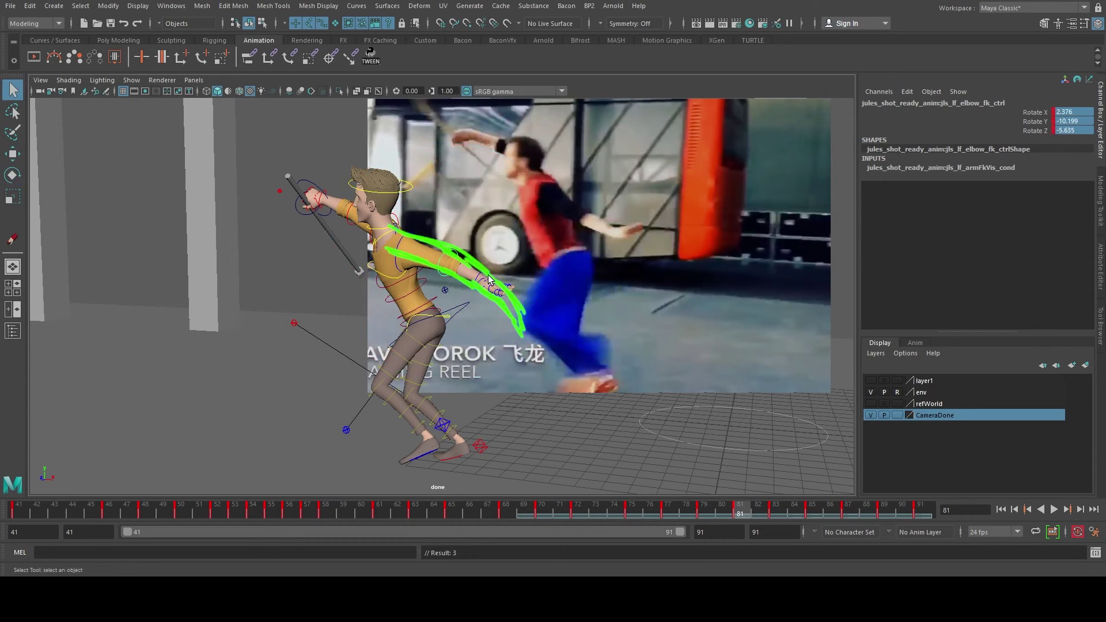
click(485, 281)
mouse_move(563, 264)
mouse_down()
mouse_move(481, 265)
mouse_move(448, 240)
mouse_move(493, 223)
mouse_move(578, 279)
mouse_up()
Step: At frame 83, rotate the left clavicle control to X -3.673, Y 9.974, Z -24.168
click(776, 512)
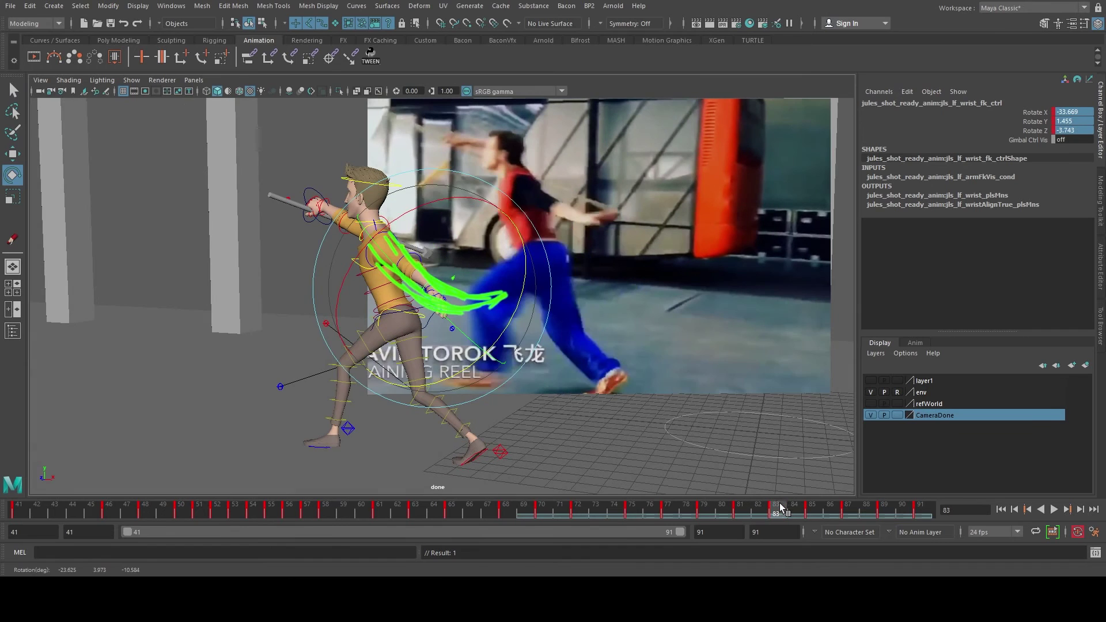
key(q)
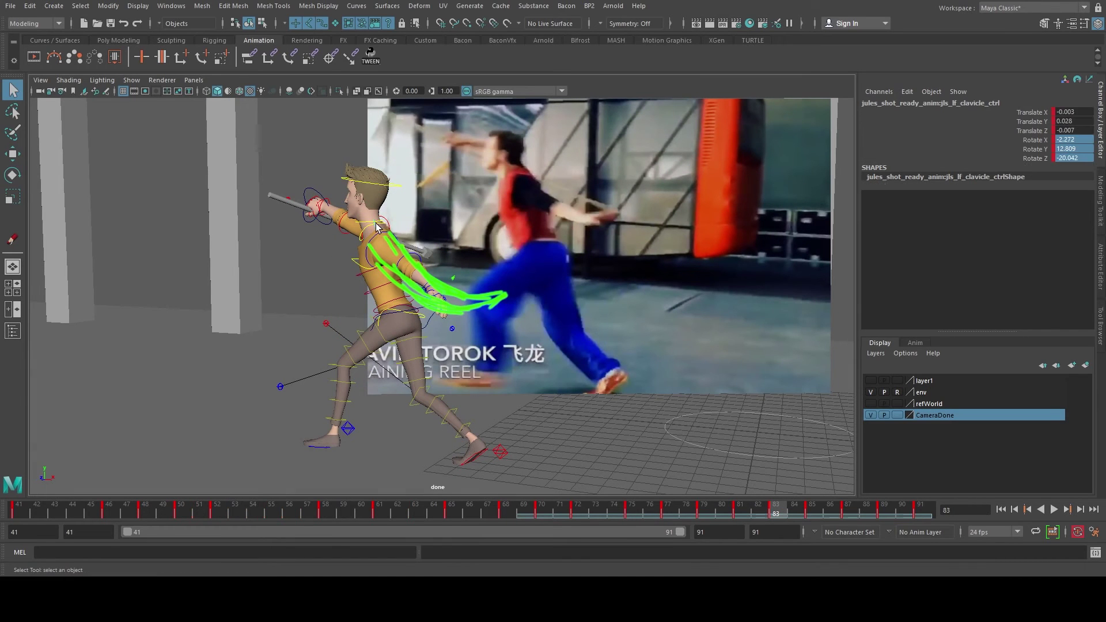
click(380, 225)
key(e)
key(q)
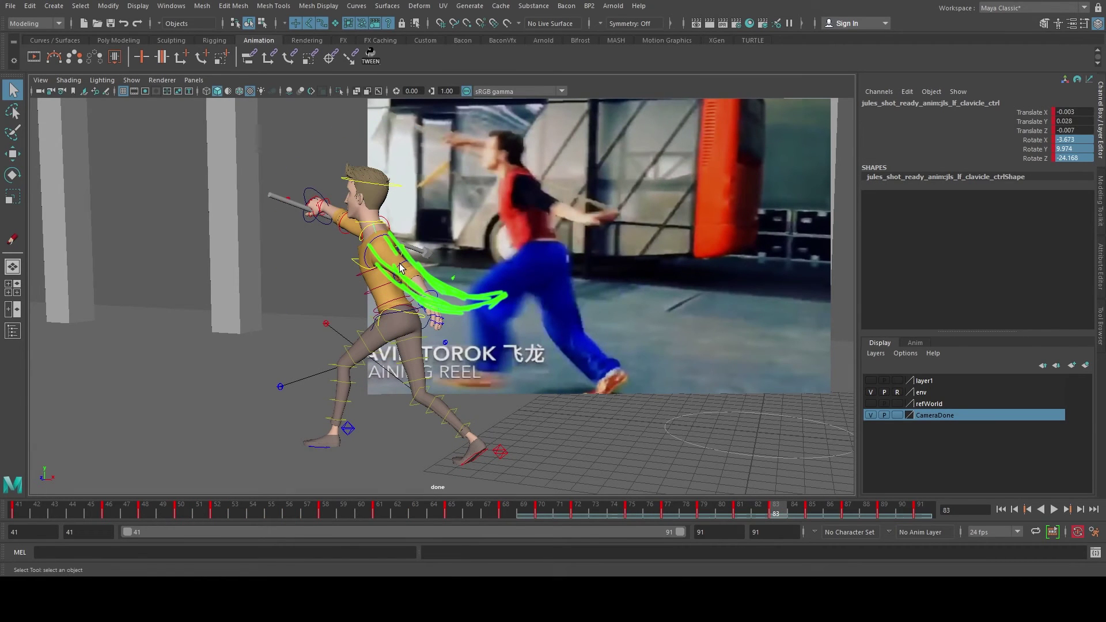
Step: Set the left elbow FK control's Rotate X, Y and Z to 0 at frame 83
click(400, 265)
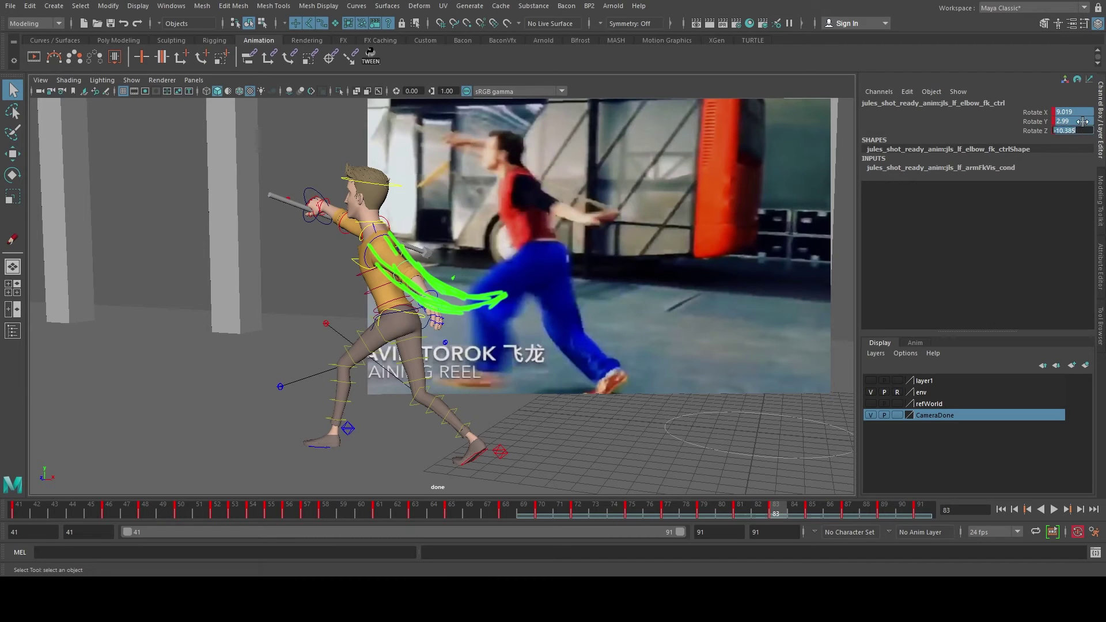
drag(1085, 110, 1083, 126)
text(0)
key(Return)
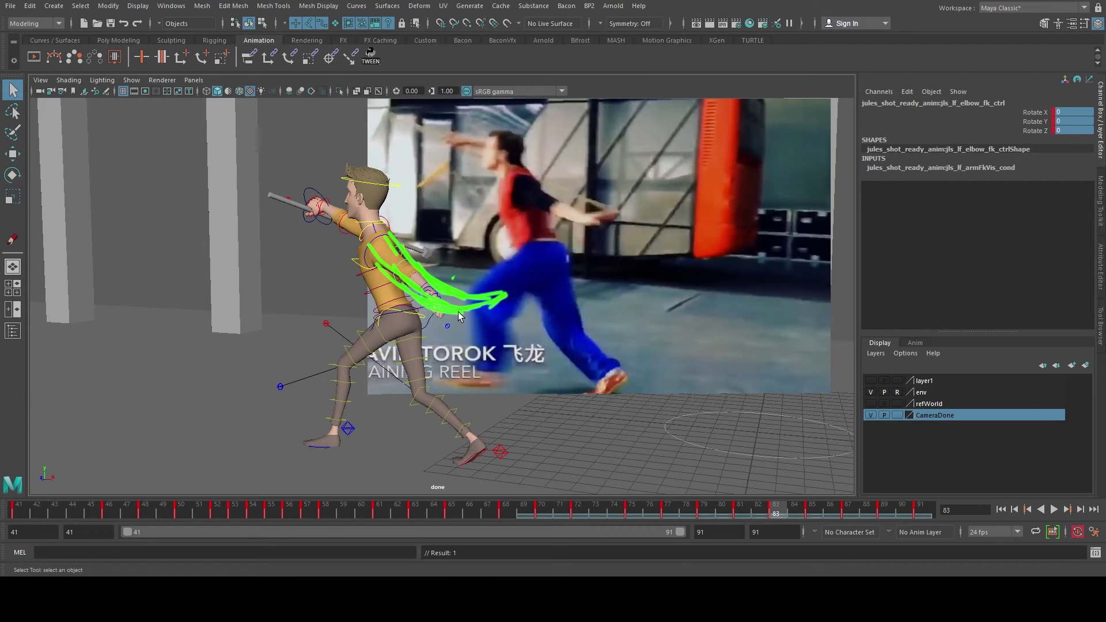
Step: Bend the left elbow toward the sketch and rotate the upper arm FK control to about X -32.1, Y 24.0, Z -2.8
key(e)
mouse_move(447, 316)
mouse_down()
mouse_move(482, 319)
mouse_move(469, 318)
mouse_up()
key(q)
click(378, 235)
key(e)
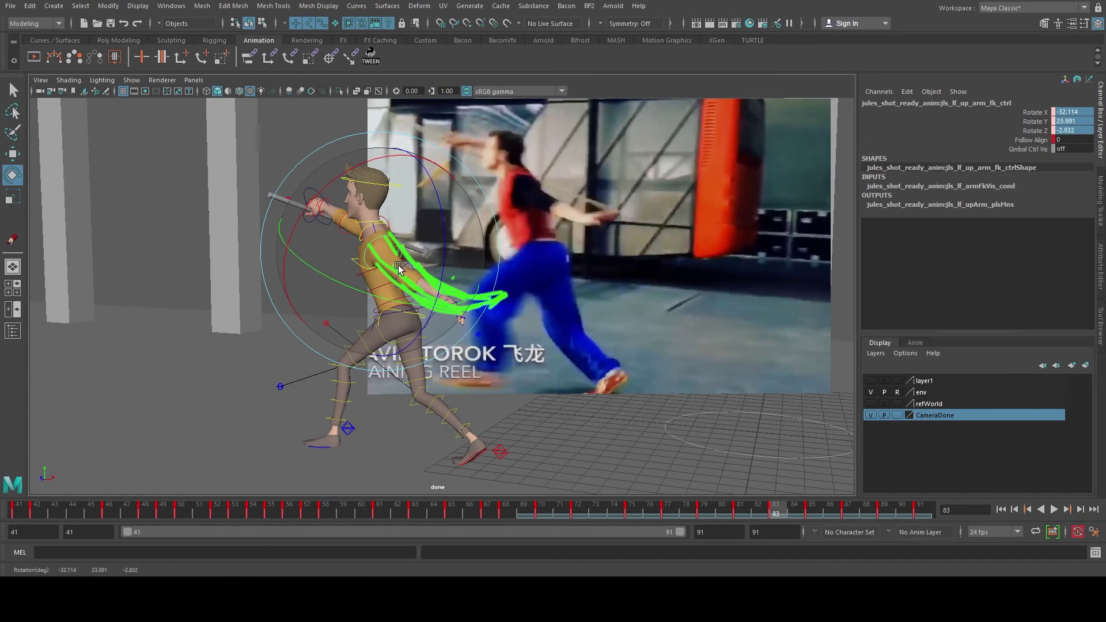
drag(399, 268, 400, 270)
Step: At frame 83, rotate the left wrist FK control to about X -21.7, Y 14.8, Z 20.4
key(q)
click(437, 294)
key(r)
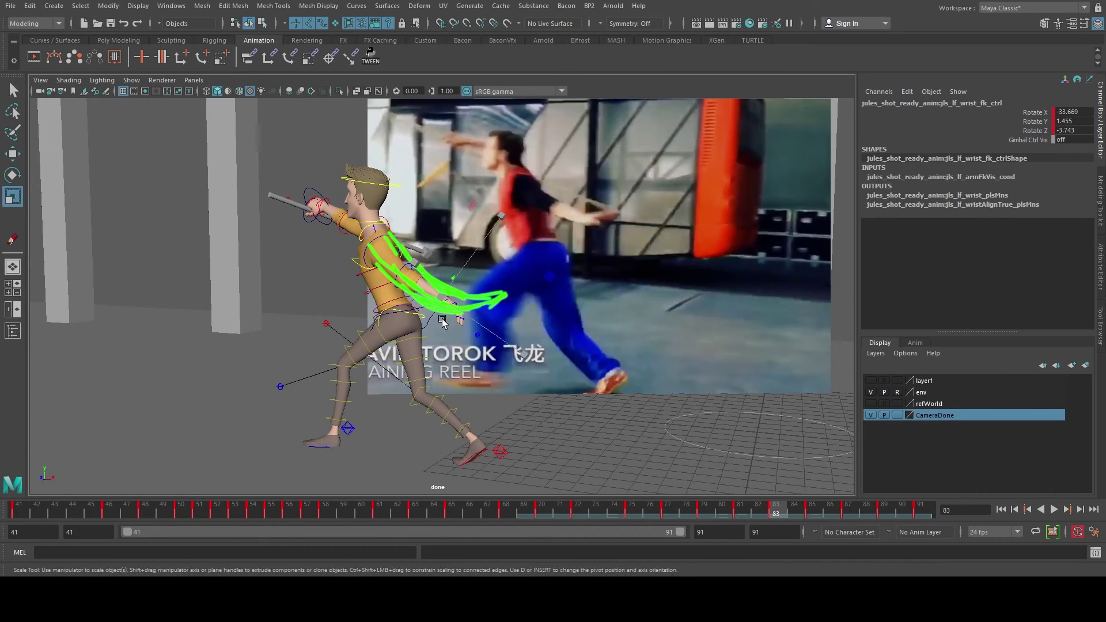
drag(441, 316, 421, 338)
key(ctrl+z)
key(e)
drag(541, 304, 553, 261)
Step: At frame 85, lower the left arm onto the sketch, rotating the clavicle and the upper arm to X -42.078, Y 23.066, Z -21.39
click(811, 518)
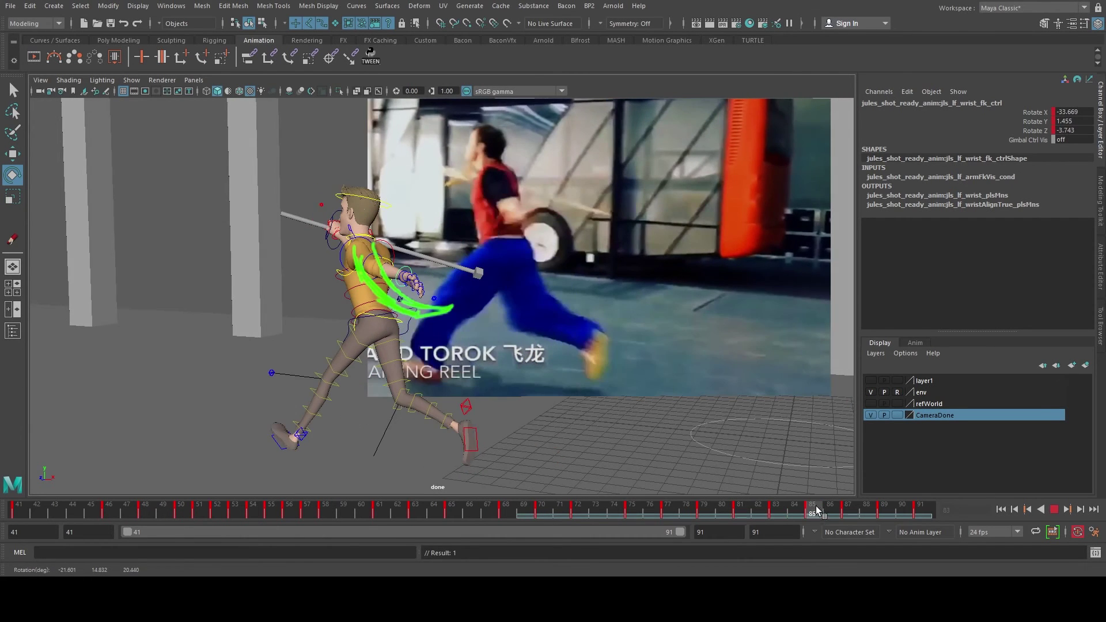
key(q)
click(351, 226)
key(e)
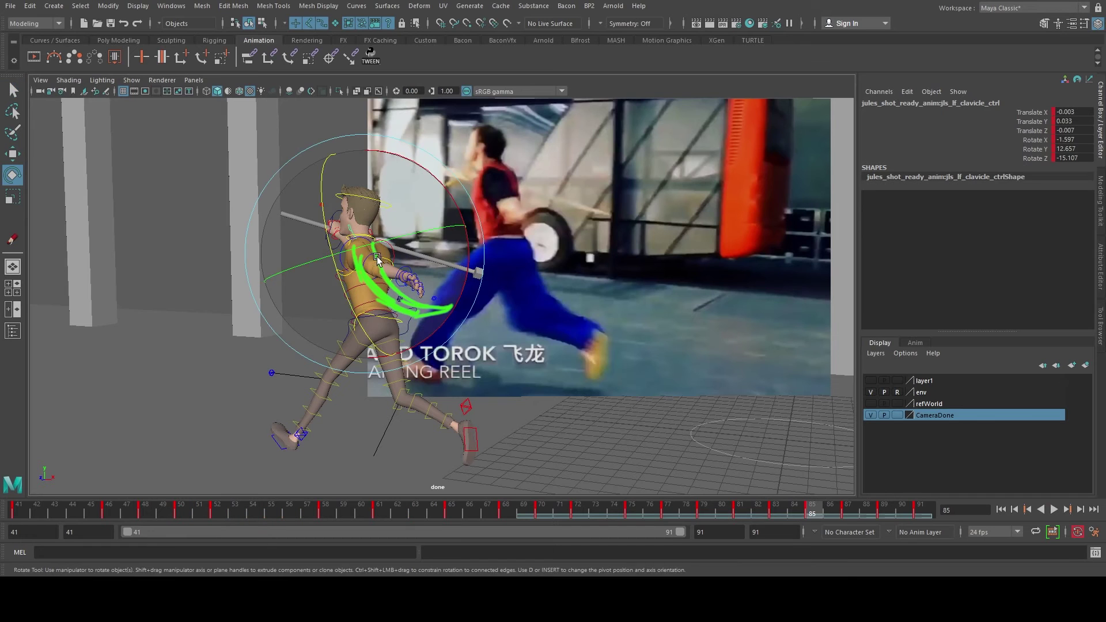
drag(374, 254, 375, 309)
key(q)
click(362, 254)
key(e)
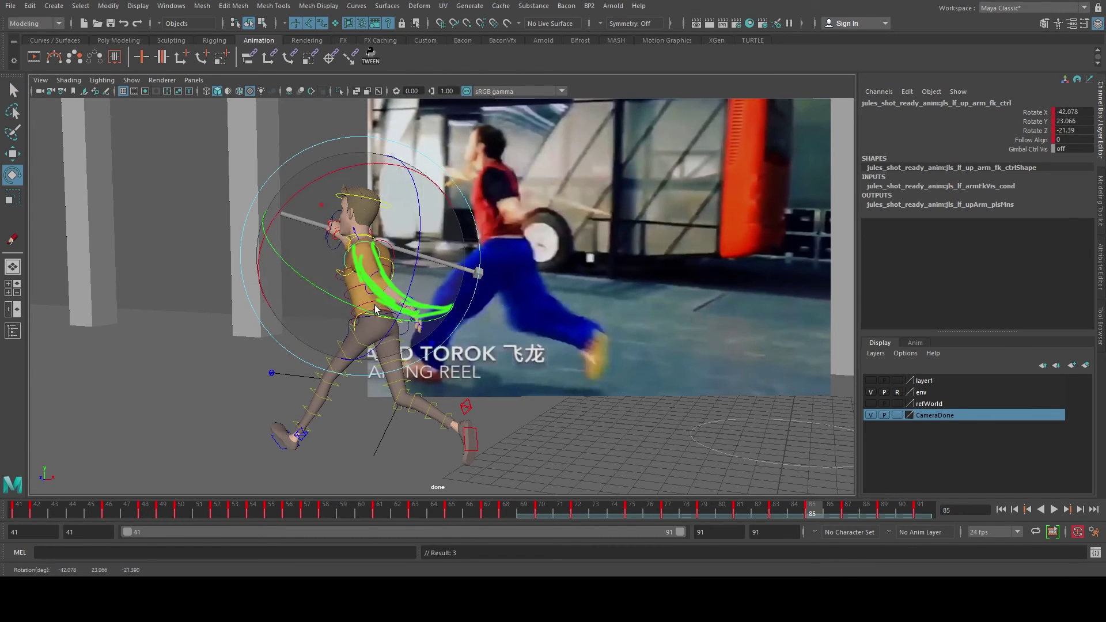
Step: Rotate the left wrist FK control to follow the sketched hand at frame 85 and key it
key(q)
click(414, 312)
key(e)
drag(507, 315, 503, 337)
key(s)
Step: At frame 87, rotate the left upper arm FK control to X -31.292, Y 26.339, Z -19.521 and key it
drag(834, 512, 844, 511)
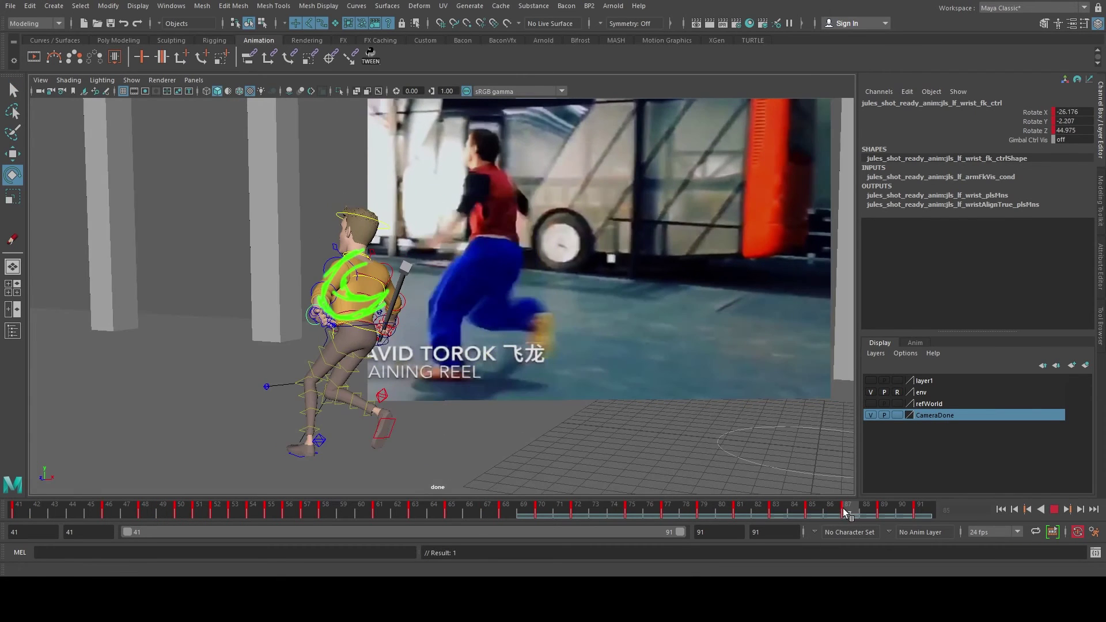
click(361, 299)
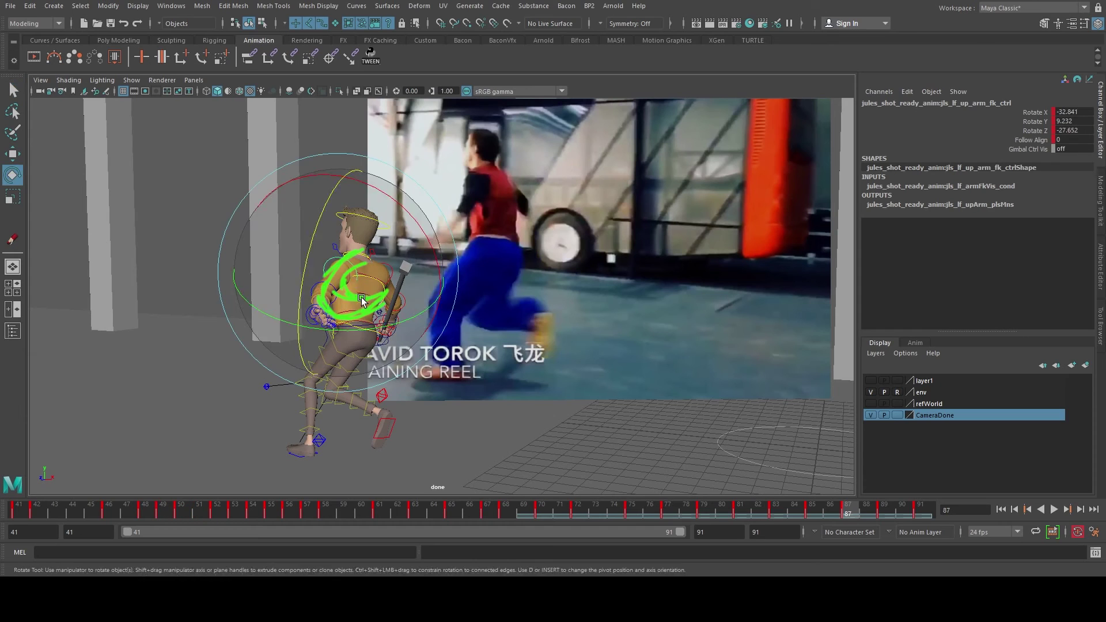
drag(362, 299, 351, 291)
key(s)
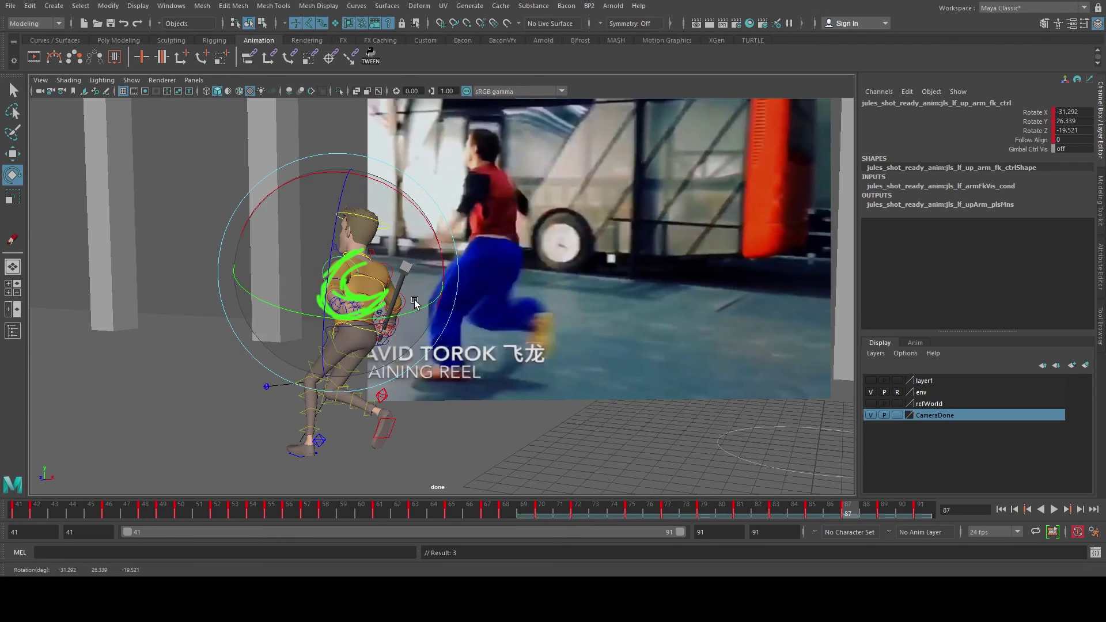
Step: Check frame 89, return to frame 73, and rotate the left elbow and wrist FK controls to match the sketched forearm and hand
click(868, 511)
click(884, 508)
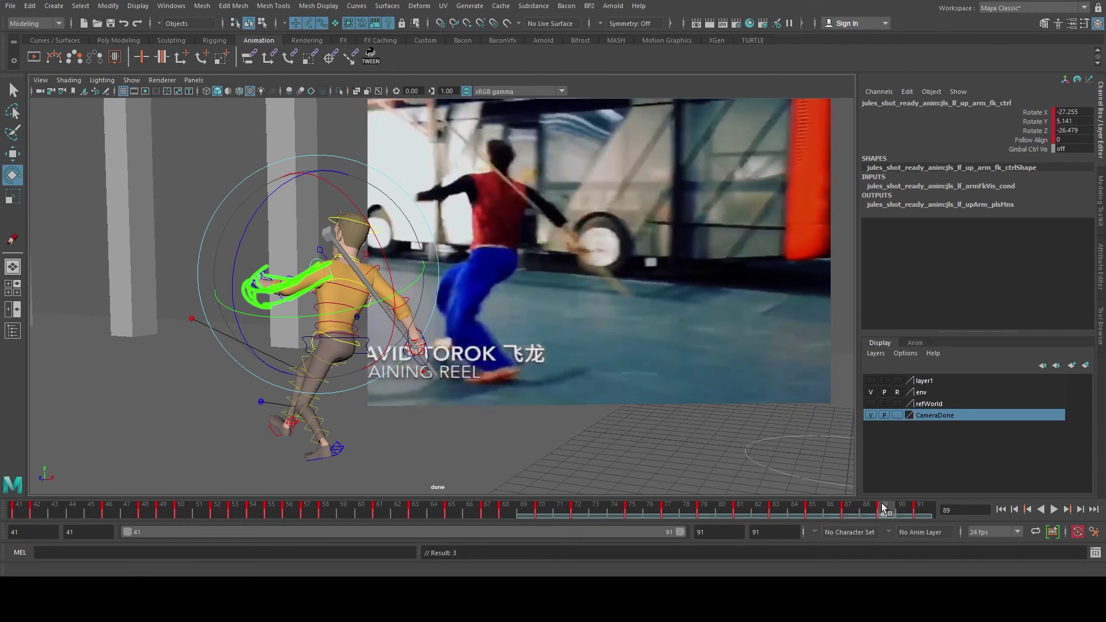
key(q)
click(595, 510)
click(595, 330)
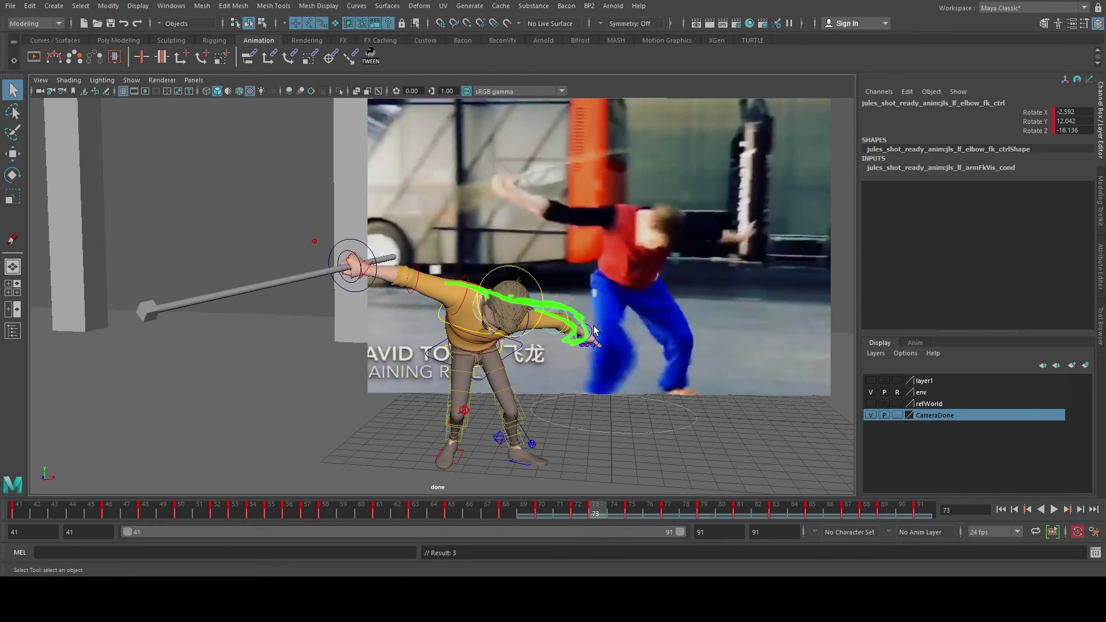
key(e)
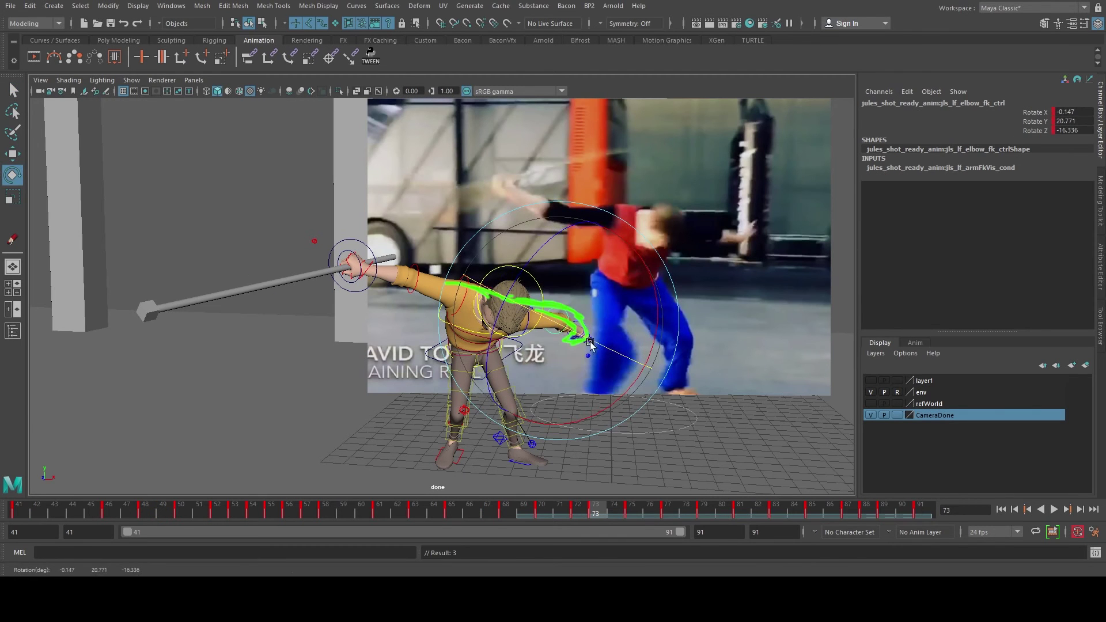
drag(597, 341, 558, 326)
click(583, 334)
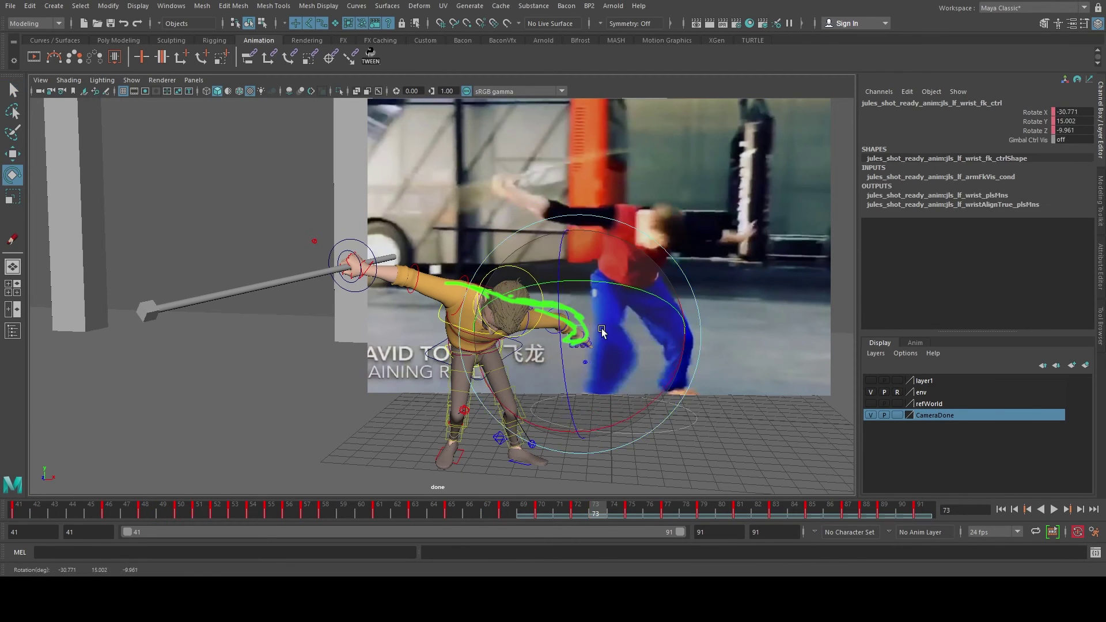
key(shift+e)
Step: At frame 73, rotate and key the left upper arm FK control at X -59.103, Y 30.699, Z 3.901
key(q)
click(527, 329)
key(e)
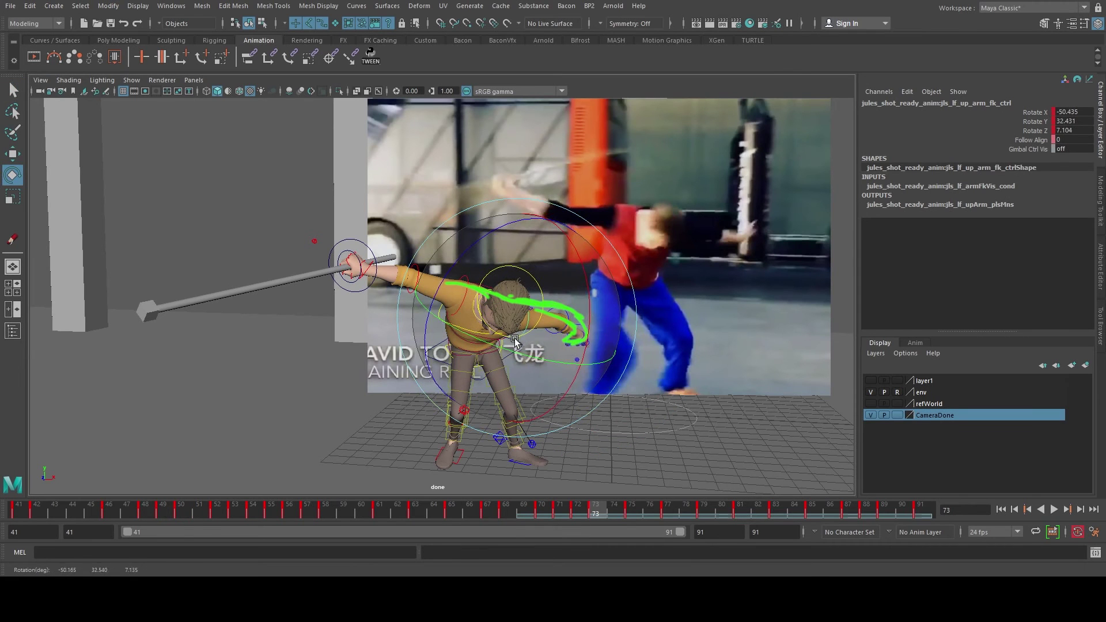
key(shift+e)
drag(514, 343, 527, 311)
Step: Adjust the left clavicle control at frame 73 to raise the arm toward the green sketch
key(q)
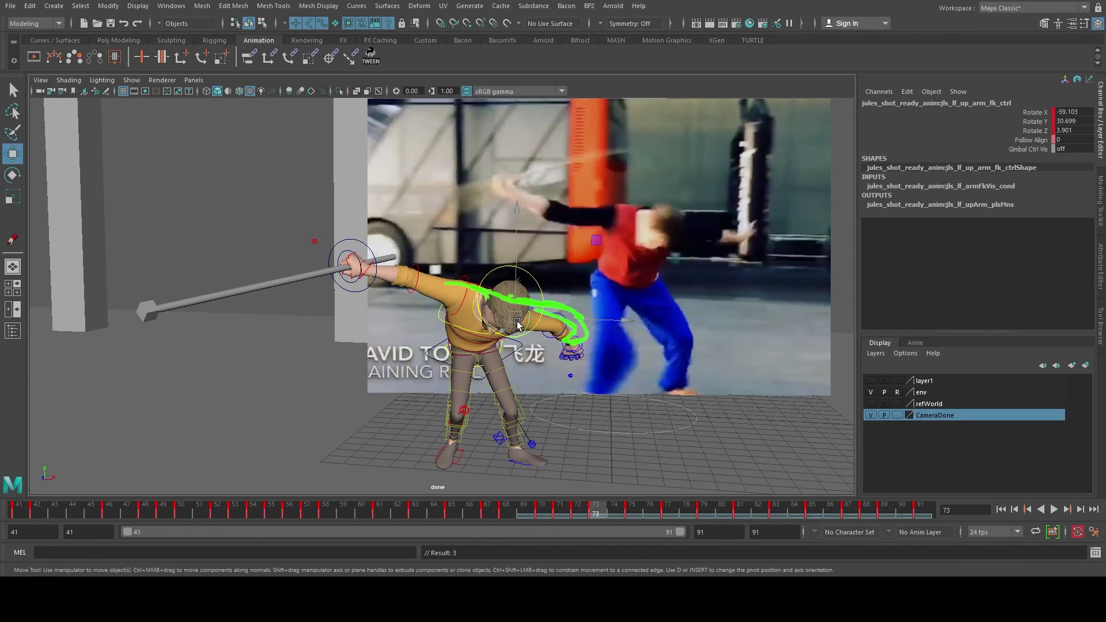
click(529, 307)
key(3)
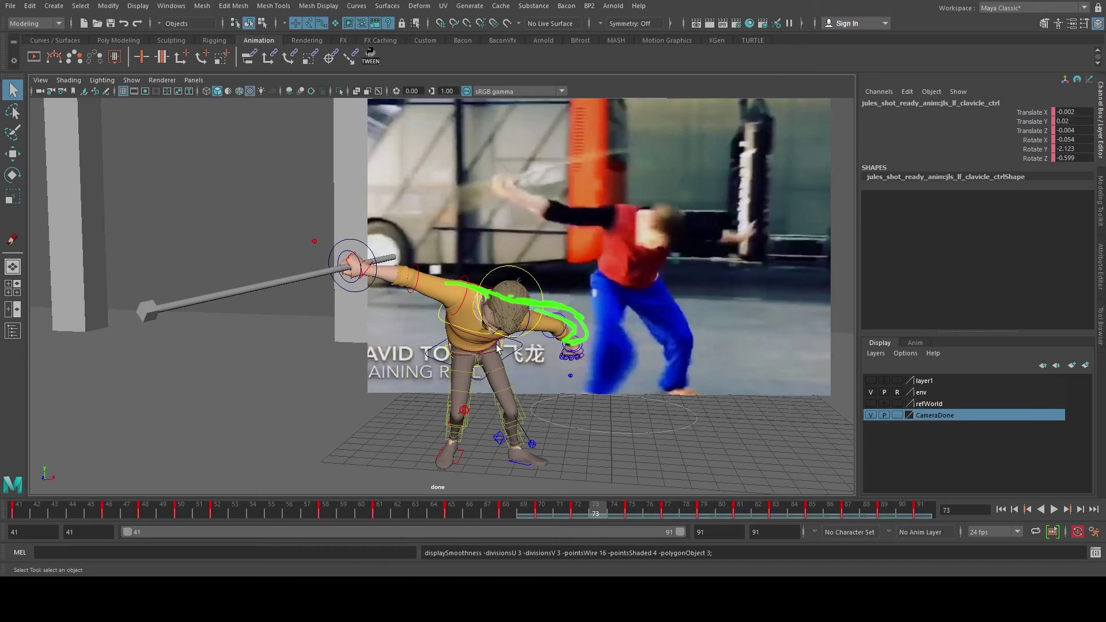
key(e)
drag(429, 372, 418, 392)
key(w)
drag(486, 292, 527, 316)
Step: Set the left arm's Arm Stretch to 2.885 at frame 73 and rotate the upper arm to X -59.333, Y 29.069, Z 4.385
click(530, 322)
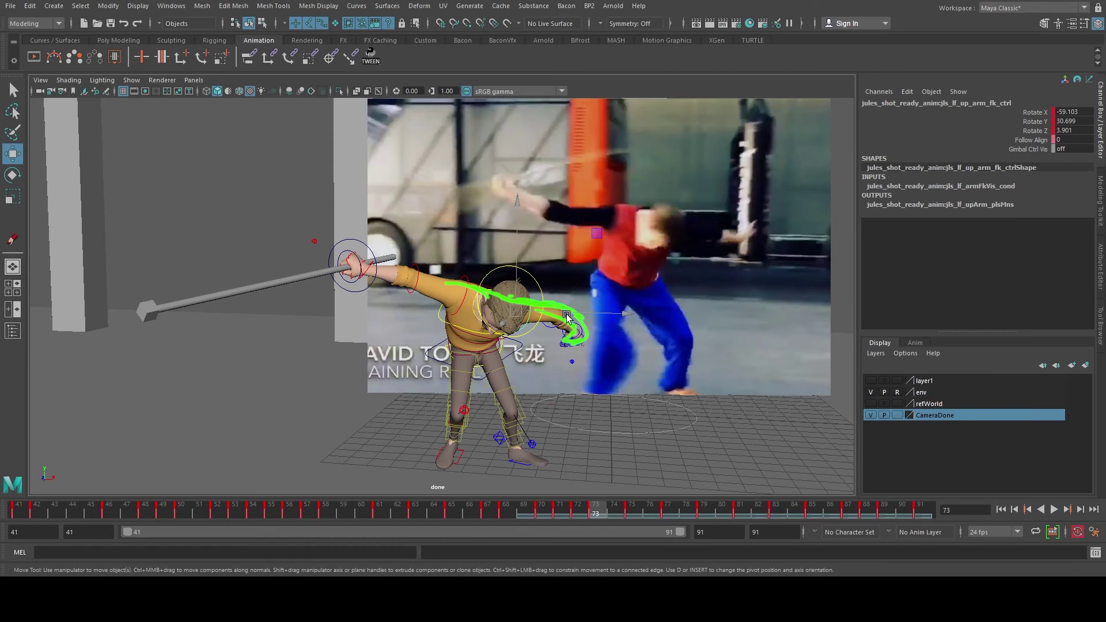
key(q)
click(576, 361)
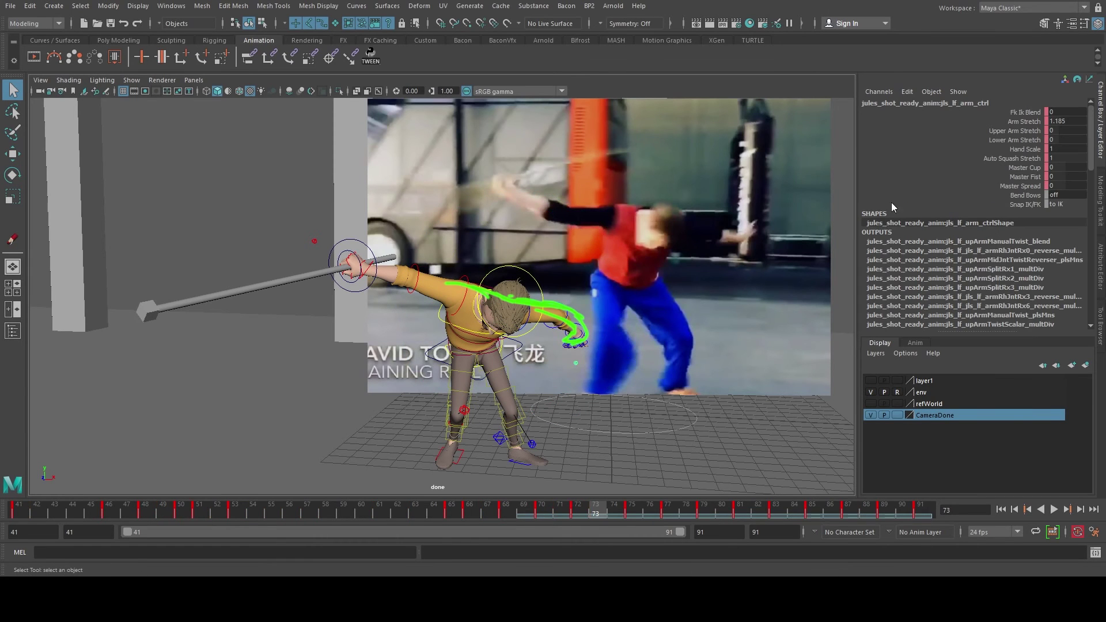
click(1031, 112)
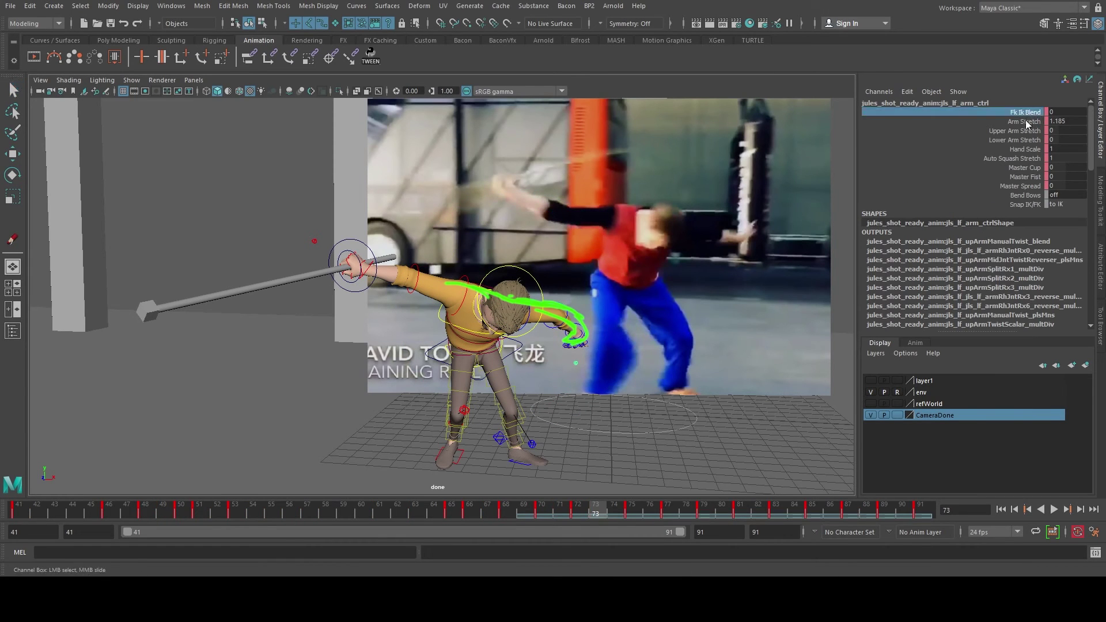
click(1025, 120)
middle_drag(656, 206, 666, 207)
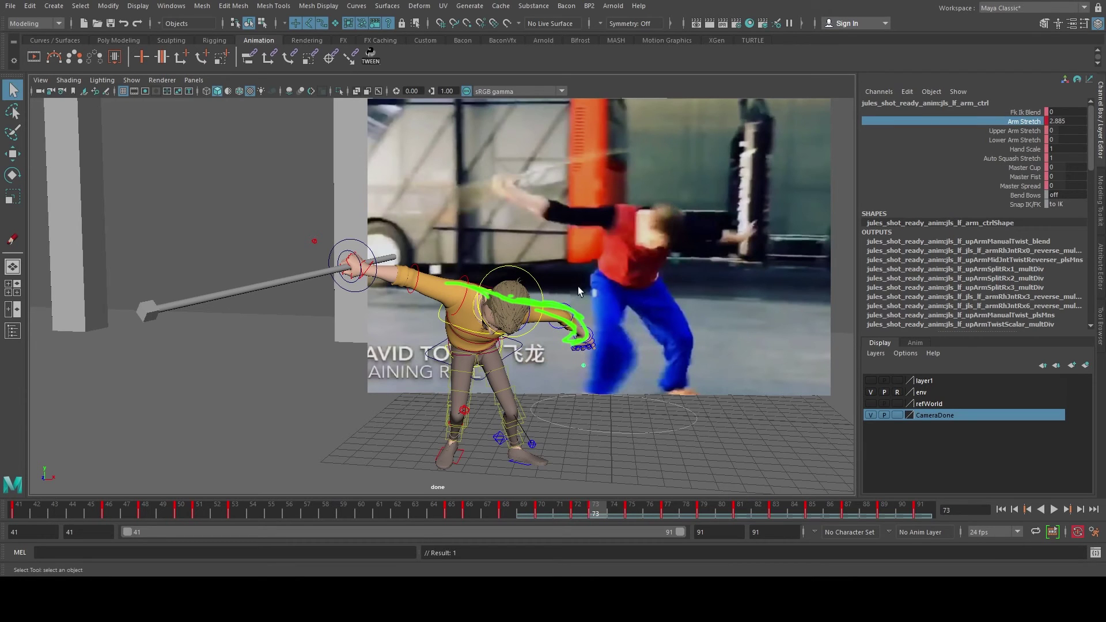
click(527, 316)
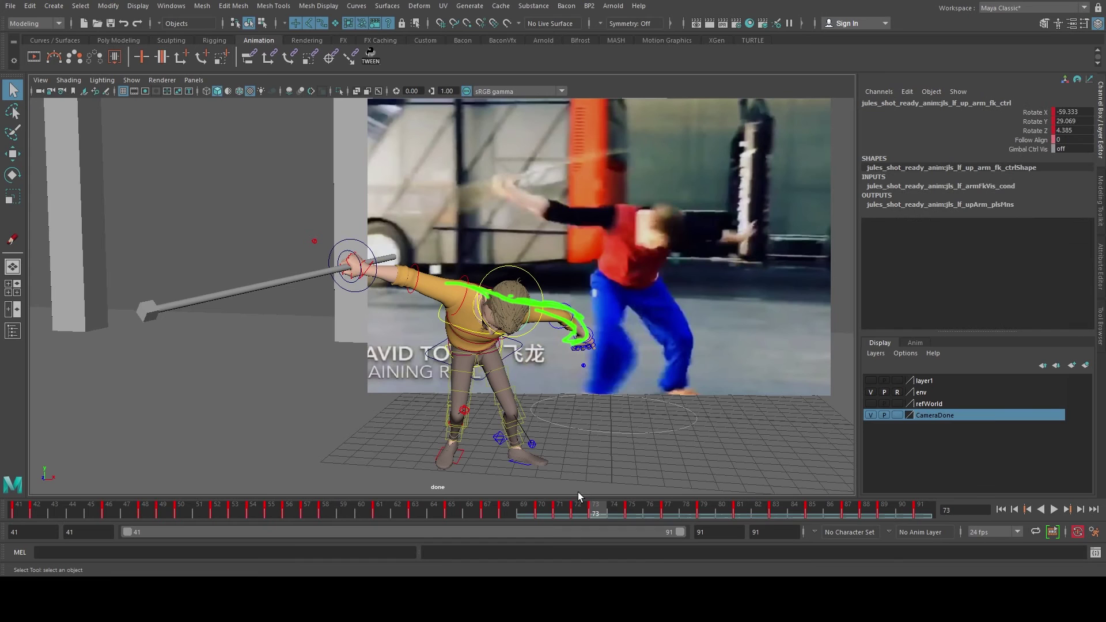
Step: At frame 74, rotate the left upper arm, elbow and wrist FK controls to match the green arm sketch
click(614, 511)
key(e)
drag(491, 420, 493, 422)
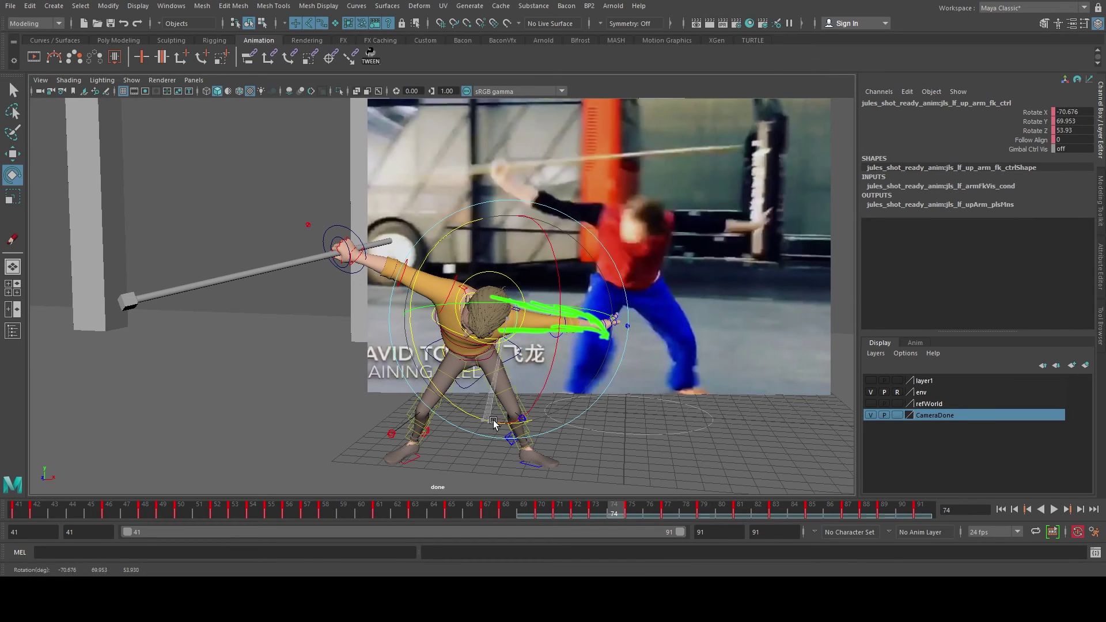
click(533, 330)
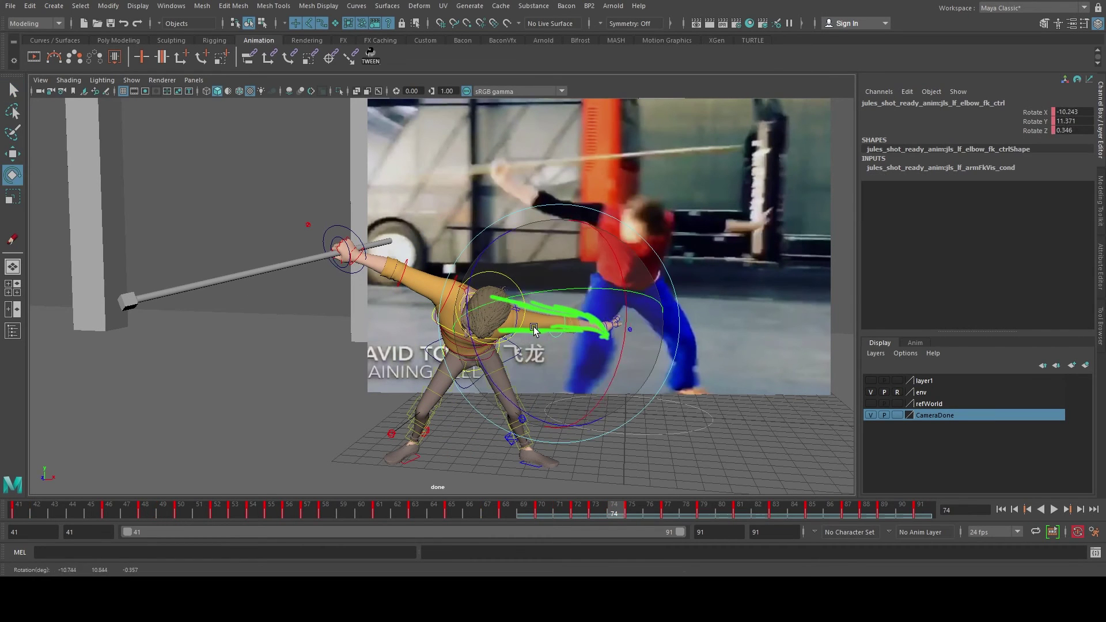
click(603, 322)
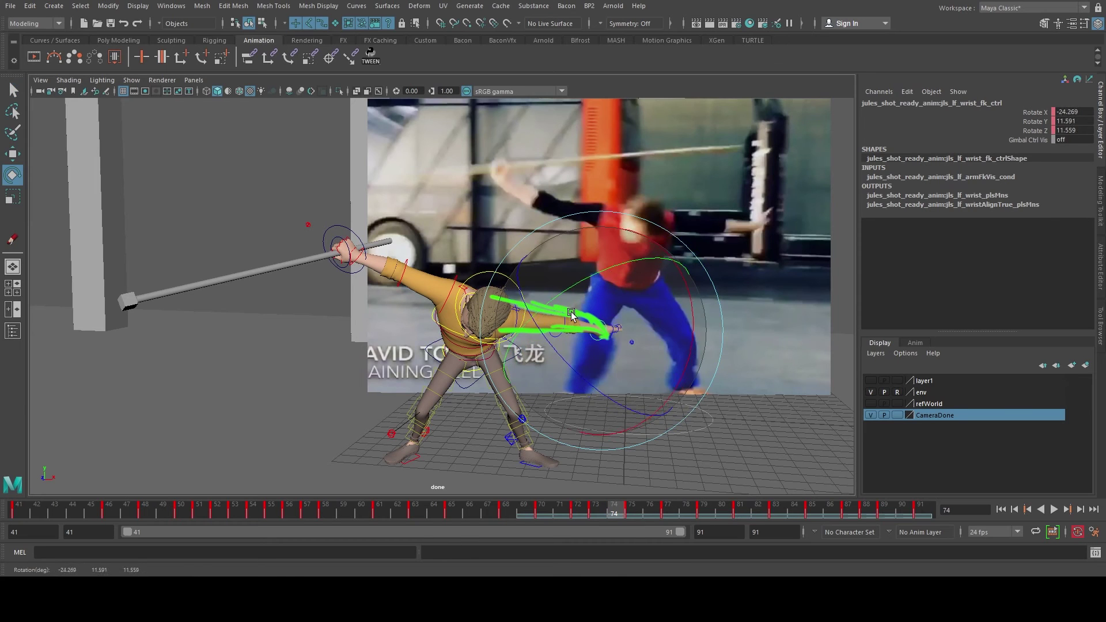
drag(571, 316, 602, 326)
Step: At frame 75, rotate the left wrist FK control to Z 8.516 and the elbow to X -12.829, Y 7.309, Z 13.869
click(632, 512)
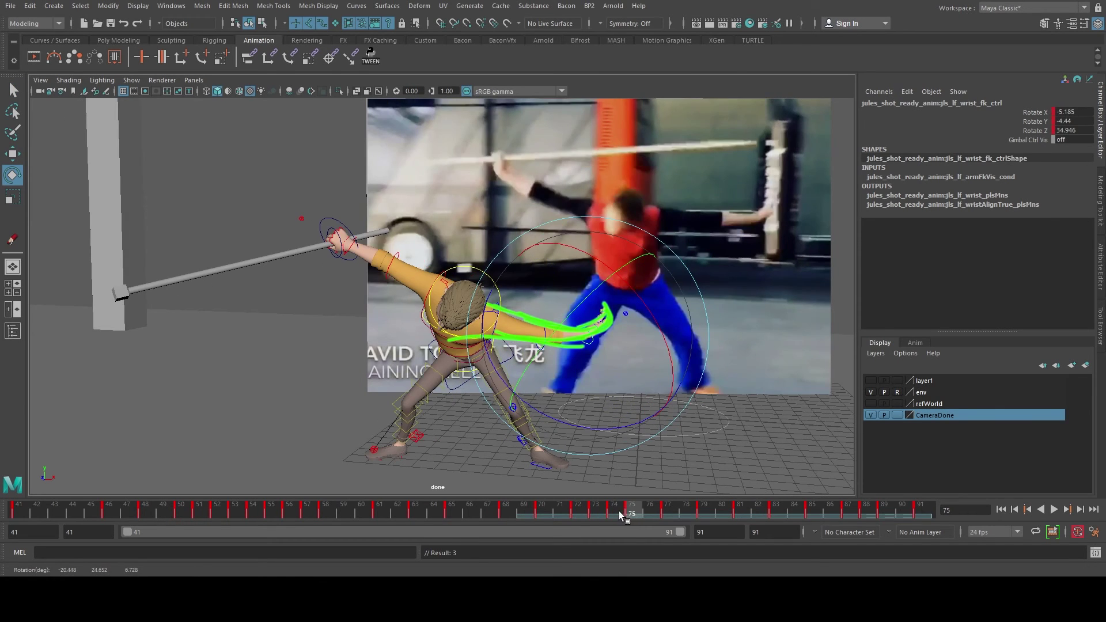
mouse_move(621, 514)
mouse_down()
mouse_move(594, 509)
mouse_move(642, 508)
mouse_up()
drag(576, 427, 532, 390)
key(q)
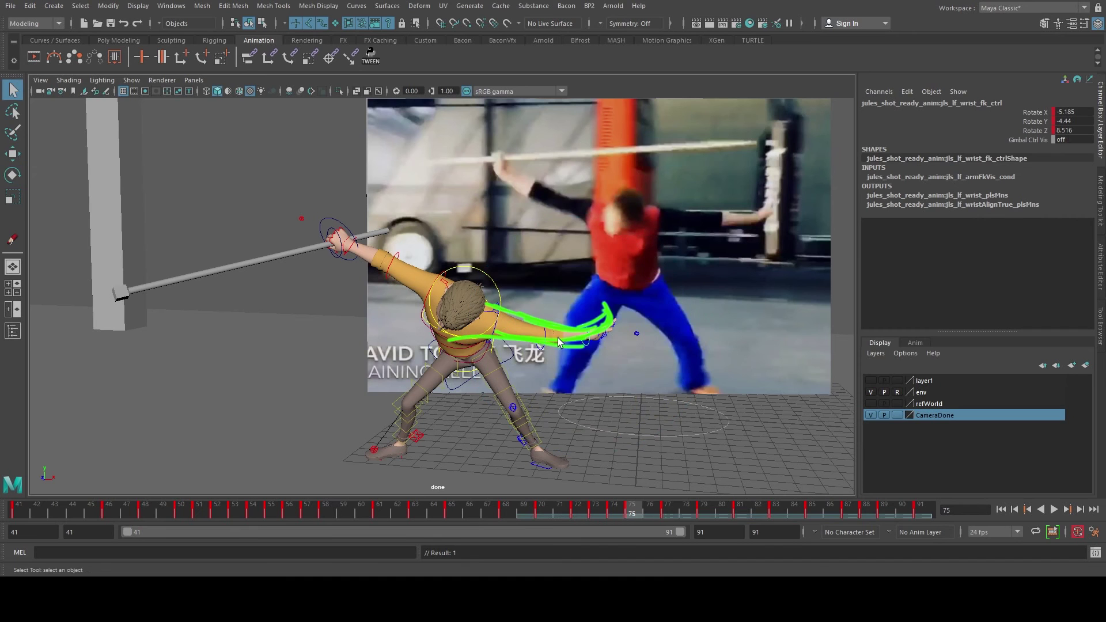
click(545, 333)
key(e)
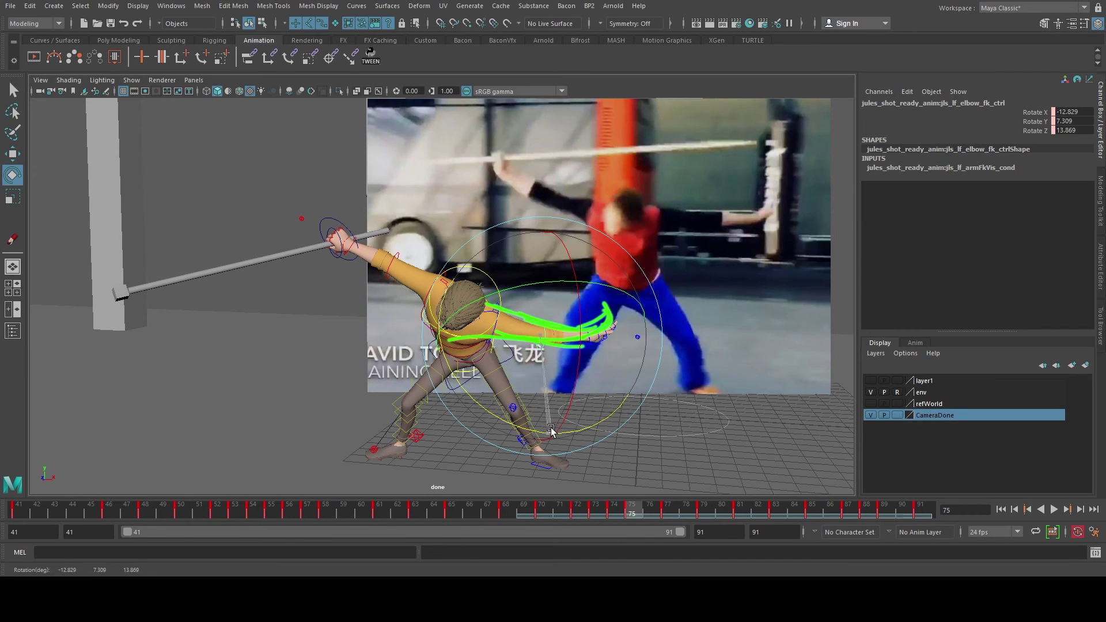
Step: At frame 76, lower the left upper arm FK control onto the sketch at X -70.62, Y 14.814, Z 3.511
drag(627, 503, 651, 516)
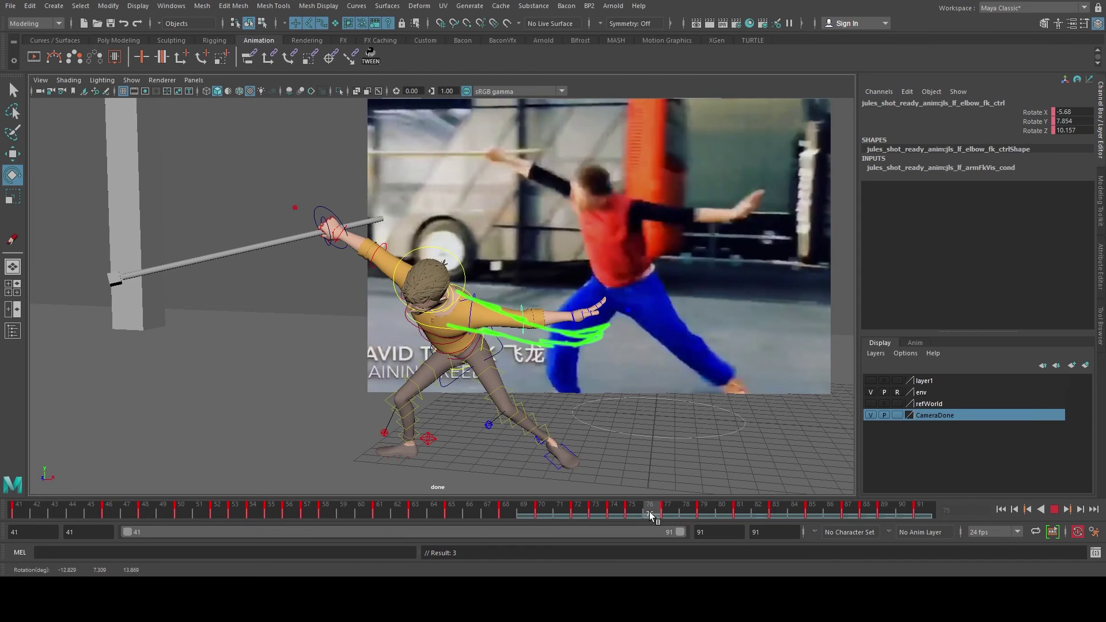
click(472, 327)
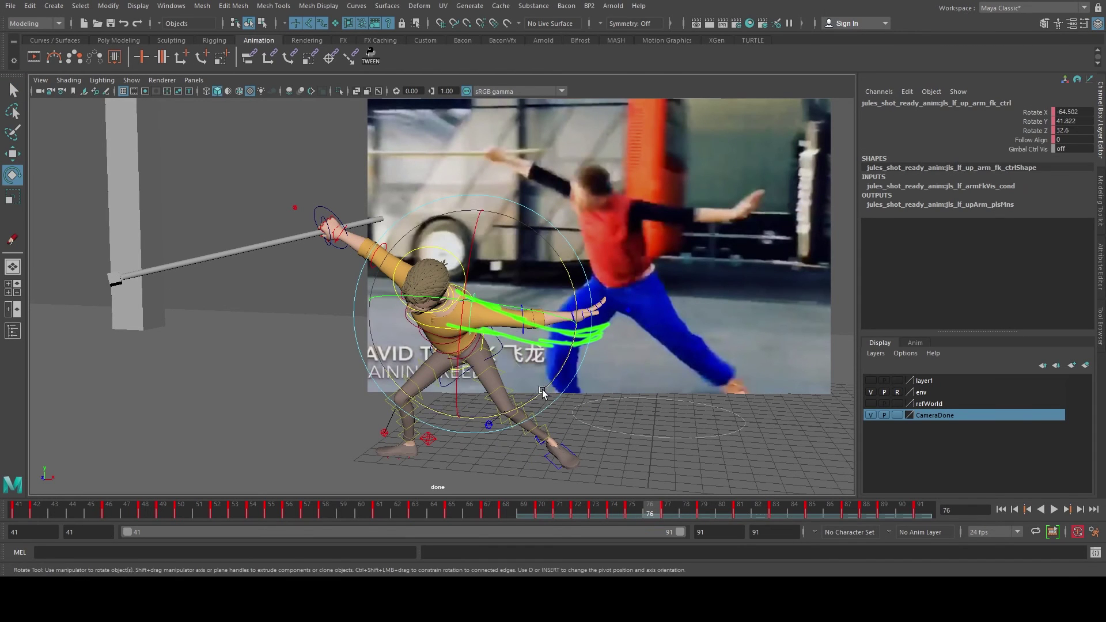
drag(543, 391, 529, 420)
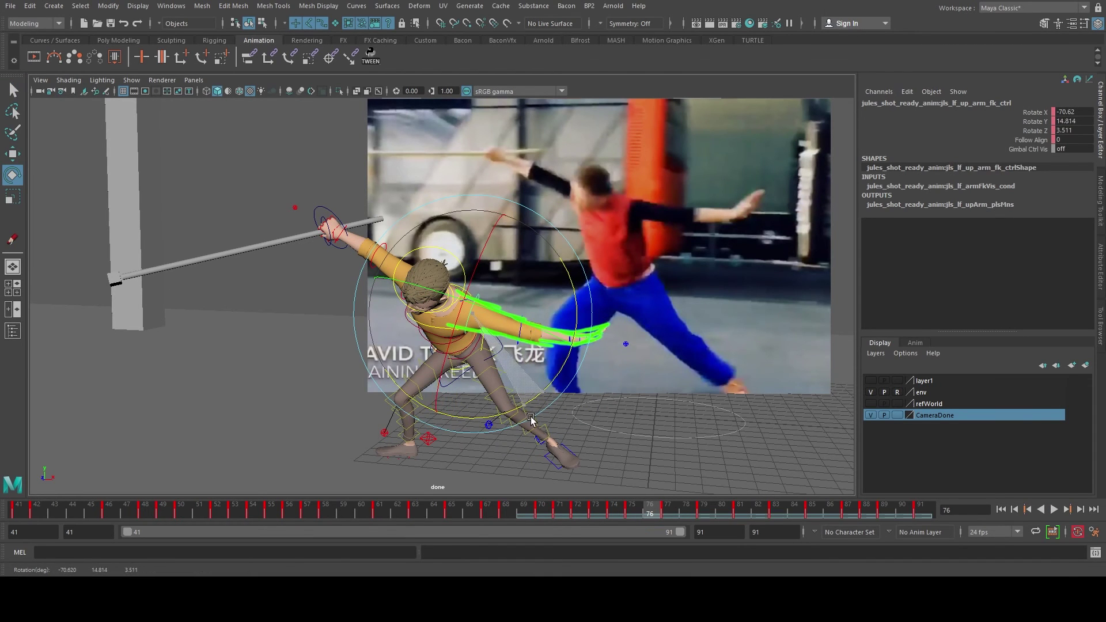
Step: At frame 77, rotate the left upper arm FK control to X -46.45, Y -7.471, Z -14.832
click(668, 510)
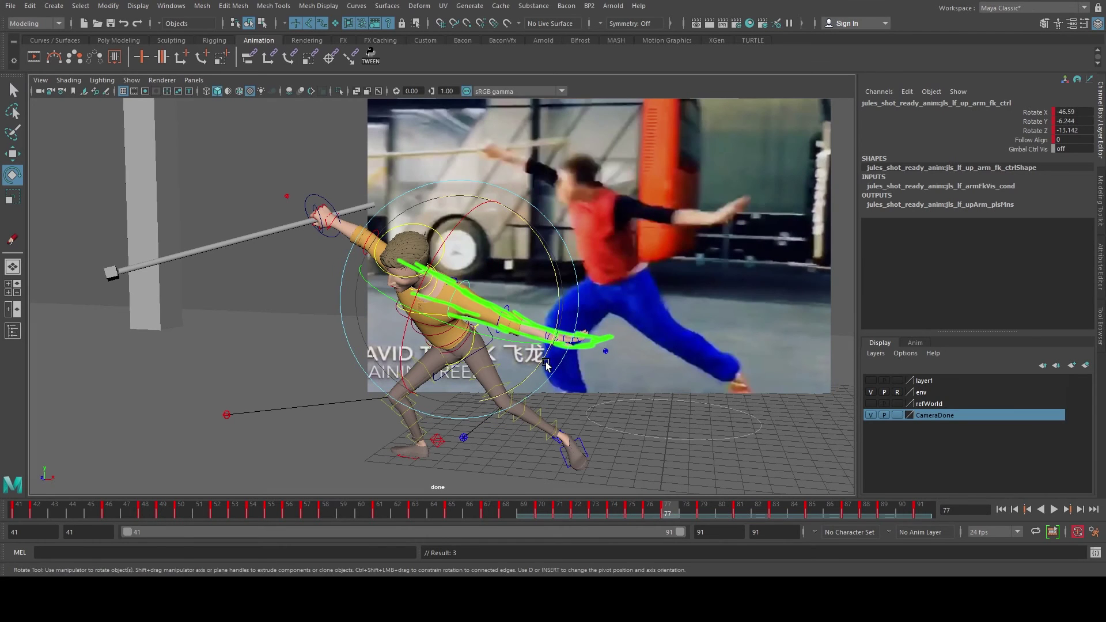
drag(545, 363, 543, 369)
key(ctrl+z)
drag(556, 282, 630, 360)
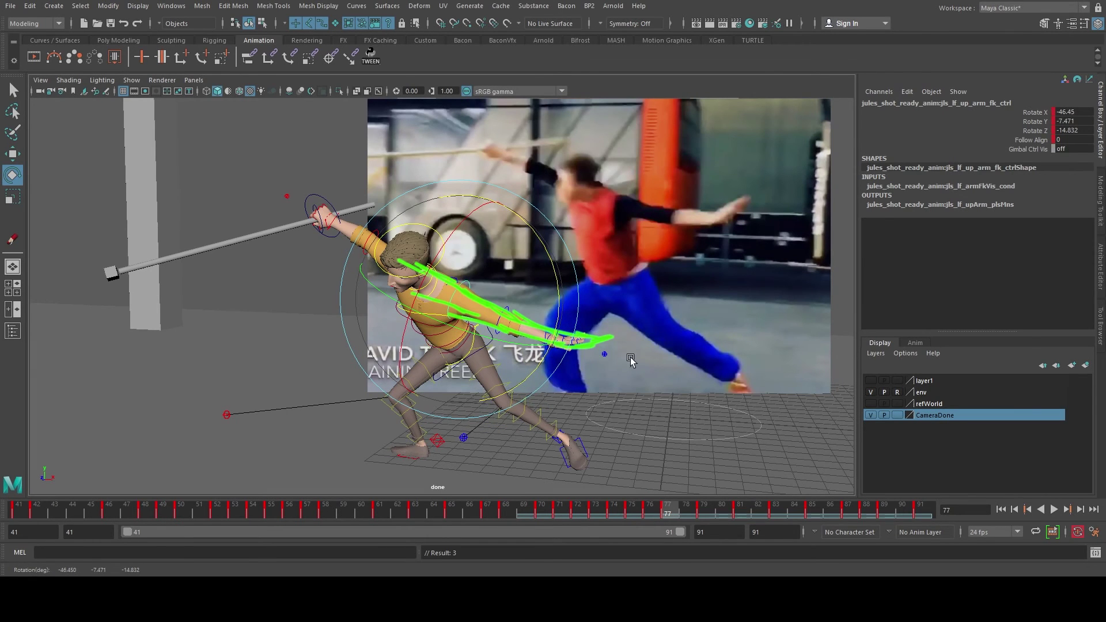
Step: Review frames 78 and 79, then rotate the left upper arm at frame 80 to X -29.701, Y 22.569, Z -9.732
click(688, 508)
click(700, 507)
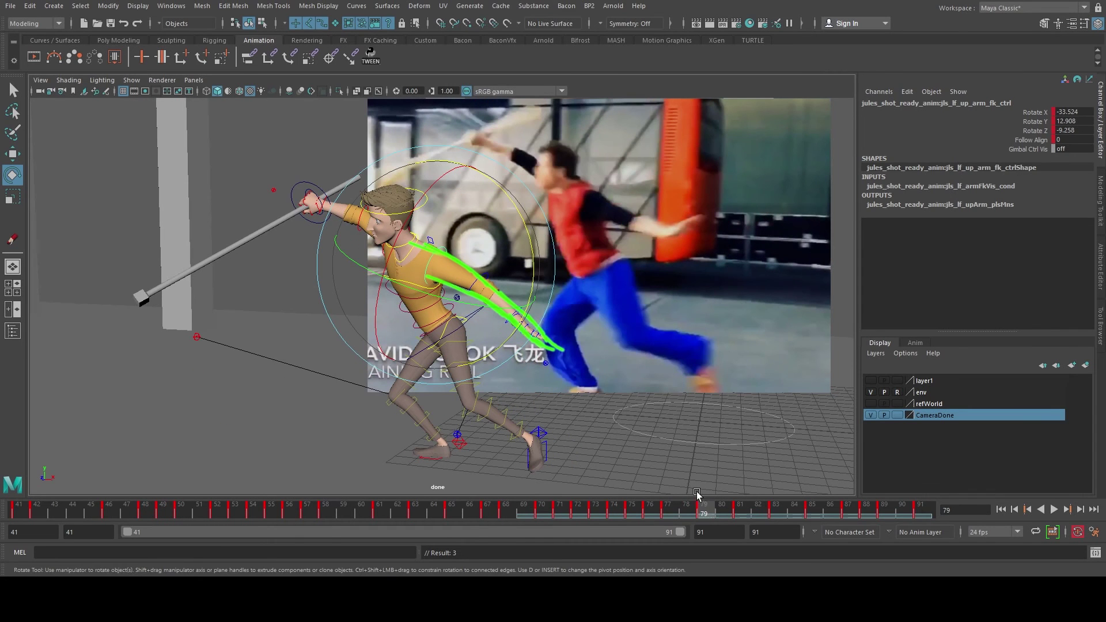
click(723, 513)
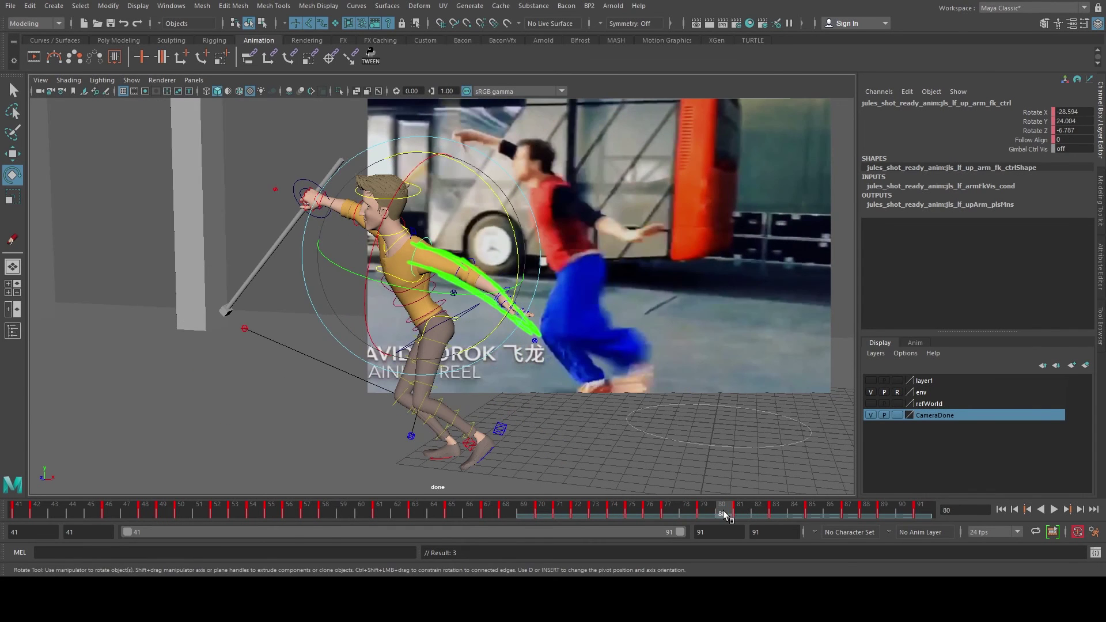
mouse_move(547, 292)
mouse_down()
mouse_move(507, 255)
mouse_move(538, 283)
mouse_up()
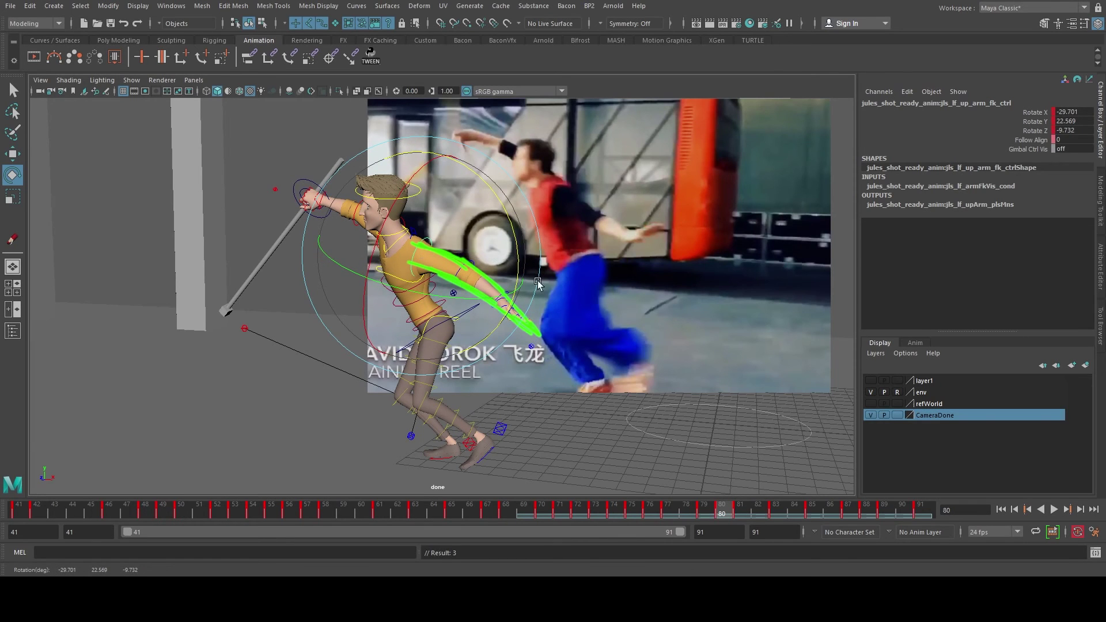
Step: At frame 81, rotate the left upper arm FK control to X -24.515, Y 31.693, Z -1.732
click(740, 509)
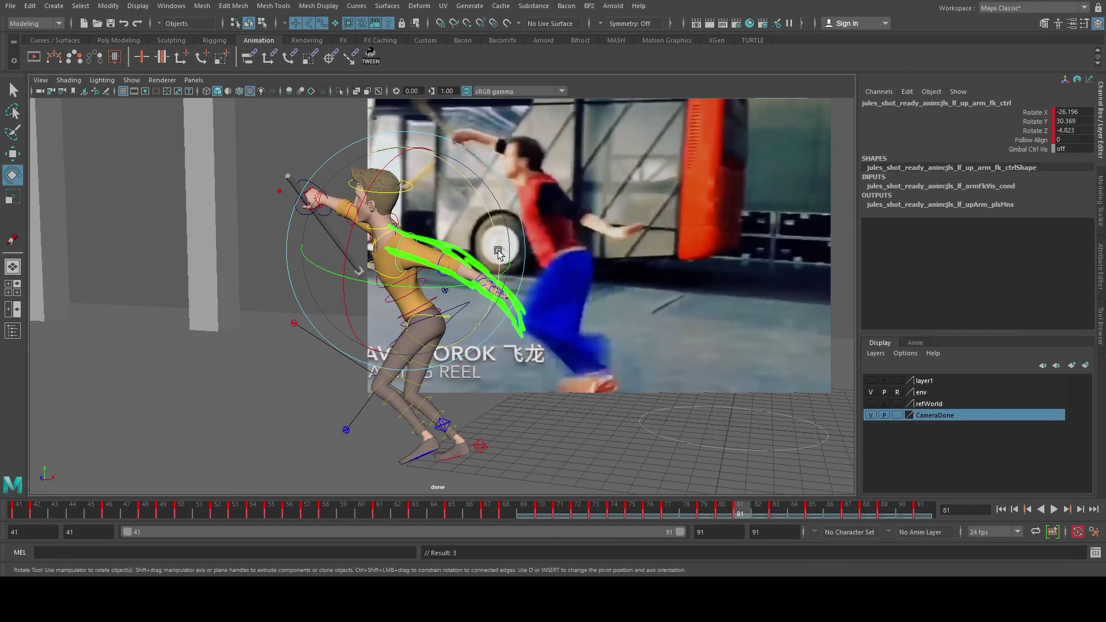
drag(498, 252, 498, 248)
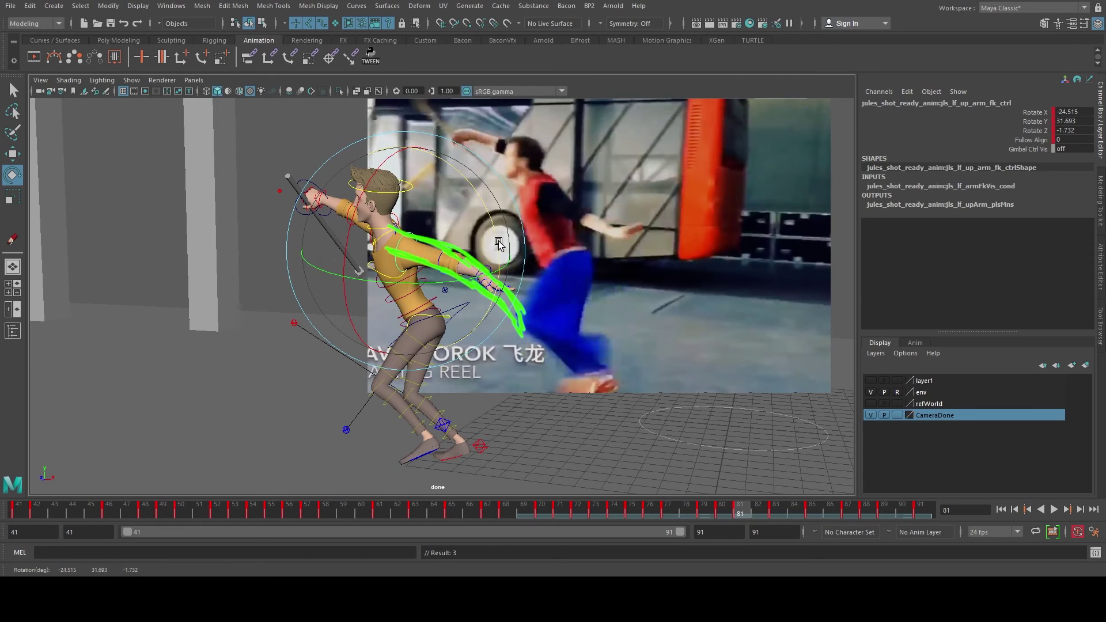
key(q)
Step: Rotate the left elbow at frame 81 and the wrist to X -23.625, Y 3.973, Z -11.665, comparing against frame 80
click(440, 257)
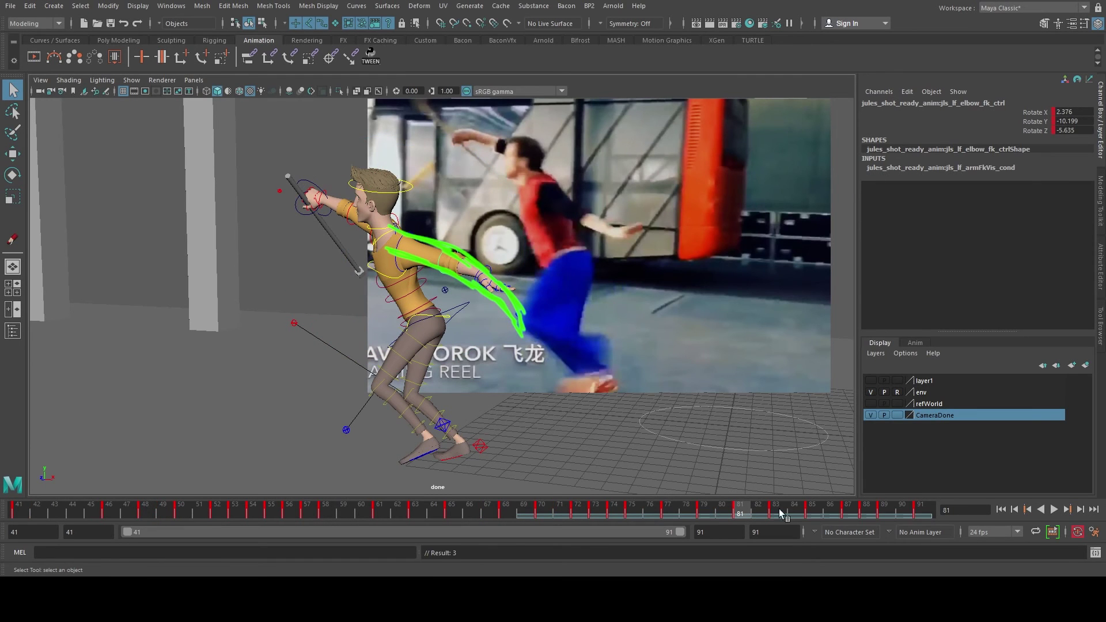
click(723, 510)
click(741, 511)
key(e)
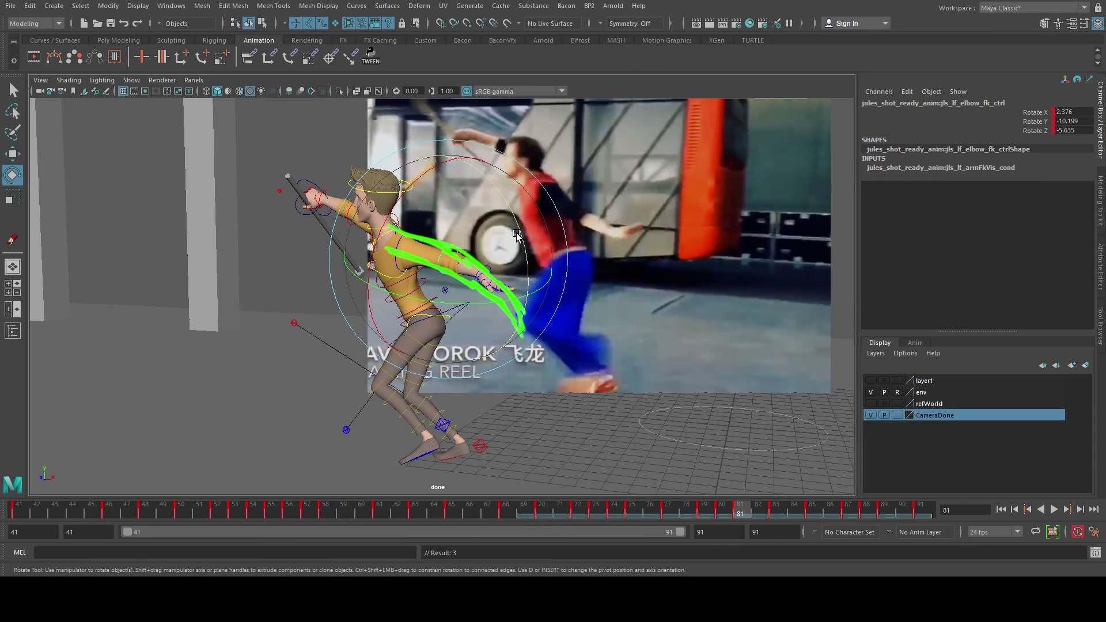
drag(522, 237, 578, 248)
click(506, 272)
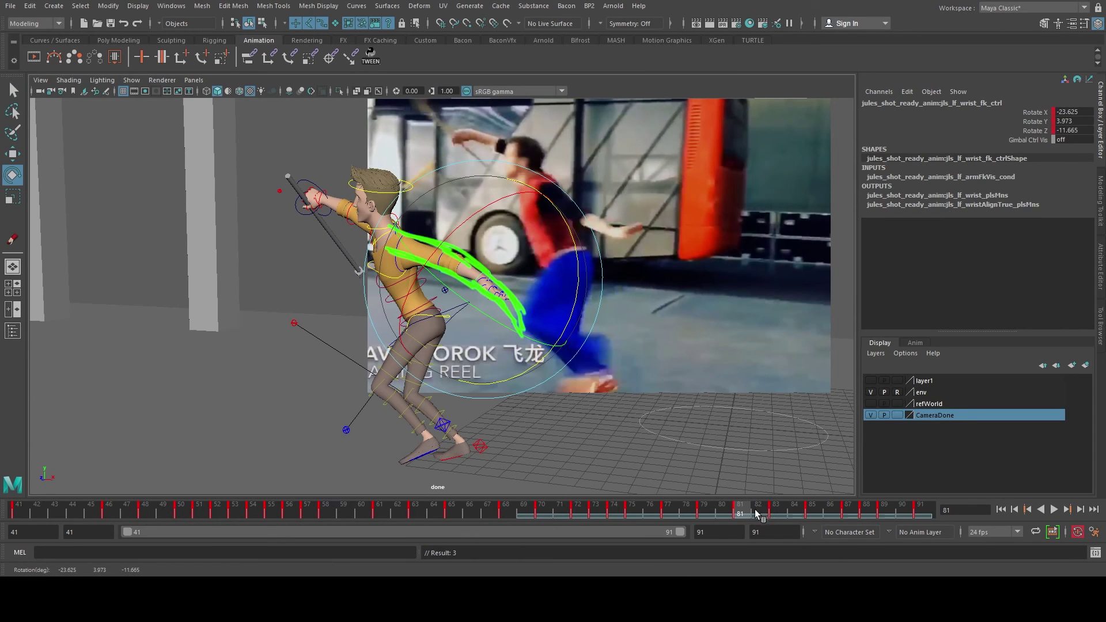
click(726, 512)
key(s)
click(748, 513)
key(alt+v)
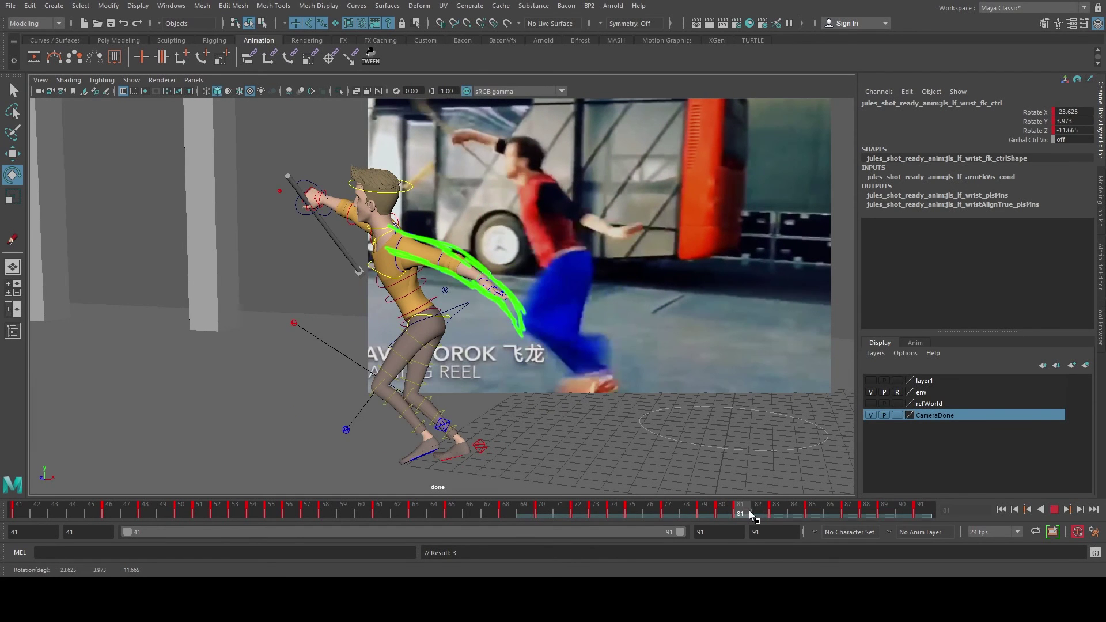
Step: At frame 82, rotate the left upper arm FK control to X -27.88, Y 22.618, Z -4.257
click(751, 514)
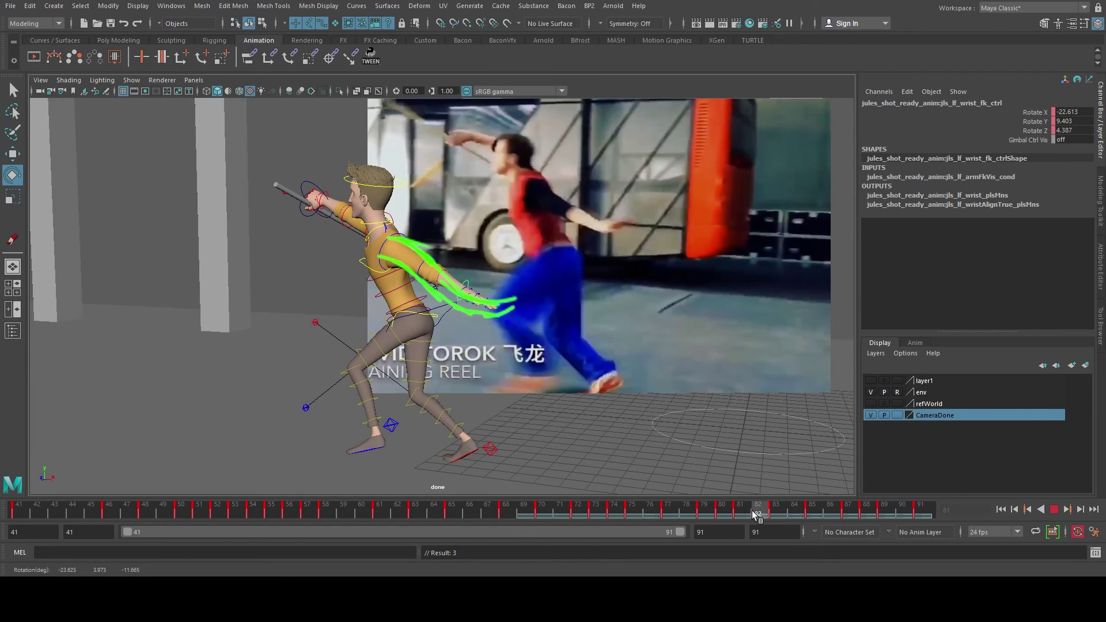
click(386, 251)
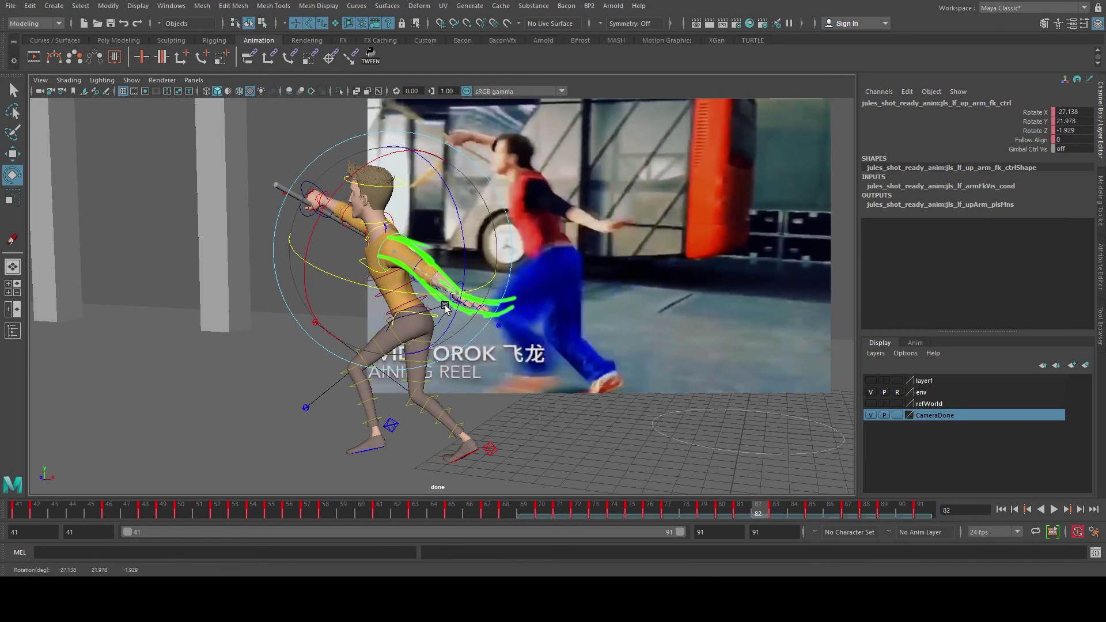
drag(445, 307, 420, 274)
key(q)
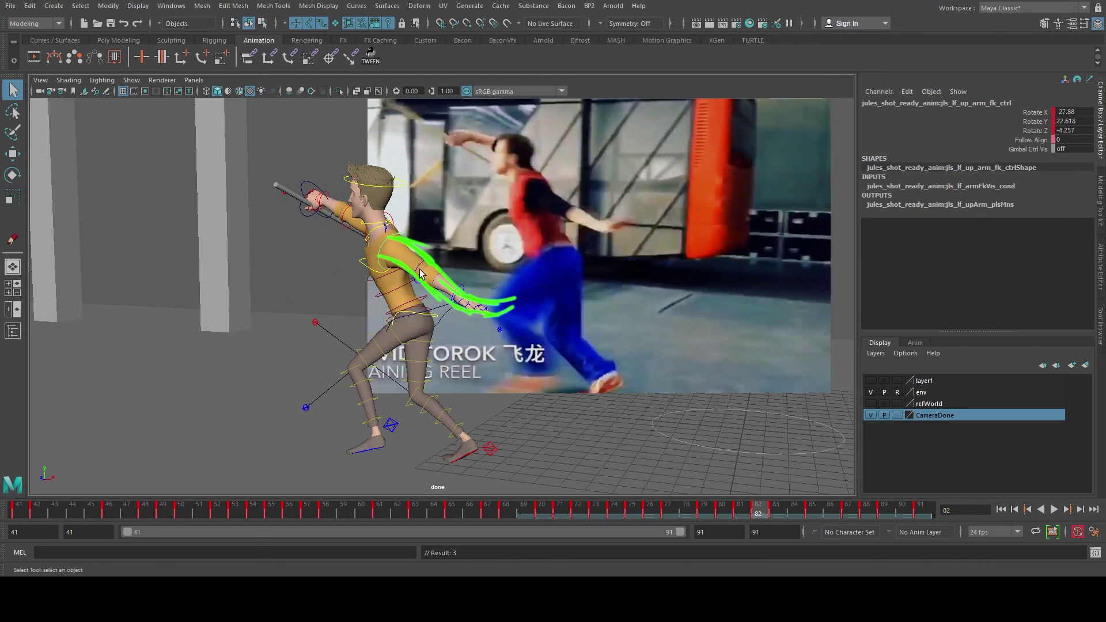
Step: At frame 82, rotate the left elbow FK control and set the wrist to X -28.422, Y 9.352, Z 23.435
click(420, 275)
key(e)
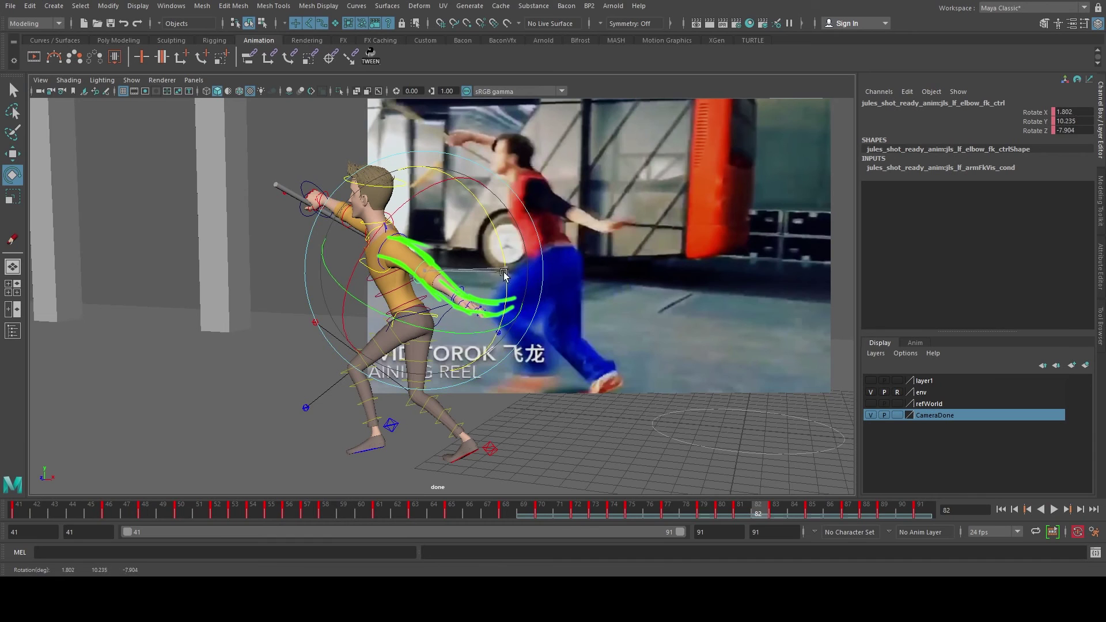
drag(504, 273, 560, 292)
key(q)
click(455, 300)
key(e)
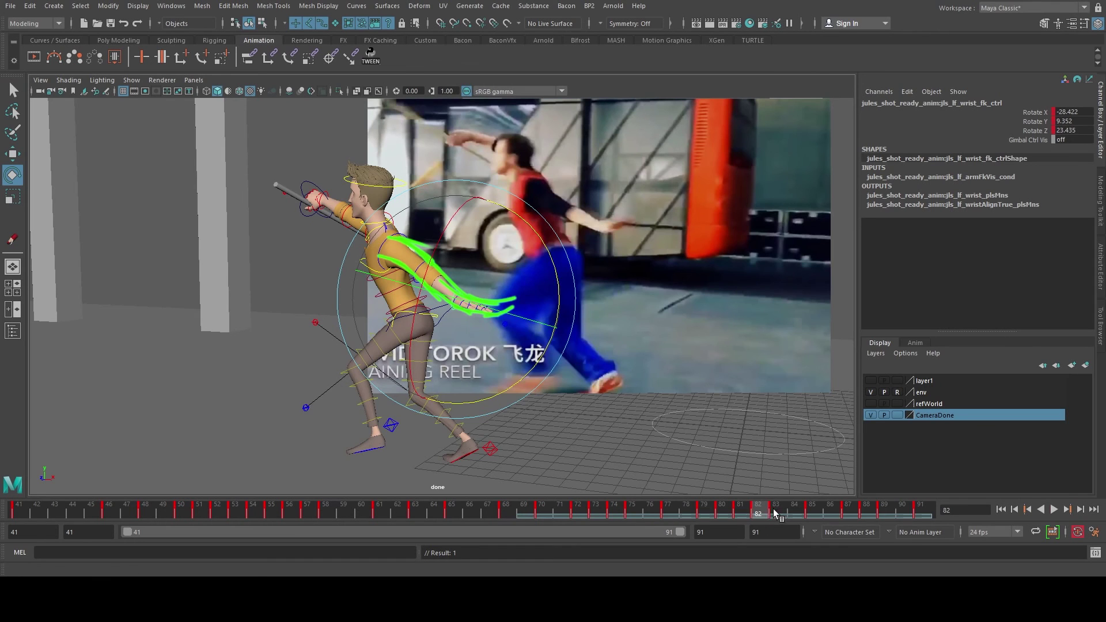
Step: At frame 83, adjust the left arm's FK pose, rotating the wrist to X -20.901, Y 10.011, Z 24.431
click(776, 510)
key(q)
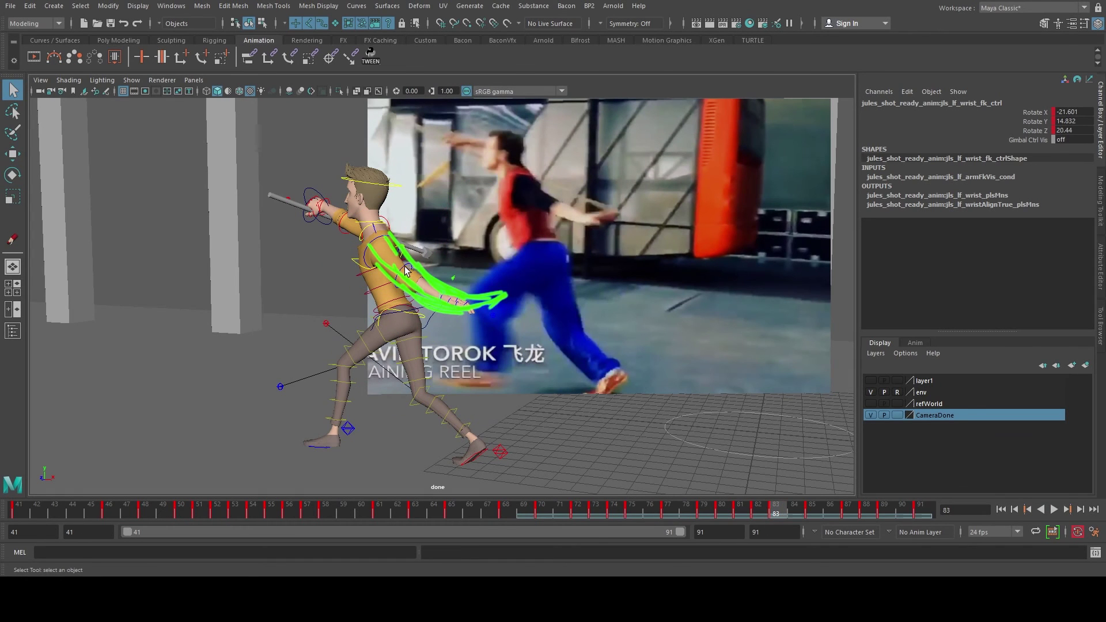
click(405, 271)
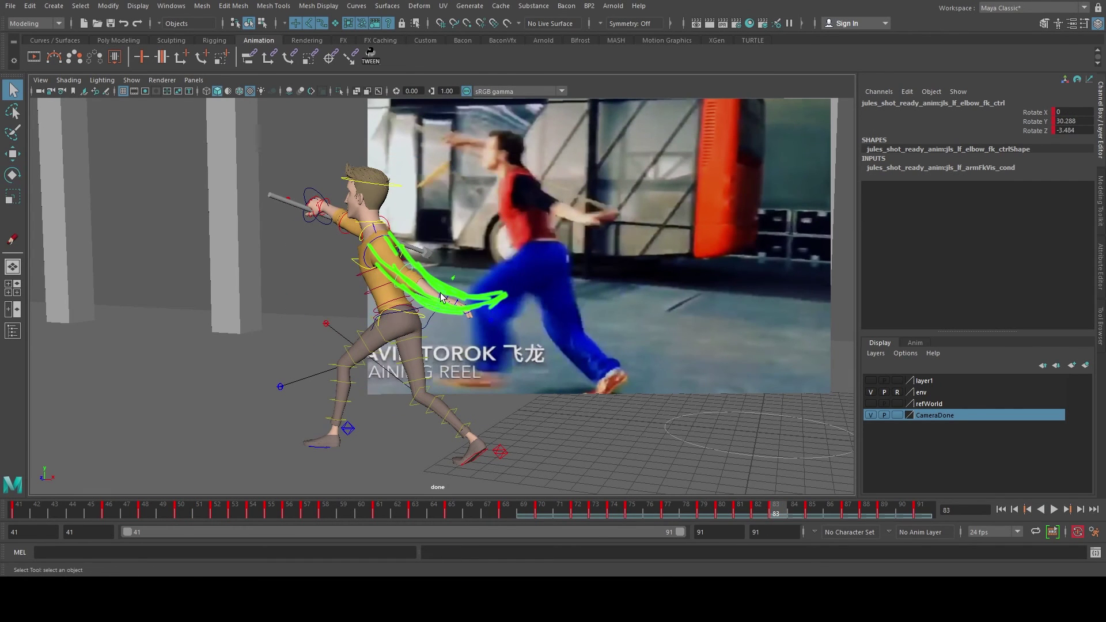
click(463, 305)
key(e)
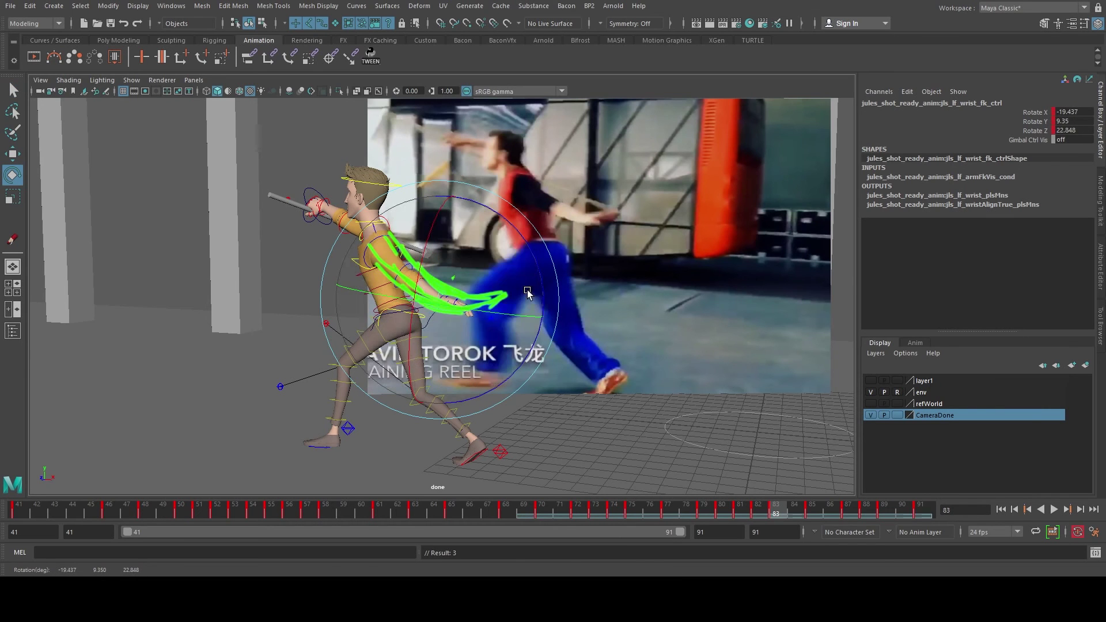
drag(527, 291, 534, 290)
Step: At frame 84, rotate the left upper arm FK control to bring the arm onto the green sketch
click(794, 510)
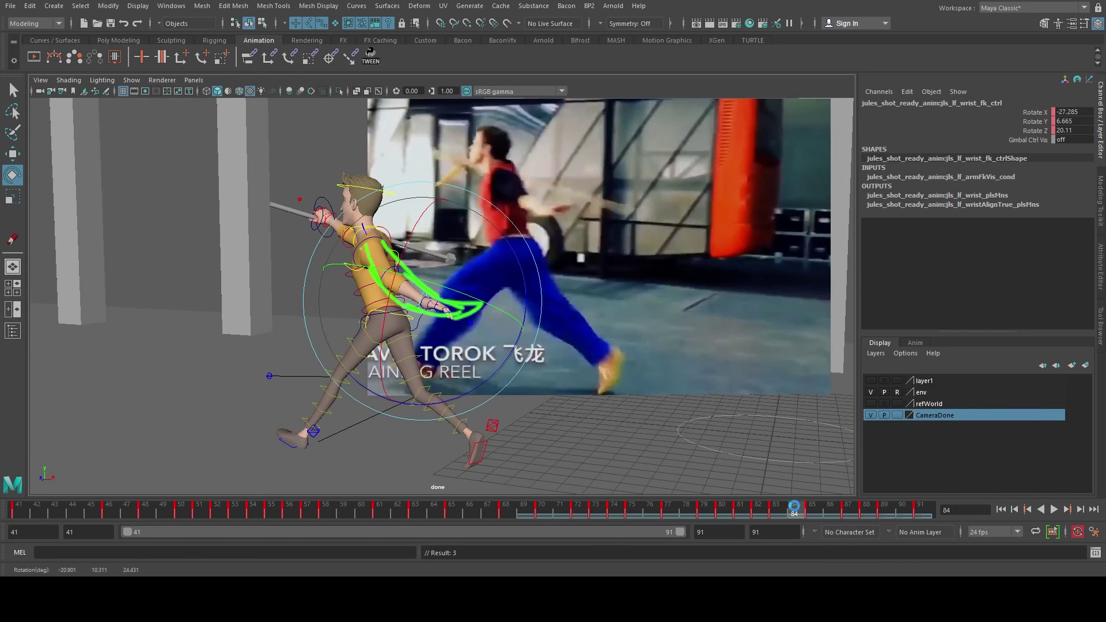
click(395, 272)
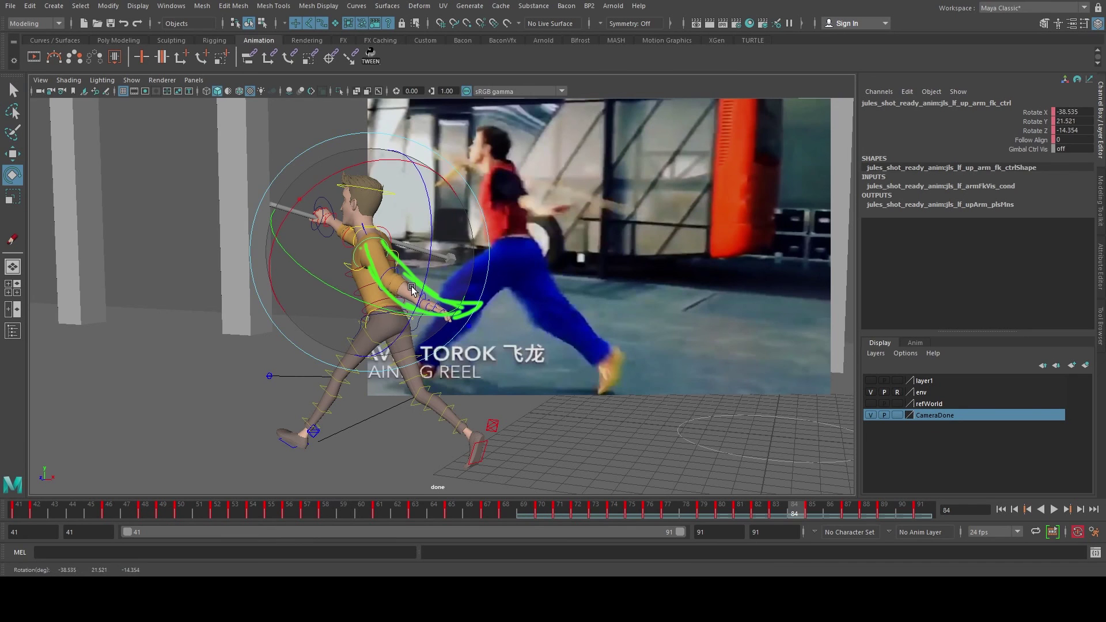
drag(411, 289, 414, 308)
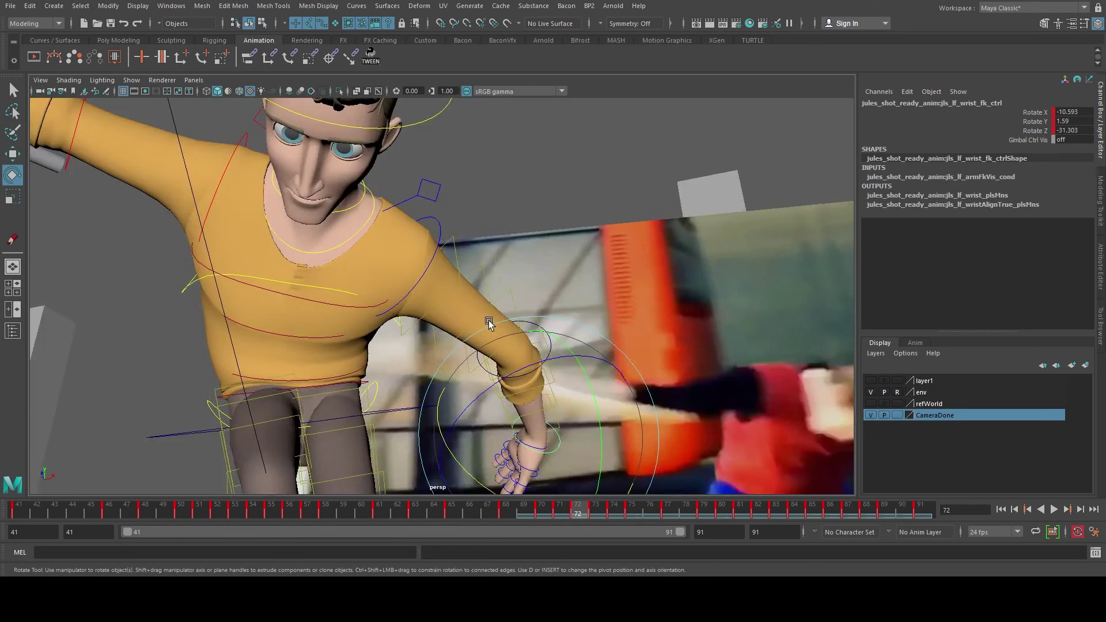
Step: At frame 72, curve the left arm by moving the upper arm bend controls to Translate Z -0.032 and the elbow bend control to -0.014
scroll(476, 278, up, 5)
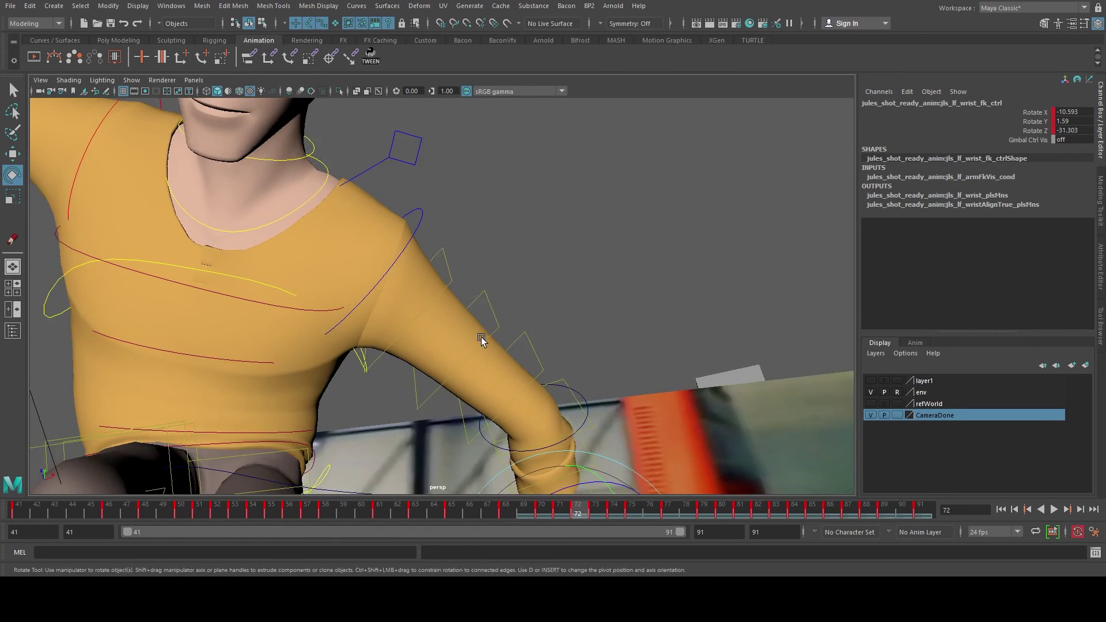
alt+middle_drag(481, 337, 469, 227)
click(487, 242)
key(w)
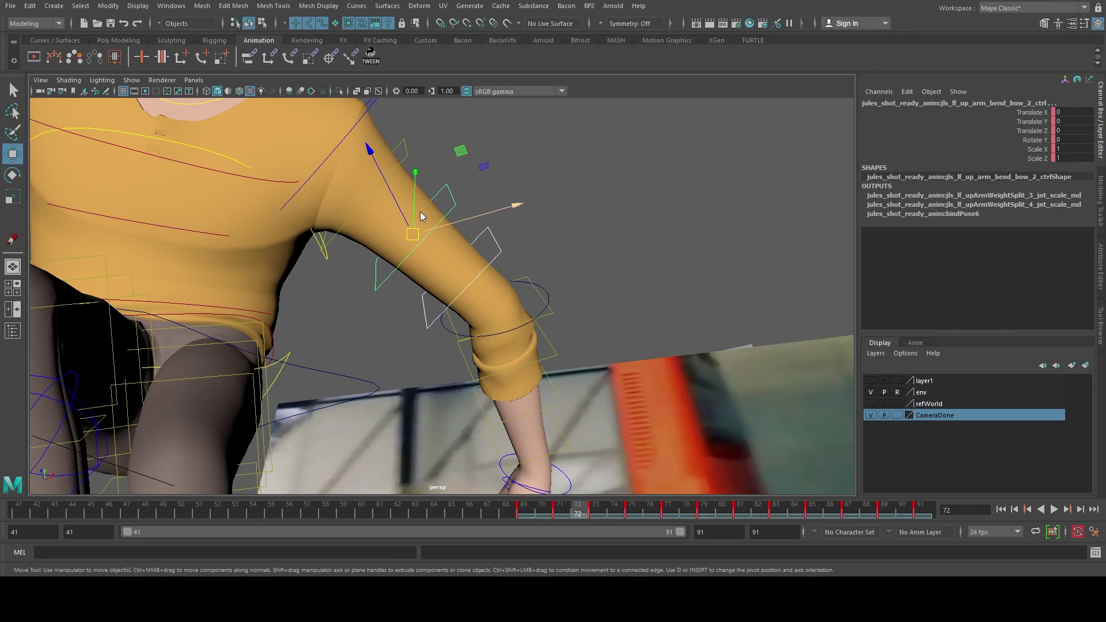
key(w)
drag(421, 209, 500, 243)
drag(377, 276, 392, 259)
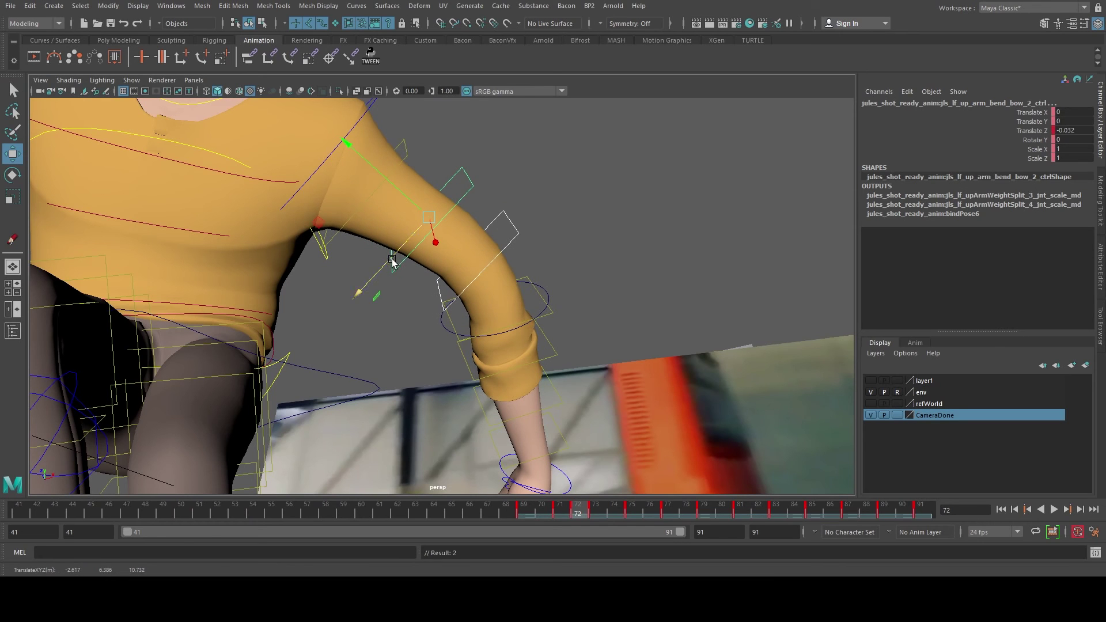
click(541, 299)
drag(459, 314, 470, 314)
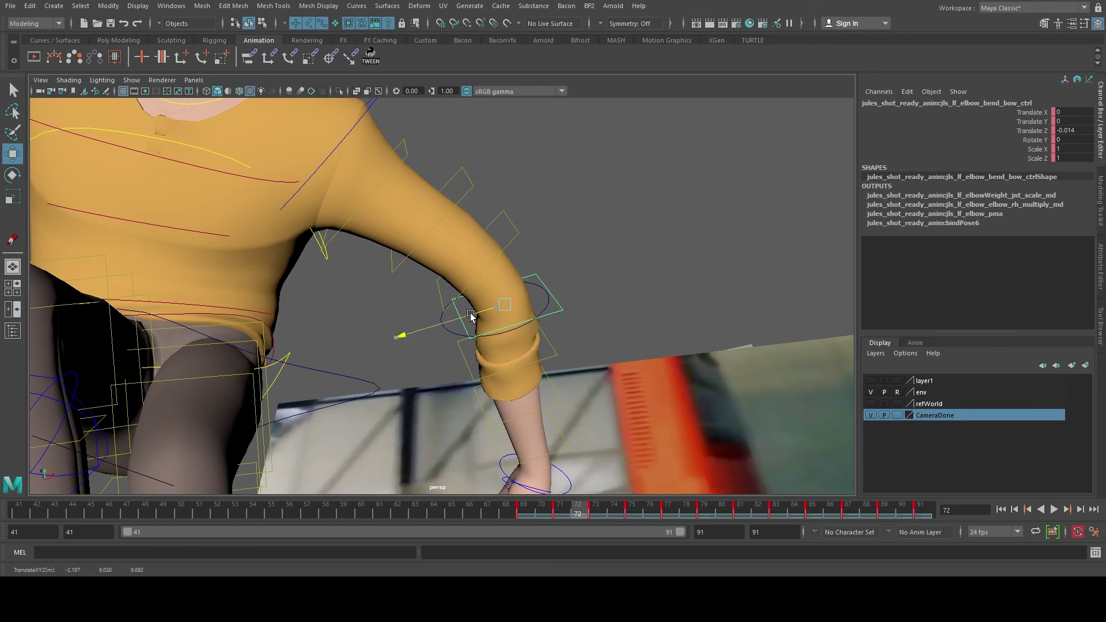
Step: At frame 72, move the left lower arm bend controls to Translate Z -0.031 to curve the forearm
alt+middle_drag(544, 311, 513, 244)
drag(565, 270, 521, 338)
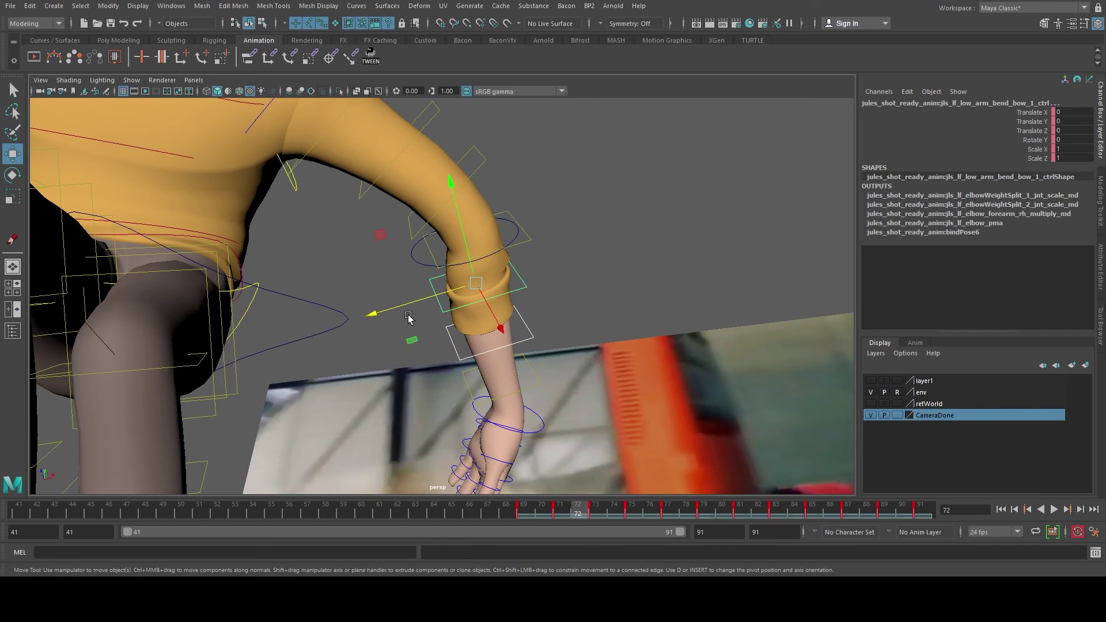
drag(403, 307, 427, 311)
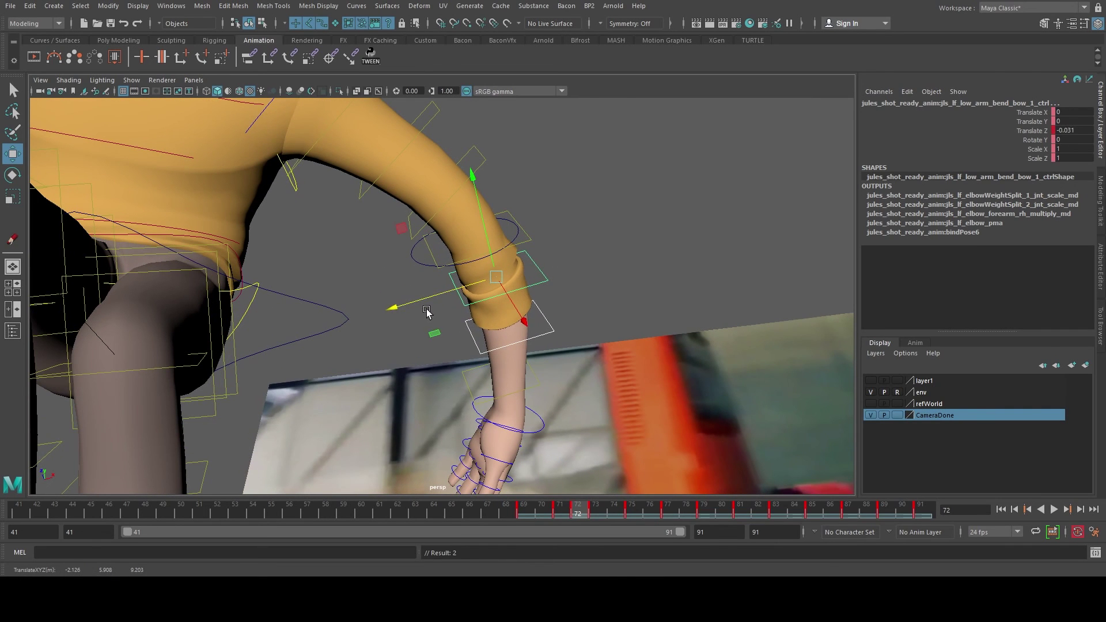
click(538, 383)
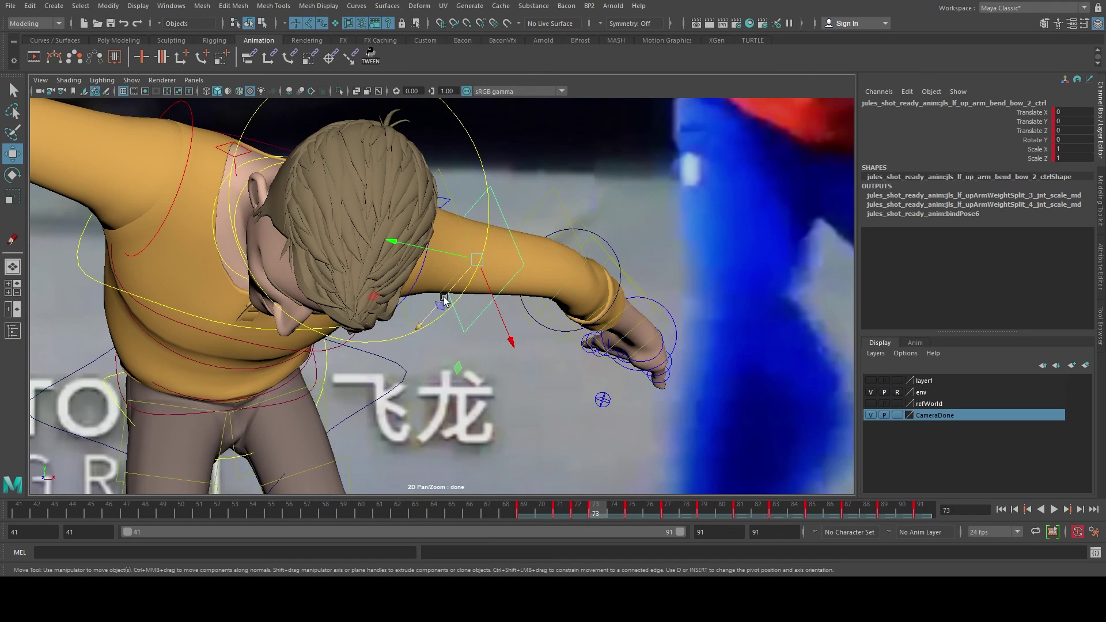
Step: At frame 73, curve the left upper arm by moving its bend controls, the first one to Translate X -0.019 and Y -0.021
drag(444, 298, 458, 285)
key(q)
click(444, 289)
key(w)
drag(388, 294, 396, 286)
key(q)
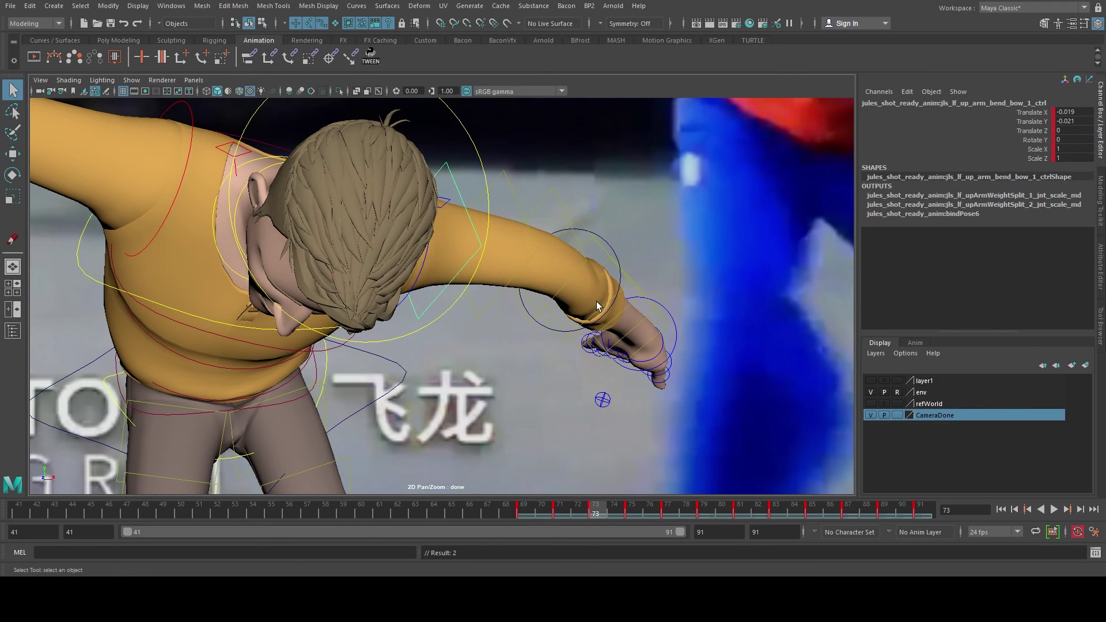
Step: At frame 73, move the left elbow bend control to Translate Z -0.016
click(600, 253)
drag(603, 249, 599, 282)
key(w)
drag(536, 309, 546, 300)
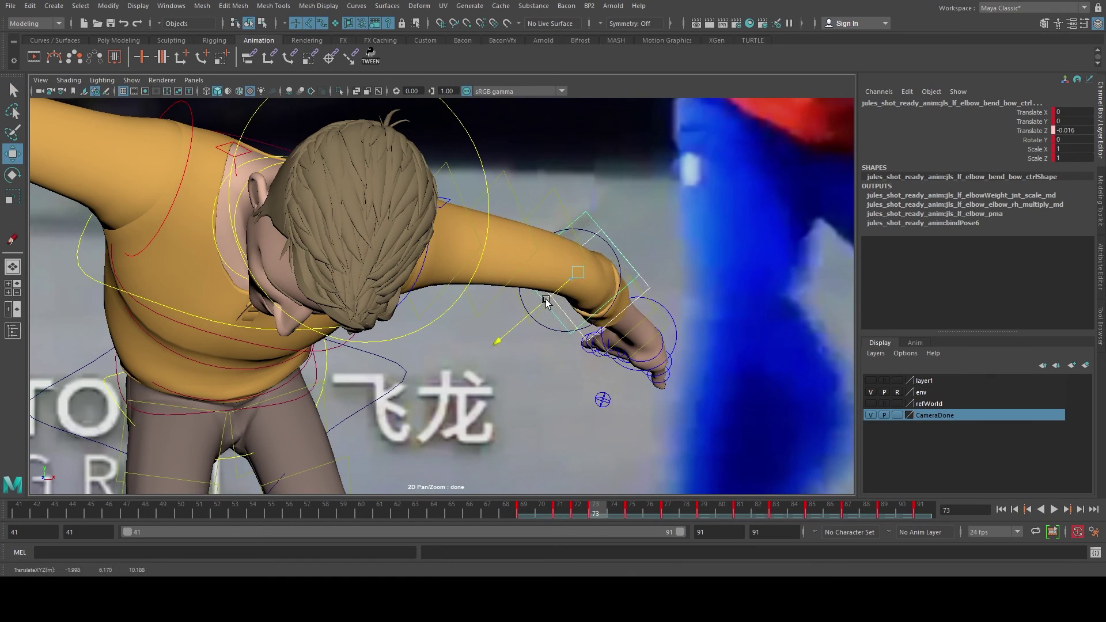
Step: At frame 73, shape the left forearm with its bend controls, moving the second one to Translate Z -0.021, and key the pose
key(q)
click(583, 343)
key(w)
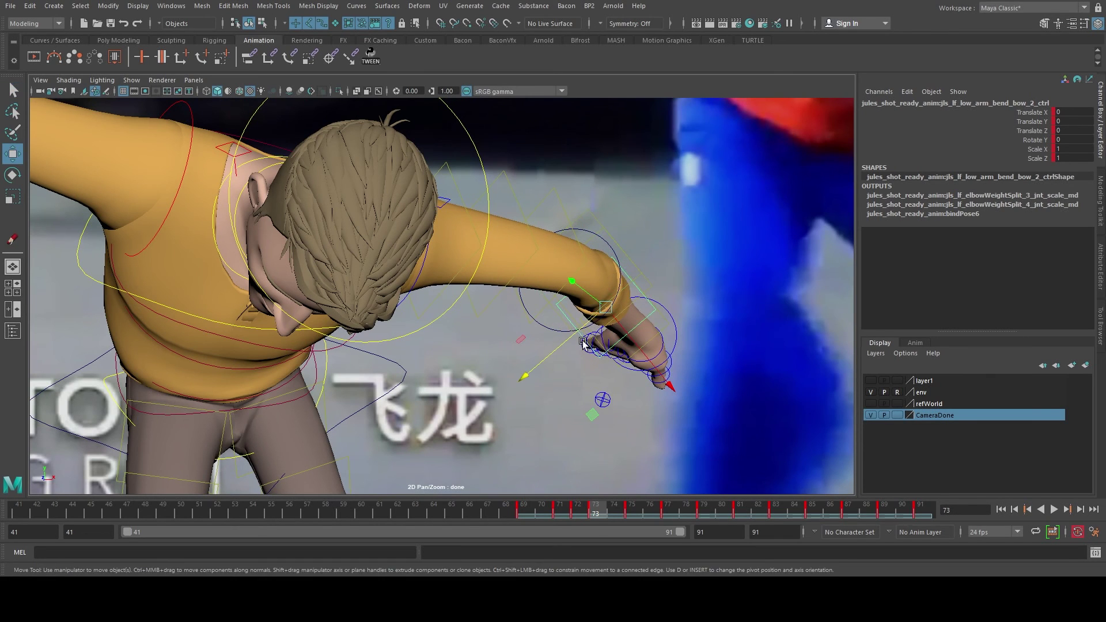
drag(583, 343, 587, 330)
key(q)
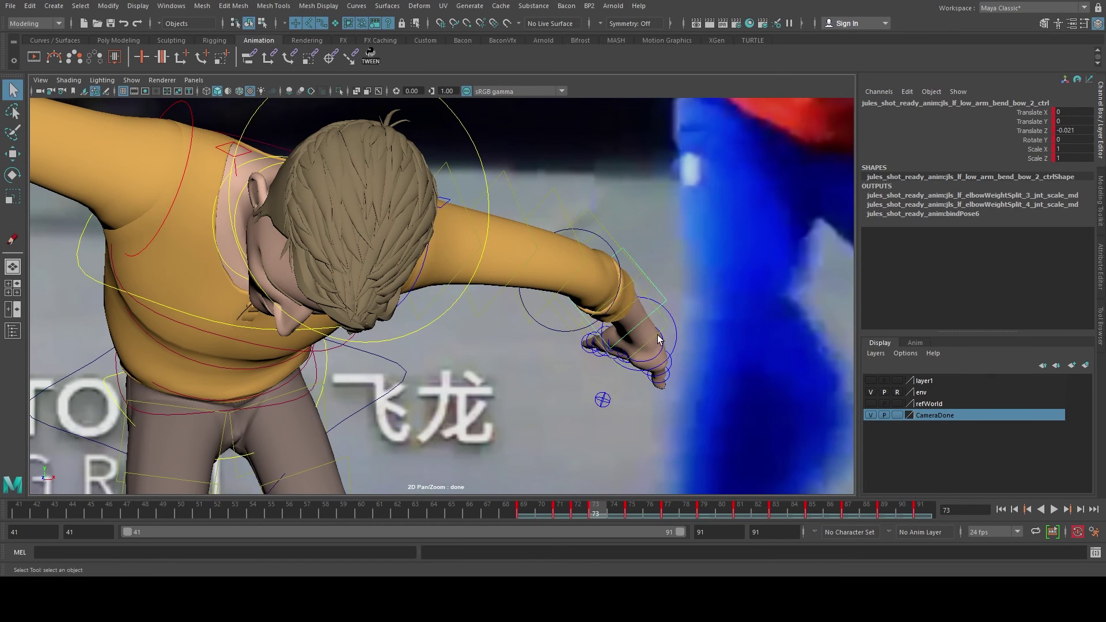
key(w)
drag(578, 363, 582, 361)
key(s)
key(period)
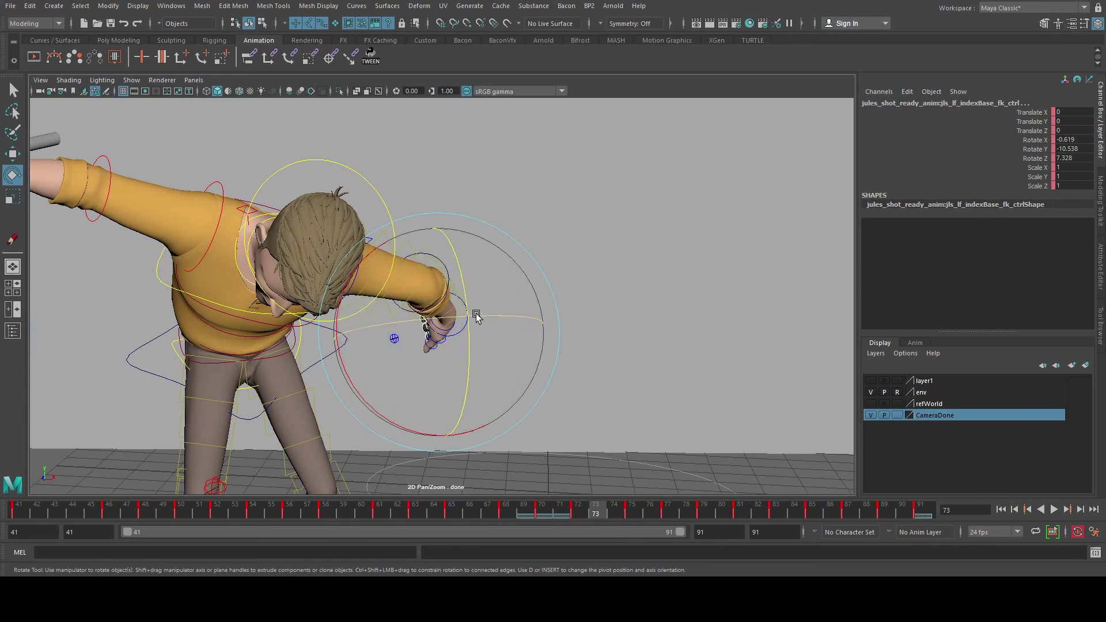
Step: Rotate the left finger base FK controls at frames 73 and 74 to adjust the fingers' bend
mouse_move(476, 316)
mouse_down()
mouse_move(521, 321)
mouse_move(551, 340)
mouse_move(484, 322)
mouse_up()
key(s)
click(620, 511)
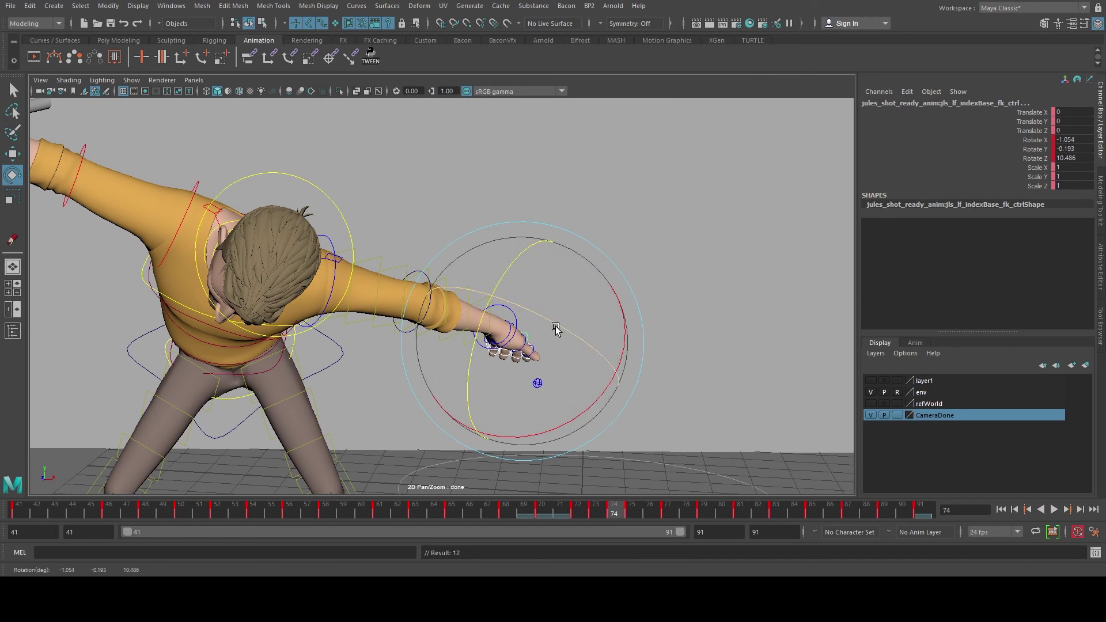
drag(555, 326, 572, 327)
Step: Straighten the left fingers by rotating their FK controls to Rotate Y -1.792 at frame 75 and -2.484 at frame 77
click(633, 513)
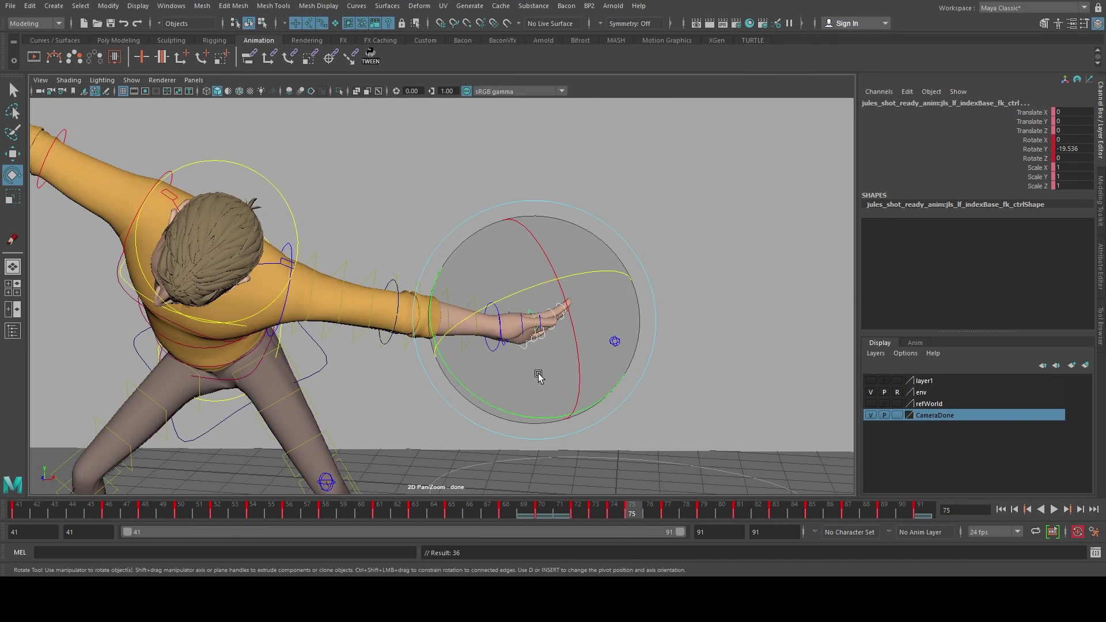
drag(509, 406, 486, 378)
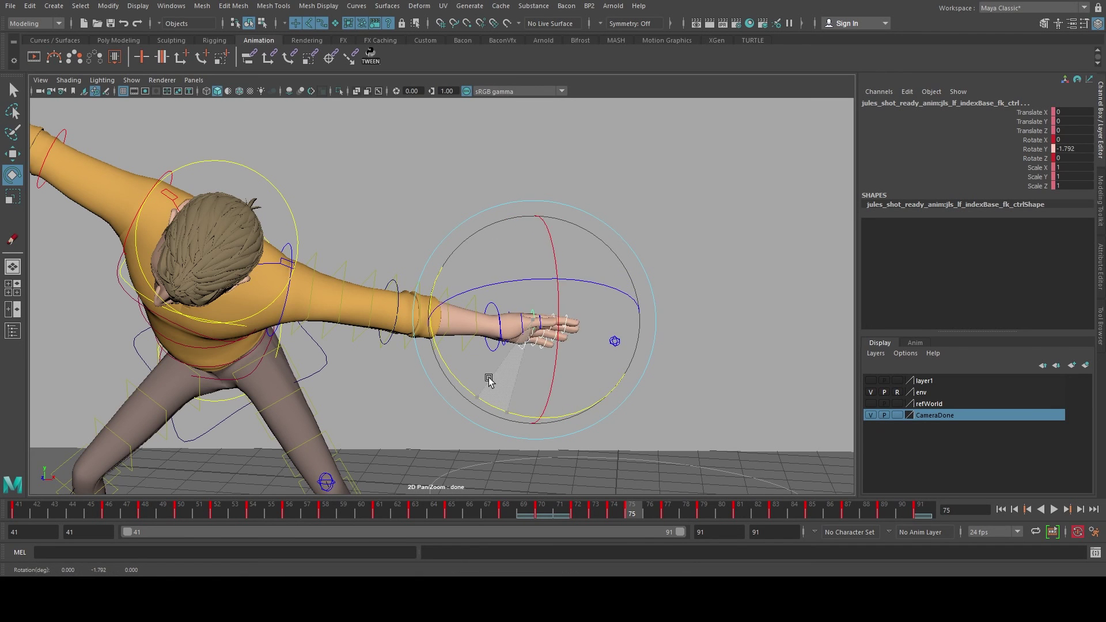
click(614, 512)
drag(612, 512, 671, 516)
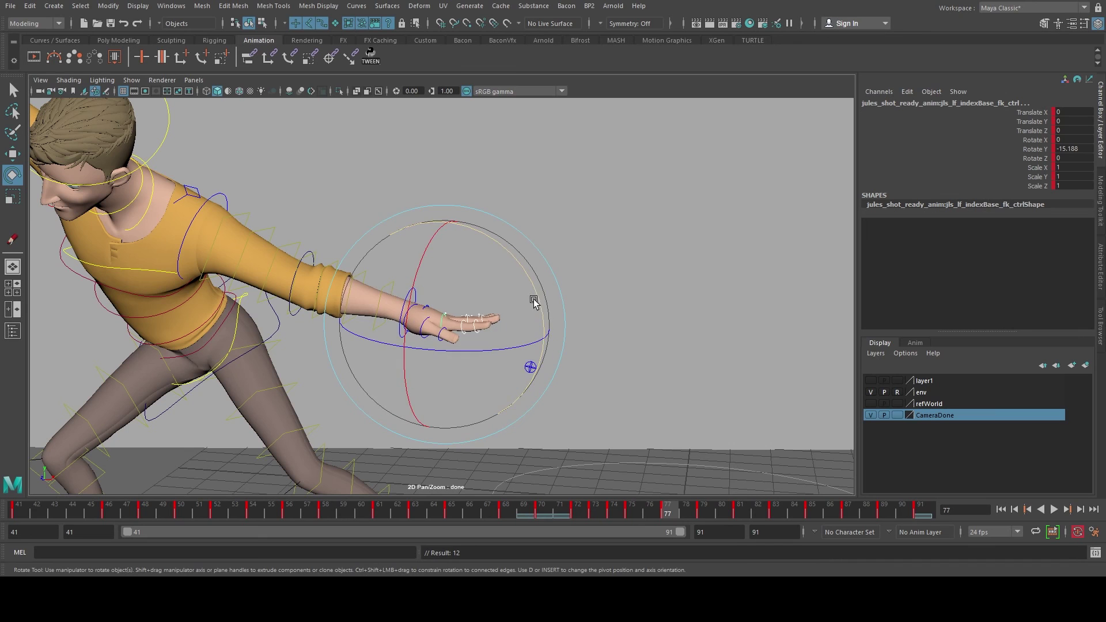
drag(533, 300, 543, 318)
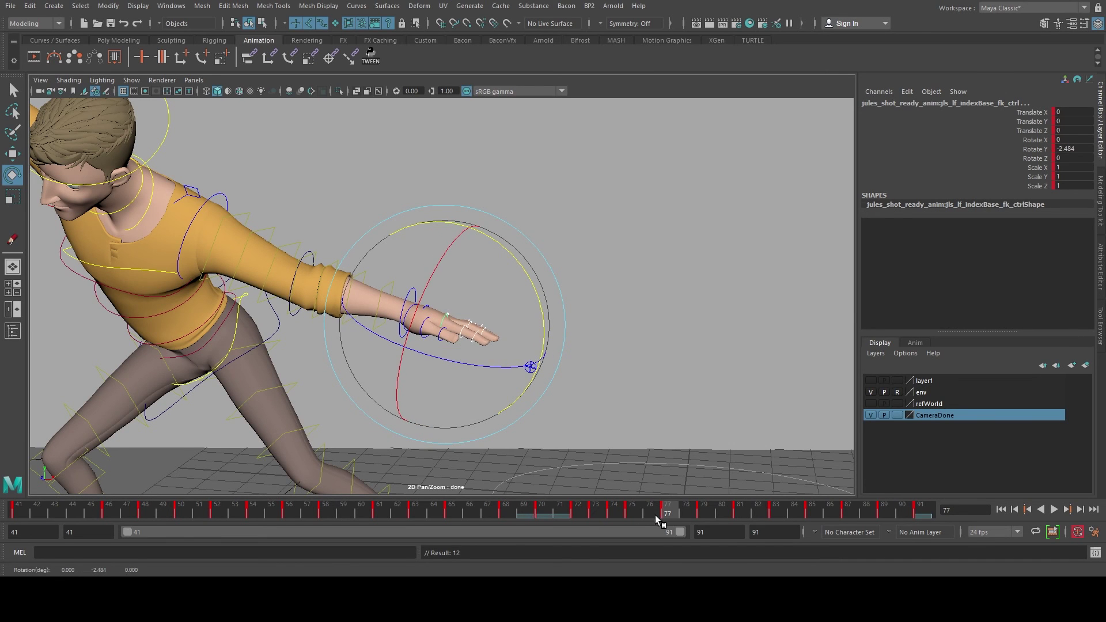
mouse_move(655, 515)
mouse_down()
mouse_move(641, 513)
mouse_move(668, 514)
mouse_up()
Step: Create a motion trail for the left wrist FK control
key(q)
click(413, 295)
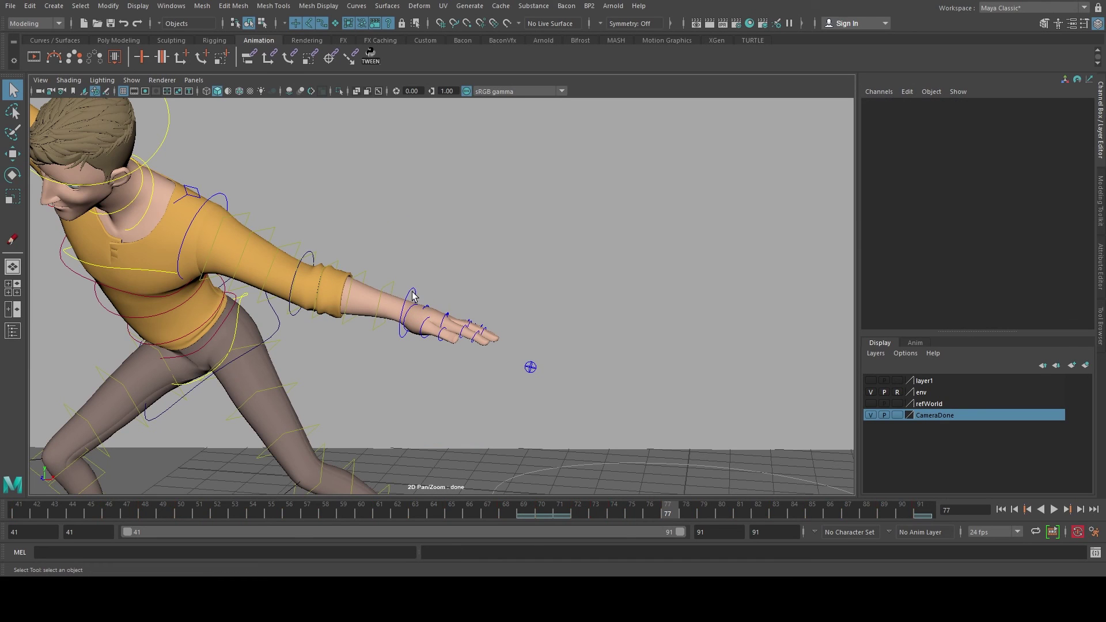
click(405, 295)
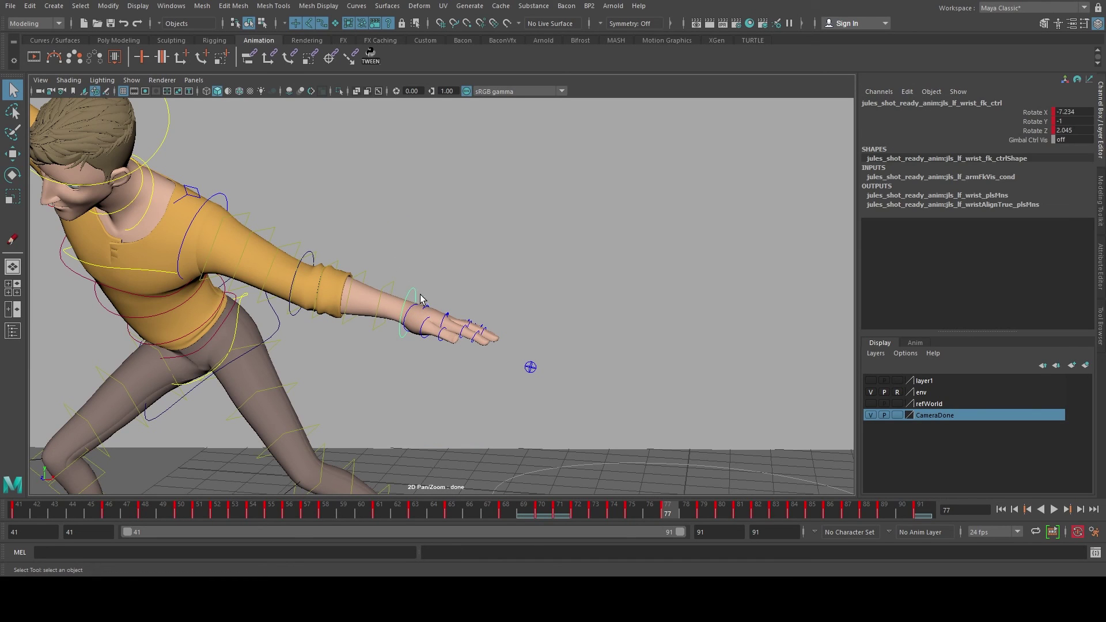
click(54, 56)
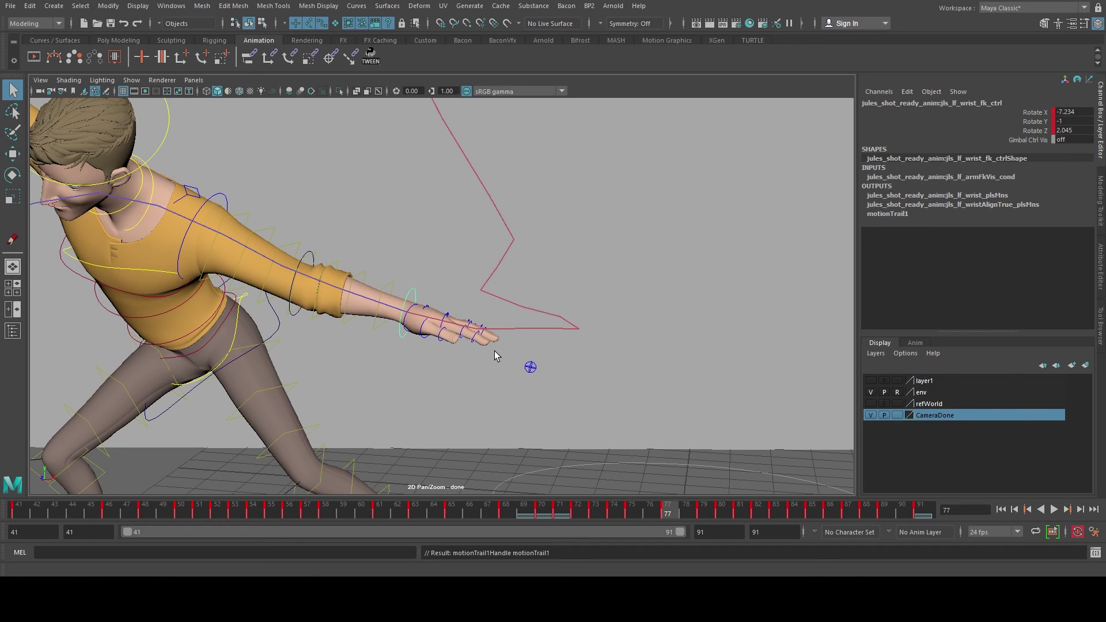
Step: At frame 77, reselect the left finger FK controls in wireframe, rotate them to Rotate Y -7.288 in shaded view, and key them
key(4)
click(460, 307)
drag(436, 303, 493, 355)
click(448, 344)
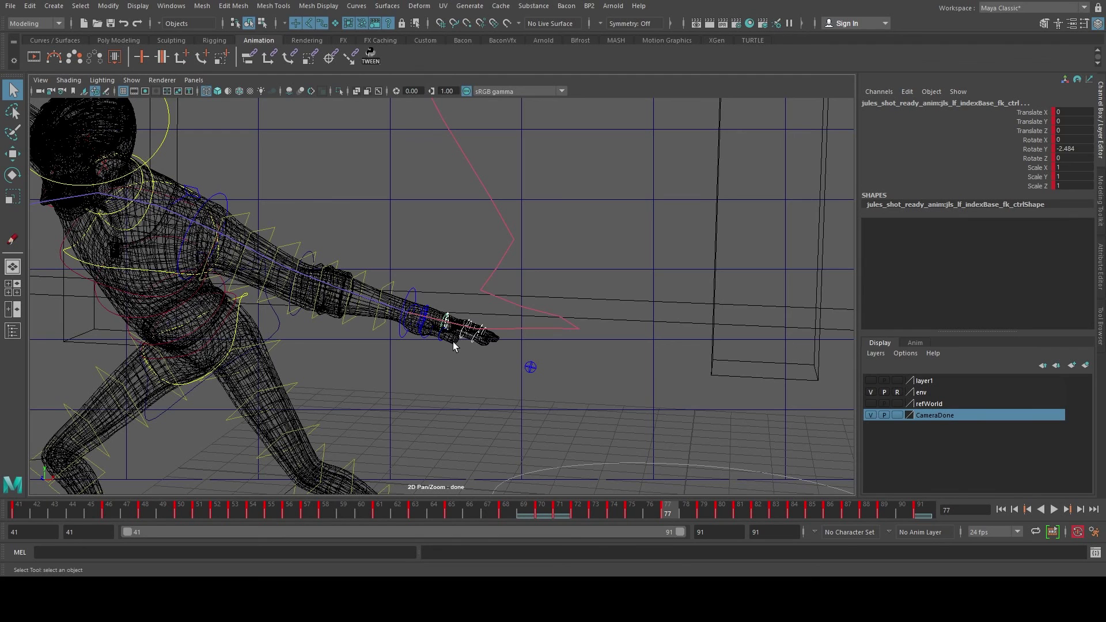
key(e)
drag(534, 298, 498, 249)
key(ctrl+z)
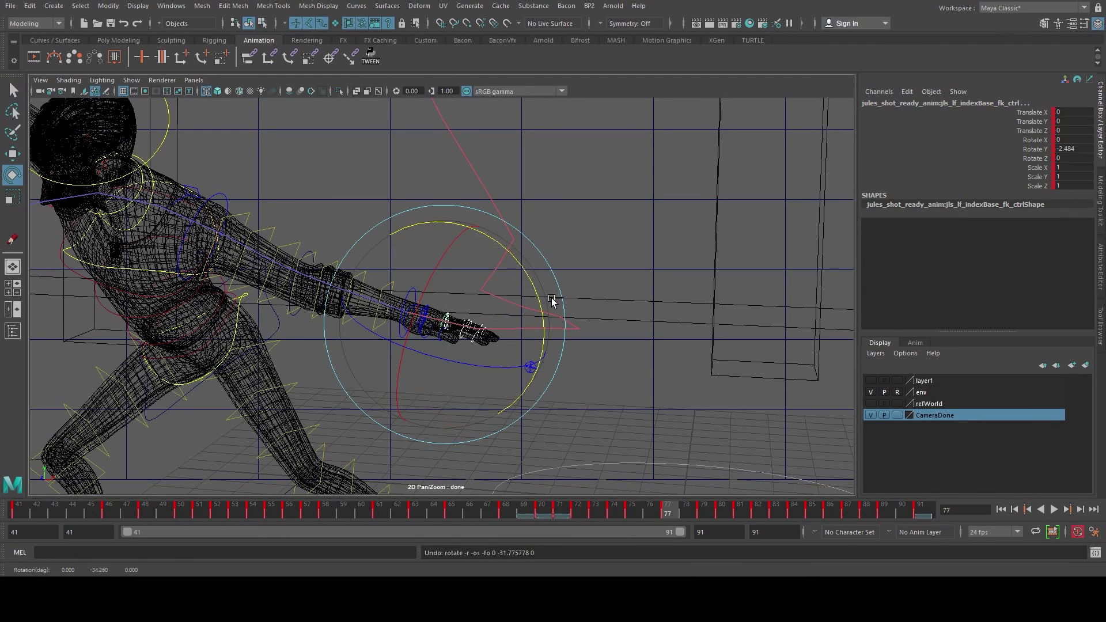
key(5)
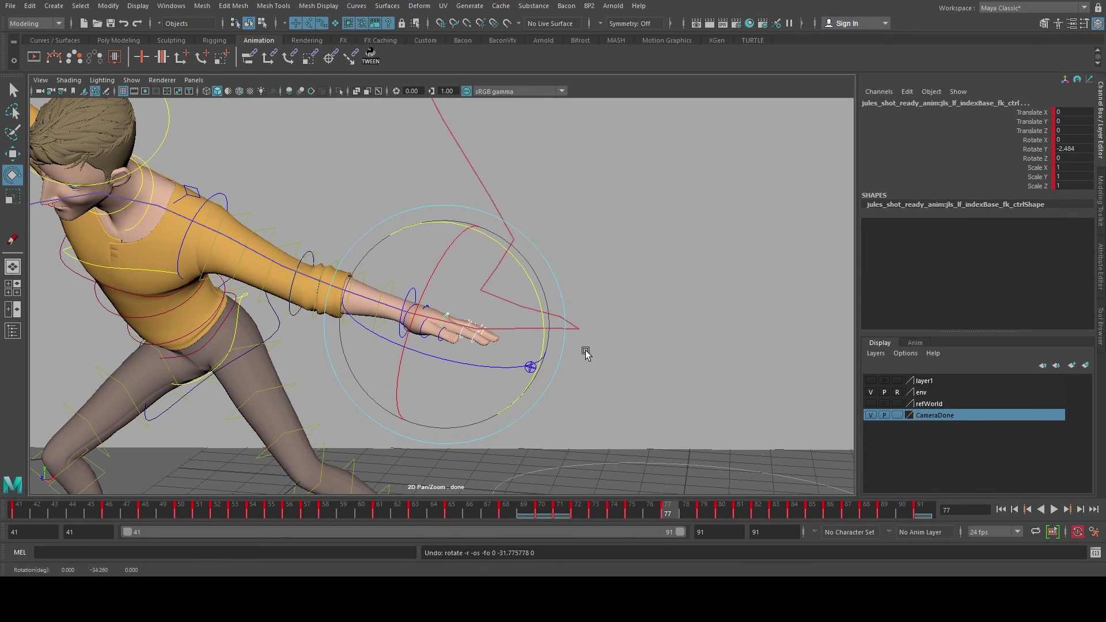
drag(538, 306, 534, 303)
key(s)
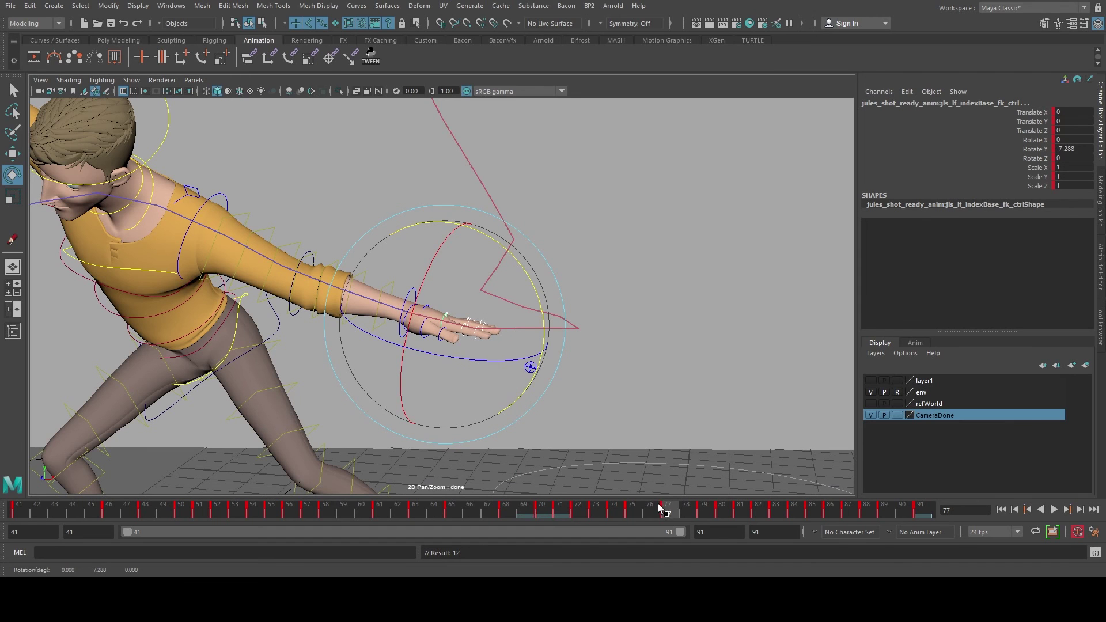
Step: At frame 76, rotate the left finger FK controls to Rotate Y -10.915 and key them
drag(660, 507, 649, 511)
drag(556, 420, 563, 412)
key(s)
click(629, 513)
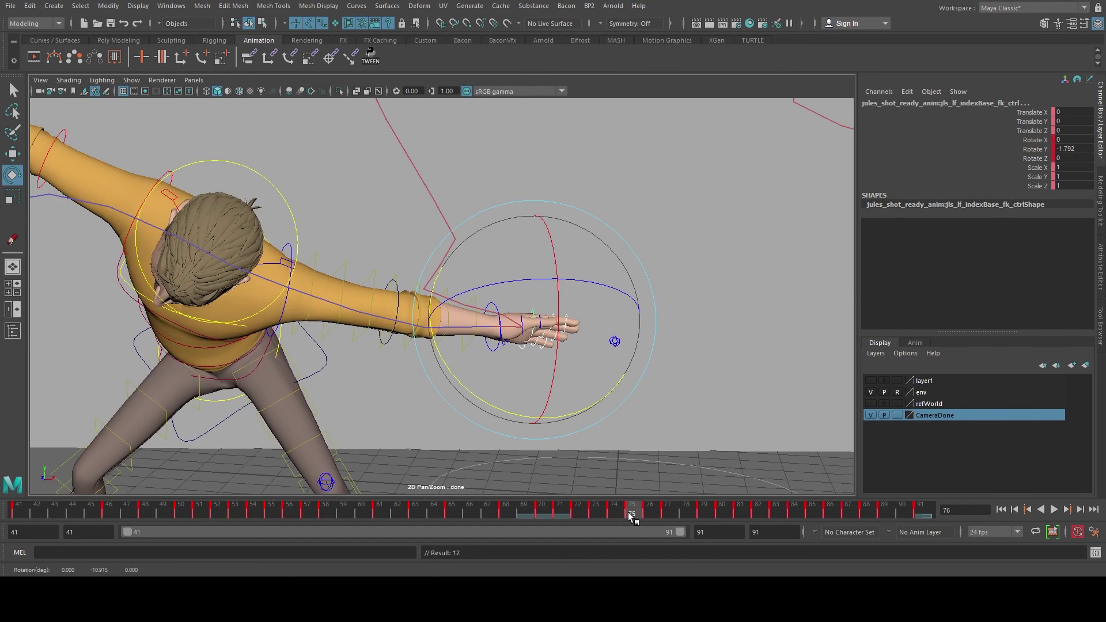
Step: Rotate the left finger FK controls at frame 79 to straighten the fingers, and set them to Rotate Y -12.134 at frame 80
drag(638, 510, 685, 511)
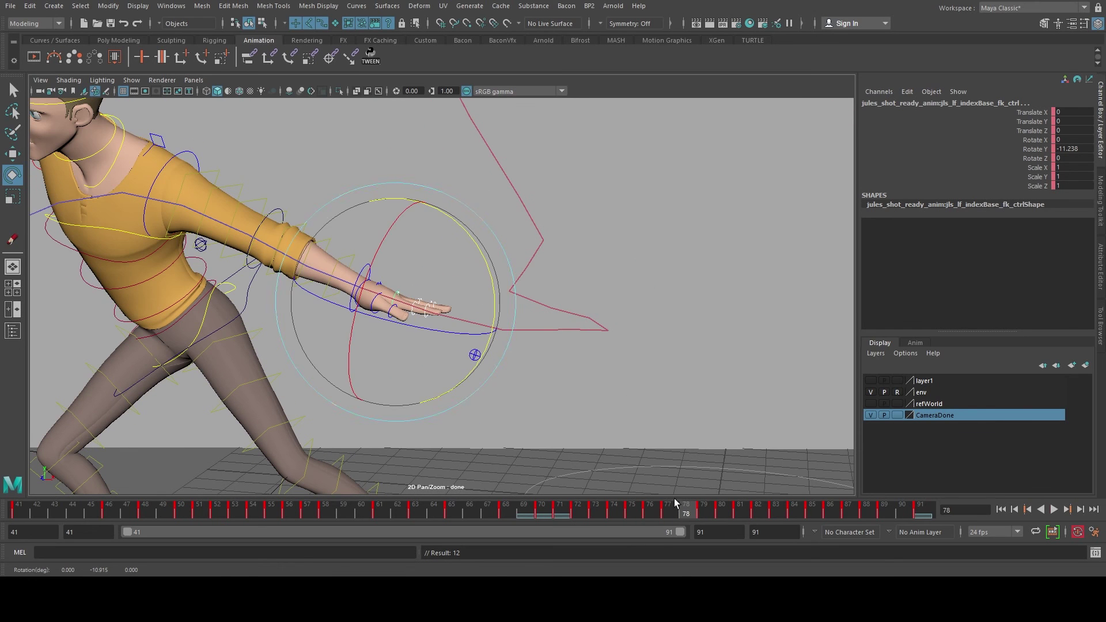
key(period)
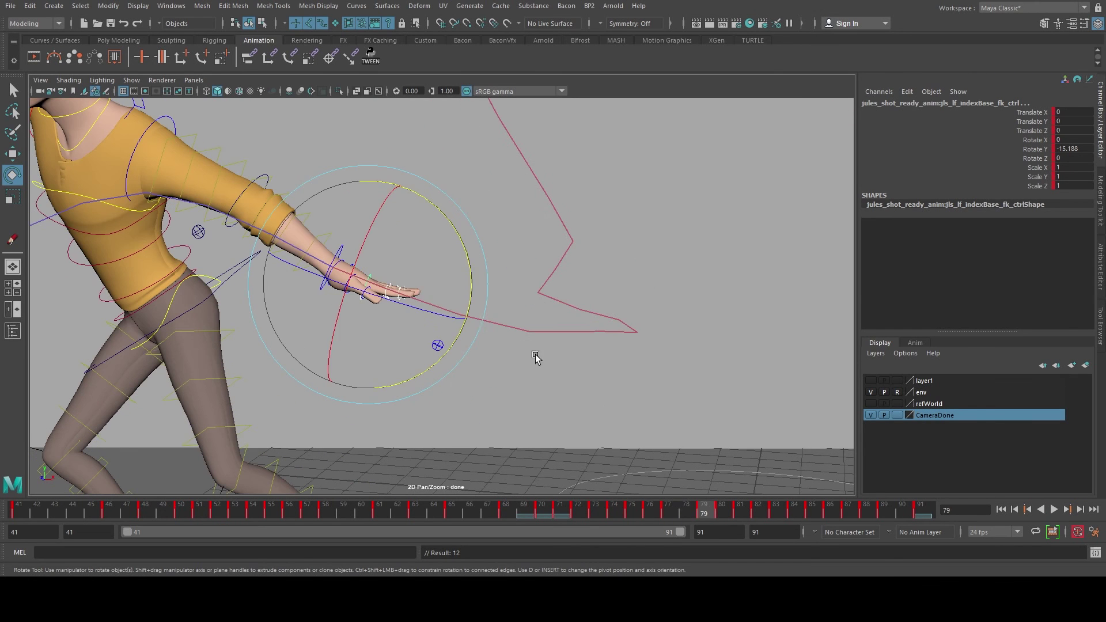
drag(464, 278, 494, 302)
click(689, 511)
key(period)
key(period)
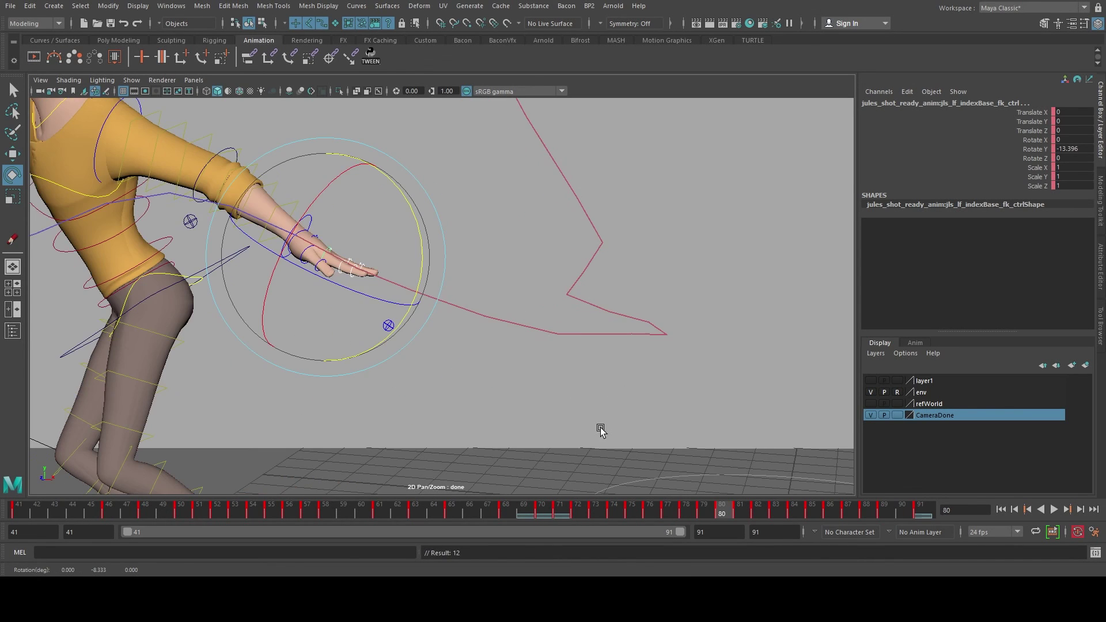
drag(419, 278, 419, 280)
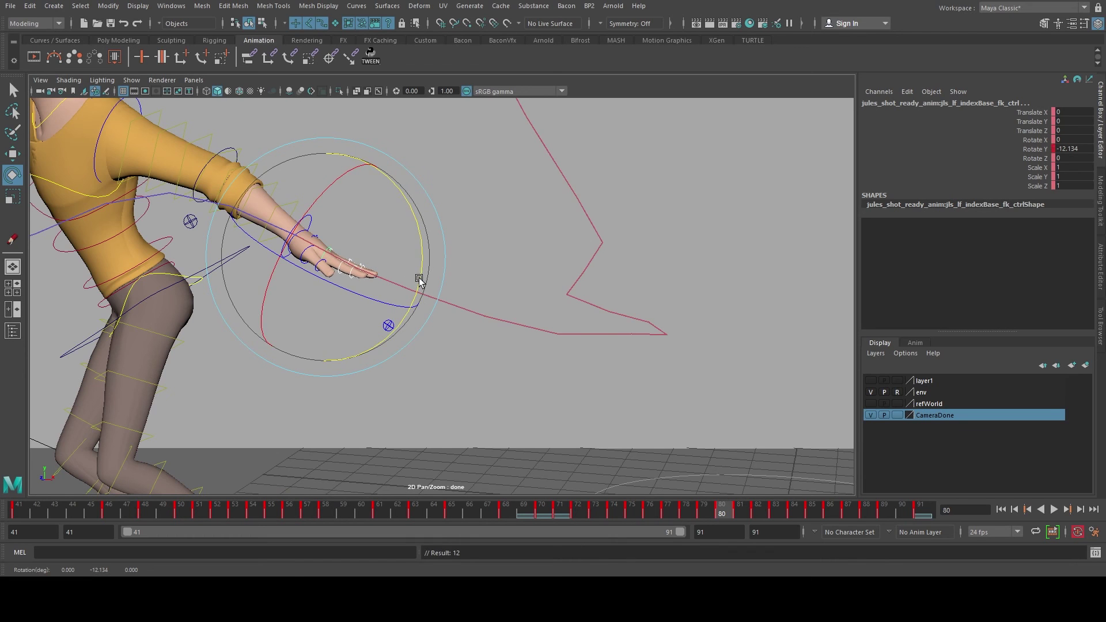
Step: Rotate the left finger FK controls to Rotate Y -9.982 at frame 81, -2.908 at frame 82 and 2.934 at frame 83
key(period)
key(period)
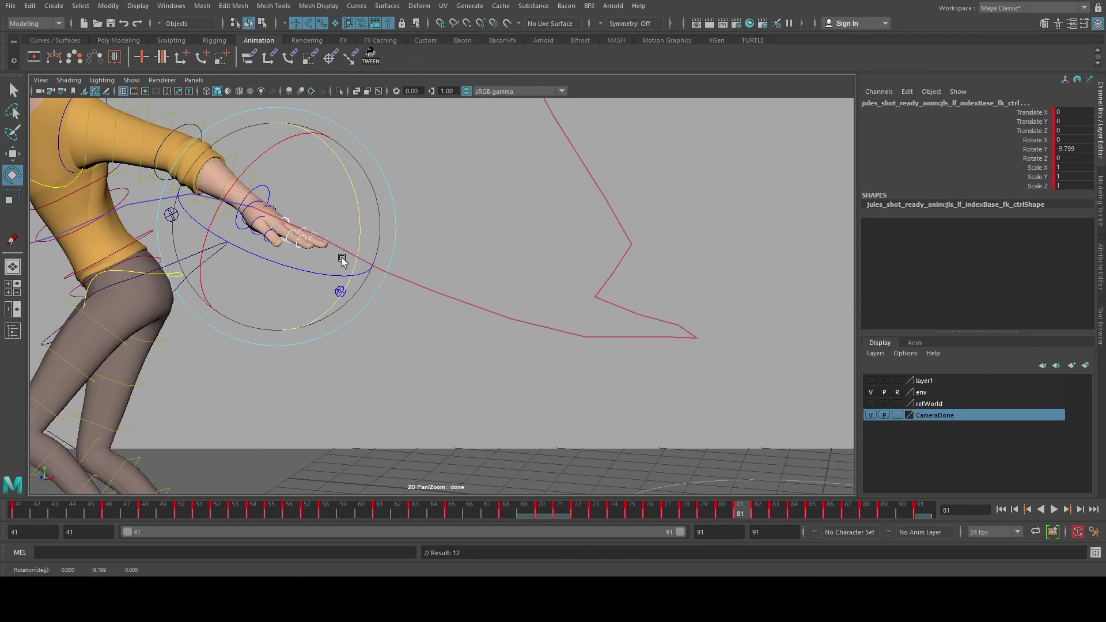
drag(340, 257, 317, 263)
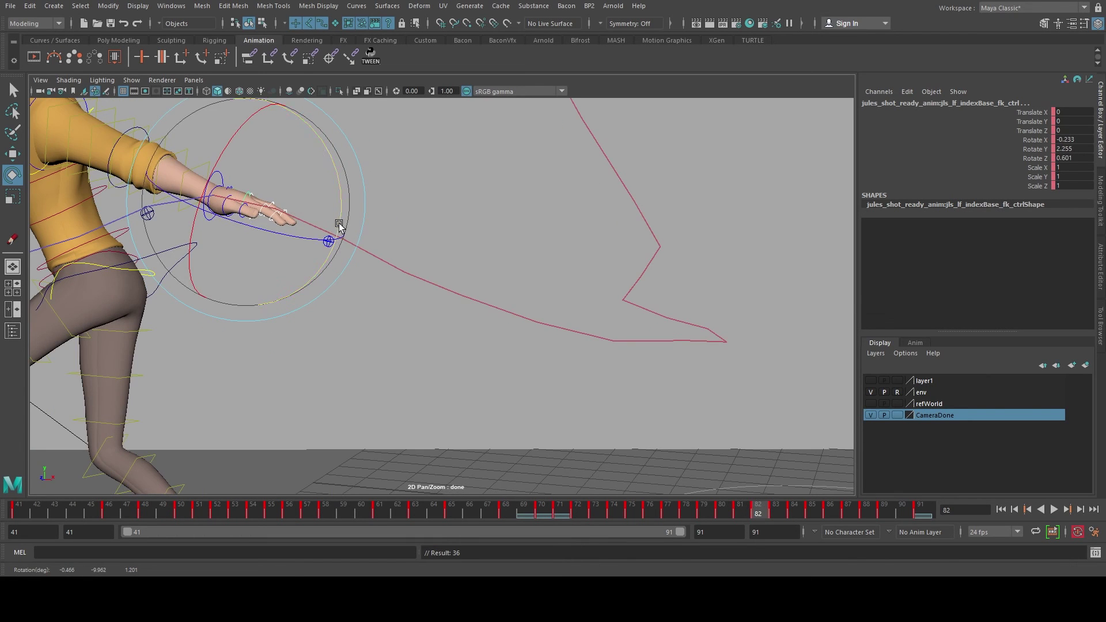
drag(340, 222, 339, 227)
key(period)
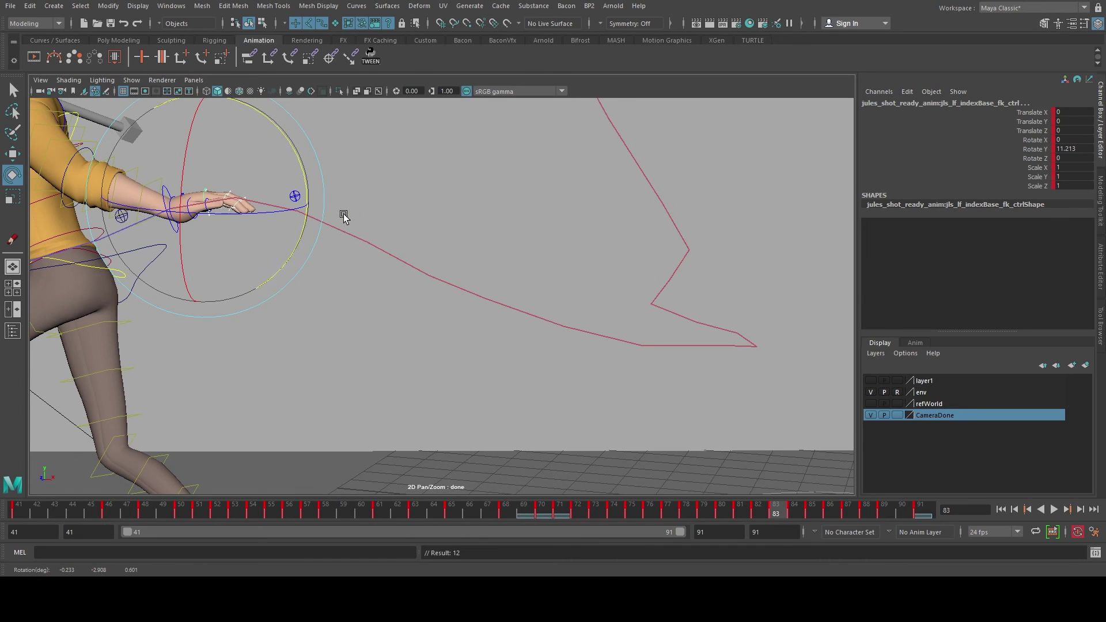
drag(309, 186, 311, 173)
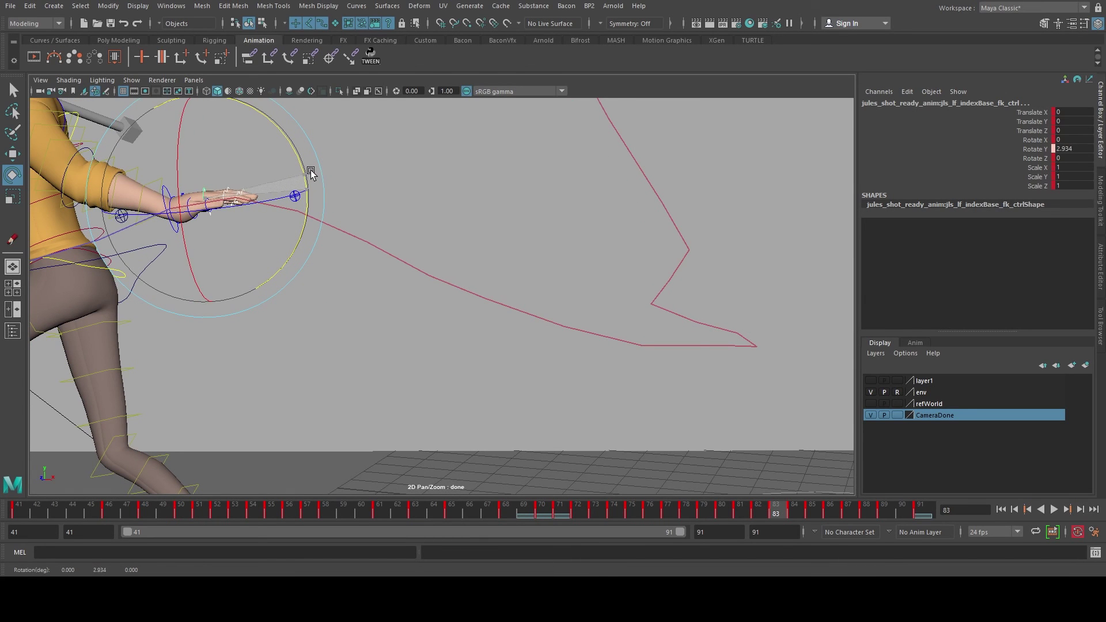
Step: Rotate the left finger FK controls toward the motion trail at frame 84, and set them to Rotate Y -8.679 at frame 85
key(period)
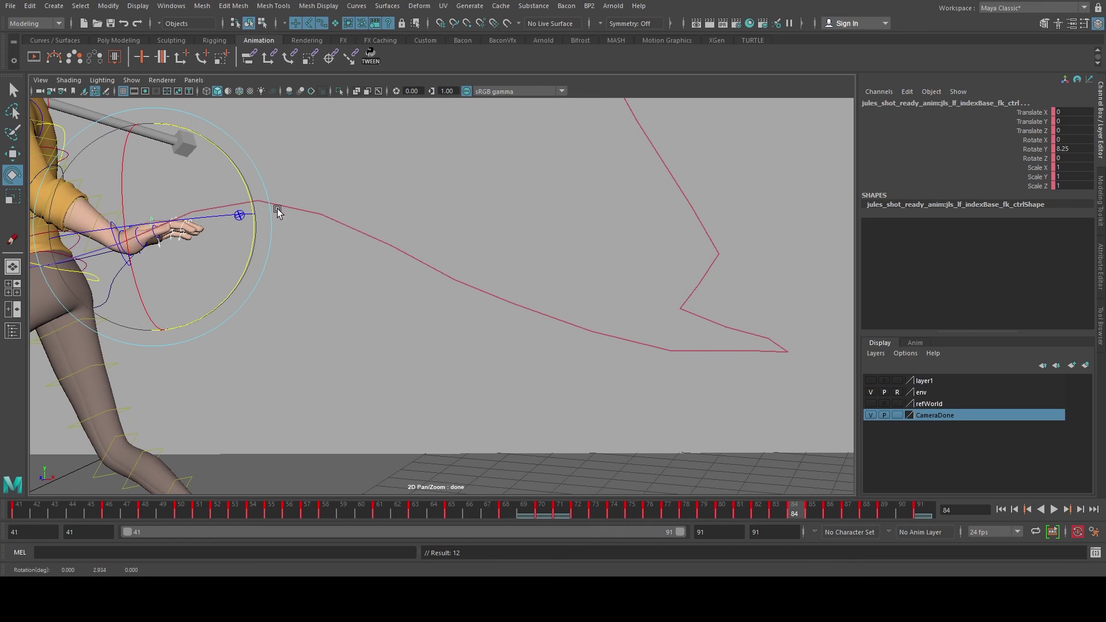
drag(247, 253, 266, 220)
key(period)
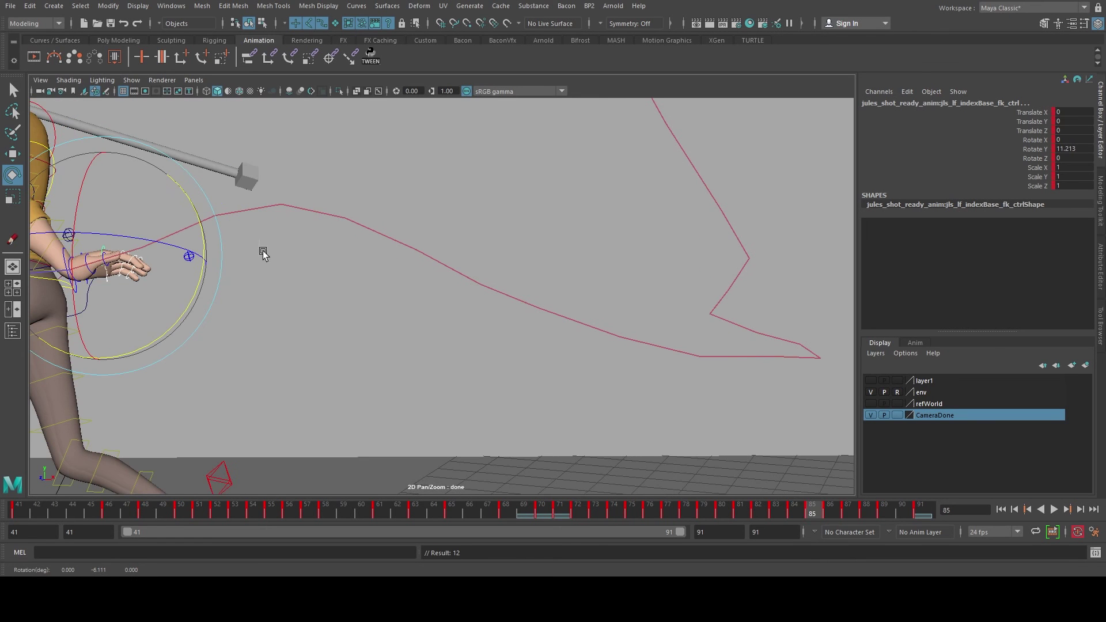
drag(186, 308, 210, 281)
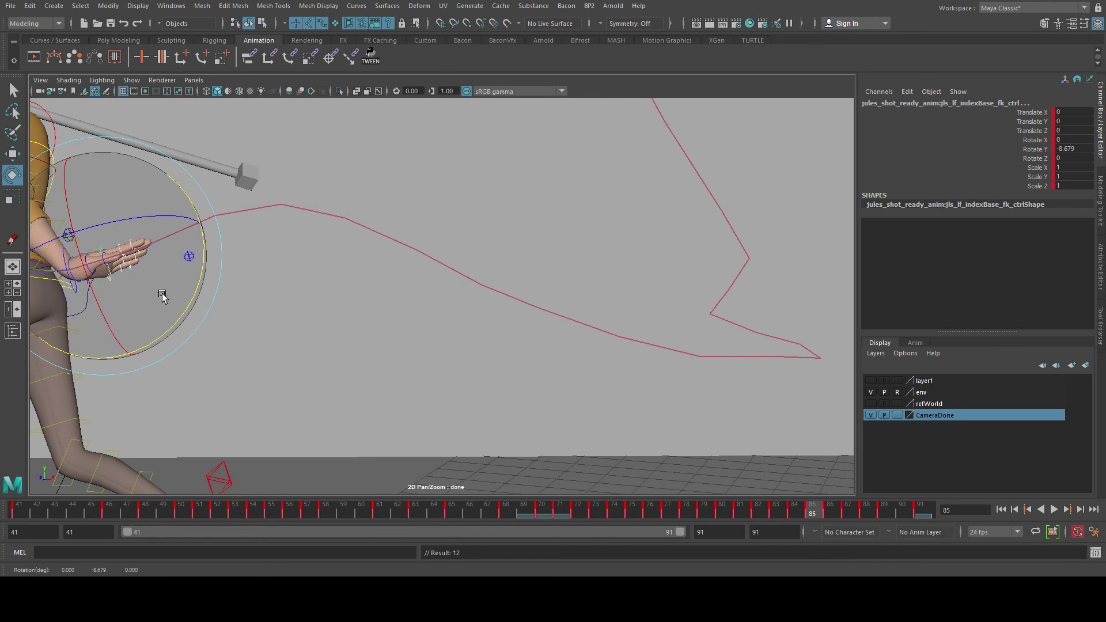
middle_drag(98, 274, 456, 293)
Step: Rotate the left finger FK controls to Rotate Y -12.150 at frame 86 and -20.853 at frame 87, and adjust them at frame 88
key(period)
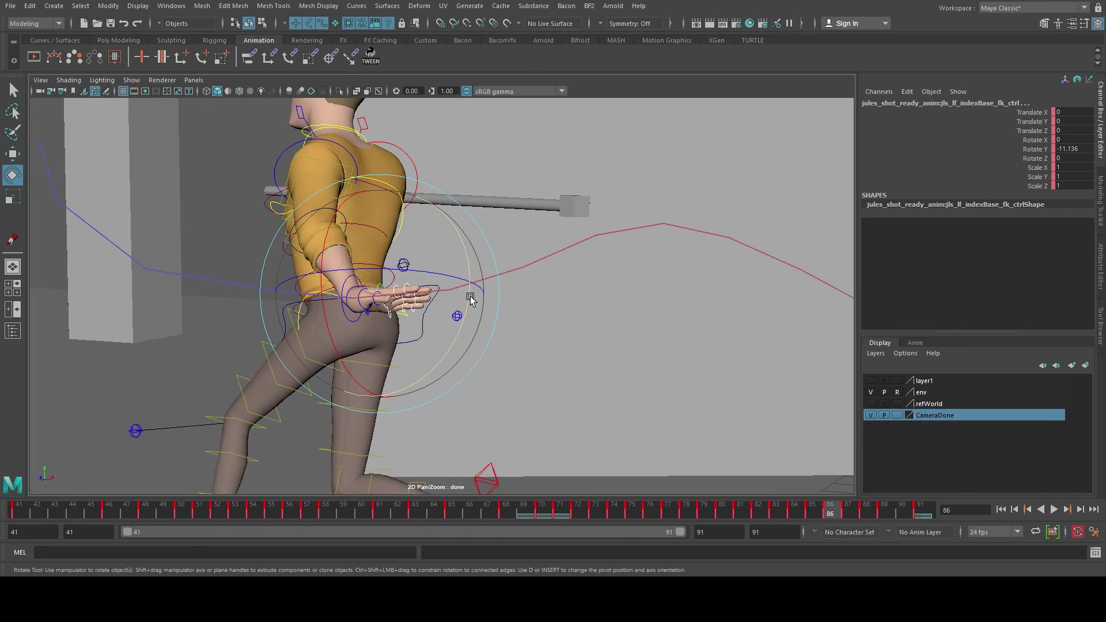
key(period)
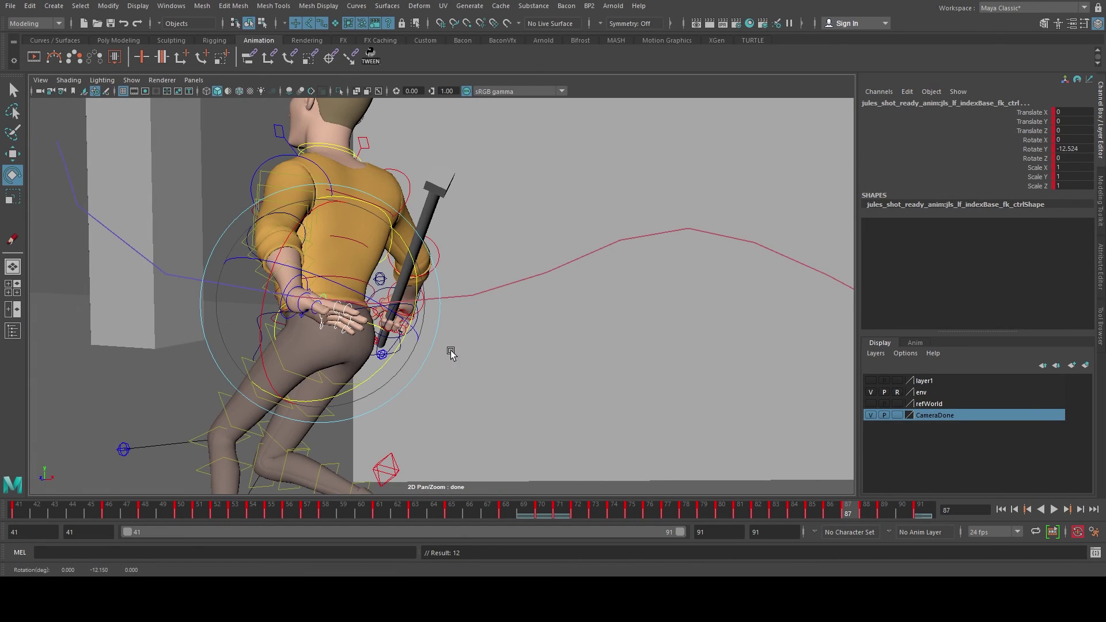
key(period)
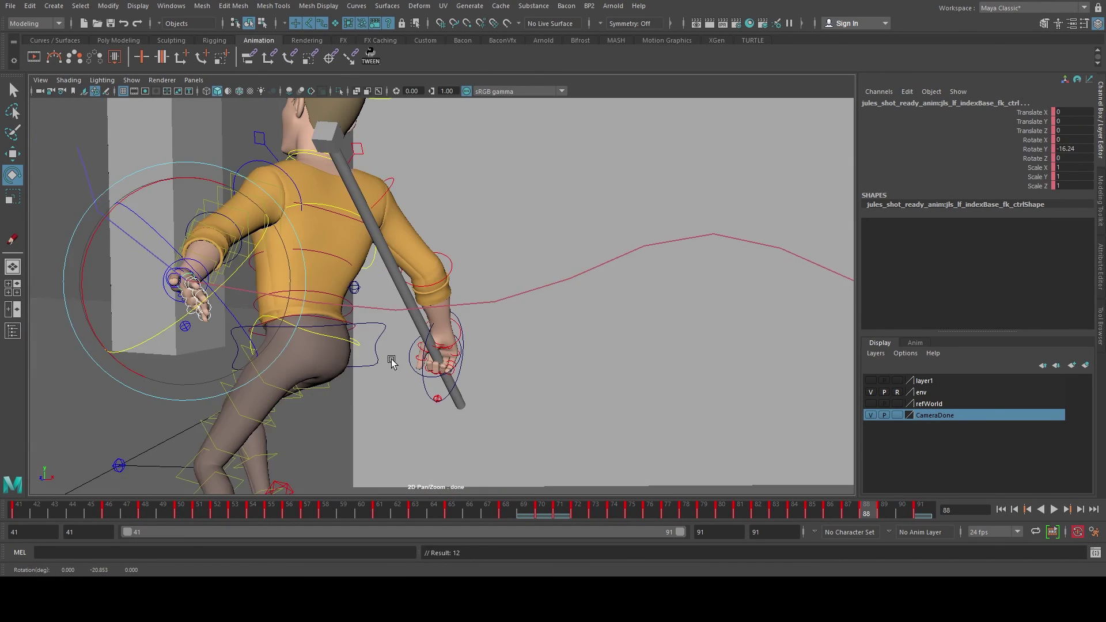
drag(256, 378, 263, 323)
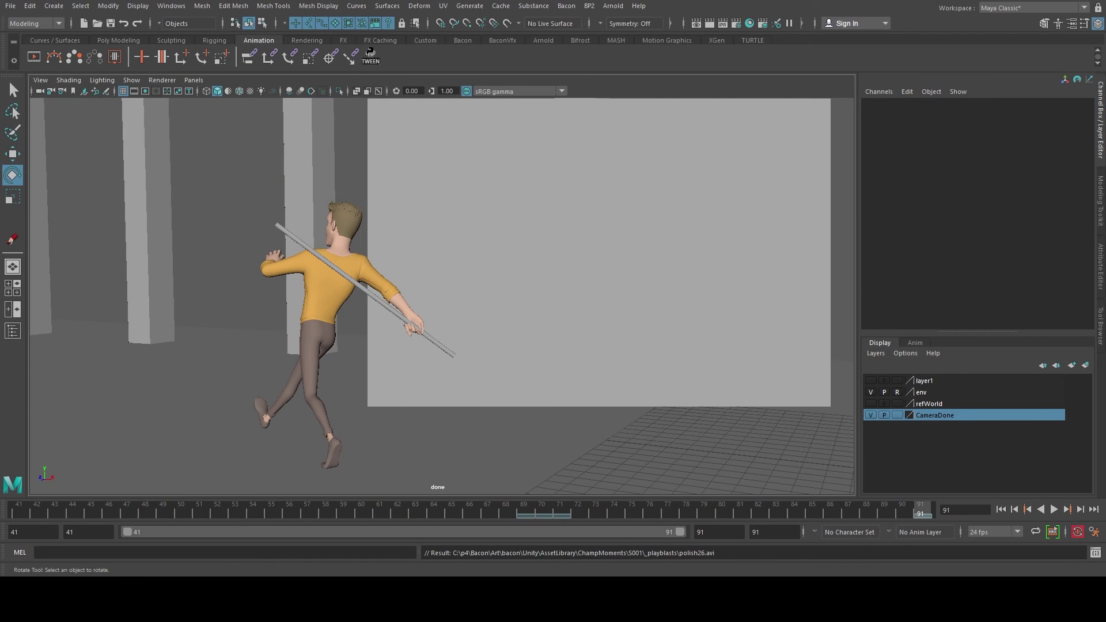